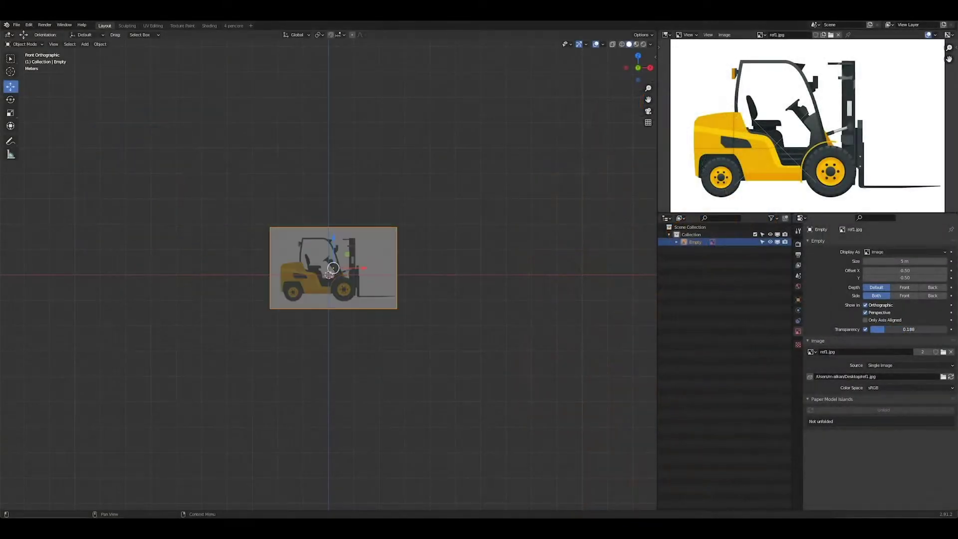
Zoom into the front view and raise the forklift reference image above the ground line.
{"action": "scroll", "coordinate": [333, 268], "scroll_direction": "up", "scroll_amount": 7}
{"action": "left_click_drag", "start_coordinate": [343, 230], "coordinate": [345, 138]}
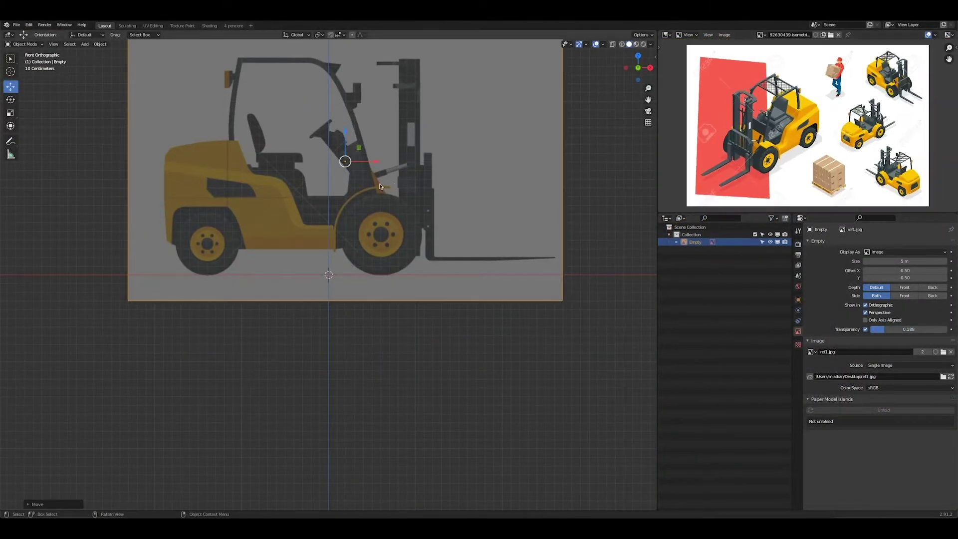
Add a cube and scale it down to the size of the rear body.
{"action": "key", "text": "s"}
{"action": "left_click", "coordinate": [469, 308]}
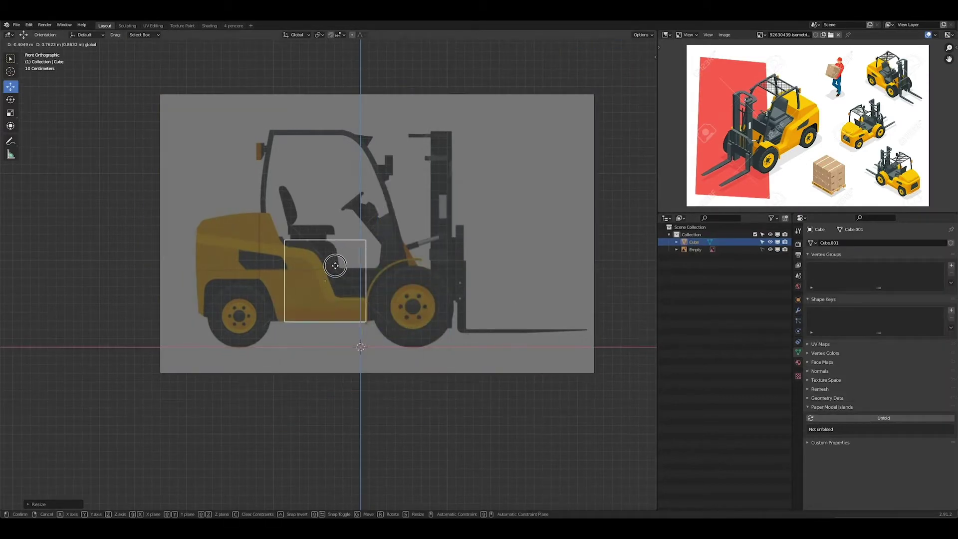
{"action": "key", "text": "Tab"}
{"action": "scroll", "coordinate": [350, 300], "scroll_direction": "up", "scroll_amount": 2}
Shape the cube to the rear body outline, extruding faces up and bevelling the top edges.
{"action": "key", "text": "g"}
{"action": "key", "text": "g"}
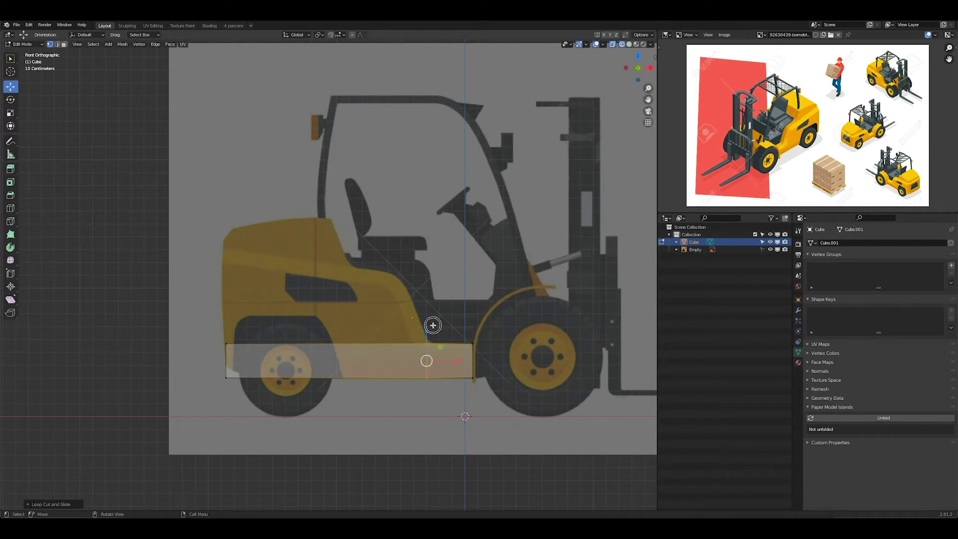
{"action": "key", "text": "e"}
{"action": "left_click", "coordinate": [424, 272]}
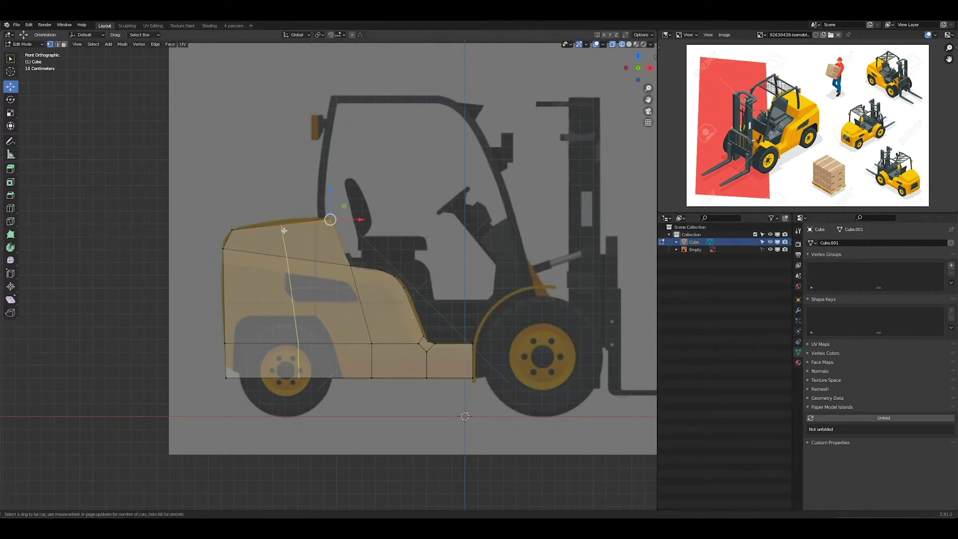
{"action": "left_click", "coordinate": [330, 203]}
{"action": "scroll", "coordinate": [330, 202], "scroll_direction": "down", "scroll_amount": 5}
{"action": "middle_click_drag", "start_coordinate": [330, 202], "coordinate": [379, 240]}
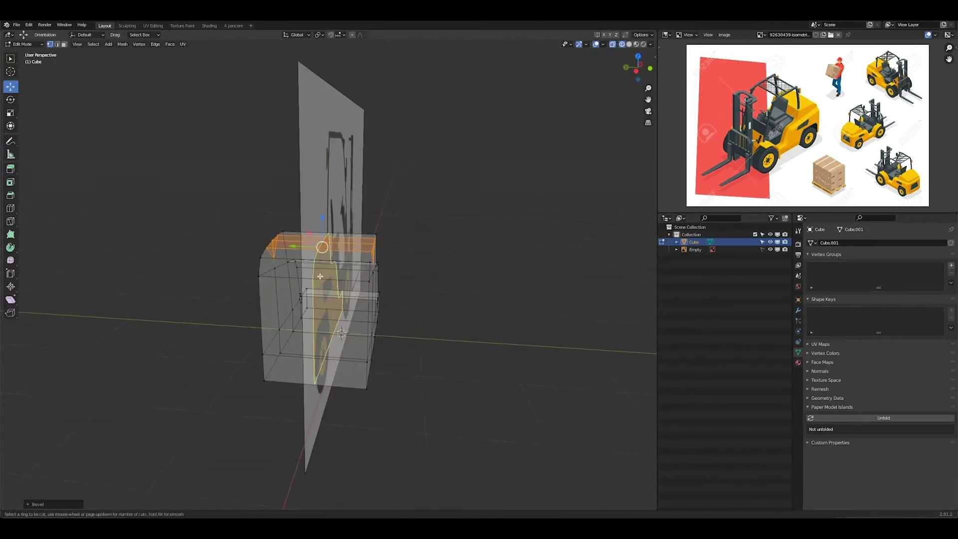
Delete half of the body and inset its side faces into a border panel.
{"action": "key", "text": "ctrl+KP_3"}
{"action": "key", "text": "x"}
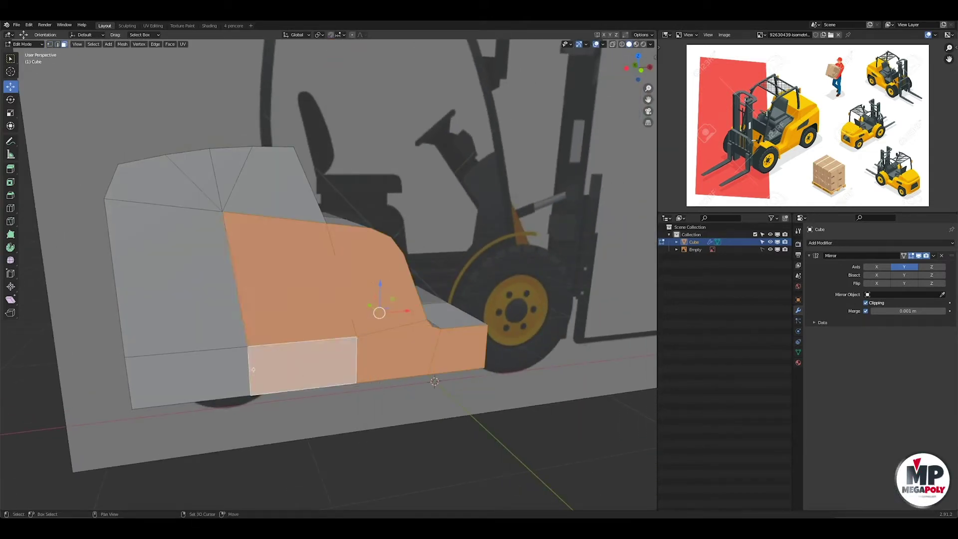
{"action": "right_click", "coordinate": [322, 313]}
{"action": "key", "text": "i"}
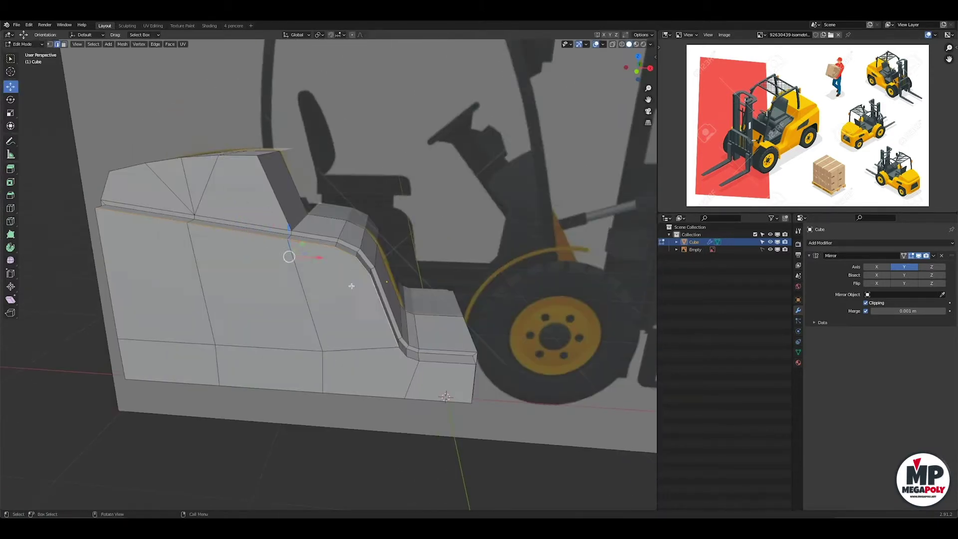
{"action": "scroll", "coordinate": [435, 283], "scroll_direction": "up", "scroll_amount": 2}
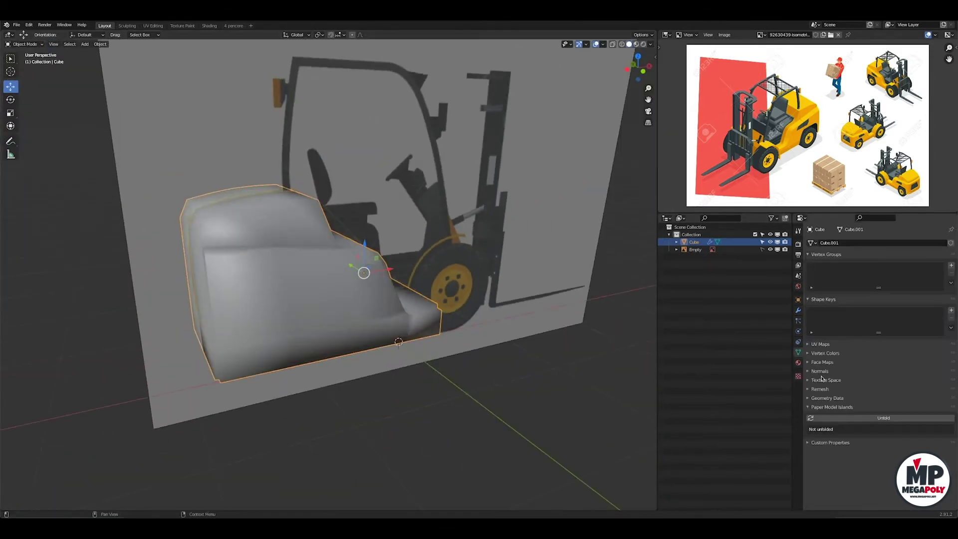
Set the body's Auto Smooth angle to 60° and inspect it side-on.
{"action": "left_click_drag", "start_coordinate": [893, 382], "coordinate": [902, 383]}
{"action": "key", "text": "Tab"}
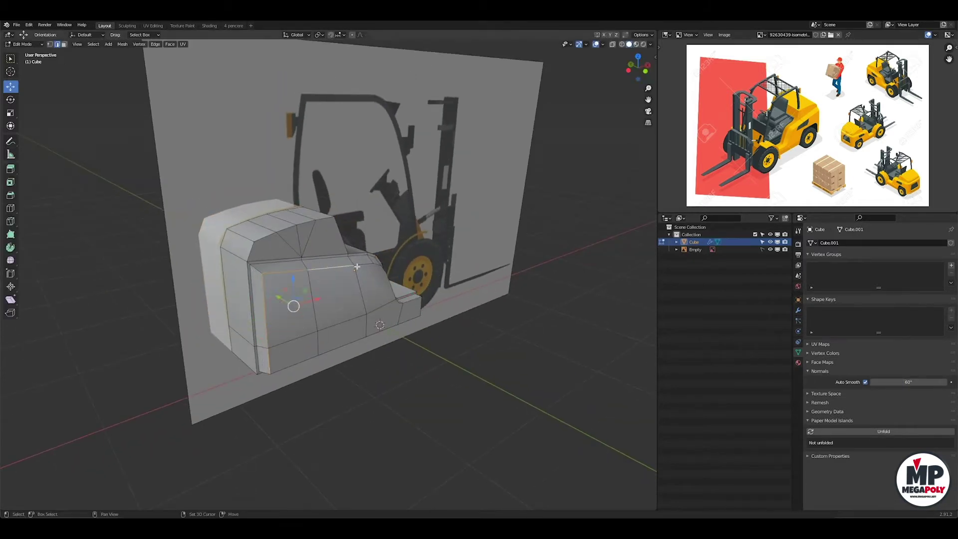
{"action": "middle_click_drag", "start_coordinate": [357, 267], "coordinate": [352, 318]}
{"action": "key", "text": "Tab"}
{"action": "mouse_move", "coordinate": [353, 374]}
{"action": "middle_mouse_down"}
{"action": "mouse_move", "coordinate": [341, 312]}
{"action": "mouse_move", "coordinate": [401, 337]}
{"action": "middle_mouse_up"}
{"action": "key", "text": "Tab"}
{"action": "key", "text": "Tab"}
{"action": "key", "text": "Tab"}
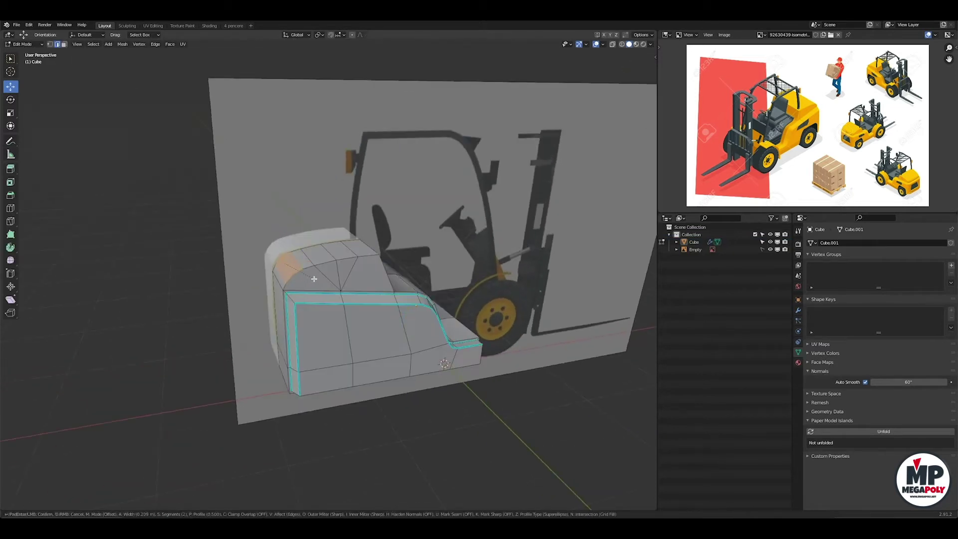
{"action": "mouse_move", "coordinate": [351, 277]}
{"action": "middle_mouse_down"}
{"action": "mouse_move", "coordinate": [400, 300]}
{"action": "mouse_move", "coordinate": [424, 339]}
{"action": "mouse_move", "coordinate": [456, 348]}
{"action": "mouse_move", "coordinate": [399, 324]}
{"action": "middle_mouse_up"}
Scale the selected body edge loop along the X axis.
{"action": "key", "text": "s"}
{"action": "key", "text": "x"}
{"action": "left_click", "coordinate": [460, 365]}
{"action": "key", "text": "KP_1"}
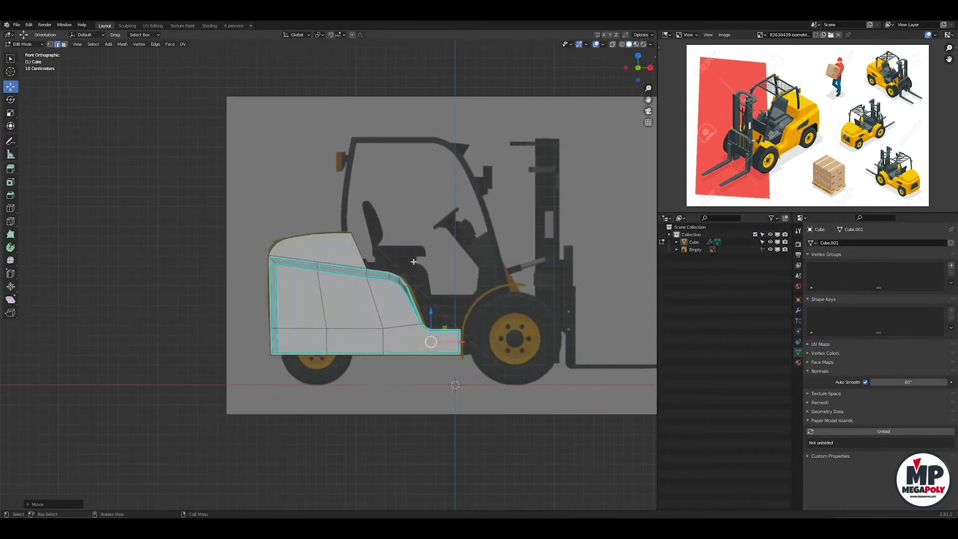
{"action": "key", "text": "Tab"}
Add a new smaller cube to the scene for editing.
{"action": "key", "text": "shift+a"}
{"action": "left_click", "coordinate": [356, 321]}
{"action": "left_click", "coordinate": [507, 367]}
{"action": "key", "text": "Tab"}
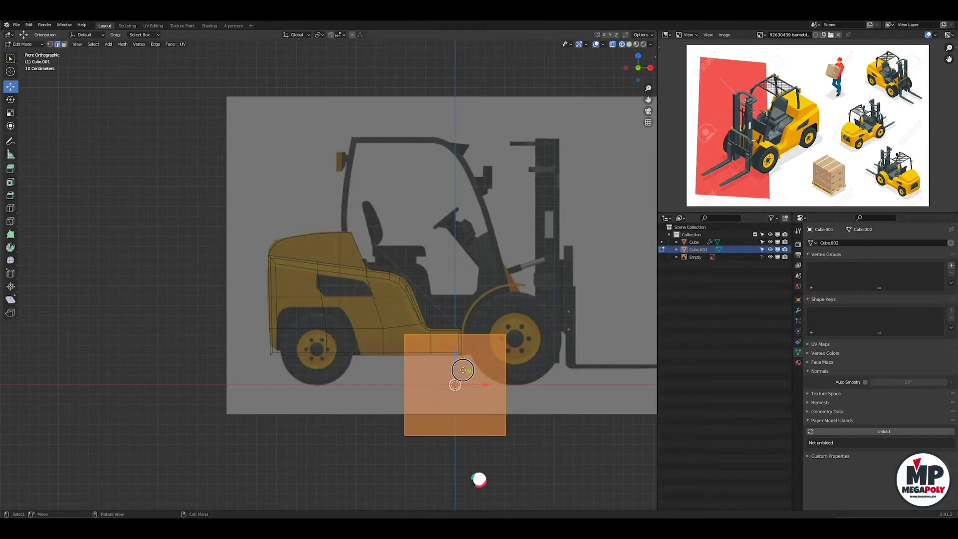
Move Cube.001 over the rear wheel and bevel its corner into an arc.
{"action": "left_click_drag", "start_coordinate": [468, 369], "coordinate": [339, 343]}
{"action": "left_click", "coordinate": [386, 357]}
{"action": "scroll", "coordinate": [335, 288], "scroll_direction": "up", "scroll_amount": 3}
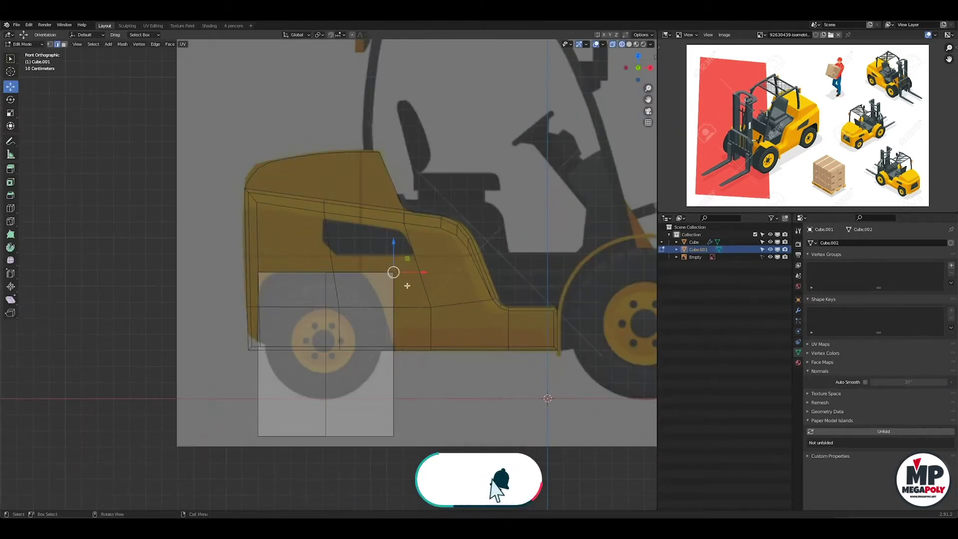
{"action": "key", "text": "ctrl+b"}
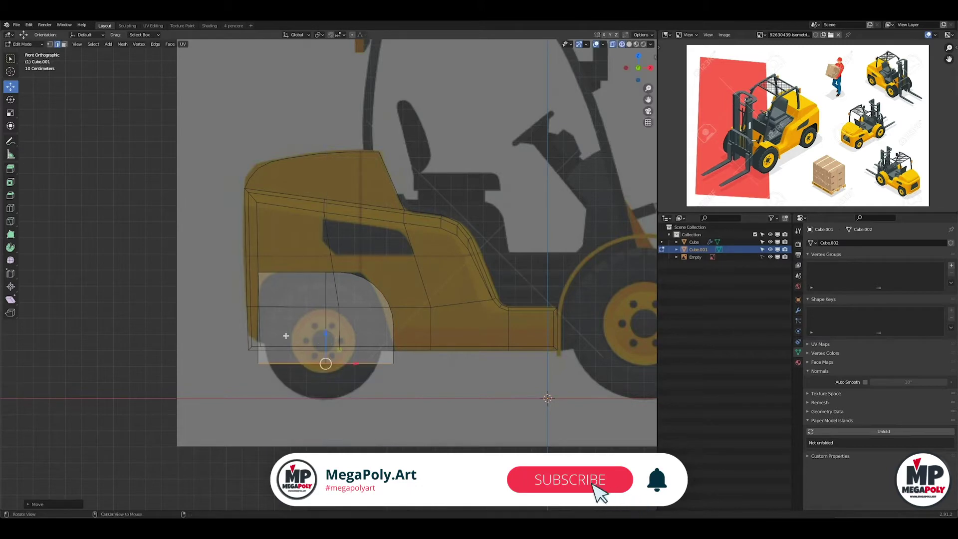
{"action": "middle_click_drag", "start_coordinate": [323, 407], "coordinate": [350, 325]}
Narrow the whole cutter cube along the X axis.
{"action": "key", "text": "a"}
{"action": "key", "text": "s"}
{"action": "key", "text": "x"}
{"action": "left_click", "coordinate": [337, 304]}
{"action": "key", "text": "Tab"}
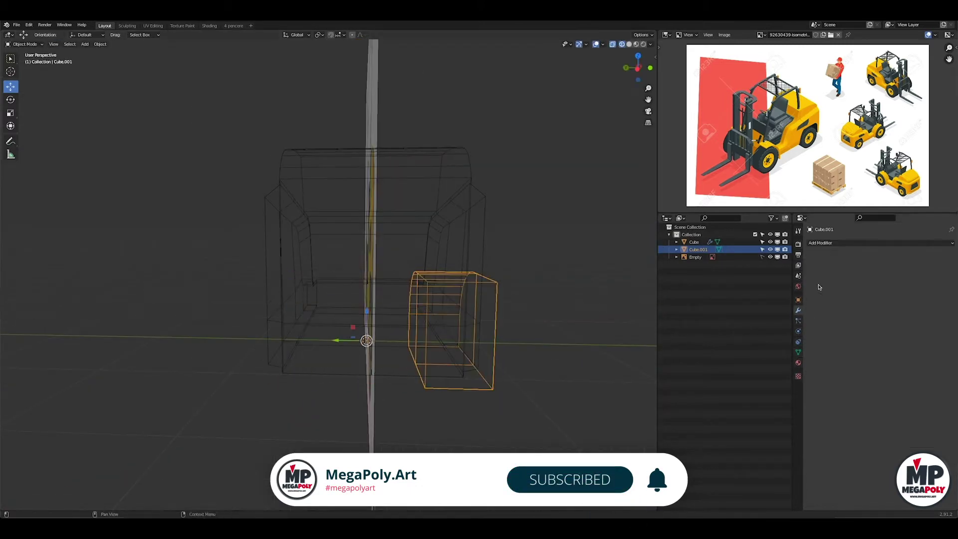
Give the cutter a Mirror modifier mirroring on Y instead of X.
{"action": "left_click", "coordinate": [798, 311]}
{"action": "left_click", "coordinate": [881, 243]}
{"action": "left_click", "coordinate": [799, 332]}
{"action": "left_click", "coordinate": [904, 266]}
{"action": "left_click_drag", "start_coordinate": [638, 65], "coordinate": [641, 68]}
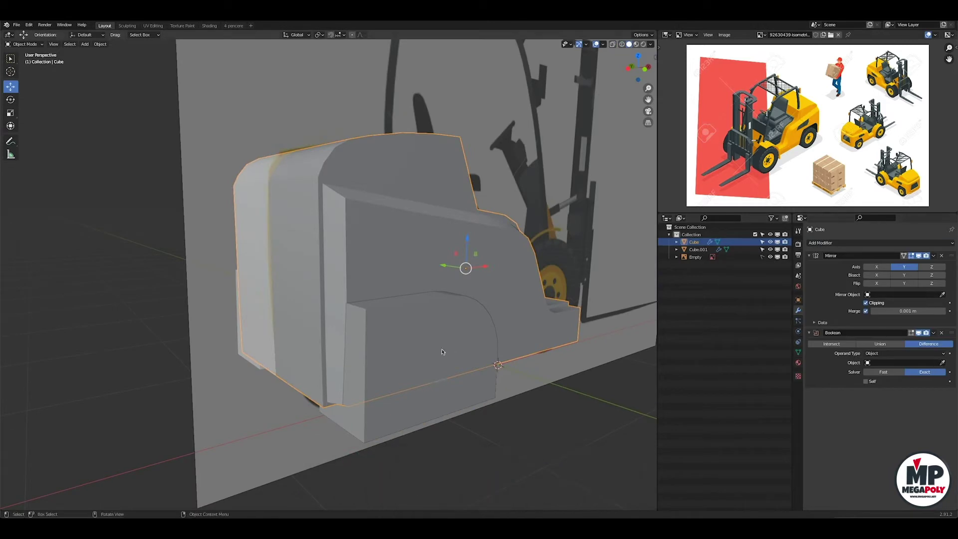
Cut the wheel arch with a Boolean Difference, hide the cutter, and bevel the arch edges.
{"action": "left_click", "coordinate": [439, 381]}
{"action": "left_click", "coordinate": [770, 249]}
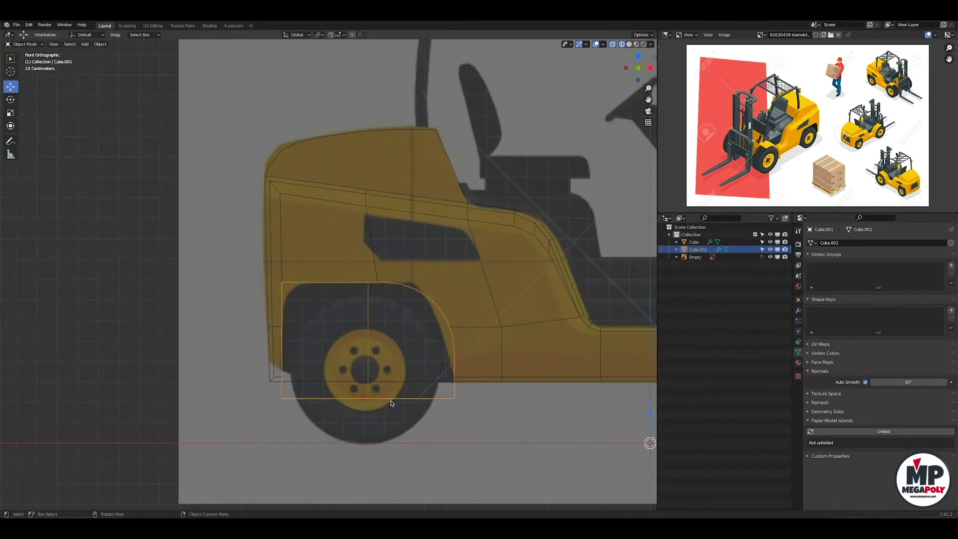
{"action": "key", "text": "Tab"}
{"action": "key", "text": "ctrl+b"}
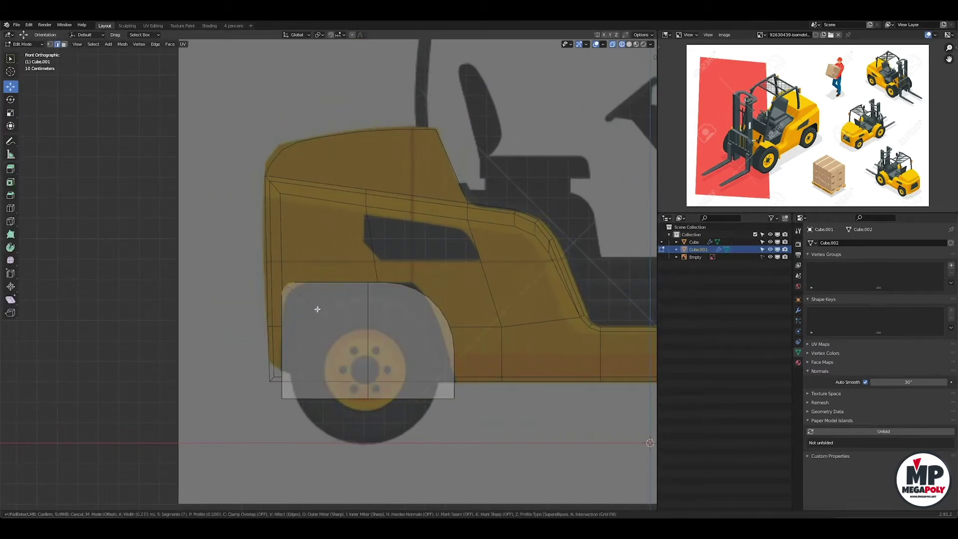
Extrude the body's front face forward over the front wheel.
{"action": "key", "text": "Tab"}
{"action": "mouse_move", "coordinate": [363, 329]}
{"action": "middle_mouse_down"}
{"action": "mouse_move", "coordinate": [441, 347]}
{"action": "mouse_move", "coordinate": [389, 352]}
{"action": "middle_mouse_up"}
{"action": "left_click", "coordinate": [390, 352]}
{"action": "key", "text": "Tab"}
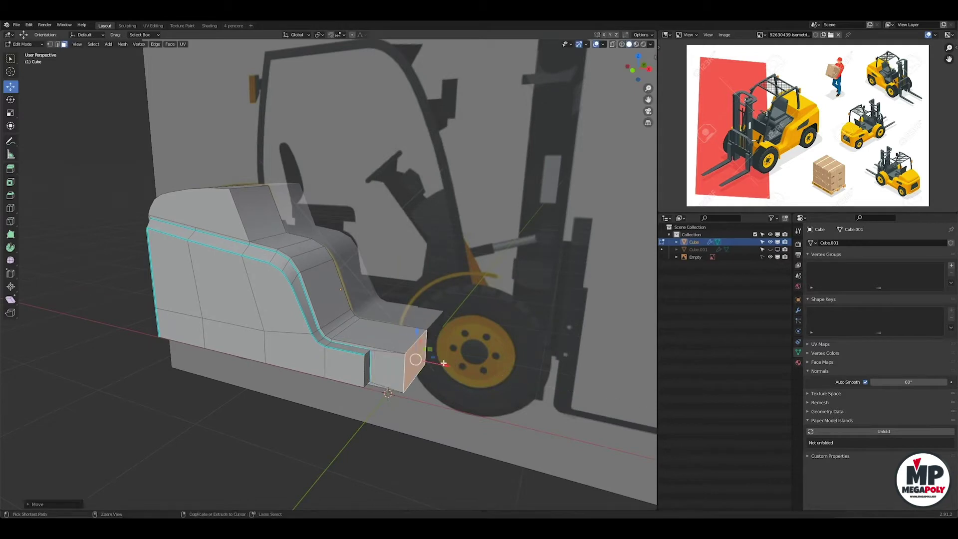
{"action": "middle_click_drag", "start_coordinate": [489, 383], "coordinate": [452, 295]}
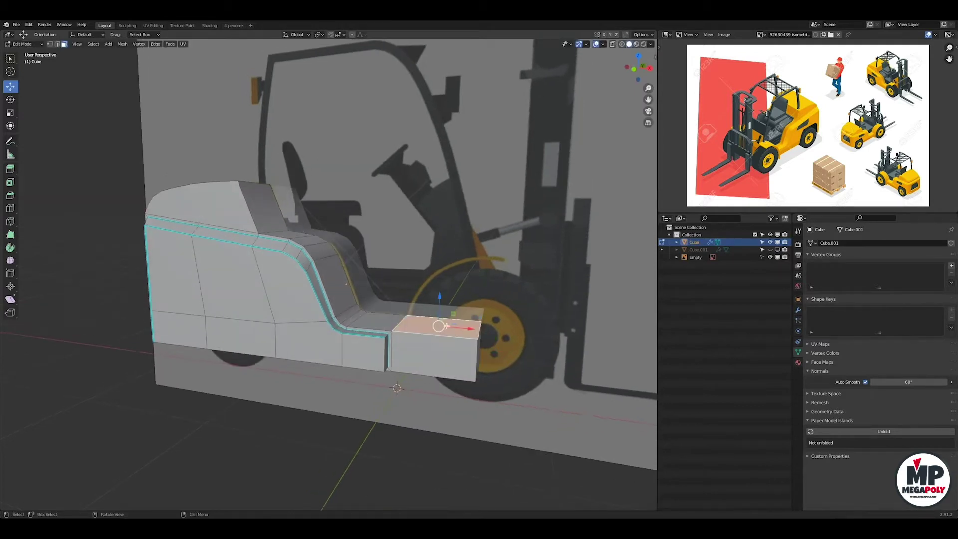
{"action": "key", "text": "KP_1"}
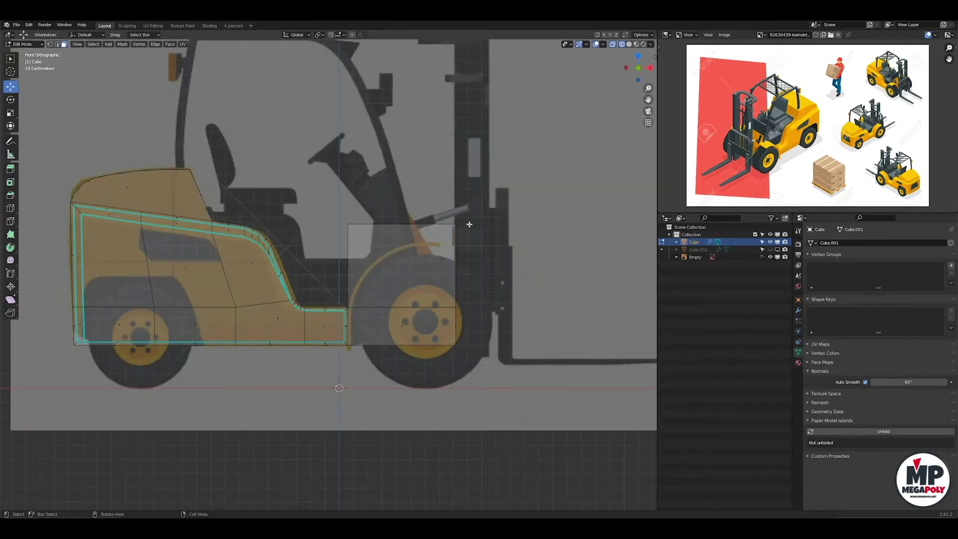
Move the front vertices up to form the upright dash column.
{"action": "left_click", "coordinate": [449, 229]}
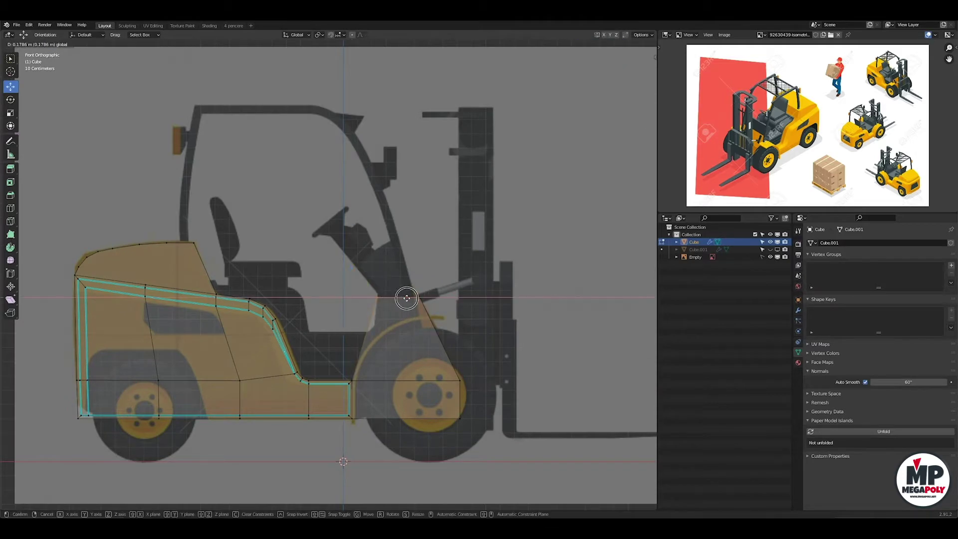
{"action": "left_click", "coordinate": [407, 298]}
{"action": "middle_click_drag", "start_coordinate": [406, 298], "coordinate": [424, 306]}
{"action": "key", "text": "KP_1"}
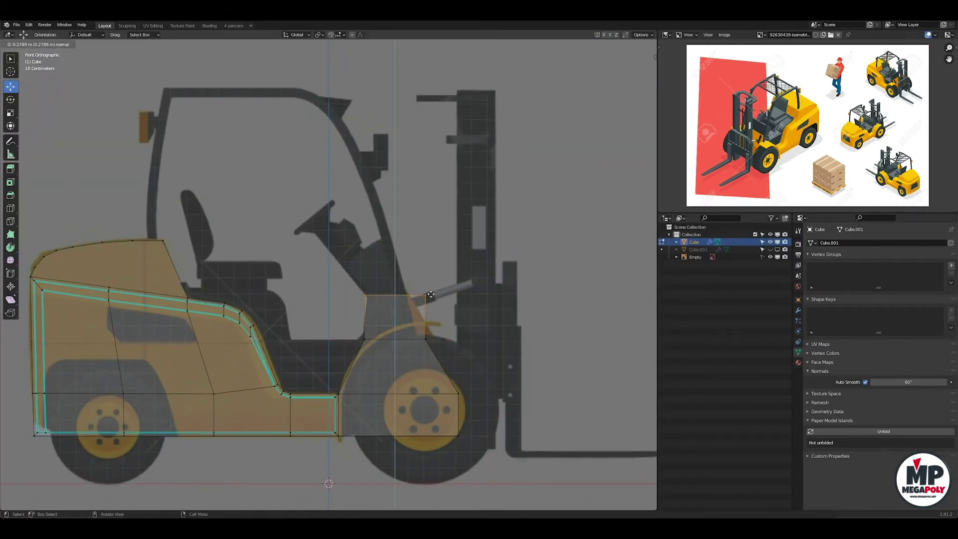
{"action": "left_click", "coordinate": [438, 249]}
Select the dash column's vertices and inspect the column in perspective.
{"action": "scroll", "coordinate": [377, 284], "scroll_direction": "up", "scroll_amount": 1}
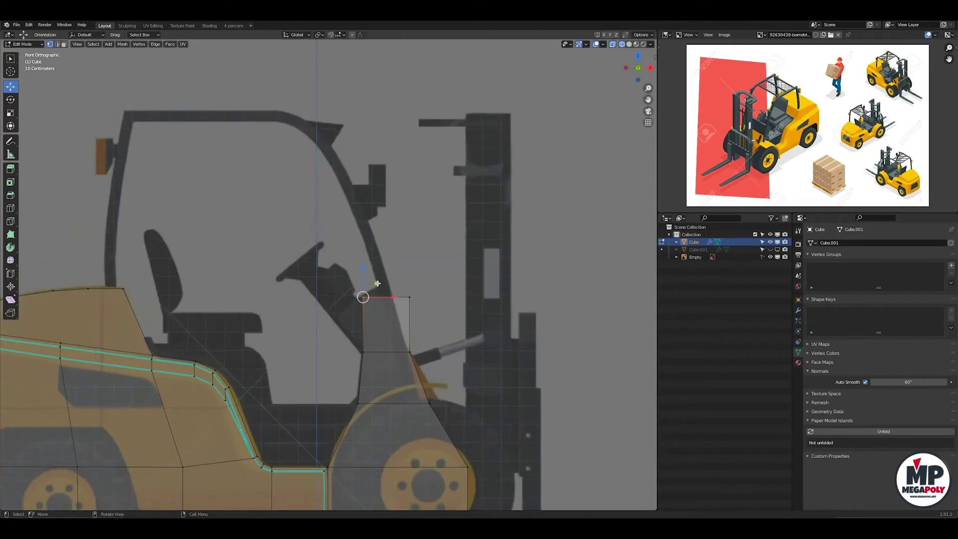
{"action": "left_click_drag", "start_coordinate": [353, 333], "coordinate": [353, 333]}
{"action": "scroll", "coordinate": [353, 333], "scroll_direction": "down", "scroll_amount": 3}
{"action": "middle_click_drag", "start_coordinate": [353, 299], "coordinate": [487, 273]}
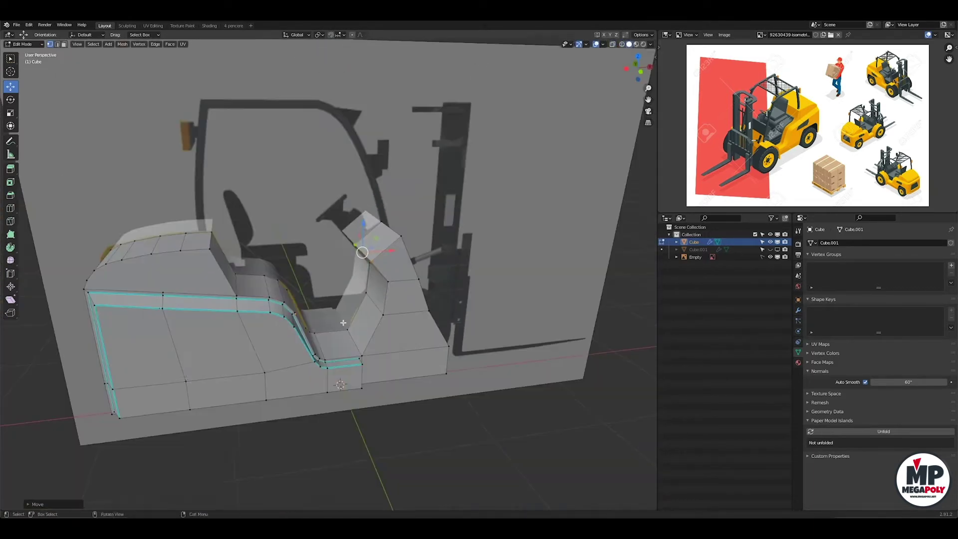
{"action": "key", "text": "KP_1"}
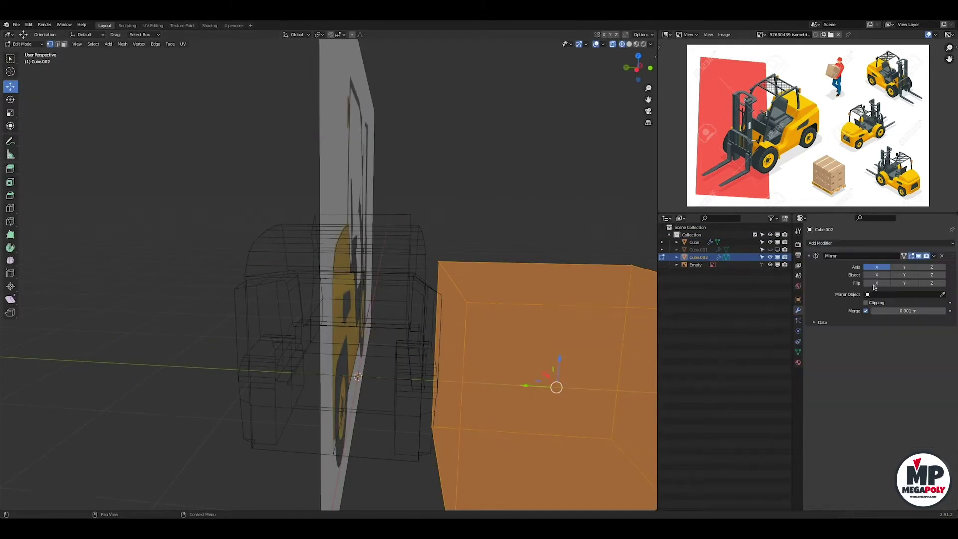
Mirror the new cube on Y only, resize it, and enable mirror clipping.
{"action": "left_click", "coordinate": [877, 266]}
{"action": "left_click", "coordinate": [905, 267]}
{"action": "scroll", "coordinate": [349, 299], "scroll_direction": "down", "scroll_amount": 3}
{"action": "key", "text": "KP_1"}
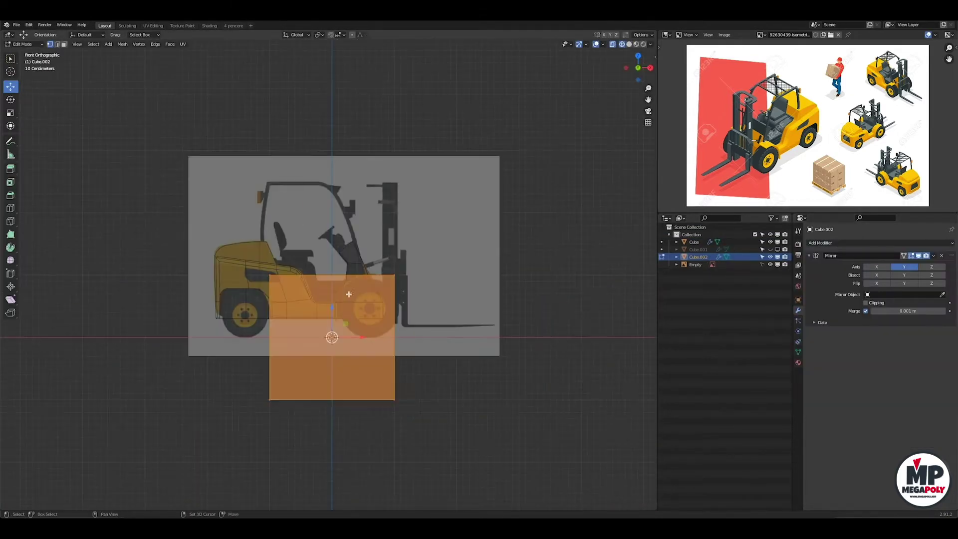
{"action": "key", "text": "s"}
{"action": "left_click", "coordinate": [329, 276]}
{"action": "middle_click_drag", "start_coordinate": [329, 276], "coordinate": [534, 340]}
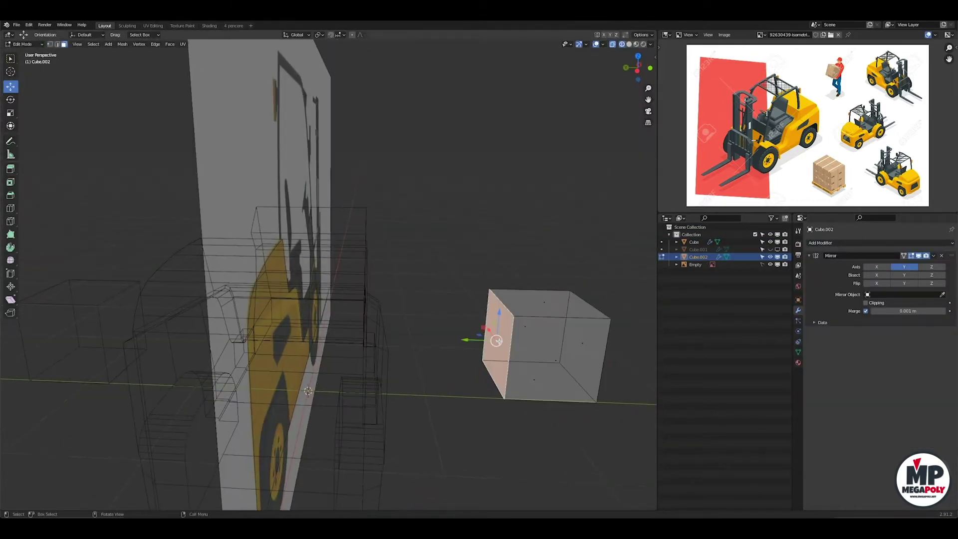
{"action": "left_click", "coordinate": [866, 302]}
Position the cube and its face against the mirror plane from the side view.
{"action": "key", "text": "ctrl+KP_3"}
{"action": "key", "text": "g"}
{"action": "key", "text": "shift+z"}
{"action": "mouse_move", "coordinate": [341, 339]}
{"action": "middle_mouse_down"}
{"action": "mouse_move", "coordinate": [299, 343]}
{"action": "mouse_move", "coordinate": [326, 347]}
{"action": "middle_mouse_up"}
{"action": "key", "text": "g"}
{"action": "left_click", "coordinate": [305, 354]}
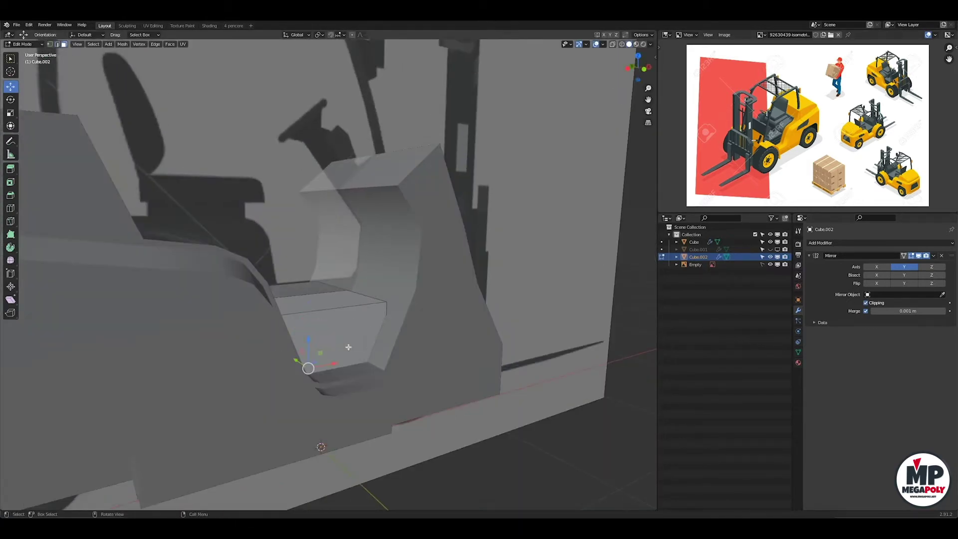
Extrude the cab floor face downward into a step.
{"action": "key", "text": "e"}
{"action": "left_click", "coordinate": [353, 372]}
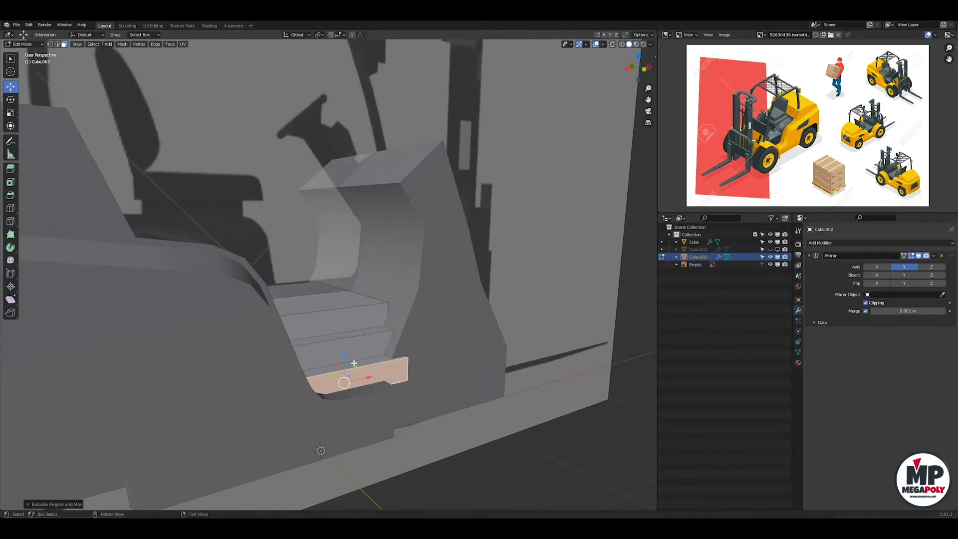
{"action": "left_click", "coordinate": [304, 338]}
{"action": "key", "text": "Tab"}
{"action": "middle_click_drag", "start_coordinate": [336, 385], "coordinate": [381, 422]}
{"action": "key", "text": "KP_1"}
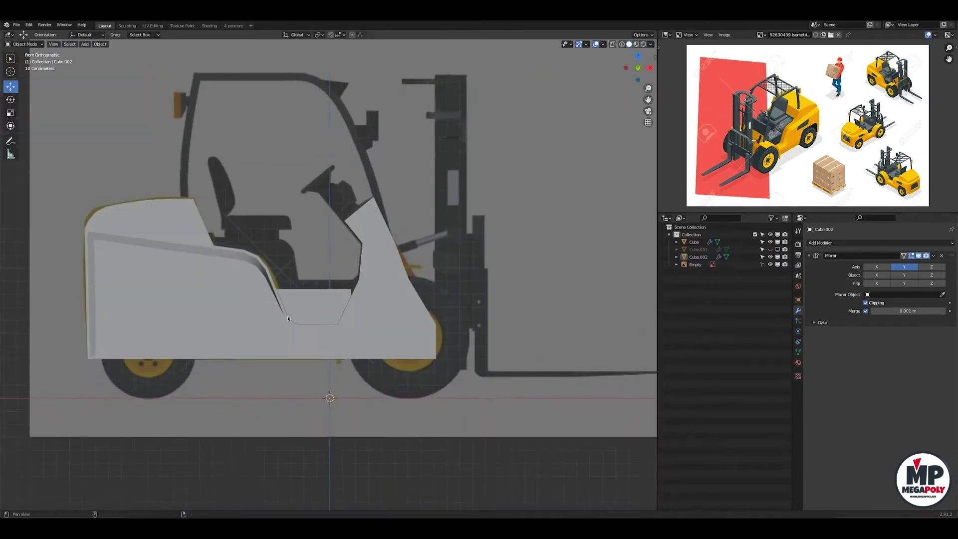
Add a small new cube and turn on see-through display.
{"action": "key", "text": "shift+a"}
{"action": "left_click", "coordinate": [376, 375]}
{"action": "key", "text": "s"}
{"action": "key", "text": "alt+z"}
{"action": "key", "text": "Tab"}
Move the new cube over the cab and slide its left edge along X.
{"action": "key", "text": "g"}
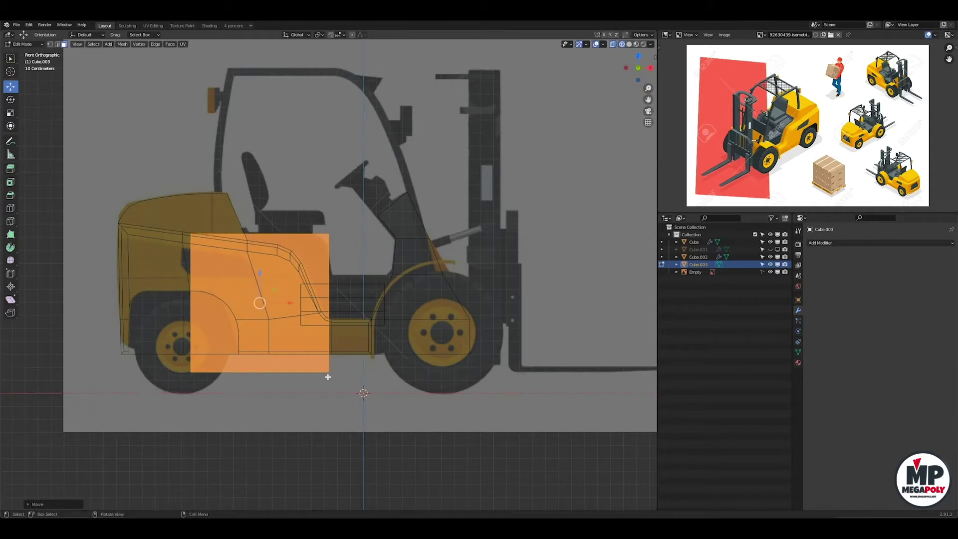
{"action": "left_click", "coordinate": [261, 250]}
{"action": "scroll", "coordinate": [261, 250], "scroll_direction": "up", "scroll_amount": 2}
{"action": "left_click", "coordinate": [387, 228]}
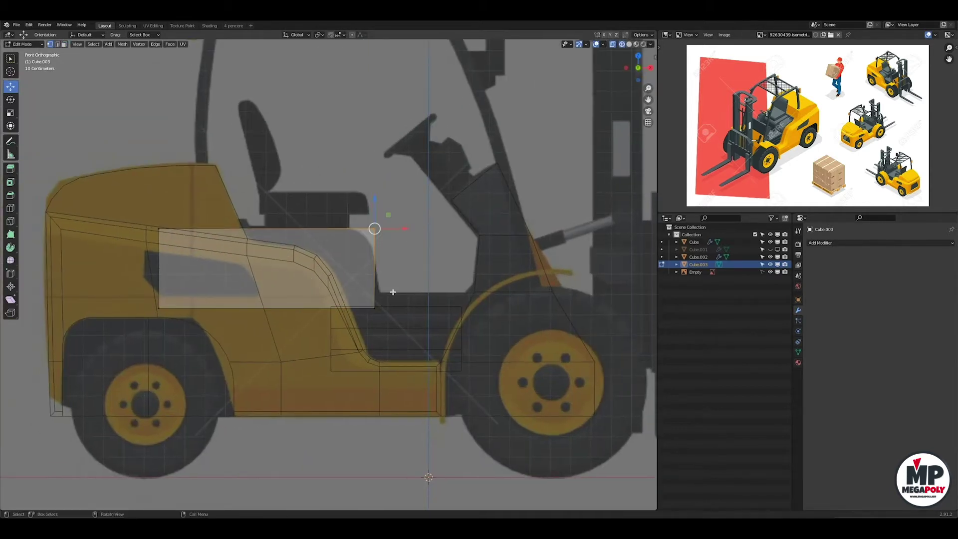
{"action": "middle_click_drag", "start_coordinate": [363, 239], "coordinate": [391, 243], "text": "shift"}
{"action": "key", "text": "g"}
{"action": "key", "text": "x"}
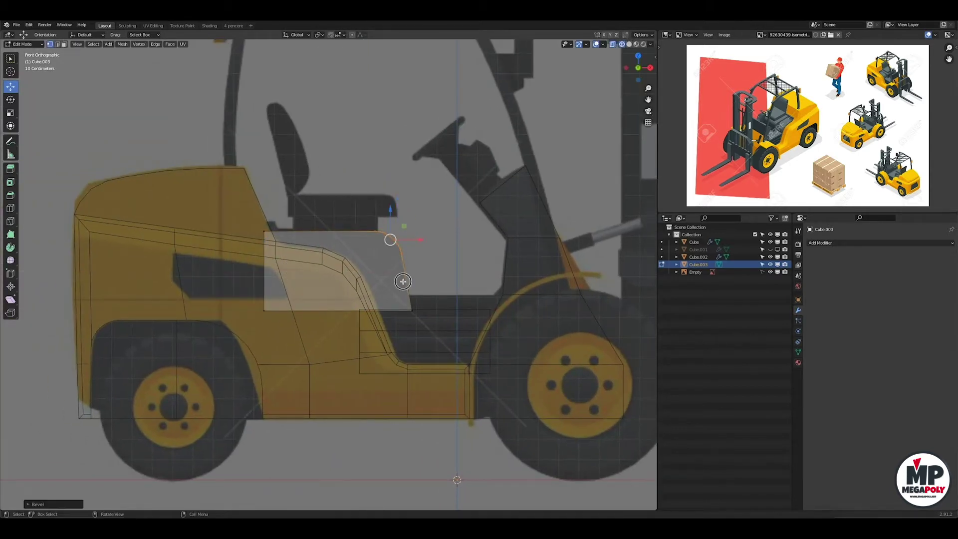
Delete the left half of the side panel from the left view.
{"action": "key", "text": "Tab"}
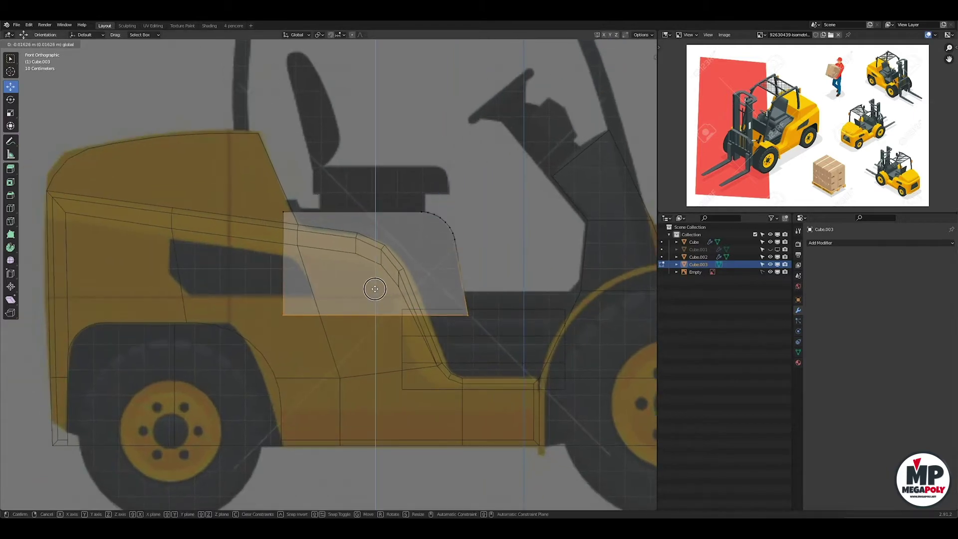
{"action": "middle_click_drag", "start_coordinate": [392, 294], "coordinate": [388, 289]}
{"action": "key", "text": "ctrl+KP_3"}
{"action": "key", "text": "Tab"}
{"action": "key", "text": "x"}
{"action": "left_click", "coordinate": [193, 364]}
Add a Mirror modifier to the panel and centre the view on it.
{"action": "left_click", "coordinate": [880, 243]}
{"action": "left_click", "coordinate": [801, 322]}
{"action": "middle_click_drag", "start_coordinate": [400, 280], "coordinate": [355, 269]}
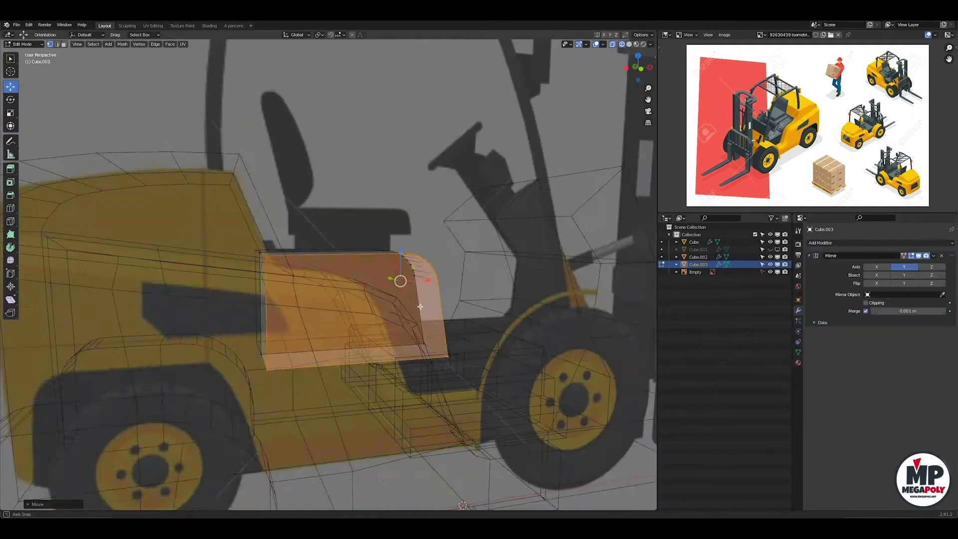
{"action": "key", "text": "KP_Decimal"}
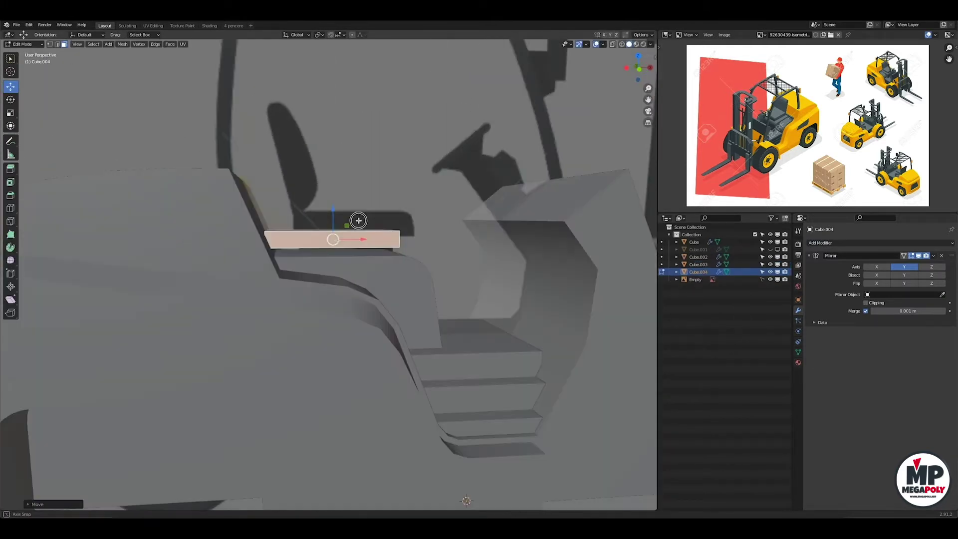
Thin the seat base slab, move it under the seat, and raise its top edge.
{"action": "left_click", "coordinate": [430, 243]}
{"action": "key", "text": "KP_1"}
{"action": "left_click_drag", "start_coordinate": [355, 223], "coordinate": [371, 230]}
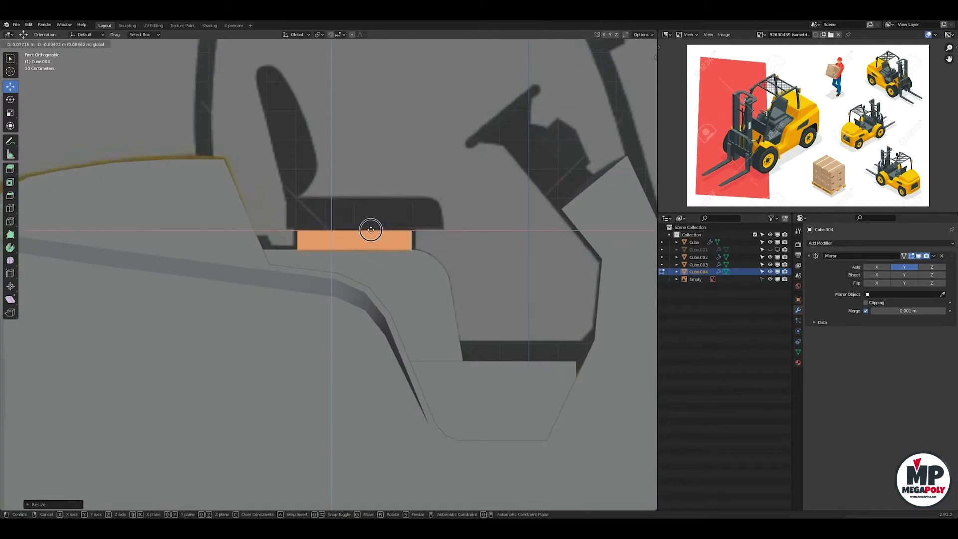
{"action": "left_click_drag", "start_coordinate": [285, 238], "coordinate": [285, 238]}
{"action": "key", "text": "alt+z"}
{"action": "key", "text": "g"}
{"action": "key", "text": "z"}
{"action": "left_click", "coordinate": [427, 223]}
{"action": "middle_click_drag", "start_coordinate": [426, 223], "coordinate": [390, 256]}
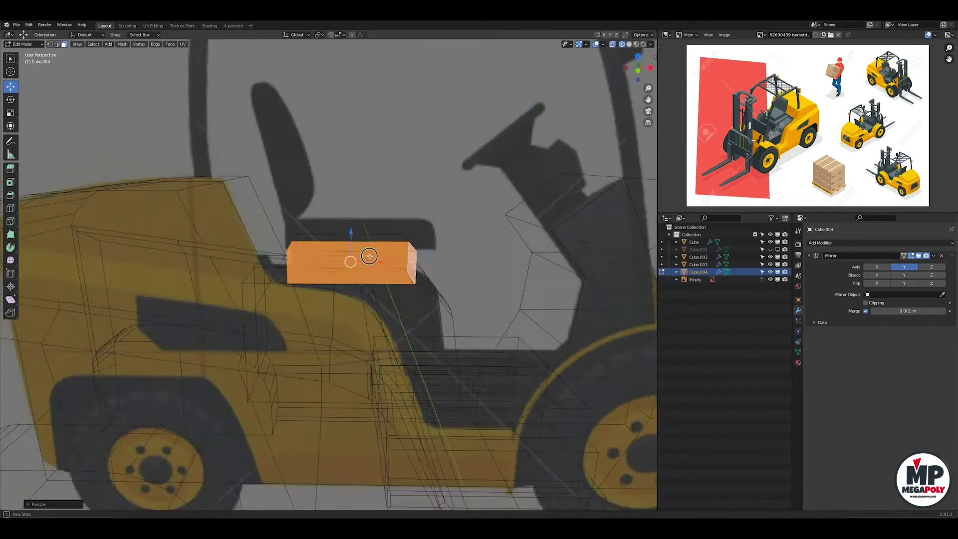
Copy the base's top face into a wider cushion with a rounded front edge.
{"action": "key", "text": "Escape"}
{"action": "key", "text": "alt+z"}
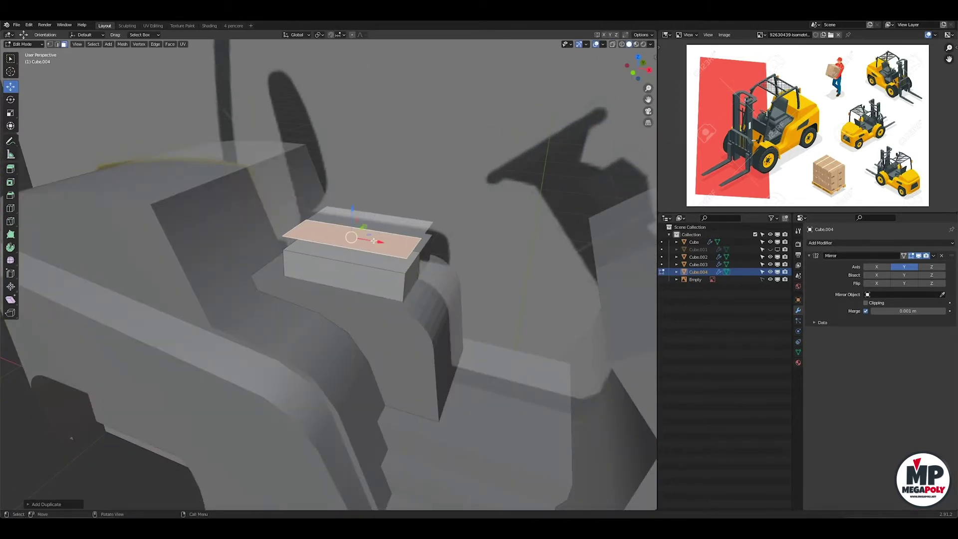
{"action": "mouse_move", "coordinate": [349, 249]}
{"action": "middle_mouse_down"}
{"action": "mouse_move", "coordinate": [349, 279]}
{"action": "mouse_move", "coordinate": [358, 217]}
{"action": "middle_mouse_up"}
{"action": "key", "text": "KP_1"}
{"action": "key", "text": "KP_1"}
{"action": "key", "text": "g"}
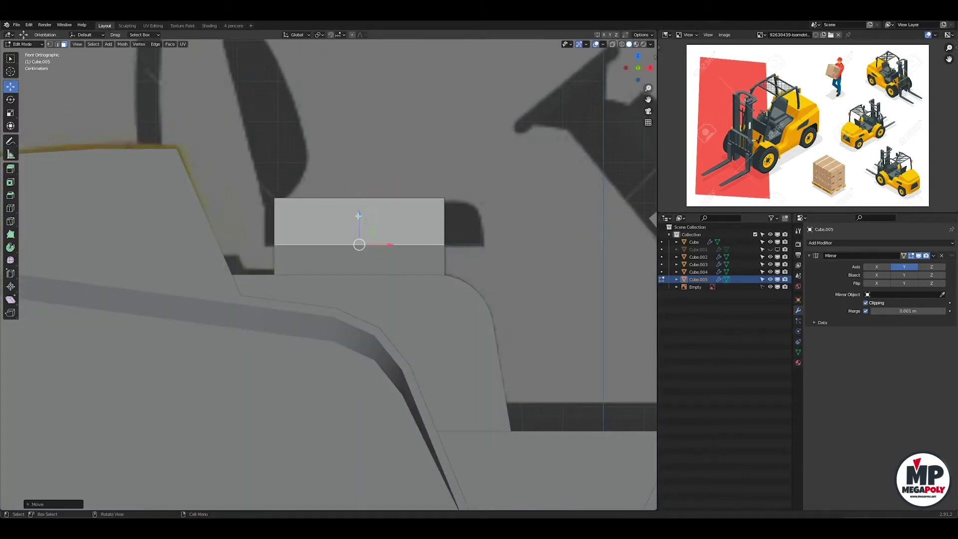
{"action": "key", "text": "alt+z"}
{"action": "key", "text": "x"}
{"action": "left_click", "coordinate": [304, 223]}
{"action": "middle_click_drag", "start_coordinate": [484, 209], "coordinate": [477, 312], "text": "shift"}
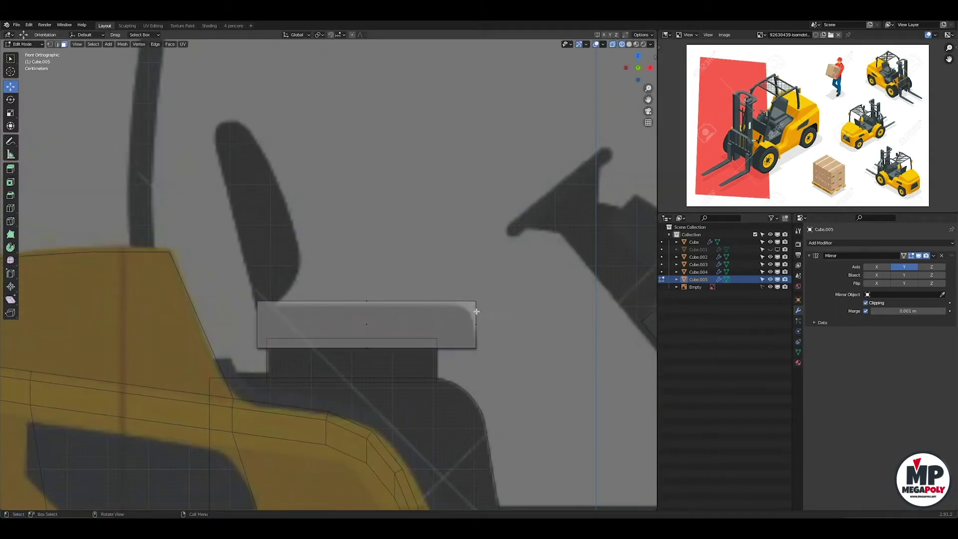
{"action": "left_click", "coordinate": [476, 340]}
Delete the unwanted geometry from the new cube.
{"action": "scroll", "coordinate": [372, 295], "scroll_direction": "down", "scroll_amount": 3}
{"action": "scroll", "coordinate": [403, 296], "scroll_direction": "down", "scroll_amount": 4}
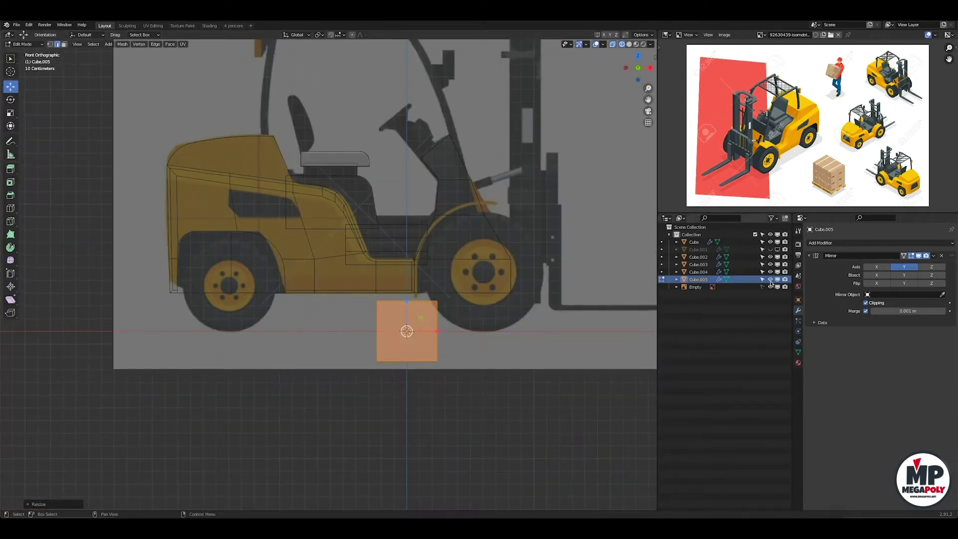
{"action": "middle_click_drag", "start_coordinate": [457, 312], "coordinate": [380, 320]}
{"action": "left_click", "coordinate": [412, 320]}
{"action": "key", "text": "x"}
{"action": "key", "text": "a"}
Shrink the remaining piece and move it to the backrest position.
{"action": "key", "text": "alt+a"}
{"action": "key", "text": "l"}
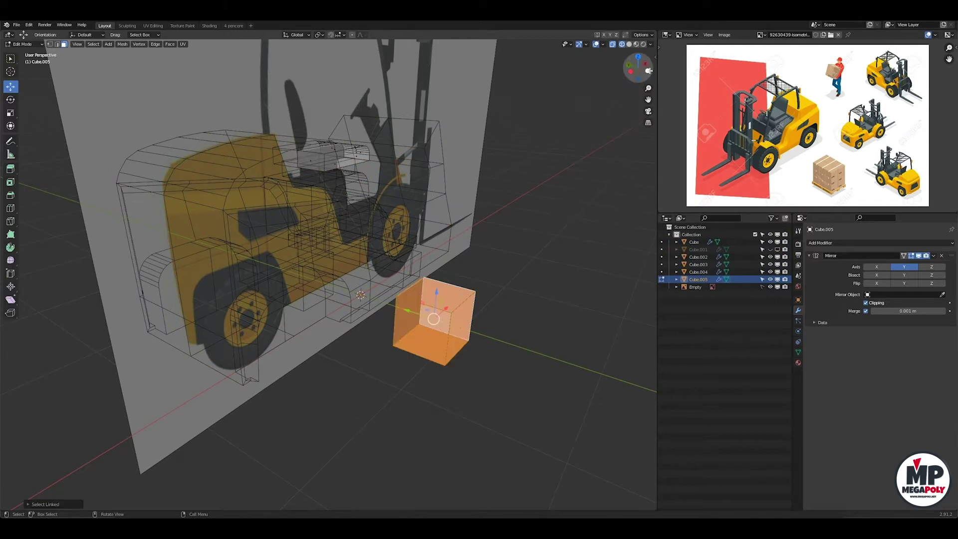
{"action": "key", "text": "KP_1"}
{"action": "scroll", "coordinate": [424, 200], "scroll_direction": "up", "scroll_amount": 4}
{"action": "key", "text": "s"}
{"action": "left_click", "coordinate": [523, 178]}
{"action": "key", "text": "g"}
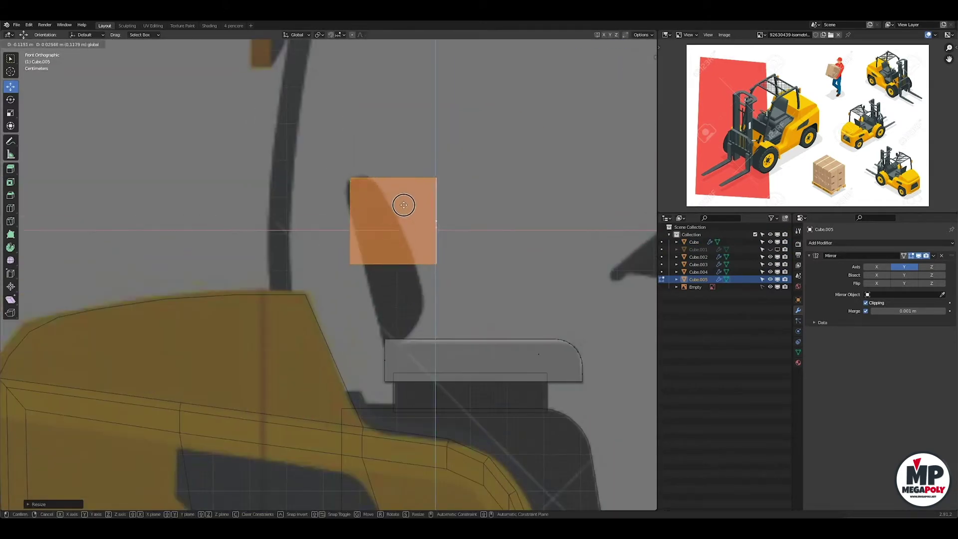
Tilt the backrest: top corner up-left, lower corner down onto the seat.
{"action": "left_click", "coordinate": [432, 184]}
{"action": "key", "text": "g"}
{"action": "left_click", "coordinate": [438, 293]}
{"action": "left_click", "coordinate": [350, 269]}
{"action": "key", "text": "g"}
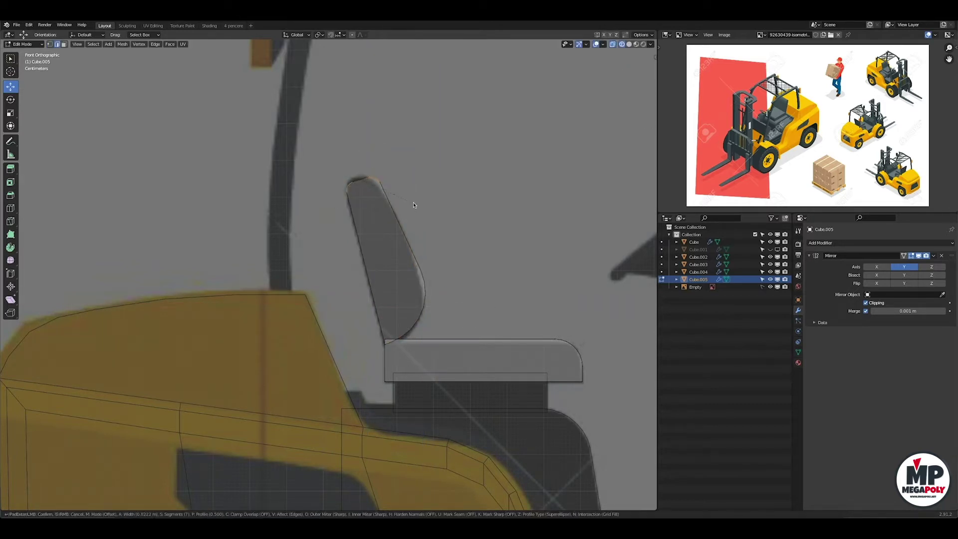
{"action": "scroll", "coordinate": [418, 209], "scroll_direction": "down", "scroll_amount": 5}
{"action": "middle_click_drag", "start_coordinate": [406, 278], "coordinate": [528, 140]}
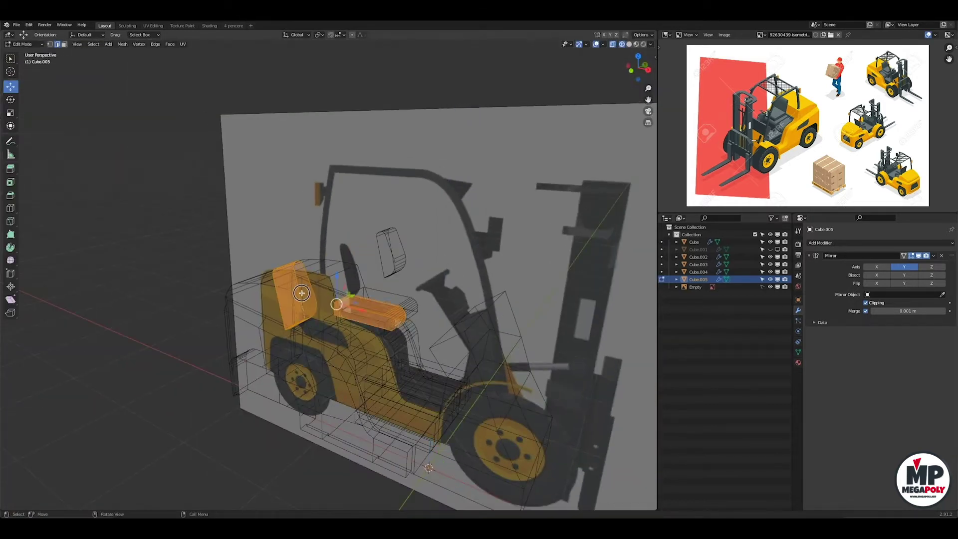
{"action": "key", "text": "ctrl+l"}
{"action": "left_click", "coordinate": [343, 240]}
Bevel the backrest edges with Ctrl+B and merge duplicate vertices across all parts.
{"action": "mouse_move", "coordinate": [343, 240]}
{"action": "middle_mouse_down"}
{"action": "mouse_move", "coordinate": [380, 280]}
{"action": "mouse_move", "coordinate": [359, 300]}
{"action": "middle_mouse_up"}
{"action": "scroll", "coordinate": [357, 330], "scroll_direction": "up", "scroll_amount": 4}
{"action": "key", "text": "ctrl+b"}
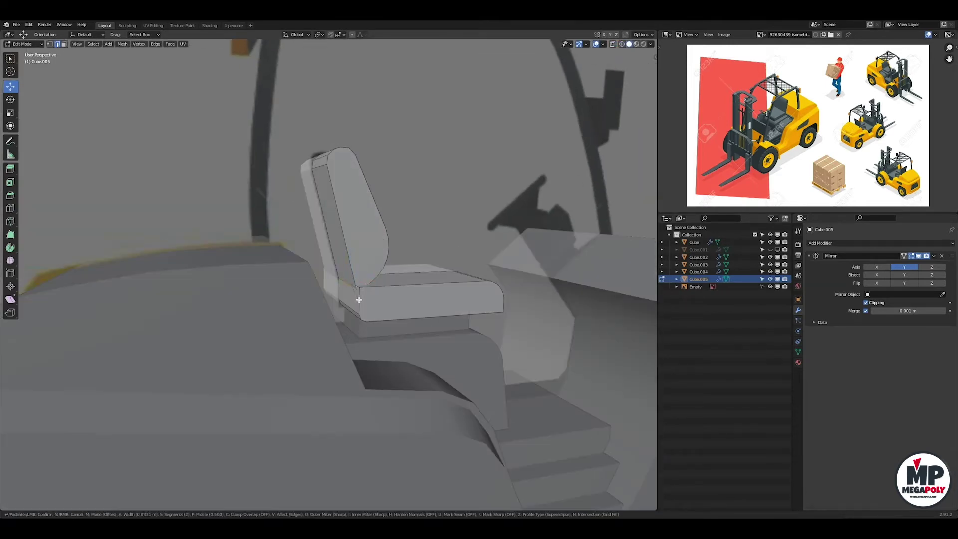
{"action": "key", "text": "Tab"}
{"action": "key", "text": "a"}
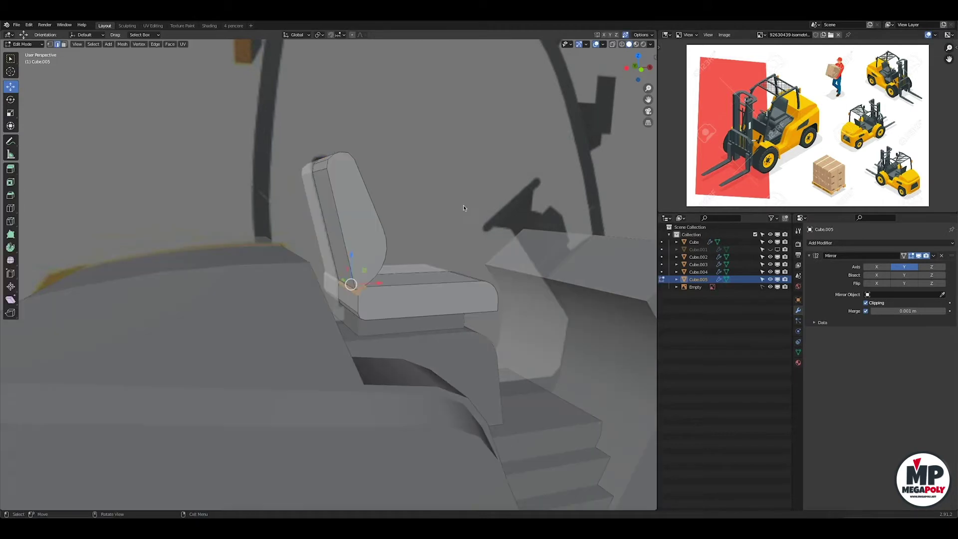
{"action": "key", "text": "Tab"}
{"action": "key", "text": "a"}
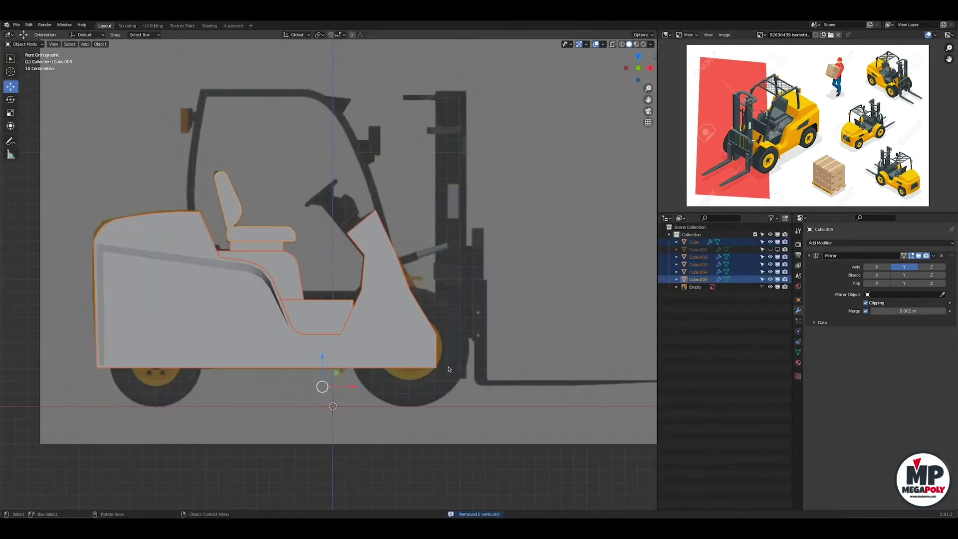
Add a cylinder, rotate it 90° on Y, and scale it to the front wheel.
{"action": "middle_click_drag", "start_coordinate": [413, 389], "coordinate": [441, 337], "text": "shift"}
{"action": "key", "text": "shift+a"}
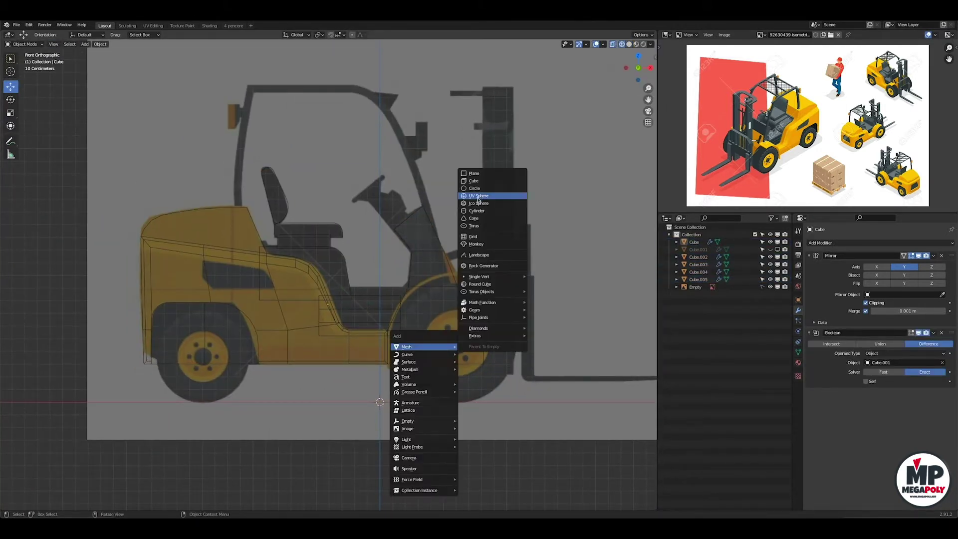
{"action": "left_click", "coordinate": [491, 219]}
{"action": "type", "text": "ry90x"}
{"action": "key", "text": "Return"}
{"action": "key", "text": "s"}
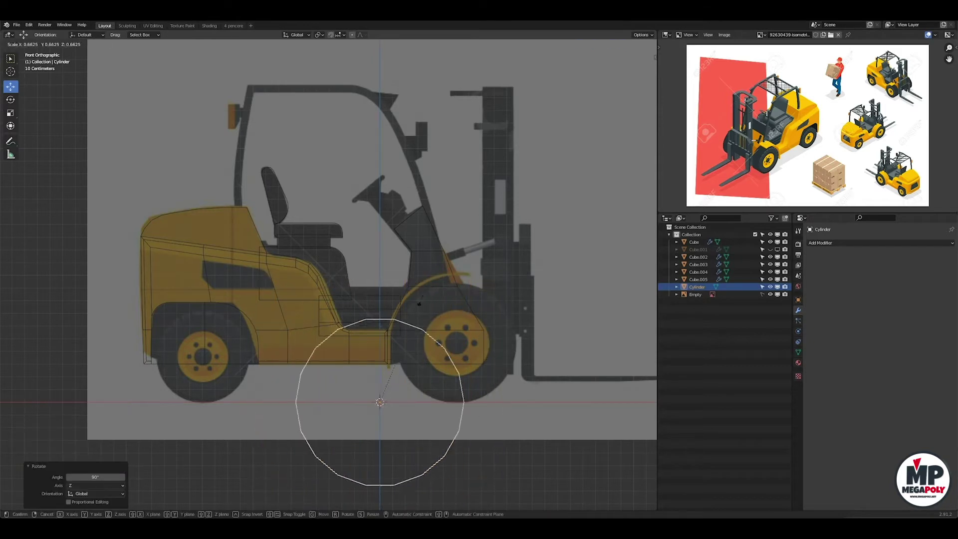
{"action": "middle_click_drag", "start_coordinate": [484, 344], "coordinate": [463, 339], "text": "shift"}
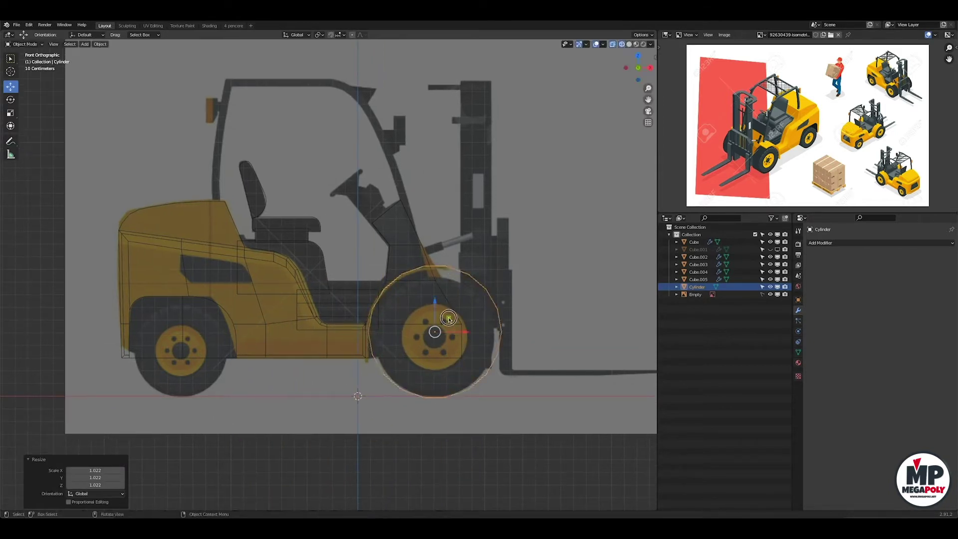
Delete the cylinder's lower vertices to leave an upper arc.
{"action": "key", "text": "Tab"}
{"action": "key", "text": "c"}
{"action": "key", "text": "x"}
{"action": "scroll", "coordinate": [429, 296], "scroll_direction": "up", "scroll_amount": 2}
{"action": "left_click", "coordinate": [381, 353]}
{"action": "left_click", "coordinate": [387, 388]}
{"action": "mouse_move", "coordinate": [387, 388]}
{"action": "middle_mouse_down"}
{"action": "mouse_move", "coordinate": [450, 300]}
{"action": "mouse_move", "coordinate": [379, 280]}
{"action": "middle_mouse_up"}
{"action": "key", "text": "Tab"}
Add Solidify and Mirror modifiers, apply rotation and scale, and mirror the fender on Y.
{"action": "left_click", "coordinate": [881, 244]}
{"action": "left_click", "coordinate": [793, 369]}
{"action": "key", "text": "Tab"}
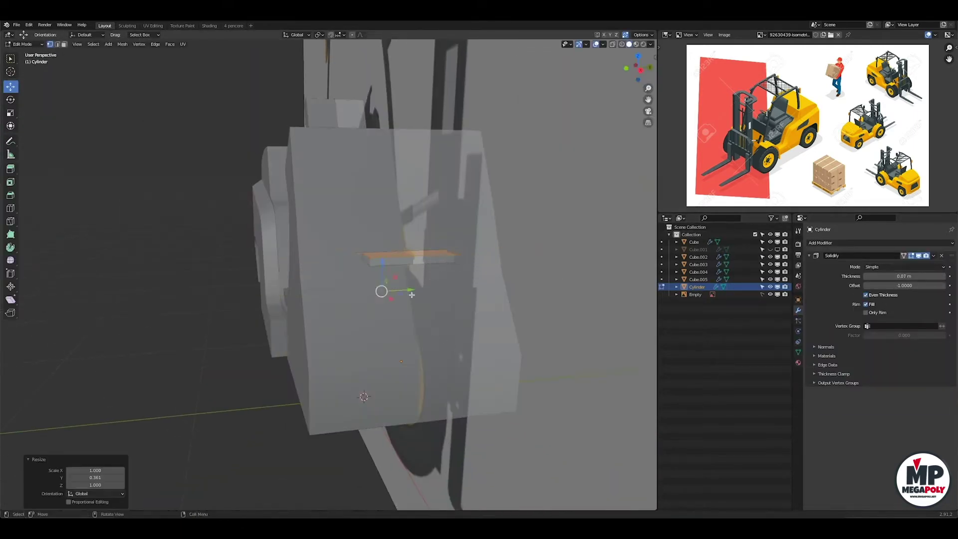
{"action": "left_click", "coordinate": [881, 243]}
{"action": "left_click", "coordinate": [856, 313]}
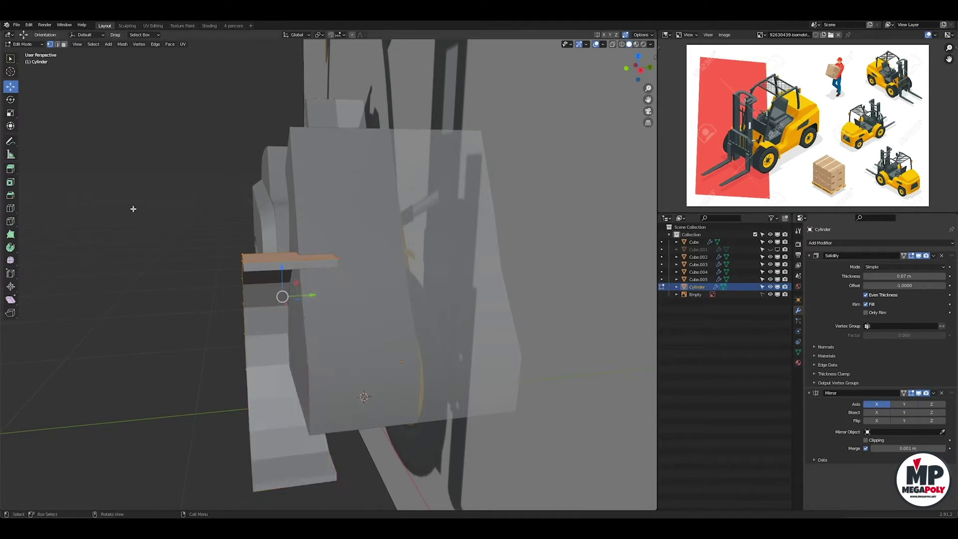
{"action": "key", "text": "Tab"}
{"action": "key", "text": "ctrl+a"}
{"action": "left_click", "coordinate": [115, 111]}
{"action": "left_click", "coordinate": [878, 404]}
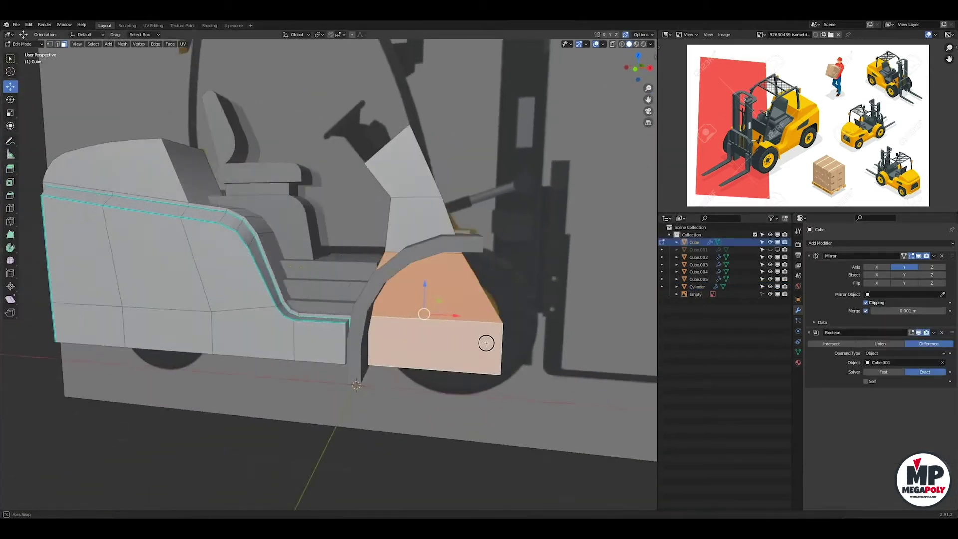
{"action": "key", "text": "ctrl+r"}
{"action": "left_click", "coordinate": [407, 320]}
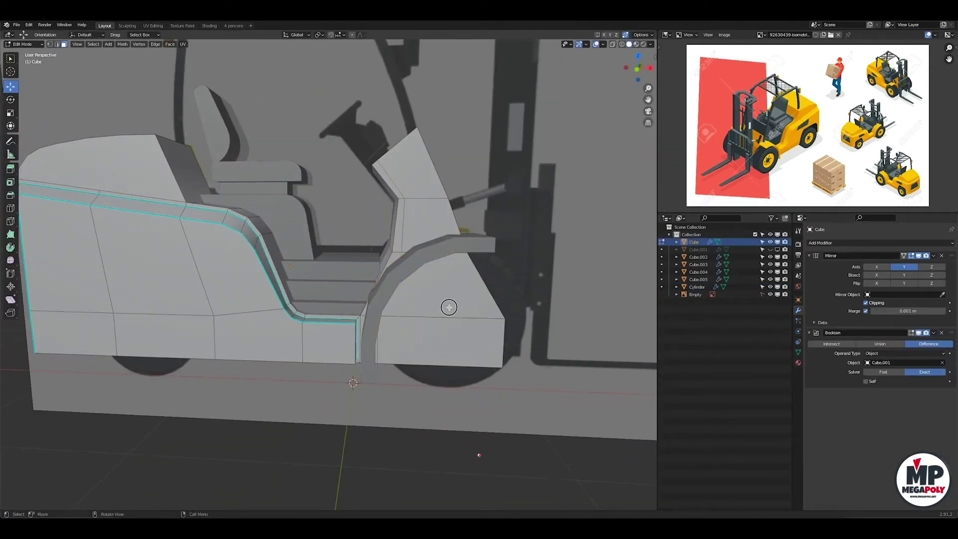
Shift the selected geometry and add a vertical edge loop across the body front.
{"action": "mouse_move", "coordinate": [474, 353]}
{"action": "middle_mouse_down"}
{"action": "mouse_move", "coordinate": [433, 357]}
{"action": "mouse_move", "coordinate": [437, 236]}
{"action": "mouse_move", "coordinate": [325, 347]}
{"action": "middle_mouse_up"}
{"action": "key", "text": "g"}
{"action": "left_click", "coordinate": [438, 236]}
{"action": "scroll", "coordinate": [325, 347], "scroll_direction": "up", "scroll_amount": 5}
{"action": "left_click", "coordinate": [338, 443]}
{"action": "mouse_move", "coordinate": [338, 443]}
{"action": "middle_mouse_down"}
{"action": "mouse_move", "coordinate": [363, 346]}
{"action": "mouse_move", "coordinate": [330, 319]}
{"action": "middle_mouse_up"}
{"action": "key", "text": "ctrl+r"}
{"action": "left_click", "coordinate": [319, 318]}
{"action": "right_click", "coordinate": [319, 318]}
Extend the body's front face 0.24 m forward along Y.
{"action": "middle_click_drag", "start_coordinate": [306, 356], "coordinate": [367, 379]}
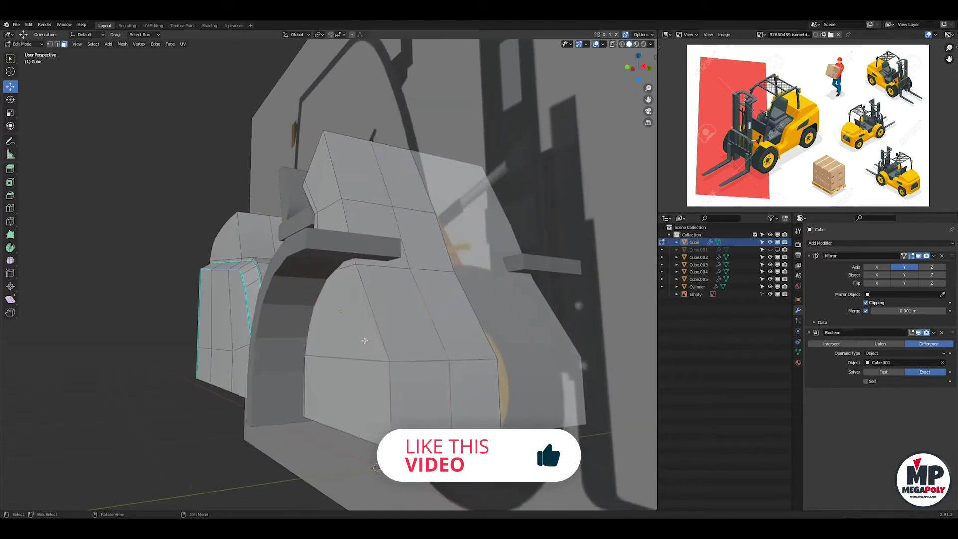
{"action": "left_click", "coordinate": [367, 379]}
{"action": "key", "text": "g"}
{"action": "key", "text": "y"}
{"action": "left_click", "coordinate": [453, 374]}
{"action": "scroll", "coordinate": [339, 272], "scroll_direction": "up", "scroll_amount": 5}
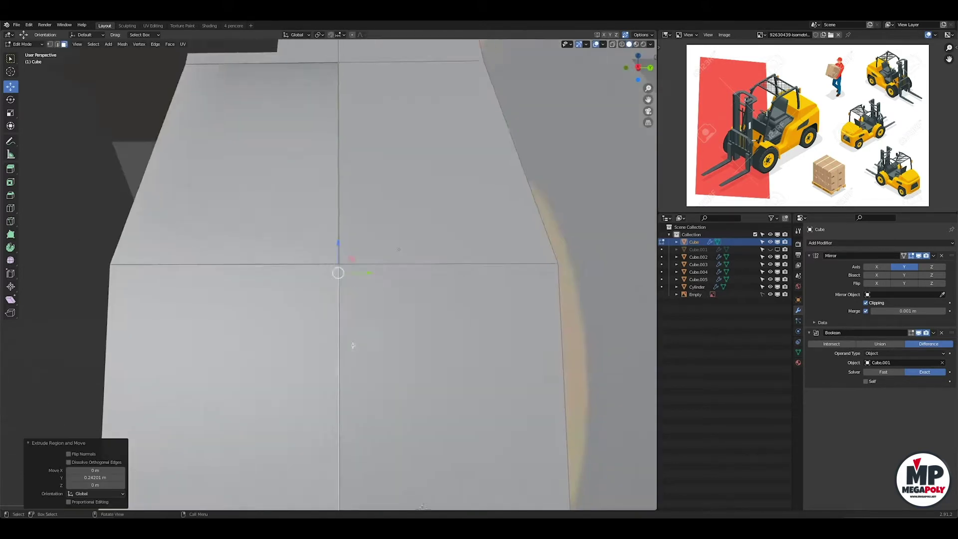
{"action": "scroll", "coordinate": [360, 255], "scroll_direction": "up", "scroll_amount": 4}
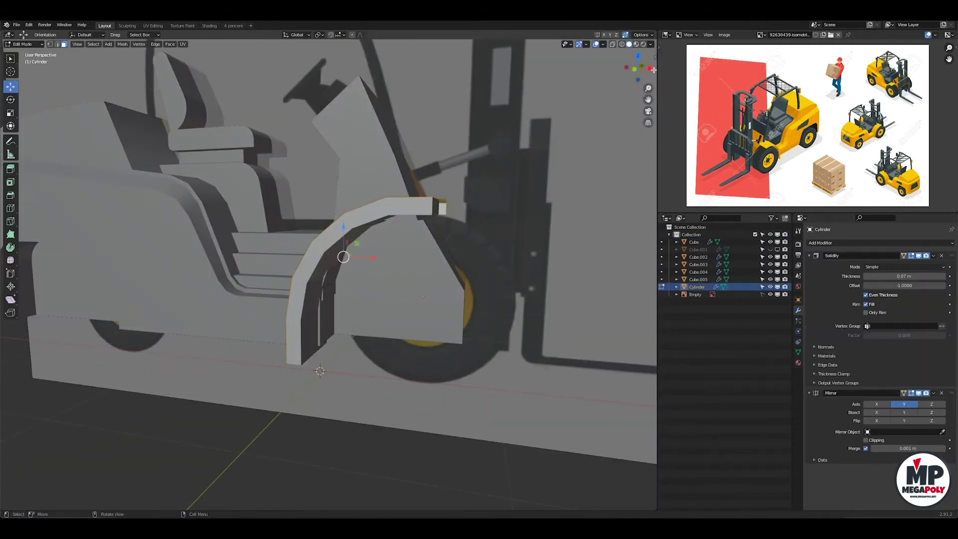
Move the fender's top face flush against the body and align the view with the side reference.
{"action": "mouse_move", "coordinate": [343, 257]}
{"action": "middle_mouse_down"}
{"action": "mouse_move", "coordinate": [364, 246]}
{"action": "mouse_move", "coordinate": [418, 280]}
{"action": "mouse_move", "coordinate": [445, 321]}
{"action": "middle_mouse_up"}
{"action": "key", "text": "g"}
{"action": "left_click", "coordinate": [328, 254]}
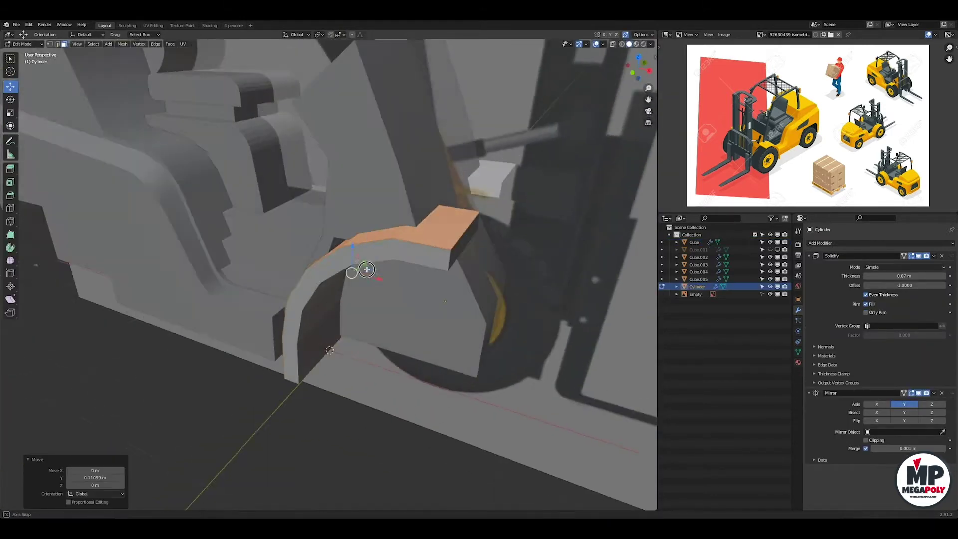
{"action": "middle_click_drag", "start_coordinate": [364, 265], "coordinate": [446, 243]}
{"action": "left_click", "coordinate": [449, 236]}
{"action": "mouse_move", "coordinate": [374, 304]}
{"action": "middle_mouse_down"}
{"action": "mouse_move", "coordinate": [364, 332]}
{"action": "mouse_move", "coordinate": [394, 232]}
{"action": "middle_mouse_up"}
{"action": "middle_click_drag", "start_coordinate": [385, 218], "coordinate": [392, 195], "text": "alt"}
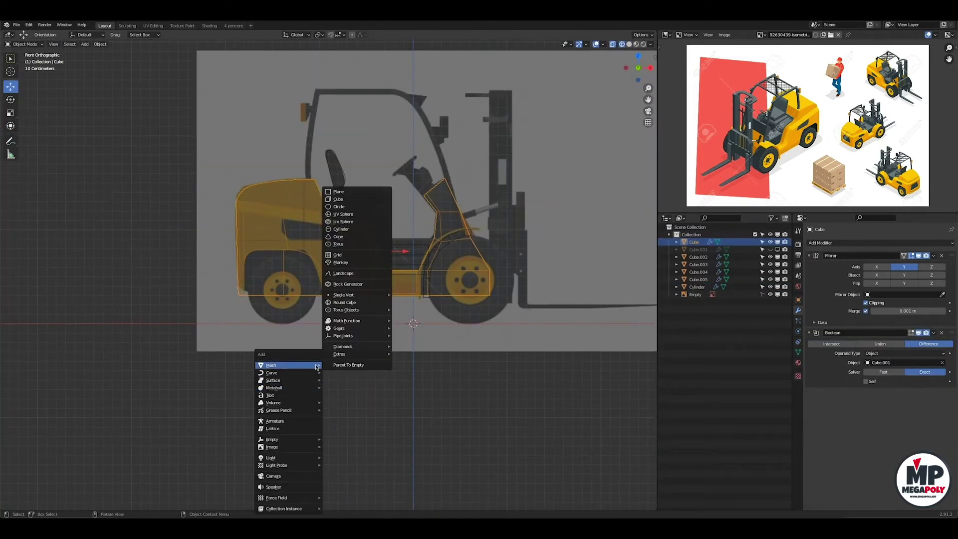
Rotate the new cylinder 90° on Y into a wheel and inset its tyre face.
{"action": "key", "text": "r"}
{"action": "key", "text": "y"}
{"action": "key", "text": "9"}
{"action": "key", "text": "0"}
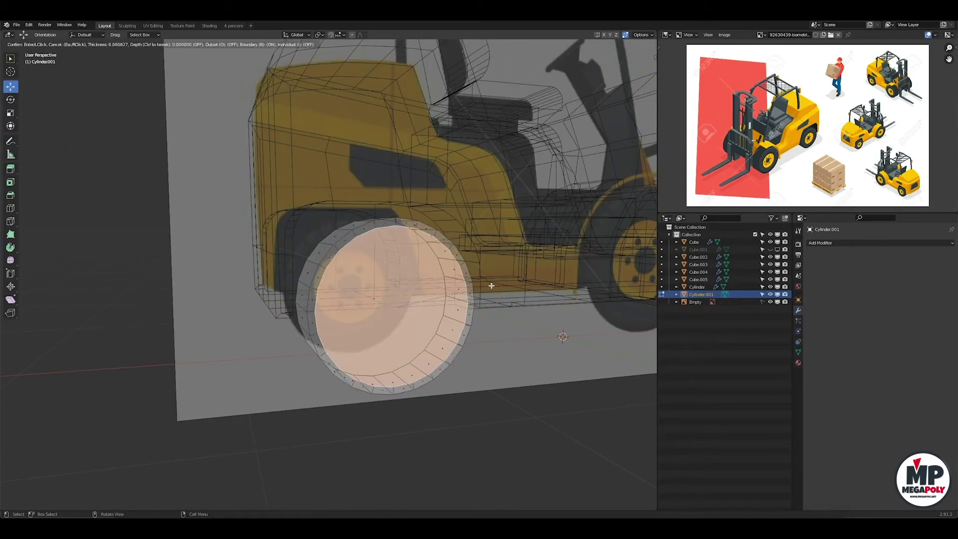
{"action": "left_click", "coordinate": [478, 289]}
{"action": "key", "text": "alt+z"}
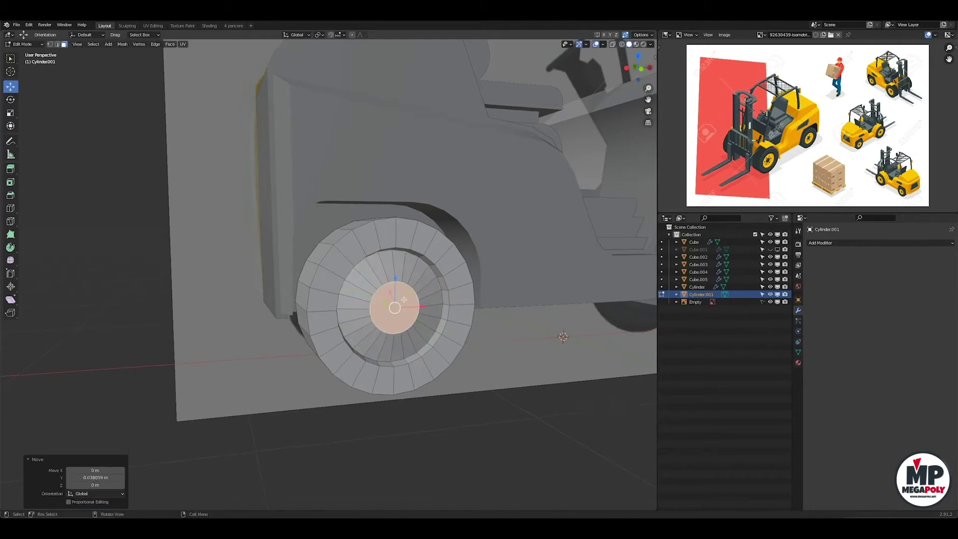
{"action": "key", "text": "KP_1"}
{"action": "scroll", "coordinate": [401, 305], "scroll_direction": "up", "scroll_amount": 3}
{"action": "middle_click_drag", "start_coordinate": [380, 250], "coordinate": [348, 260]}
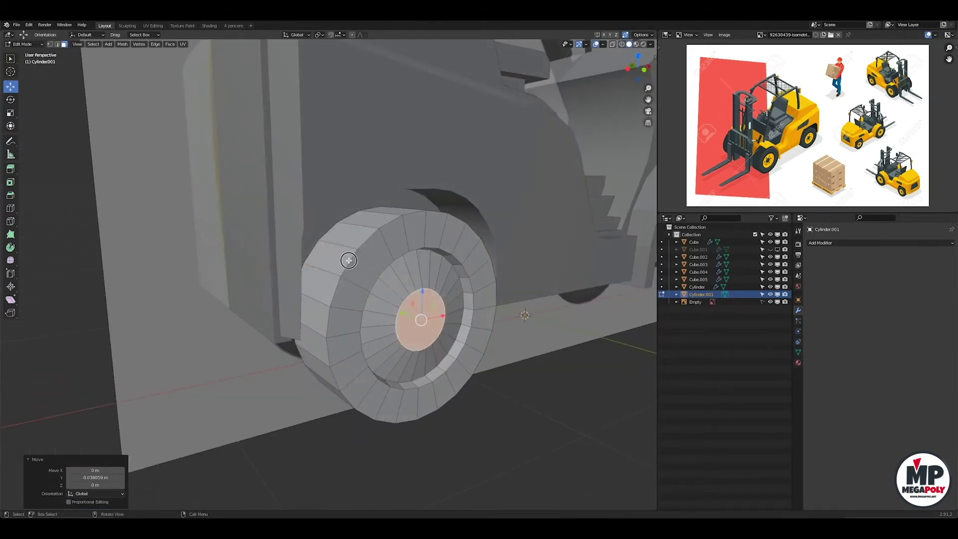
Recess the inner wheel faces and inset the centre hub face.
{"action": "left_click_drag", "start_coordinate": [404, 314], "coordinate": [350, 258]}
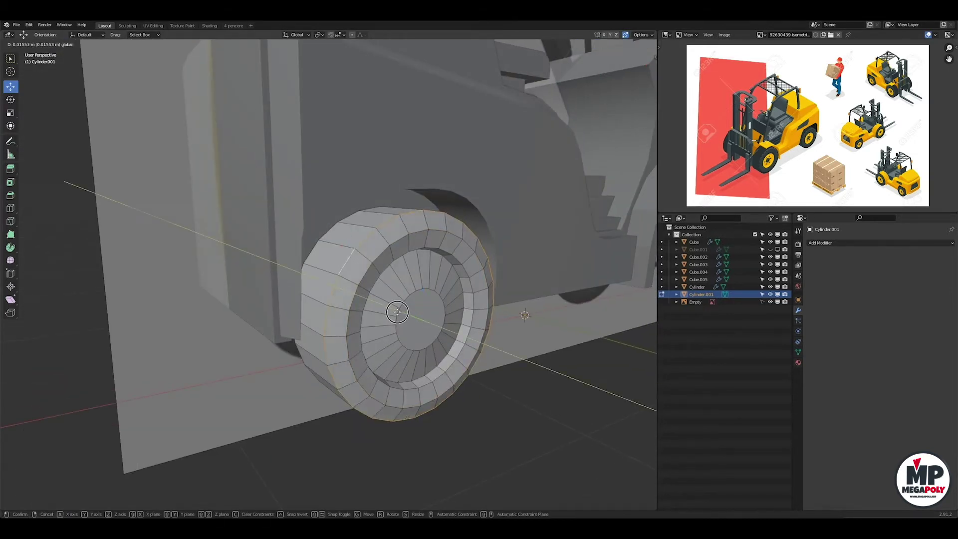
{"action": "right_click", "coordinate": [369, 288]}
{"action": "left_click", "coordinate": [372, 289]}
{"action": "left_click", "coordinate": [503, 328]}
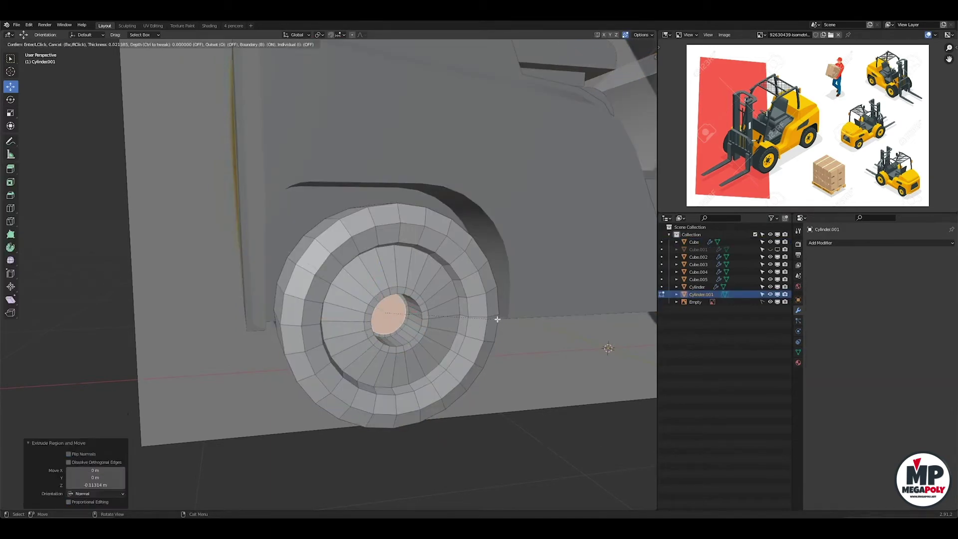
Shade the wheel smooth with Auto Smooth and place a copy over the front wheel.
{"action": "key", "text": "Tab"}
{"action": "right_click", "coordinate": [325, 273]}
{"action": "left_click", "coordinate": [324, 278]}
{"action": "left_click", "coordinate": [798, 352]}
{"action": "left_click", "coordinate": [865, 382]}
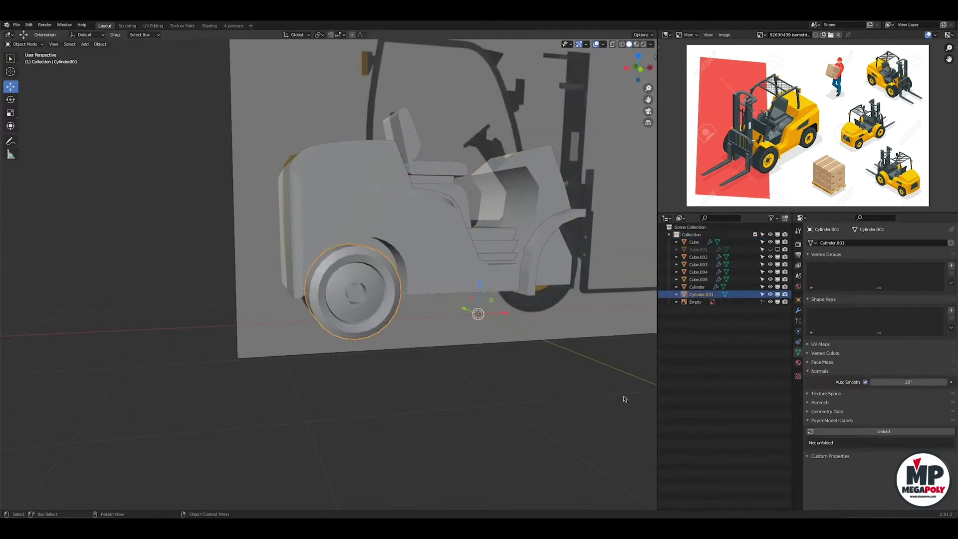
{"action": "scroll", "coordinate": [449, 250], "scroll_direction": "up", "scroll_amount": 3}
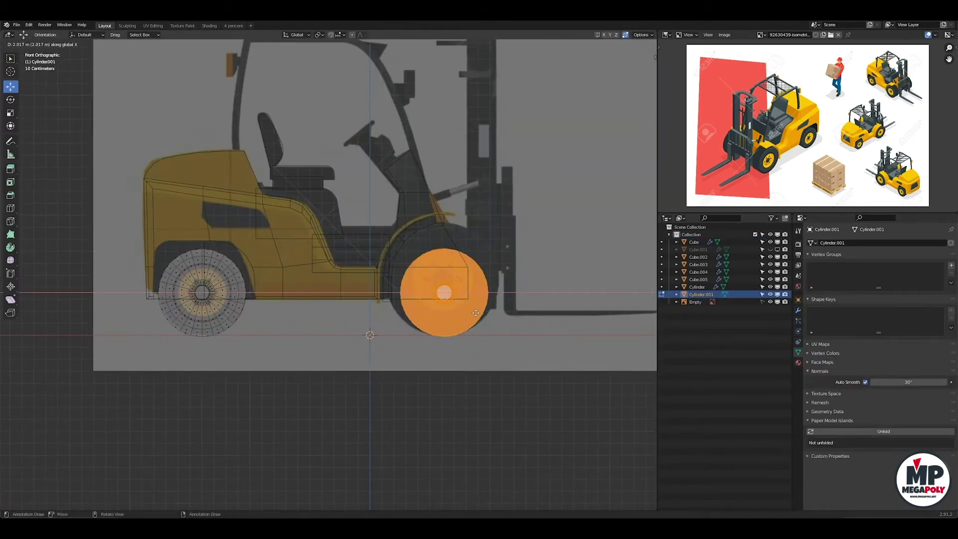
{"action": "left_click", "coordinate": [476, 313]}
Set the front wheel copy's depth position and scale it by 0.95.
{"action": "key", "text": "g"}
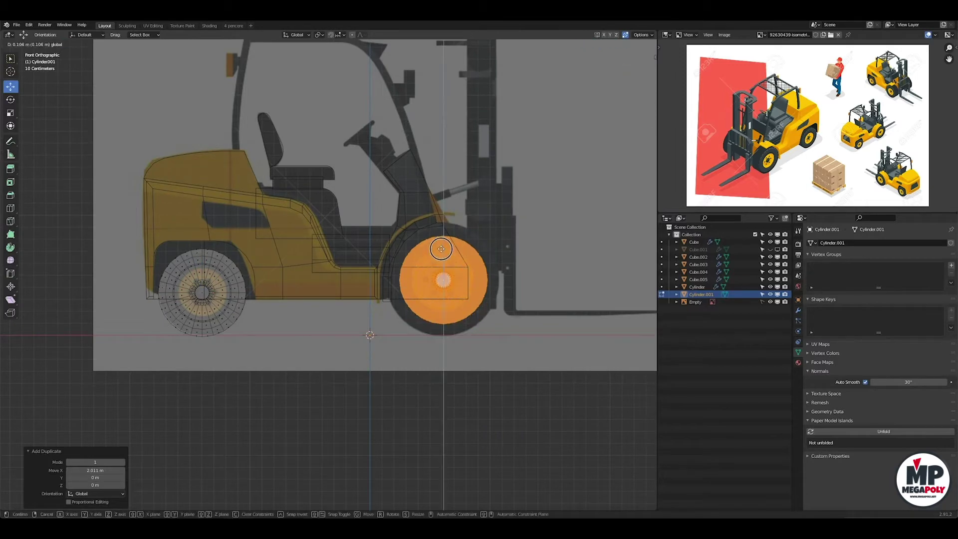
{"action": "left_click", "coordinate": [651, 67]}
{"action": "left_click", "coordinate": [263, 278]}
{"action": "key", "text": "alt+z"}
{"action": "key", "text": "KP_1"}
{"action": "scroll", "coordinate": [404, 280], "scroll_direction": "up", "scroll_amount": 5}
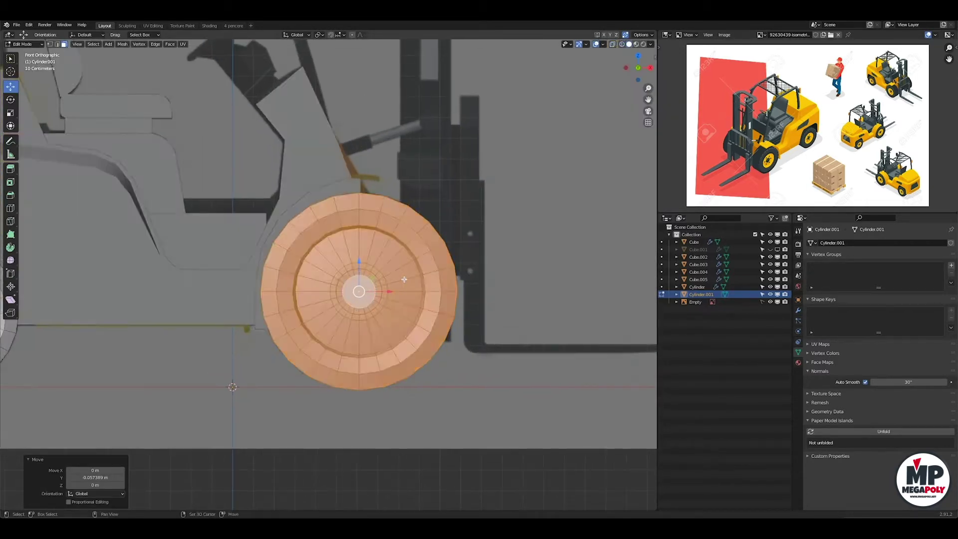
{"action": "key", "text": "alt+z"}
{"action": "type", "text": "s.95"}
{"action": "key", "text": "Return"}
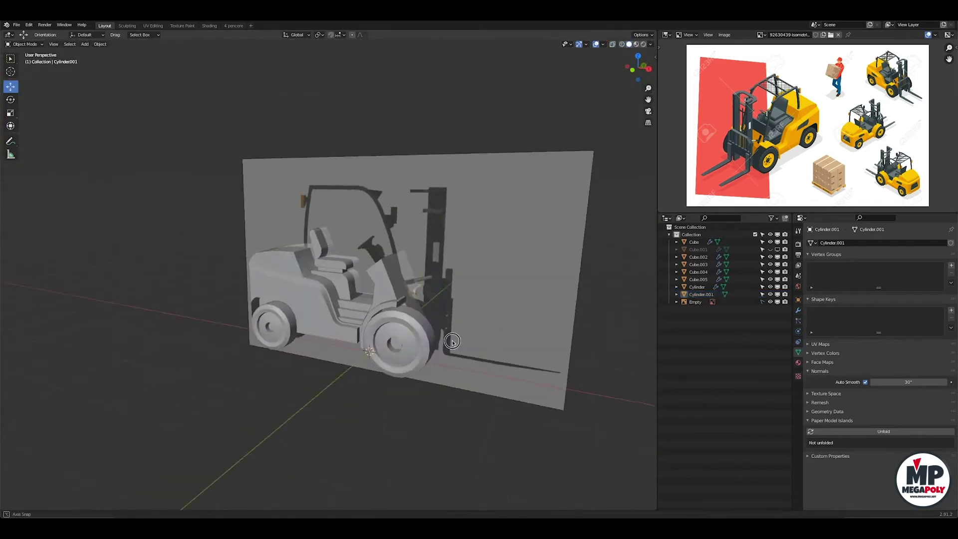
Mirror the wheels on Y instead of X and apply the wheel's rotation and scale.
{"action": "left_click", "coordinate": [877, 266]}
{"action": "left_click", "coordinate": [905, 267]}
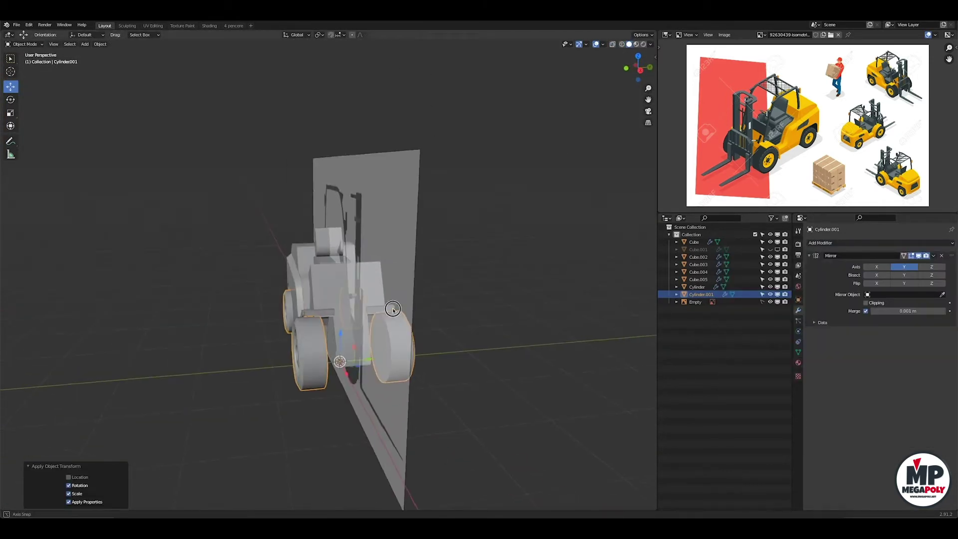
{"action": "key", "text": "a"}
{"action": "key", "text": "Tab"}
{"action": "key", "text": "KP_3"}
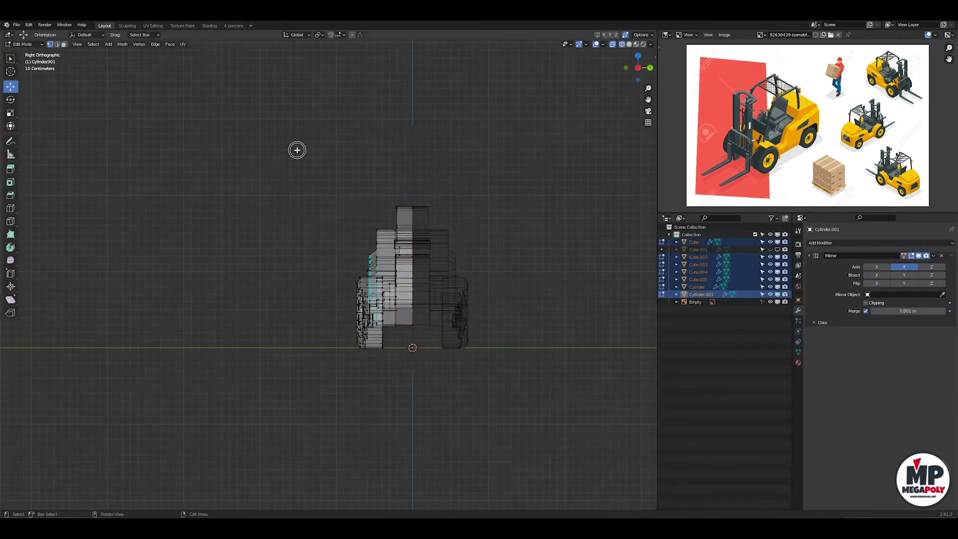
{"action": "left_click", "coordinate": [383, 304]}
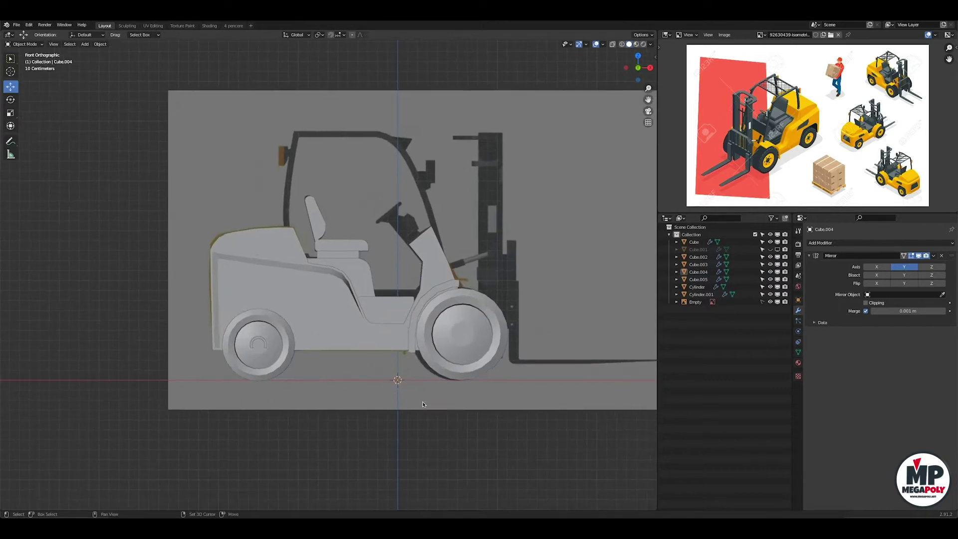
{"action": "scroll", "coordinate": [390, 302], "scroll_direction": "up", "scroll_amount": 3}
Shift the side step block (Cube.002) along X and narrow it lengthwise.
{"action": "key", "text": "g"}
{"action": "key", "text": "z"}
{"action": "left_click", "coordinate": [432, 298]}
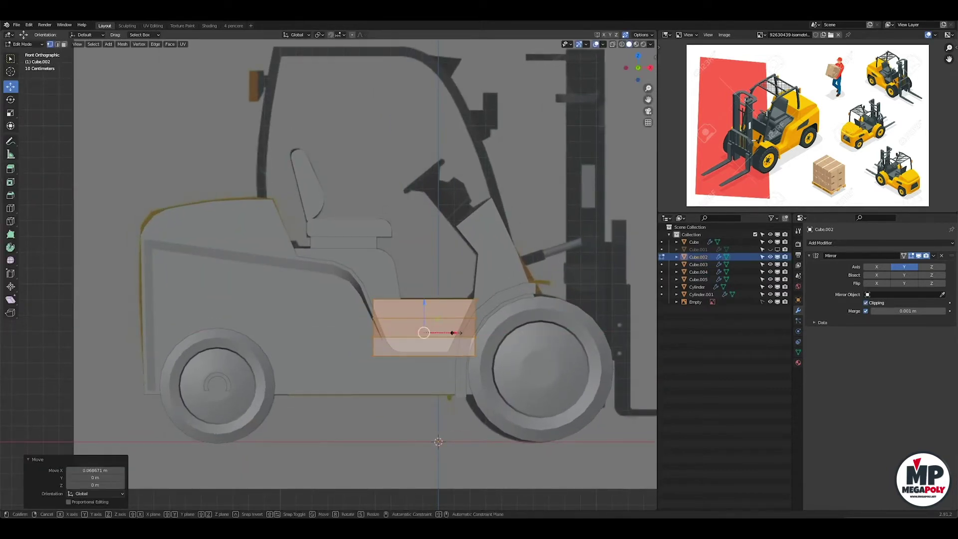
{"action": "key", "text": "Tab"}
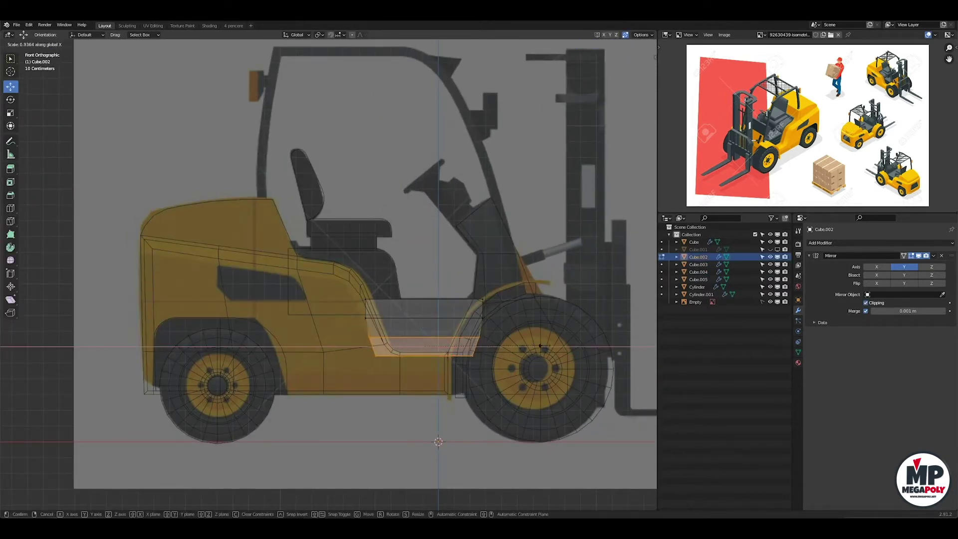
{"action": "scroll", "coordinate": [468, 210], "scroll_direction": "down", "scroll_amount": 1}
{"action": "scroll", "coordinate": [467, 211], "scroll_direction": "up", "scroll_amount": 2}
Bevel the top corner vertex of the dash piece with Ctrl+Shift+B.
{"action": "left_click", "coordinate": [424, 272]}
{"action": "key", "text": "Tab"}
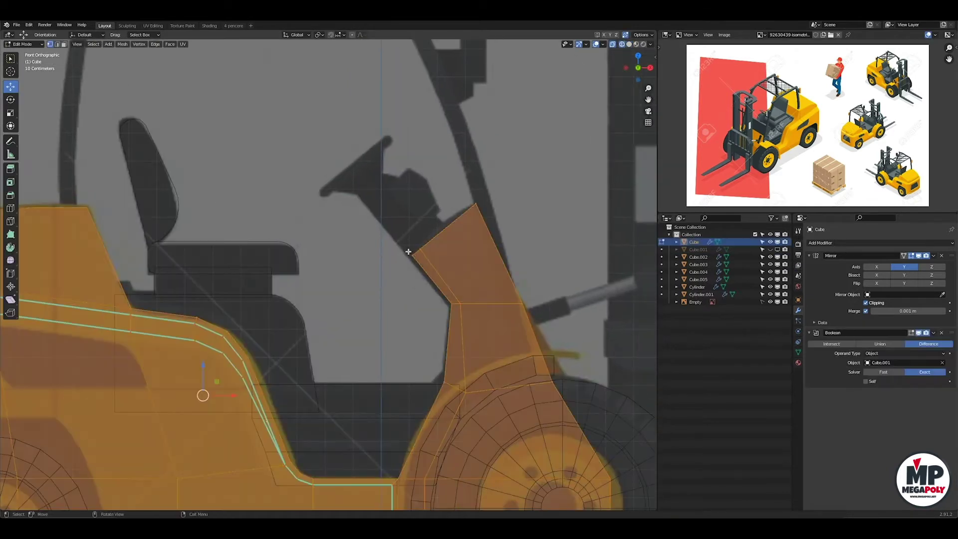
{"action": "left_click", "coordinate": [430, 280]}
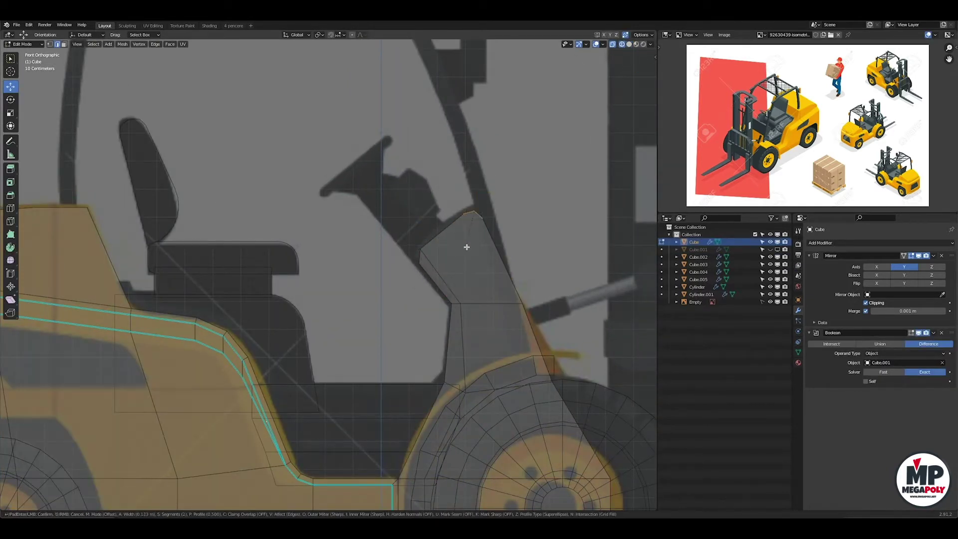
{"action": "scroll", "coordinate": [399, 244], "scroll_direction": "down", "scroll_amount": 5}
{"action": "key", "text": "Tab"}
{"action": "scroll", "coordinate": [320, 238], "scroll_direction": "down", "scroll_amount": 2}
Add a new cube mesh (Cube.006) beside the forklift.
{"action": "key", "text": "shift+a"}
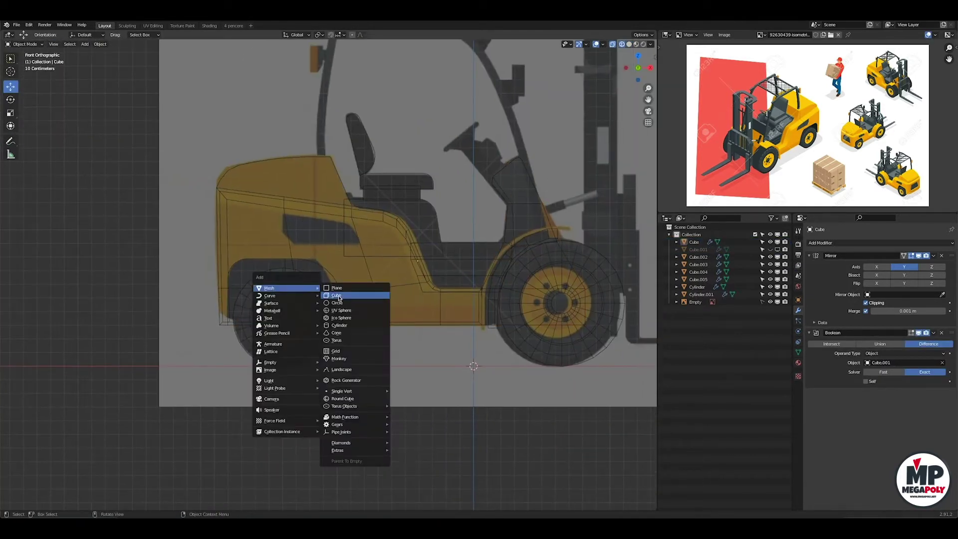
{"action": "left_click", "coordinate": [344, 297]}
{"action": "key", "text": "Tab"}
{"action": "middle_click_drag", "start_coordinate": [344, 298], "coordinate": [289, 270]}
Give the new cube a Mirror modifier and shape it over the side vent.
{"action": "left_click_drag", "start_coordinate": [289, 270], "coordinate": [417, 288]}
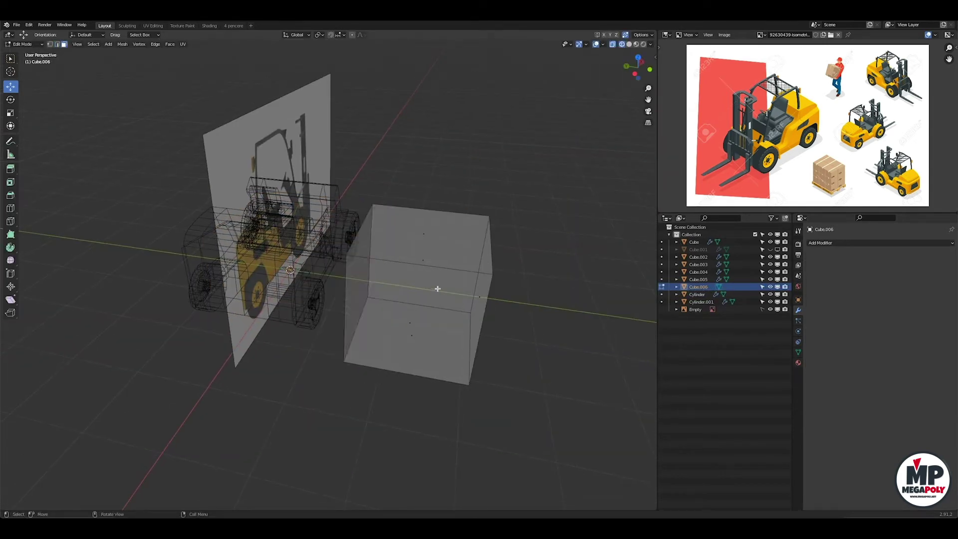
{"action": "left_click", "coordinate": [882, 243]}
{"action": "key", "text": "KP_1"}
{"action": "scroll", "coordinate": [349, 250], "scroll_direction": "up", "scroll_amount": 2}
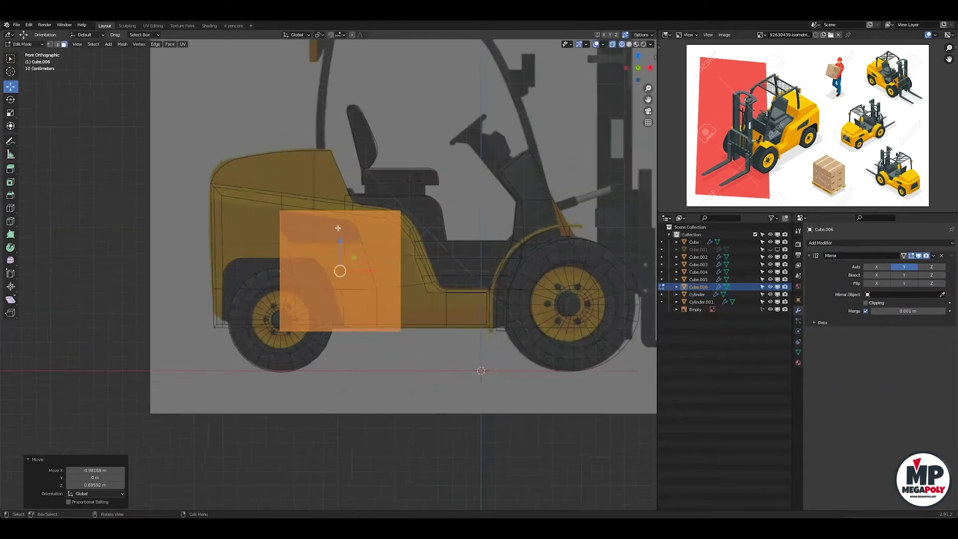
{"action": "left_click_drag", "start_coordinate": [332, 260], "coordinate": [340, 220]}
{"action": "scroll", "coordinate": [389, 195], "scroll_direction": "up", "scroll_amount": 2}
{"action": "middle_click_drag", "start_coordinate": [508, 195], "coordinate": [473, 230], "text": "shift"}
{"action": "key", "text": "g"}
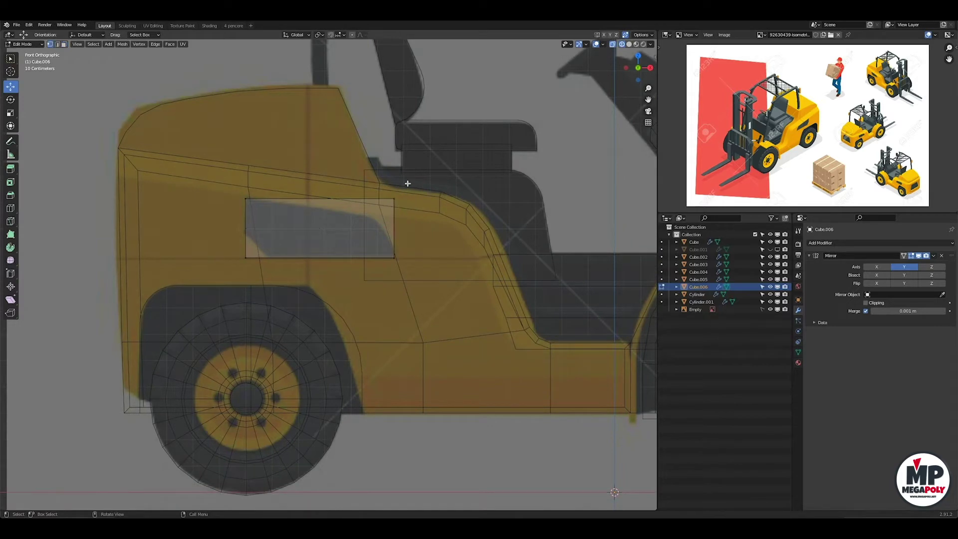
{"action": "left_click", "coordinate": [390, 194]}
Bevel one corner of the vent panel and flatten it thin along Y.
{"action": "key", "text": "ctrl+b"}
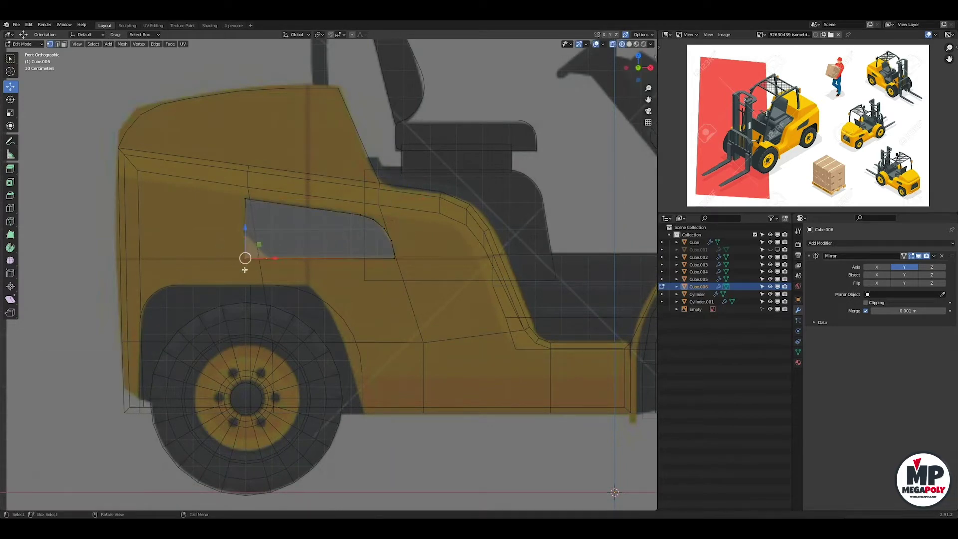
{"action": "middle_click_drag", "start_coordinate": [261, 293], "coordinate": [392, 279]}
{"action": "key", "text": "ctrl+KP_3"}
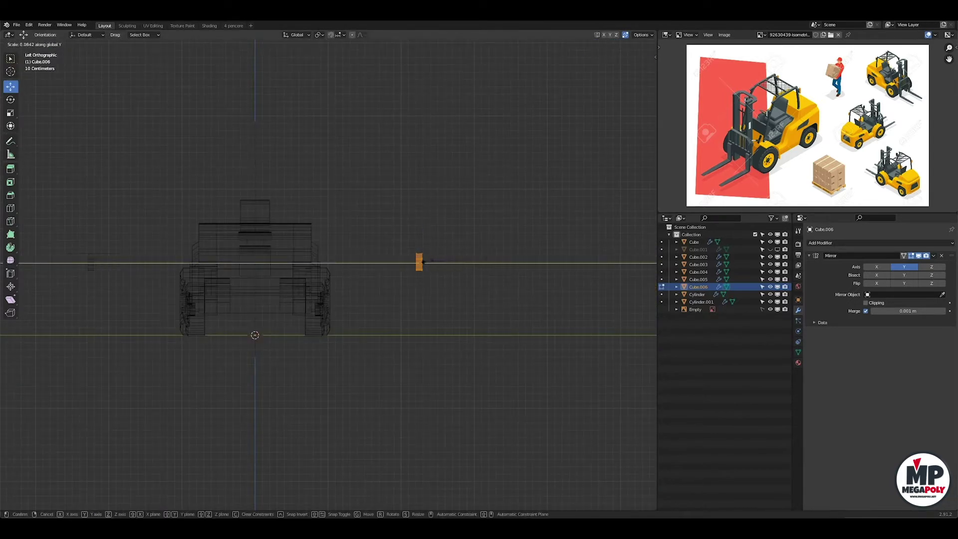
{"action": "left_click", "coordinate": [424, 261]}
{"action": "middle_click_drag", "start_coordinate": [282, 266], "coordinate": [309, 250]}
{"action": "scroll", "coordinate": [300, 249], "scroll_direction": "up", "scroll_amount": 5}
{"action": "scroll", "coordinate": [249, 239], "scroll_direction": "up", "scroll_amount": 3}
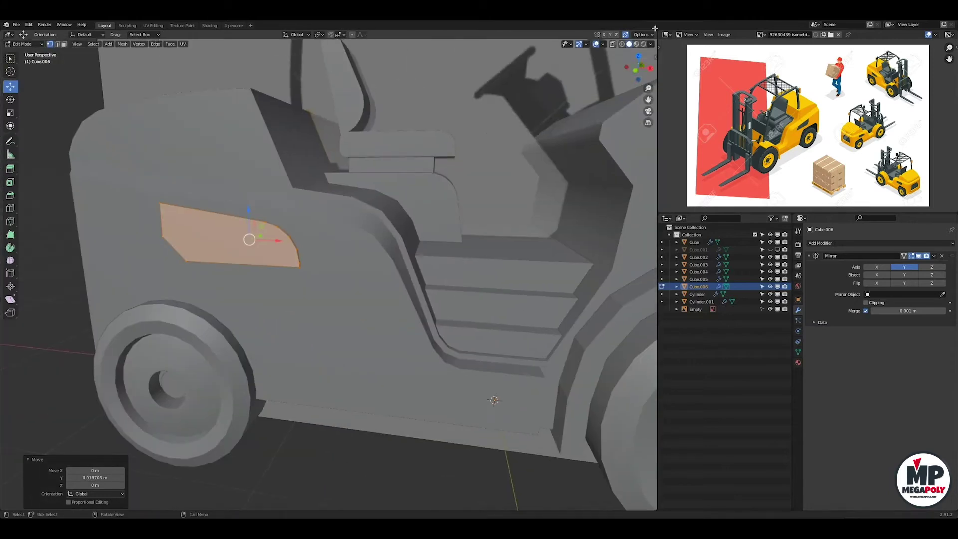
{"action": "key", "text": "KP_1"}
{"action": "key", "text": "Tab"}
Add another cube (Cube.007) in the see-through side view.
{"action": "mouse_move", "coordinate": [450, 299]}
{"action": "middle_mouse_down"}
{"action": "mouse_move", "coordinate": [374, 260]}
{"action": "mouse_move", "coordinate": [349, 300]}
{"action": "middle_mouse_up"}
{"action": "scroll", "coordinate": [375, 259], "scroll_direction": "down", "scroll_amount": 4}
{"action": "key", "text": "KP_1"}
{"action": "key", "text": "alt+z"}
{"action": "key", "text": "shift+a"}
{"action": "left_click", "coordinate": [380, 249]}
{"action": "key", "text": "Tab"}
{"action": "left_click", "coordinate": [362, 319]}
Delete the unneeded face of Cube.007 and mirror it across Y instead of X.
{"action": "key", "text": "x"}
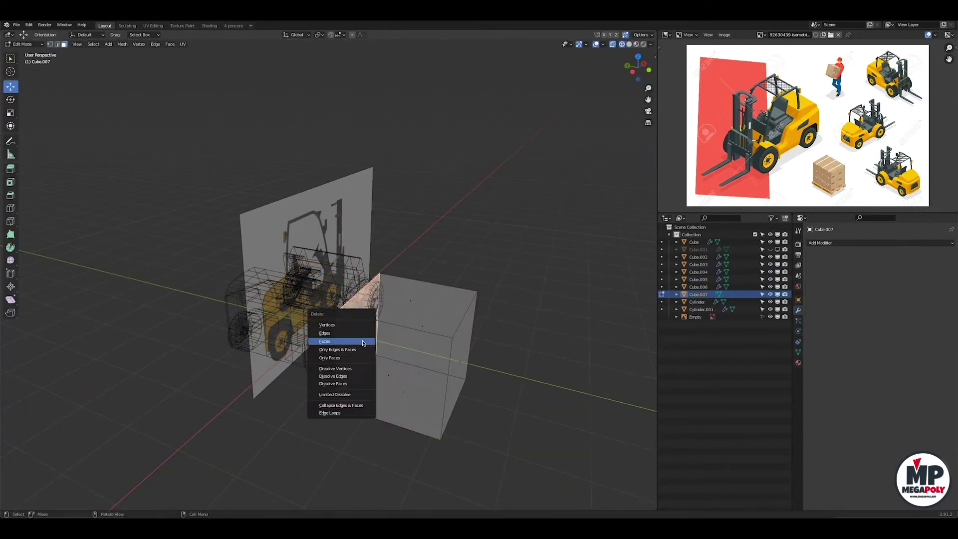
{"action": "key", "text": "a"}
{"action": "left_click", "coordinate": [878, 242]}
{"action": "left_click", "coordinate": [799, 312]}
{"action": "left_click", "coordinate": [905, 267]}
{"action": "left_click", "coordinate": [877, 267]}
{"action": "key", "text": "g"}
{"action": "left_click", "coordinate": [407, 342]}
Scale the cube into a thin tall bar and place it at the cab's rear pillar.
{"action": "key", "text": "alt+a"}
{"action": "key", "text": "a"}
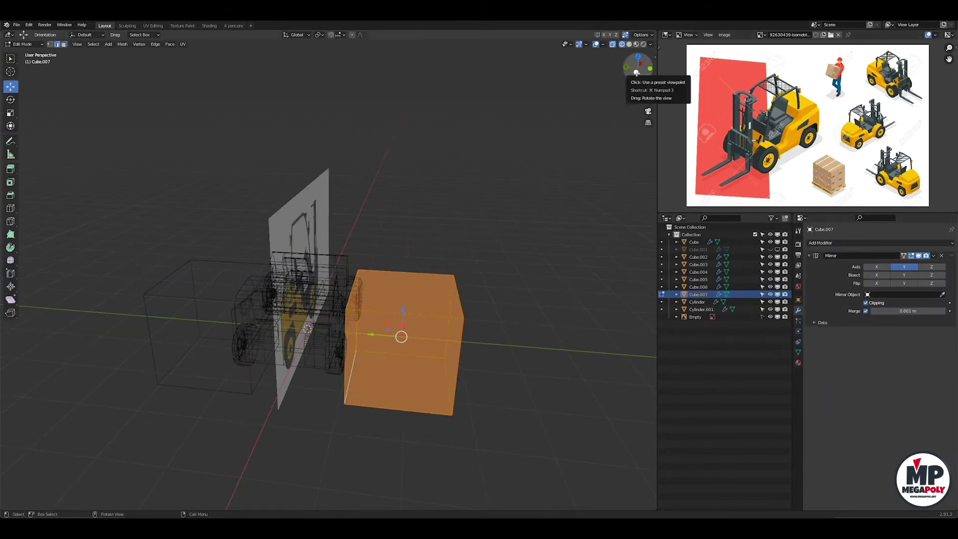
{"action": "key", "text": "ctrl+KP_3"}
{"action": "key", "text": "s"}
{"action": "left_click", "coordinate": [404, 356]}
{"action": "key", "text": "s"}
{"action": "key", "text": "z"}
{"action": "left_click", "coordinate": [349, 357]}
{"action": "key", "text": "g"}
{"action": "key", "text": "KP_1"}
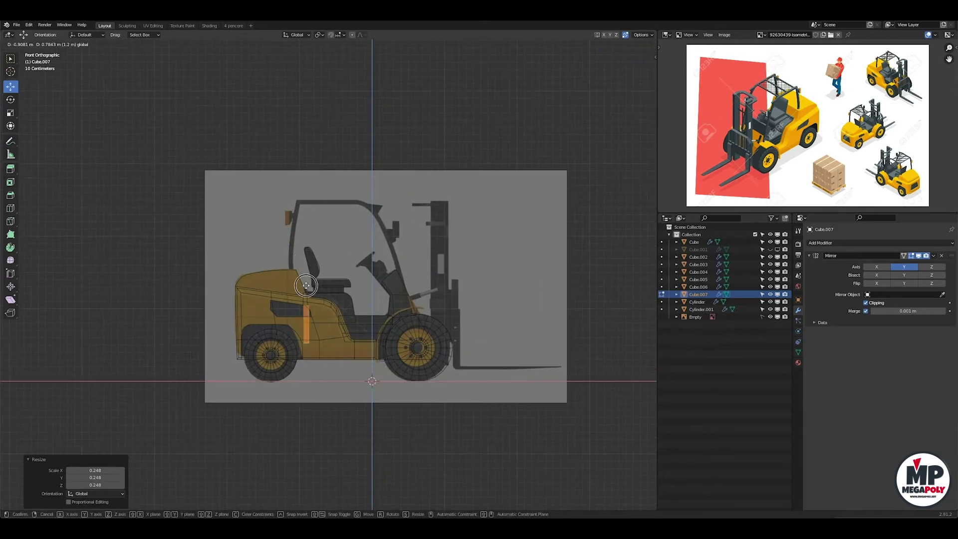
{"action": "left_click", "coordinate": [302, 236]}
Align the bar's top with the frame corner and extrude it into a roof segment.
{"action": "key", "text": "KP_Decimal"}
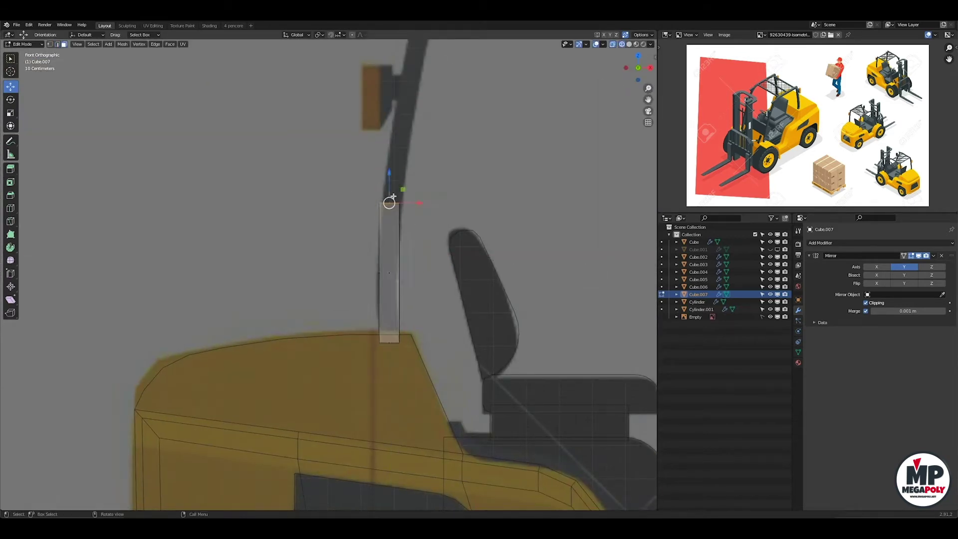
{"action": "left_click_drag", "start_coordinate": [406, 195], "coordinate": [405, 274]}
{"action": "middle_click_drag", "start_coordinate": [405, 274], "coordinate": [369, 354], "text": "shift"}
{"action": "left_click", "coordinate": [473, 124]}
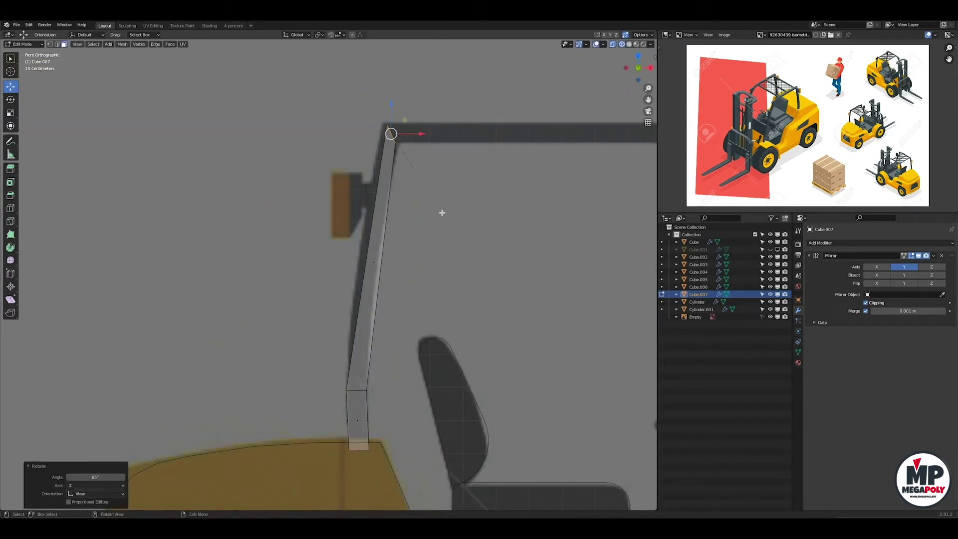
{"action": "left_click", "coordinate": [392, 132]}
{"action": "scroll", "coordinate": [349, 200], "scroll_direction": "down", "scroll_amount": 3}
{"action": "key", "text": "e"}
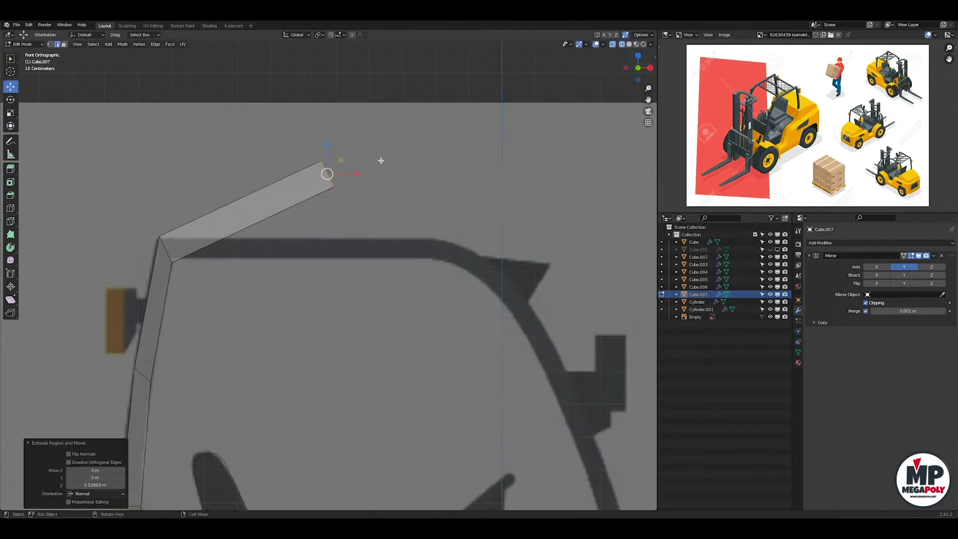
{"action": "scroll", "coordinate": [381, 156], "scroll_direction": "up", "scroll_amount": 3}
{"action": "left_click", "coordinate": [448, 235]}
Flatten the roof bar's end to zero on X and stretch it forward.
{"action": "middle_click_drag", "start_coordinate": [317, 270], "coordinate": [353, 269], "text": "shift"}
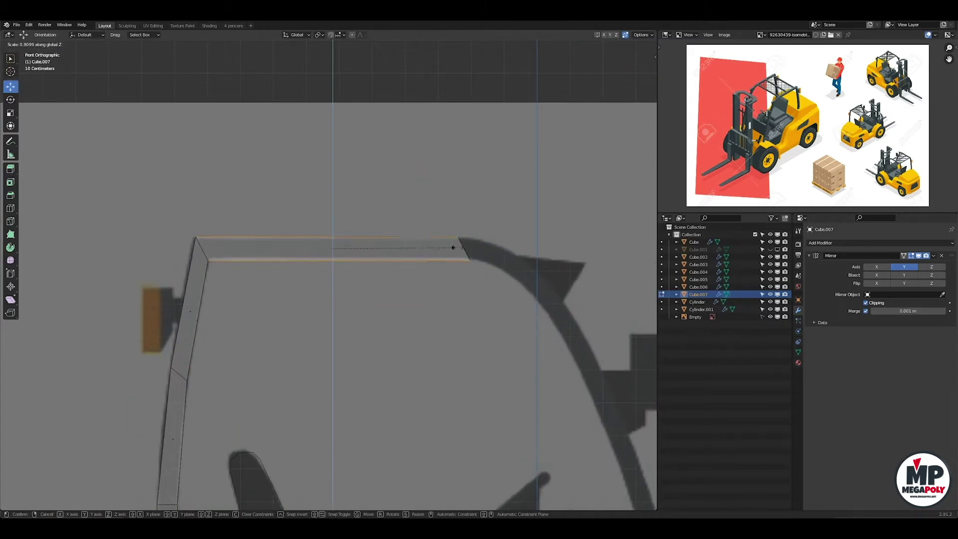
{"action": "key", "text": "s"}
{"action": "key", "text": "x"}
{"action": "key", "text": "0"}
{"action": "key", "text": "Return"}
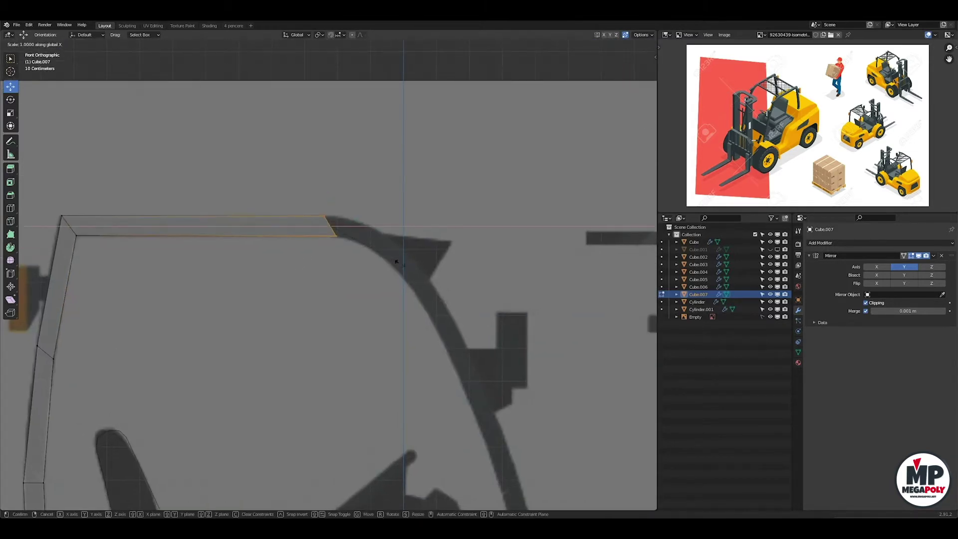
{"action": "scroll", "coordinate": [349, 200], "scroll_direction": "down", "scroll_amount": 2}
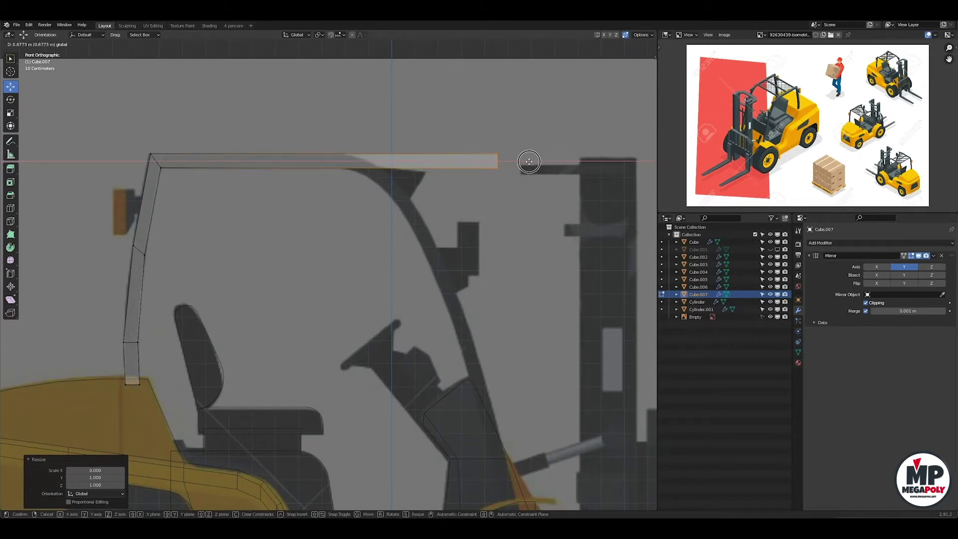
{"action": "left_click", "coordinate": [530, 161]}
{"action": "middle_click_drag", "start_coordinate": [493, 179], "coordinate": [439, 143], "text": "shift"}
Replace the straight front pillar with a guide point extruded below the corner.
{"action": "key", "text": "e"}
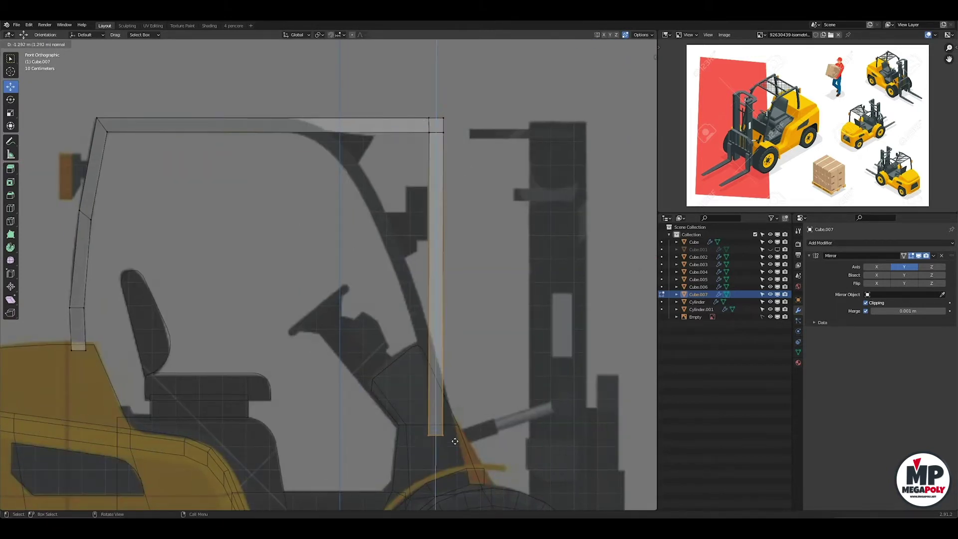
{"action": "left_click", "coordinate": [434, 123]}
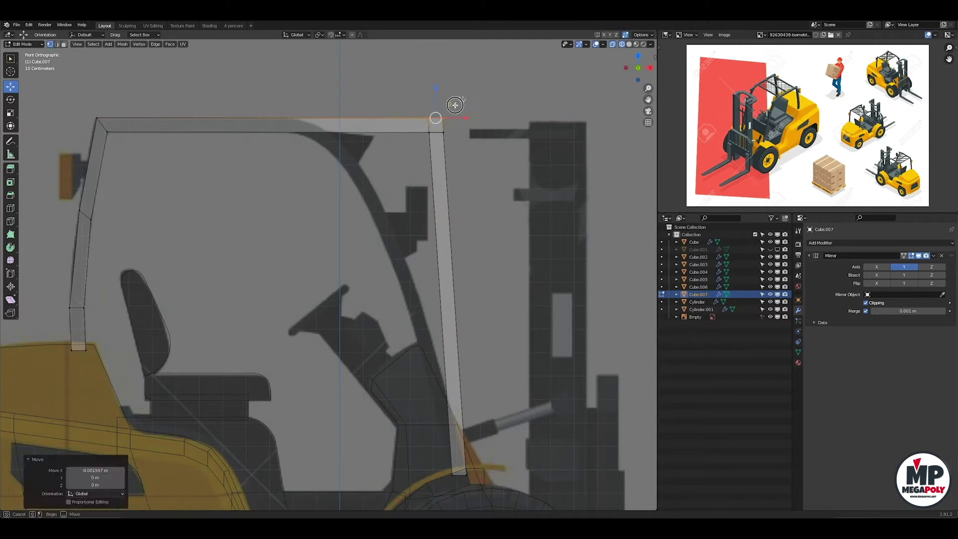
{"action": "key", "text": "ctrl+z"}
{"action": "middle_click_drag", "start_coordinate": [350, 130], "coordinate": [380, 135], "text": "shift"}
{"action": "key", "text": "e"}
{"action": "left_click", "coordinate": [386, 190]}
{"action": "key", "text": "ctrl+z"}
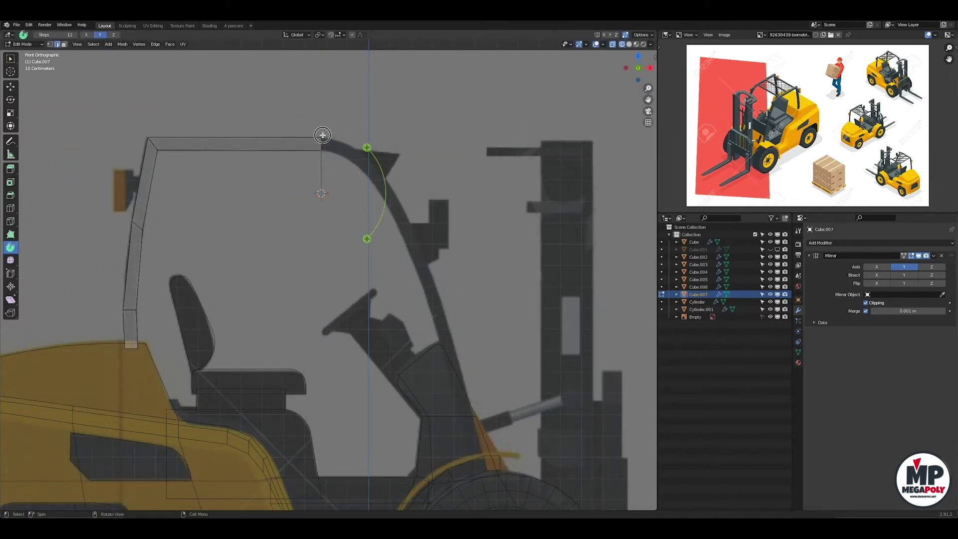
Spin the roof bar's front end 71.5 degrees around the guide point and remove leftovers.
{"action": "left_click_drag", "start_coordinate": [367, 239], "coordinate": [359, 270]}
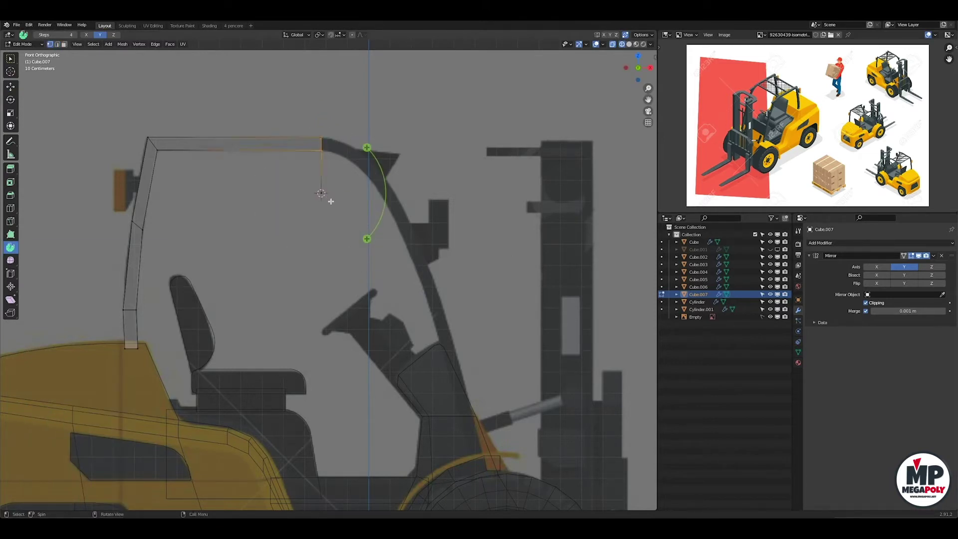
{"action": "left_click", "coordinate": [326, 237]}
{"action": "key", "text": "shift+s"}
{"action": "left_click", "coordinate": [332, 265]}
{"action": "key", "text": "ctrl+z"}
{"action": "left_click", "coordinate": [11, 247]}
{"action": "left_click_drag", "start_coordinate": [361, 303], "coordinate": [359, 345]}
{"action": "left_click_drag", "start_coordinate": [274, 345], "coordinate": [279, 343]}
{"action": "middle_click_drag", "start_coordinate": [253, 239], "coordinate": [184, 186], "text": "shift"}
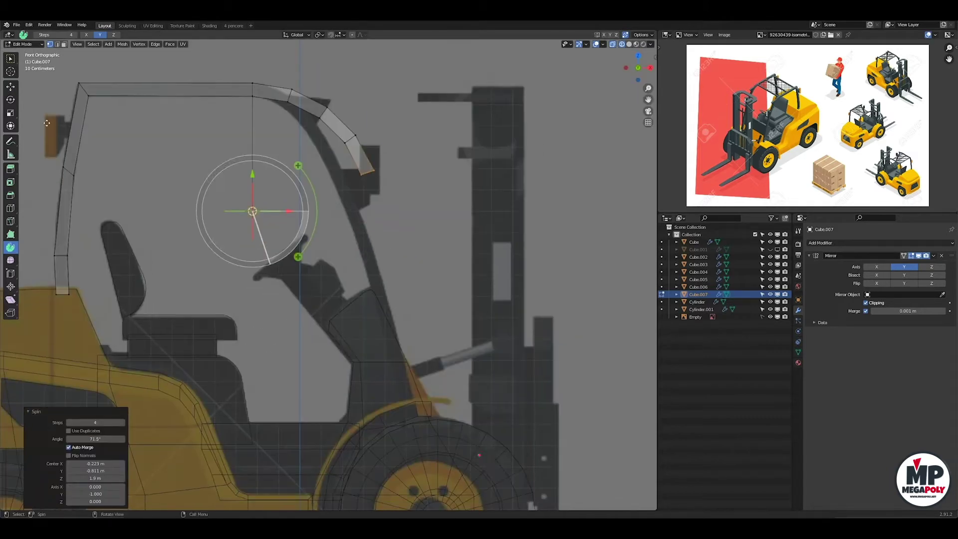
{"action": "left_click_drag", "start_coordinate": [457, 394], "coordinate": [310, 97]}
{"action": "middle_click_drag", "start_coordinate": [223, 209], "coordinate": [279, 240], "text": "shift"}
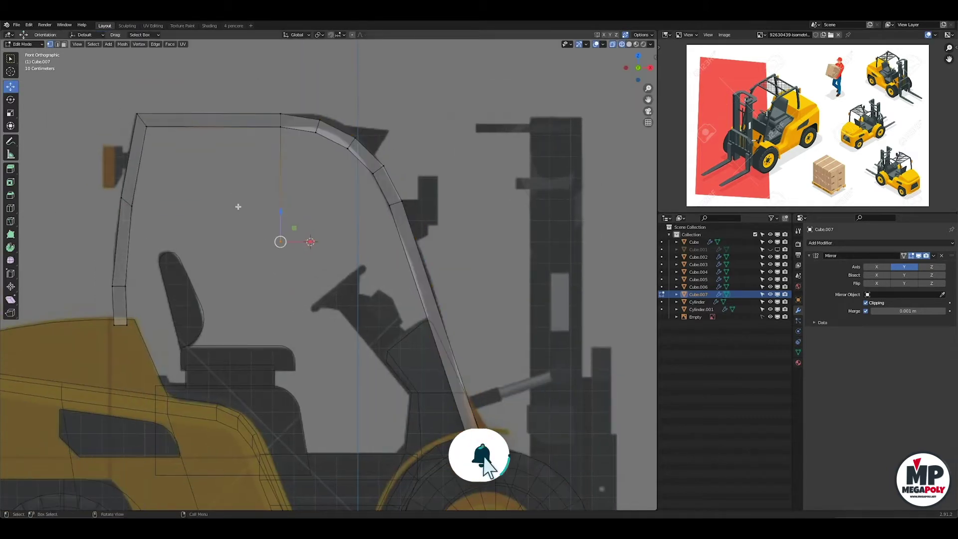
{"action": "key", "text": "x"}
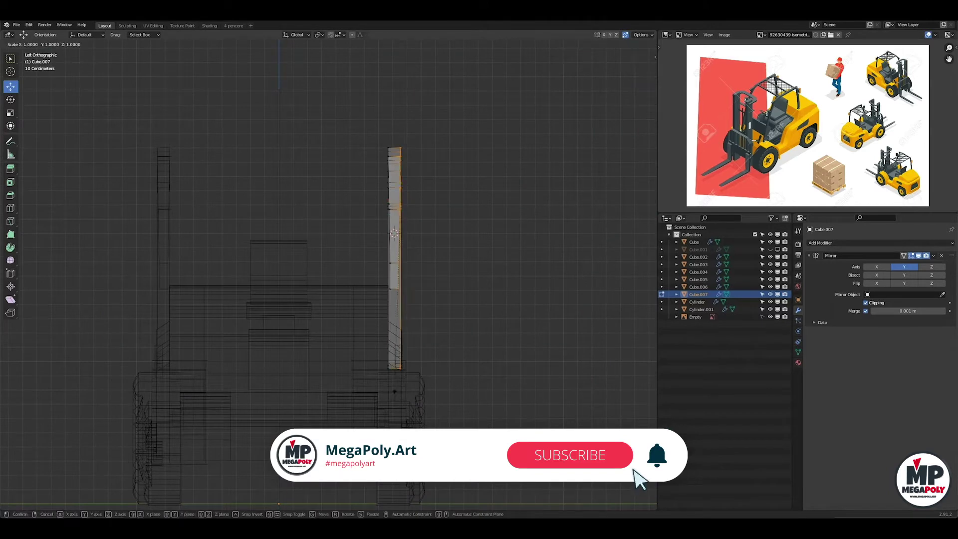
Flatten the cab frame's side faces with a zero Y scale and shift it sideways.
{"action": "key", "text": "s"}
{"action": "key", "text": "y"}
{"action": "key", "text": "0"}
{"action": "key", "text": "Return"}
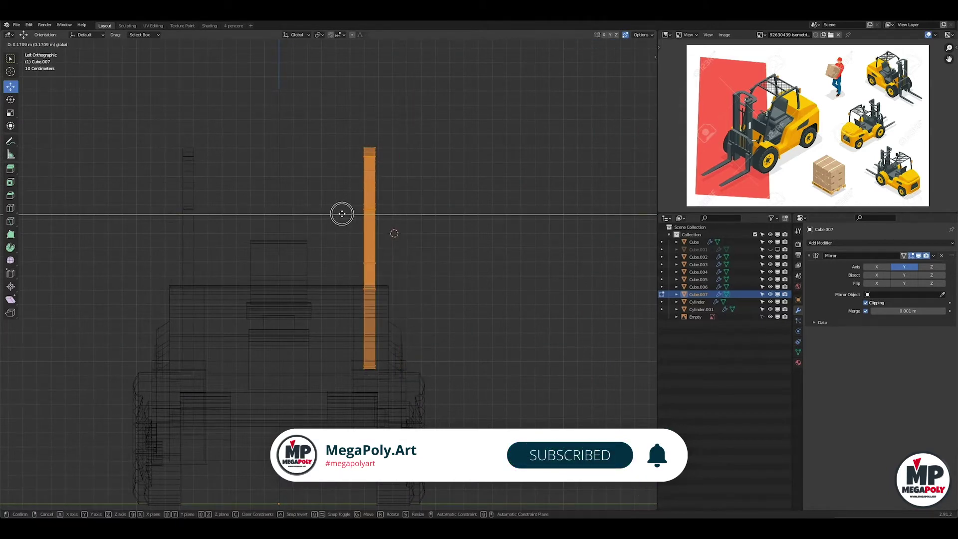
{"action": "left_click", "coordinate": [342, 214]}
{"action": "middle_click_drag", "start_coordinate": [360, 222], "coordinate": [494, 139]}
In front view, shift the roll-bar part along X and widen the frame to form the second side.
{"action": "key", "text": "KP_1"}
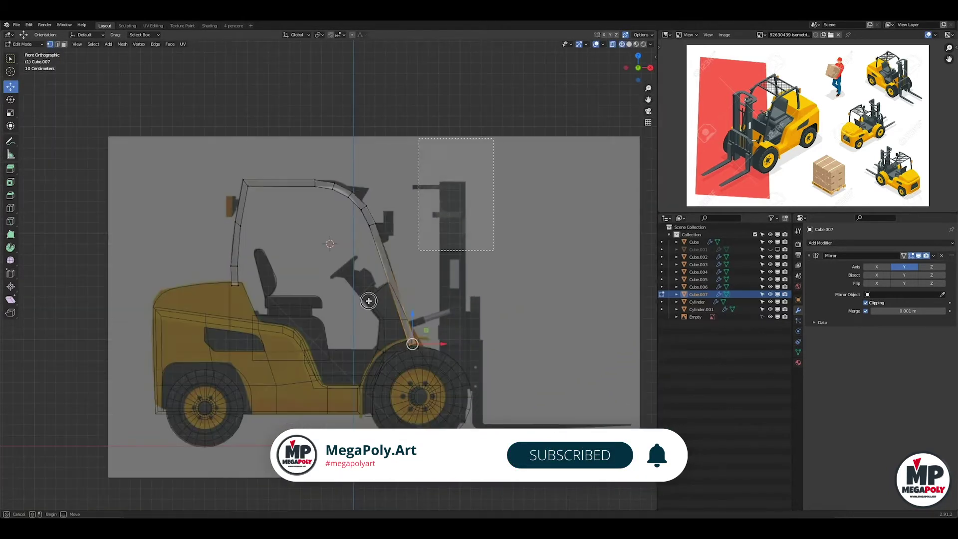
{"action": "key", "text": "g"}
{"action": "key", "text": "x"}
{"action": "left_click", "coordinate": [479, 145]}
{"action": "middle_click_drag", "start_coordinate": [479, 144], "coordinate": [384, 228]}
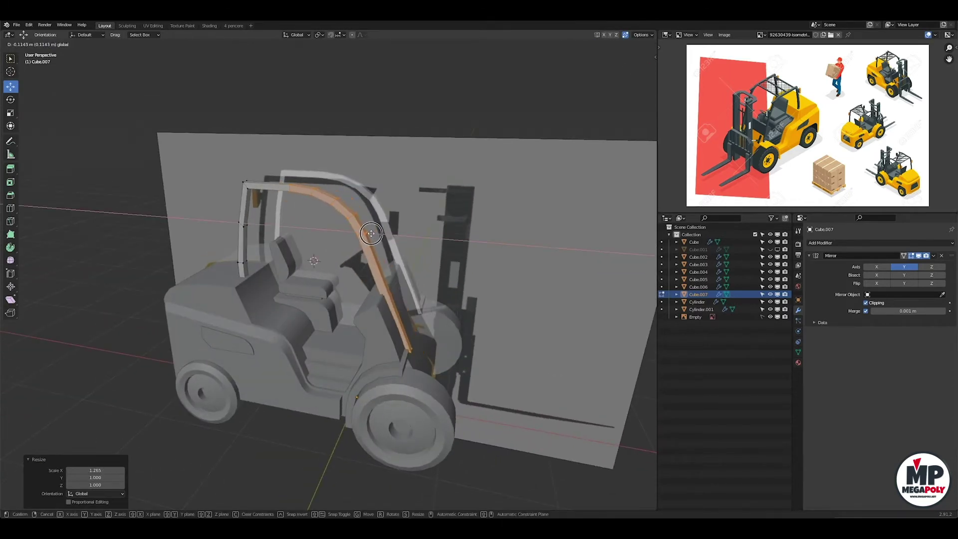
{"action": "left_click", "coordinate": [371, 233]}
{"action": "middle_click_drag", "start_coordinate": [371, 233], "coordinate": [595, 129]}
{"action": "key", "text": "KP_3"}
{"action": "middle_click_drag", "start_coordinate": [361, 113], "coordinate": [333, 211]}
Place duplicated crossbars across the roof, checking them in see-through top view.
{"action": "key", "text": "alt+a"}
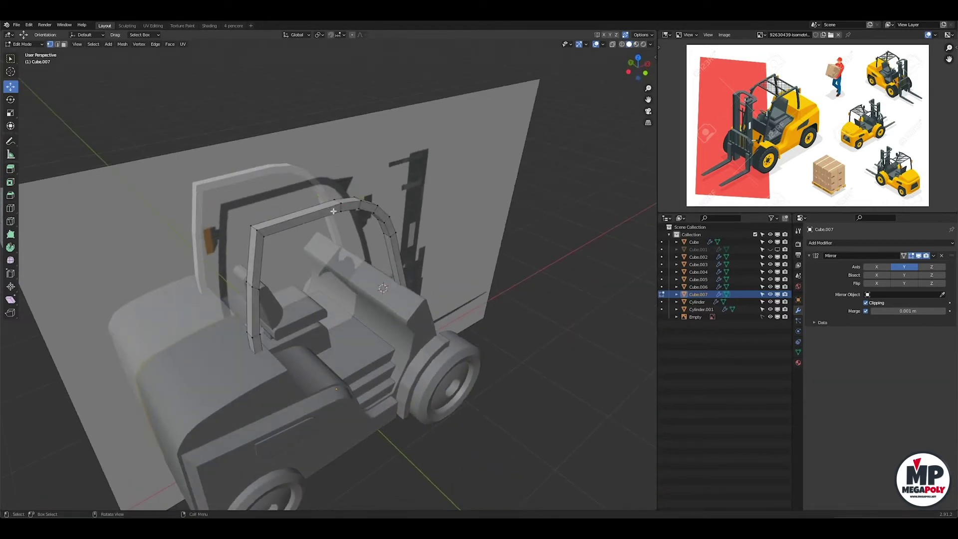
{"action": "left_click", "coordinate": [363, 187]}
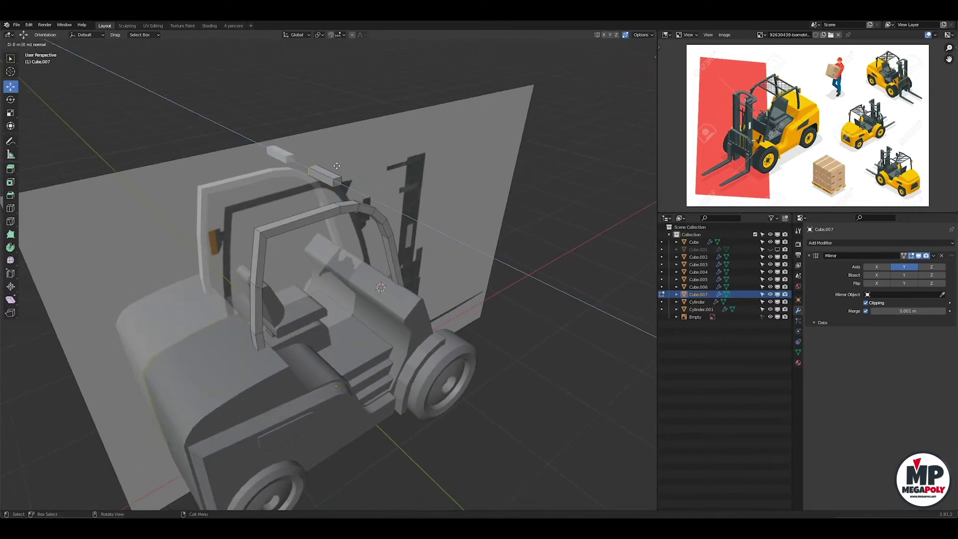
{"action": "key", "text": "alt+z"}
{"action": "key", "text": "alt+z"}
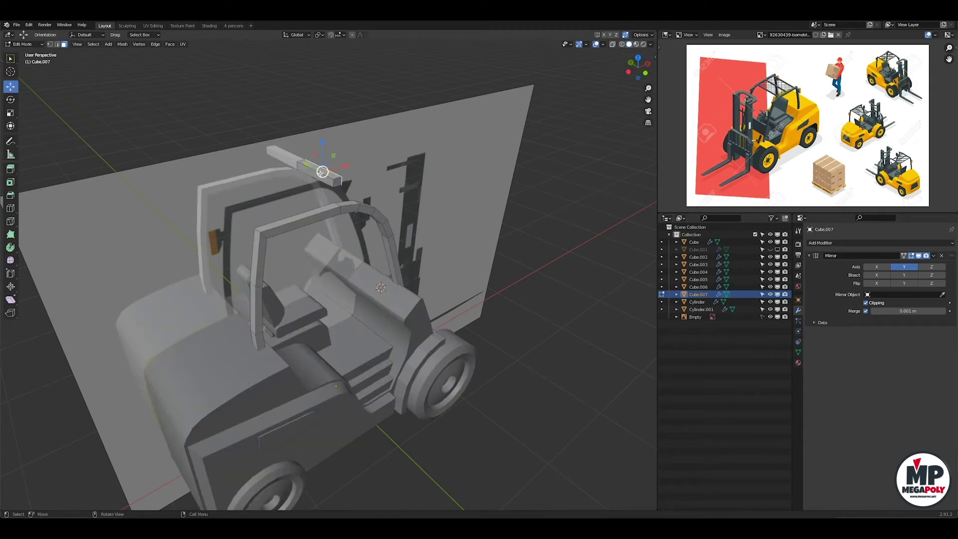
{"action": "key", "text": "KP_7"}
{"action": "key", "text": "ctrl+l"}
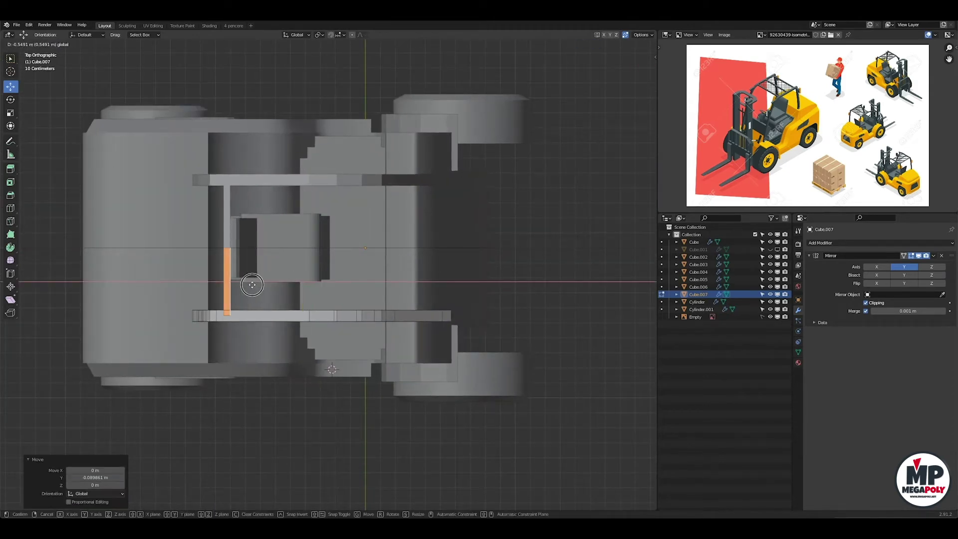
{"action": "left_click", "coordinate": [377, 288]}
{"action": "middle_click_drag", "start_coordinate": [377, 288], "coordinate": [371, 116]}
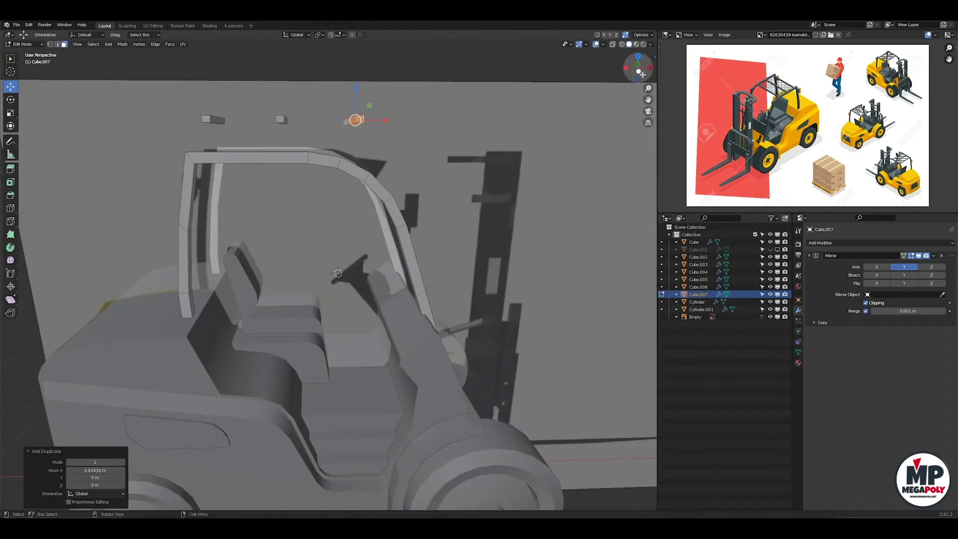
In see-through front view, move the crossbar faces to line up with the frame.
{"action": "key", "text": "alt+z"}
{"action": "key", "text": "KP_1"}
{"action": "scroll", "coordinate": [395, 205], "scroll_direction": "up", "scroll_amount": 4}
{"action": "scroll", "coordinate": [394, 205], "scroll_direction": "up", "scroll_amount": 2}
{"action": "left_click", "coordinate": [402, 212]}
{"action": "left_click_drag", "start_coordinate": [349, 177], "coordinate": [435, 252]}
{"action": "middle_click_drag", "start_coordinate": [394, 178], "coordinate": [365, 182], "text": "shift"}
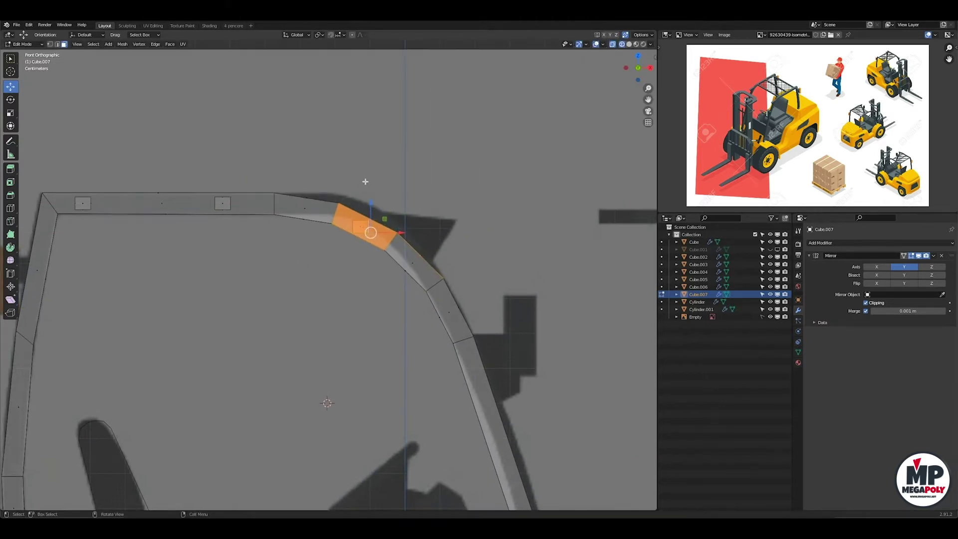
{"action": "left_click", "coordinate": [381, 206]}
{"action": "scroll", "coordinate": [385, 247], "scroll_direction": "down", "scroll_amount": 2}
Nudge a front pillar vertex sideways, then exit edit mode and turn off see-through.
{"action": "left_click", "coordinate": [406, 289]}
{"action": "key", "text": "g"}
{"action": "left_click", "coordinate": [434, 231]}
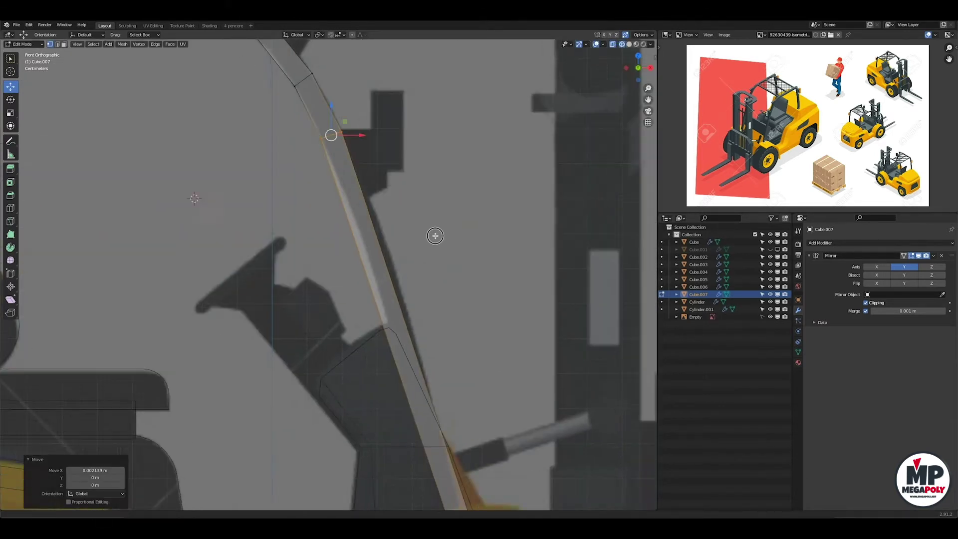
{"action": "scroll", "coordinate": [342, 225], "scroll_direction": "down", "scroll_amount": 3}
{"action": "key", "text": "Tab"}
{"action": "key", "text": "alt+z"}
{"action": "middle_click_drag", "start_coordinate": [343, 224], "coordinate": [315, 232]}
{"action": "scroll", "coordinate": [325, 235], "scroll_direction": "down", "scroll_amount": 4}
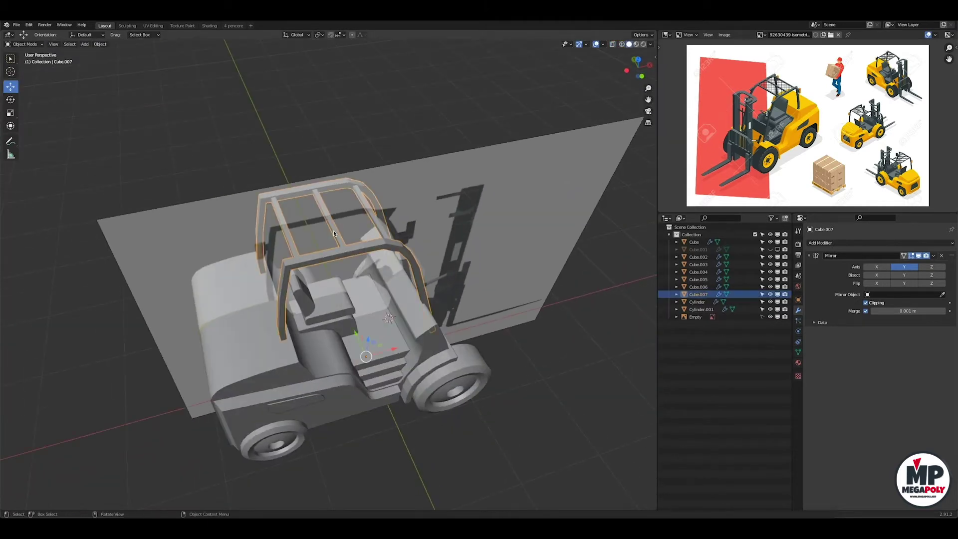
{"action": "scroll", "coordinate": [315, 233], "scroll_direction": "up", "scroll_amount": 3}
Add a new cube (Cube.008) and enter its edit mode.
{"action": "key", "text": "shift+a"}
{"action": "left_click", "coordinate": [442, 307]}
{"action": "middle_click_drag", "start_coordinate": [442, 307], "coordinate": [500, 299]}
{"action": "key", "text": "Tab"}
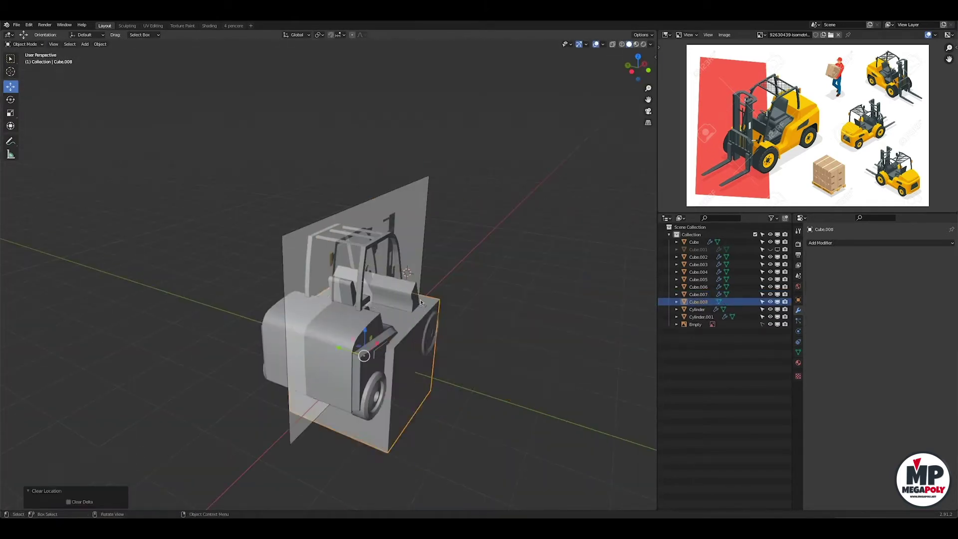
Move the new cube along Y, shrink it, and give it a Mirror modifier.
{"action": "key", "text": "g"}
{"action": "key", "text": "y"}
{"action": "left_click", "coordinate": [537, 313]}
{"action": "key", "text": "s"}
{"action": "left_click", "coordinate": [474, 330]}
{"action": "left_click", "coordinate": [881, 243]}
{"action": "left_click", "coordinate": [871, 272]}
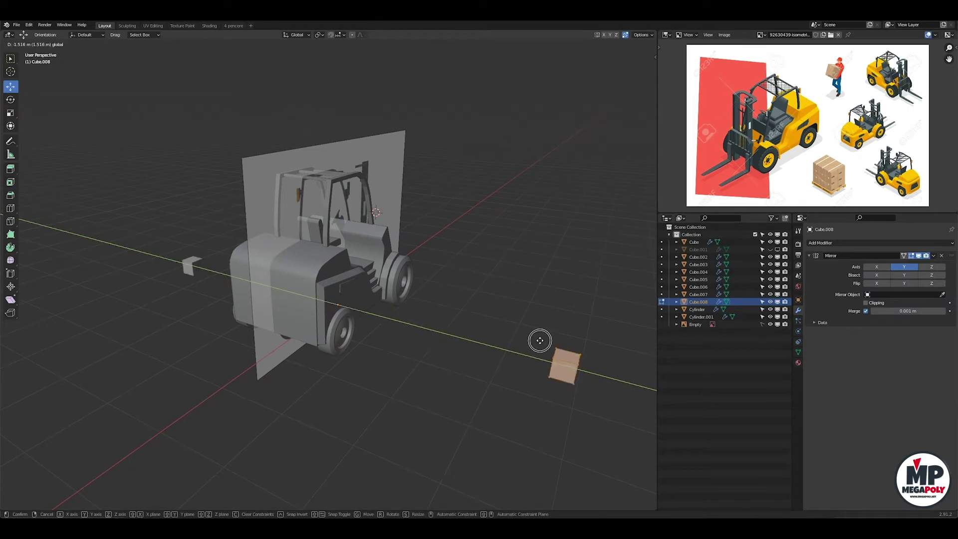
In front view, move and scale the cube onto the rear cab pillar at the lamp.
{"action": "left_click", "coordinate": [507, 335]}
{"action": "key", "text": "KP_1"}
{"action": "key", "text": "g"}
{"action": "left_click", "coordinate": [319, 199]}
{"action": "scroll", "coordinate": [357, 291], "scroll_direction": "up", "scroll_amount": 4}
{"action": "key", "text": "s"}
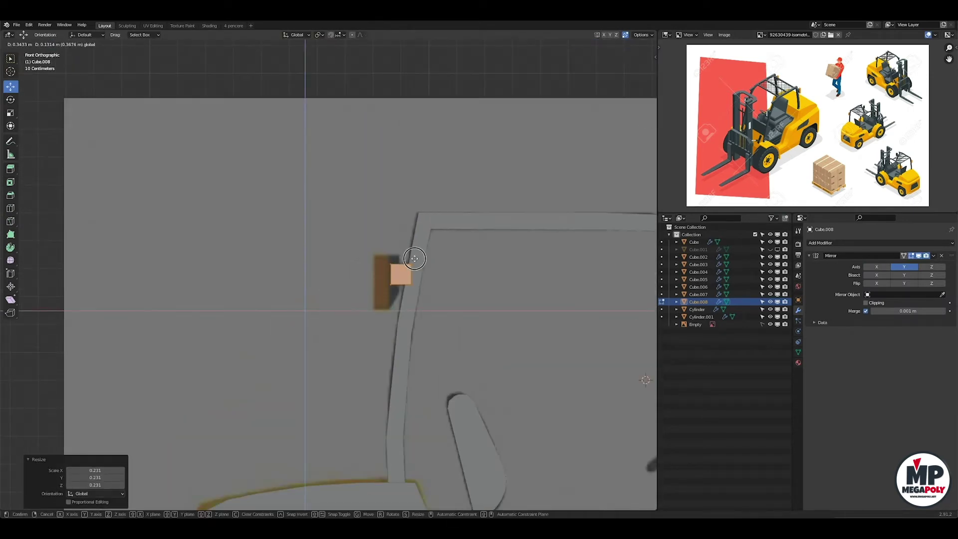
{"action": "left_click", "coordinate": [415, 258]}
{"action": "scroll", "coordinate": [398, 275], "scroll_direction": "up", "scroll_amount": 2}
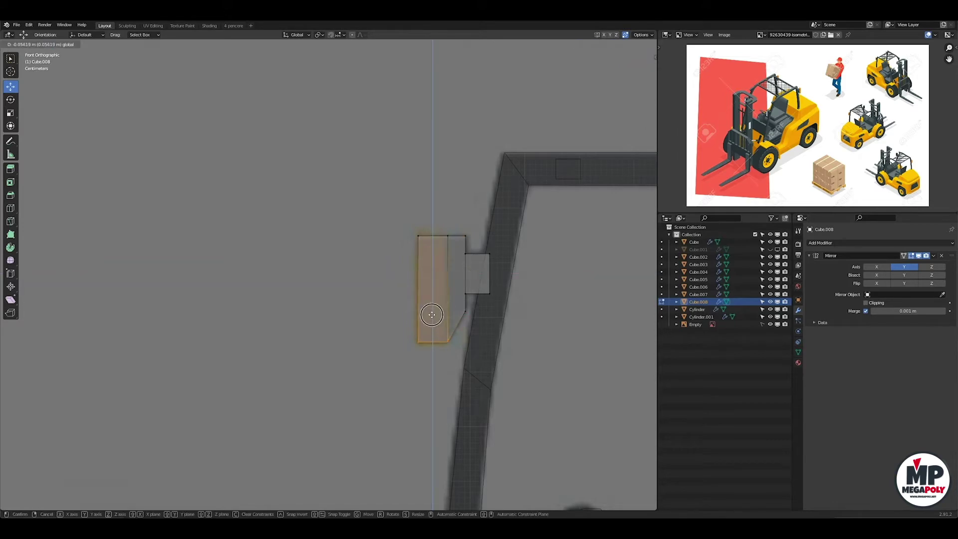
{"action": "left_click", "coordinate": [431, 314]}
{"action": "scroll", "coordinate": [432, 314], "scroll_direction": "down", "scroll_amount": 3}
Narrow the cube in the left side view, then exit edit mode.
{"action": "key", "text": "ctrl+KP_3"}
{"action": "key", "text": "Tab"}
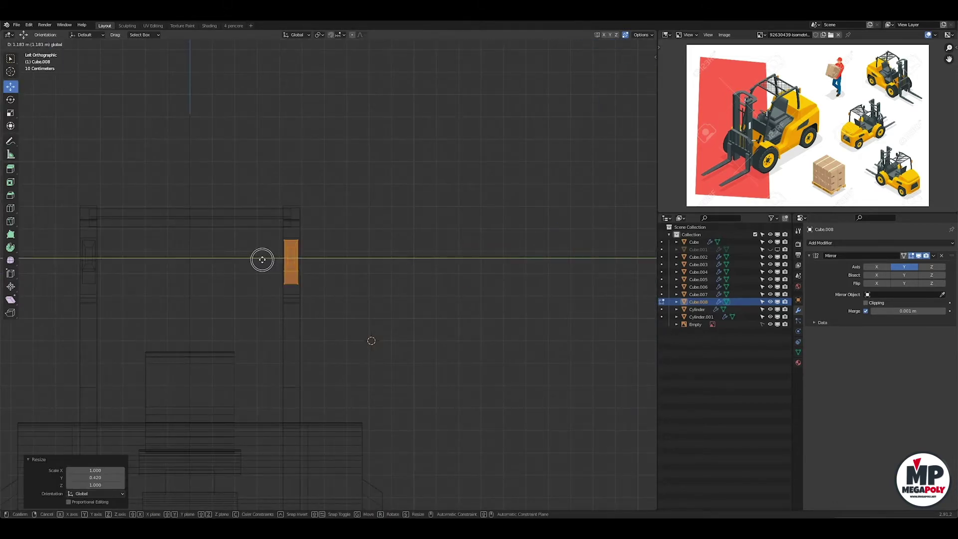
{"action": "left_click", "coordinate": [263, 259]}
{"action": "key", "text": "Tab"}
{"action": "middle_click_drag", "start_coordinate": [264, 260], "coordinate": [385, 278]}
{"action": "key", "text": "KP_1"}
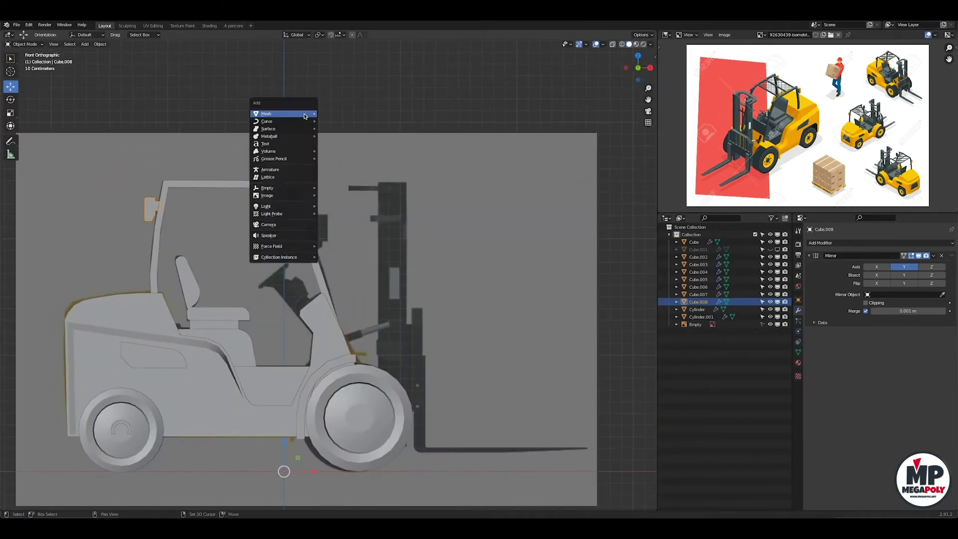
Add another cube (Cube.009), shrink it, and give it a Mirror modifier.
{"action": "key", "text": "shift+a"}
{"action": "middle_click_drag", "start_coordinate": [305, 199], "coordinate": [350, 224]}
{"action": "key", "text": "Tab"}
{"action": "key", "text": "s"}
{"action": "left_click", "coordinate": [849, 243]}
{"action": "left_click", "coordinate": [805, 323]}
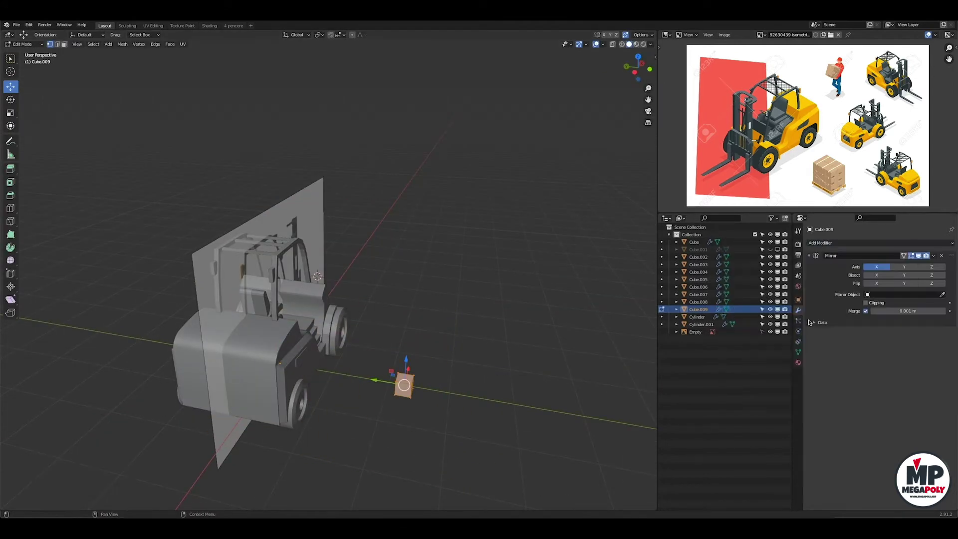
In front view, move the block onto the front pillar and pull its top and left vertices inward.
{"action": "key", "text": "KP_1"}
{"action": "key", "text": "g"}
{"action": "left_click", "coordinate": [421, 240]}
{"action": "scroll", "coordinate": [421, 240], "scroll_direction": "up", "scroll_amount": 6}
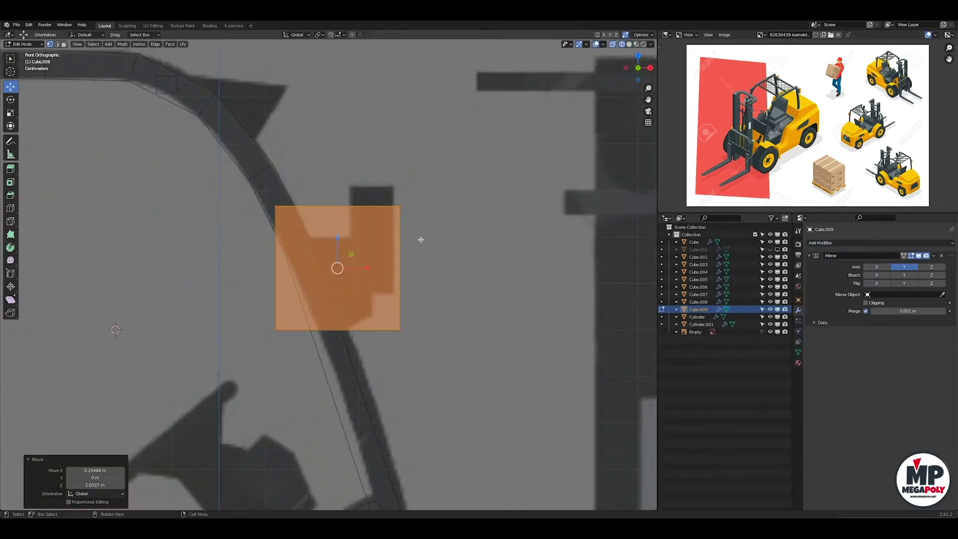
{"action": "key", "text": "g"}
{"action": "left_click", "coordinate": [336, 260]}
{"action": "left_click", "coordinate": [326, 236]}
{"action": "key", "text": "g"}
{"action": "left_click", "coordinate": [424, 293]}
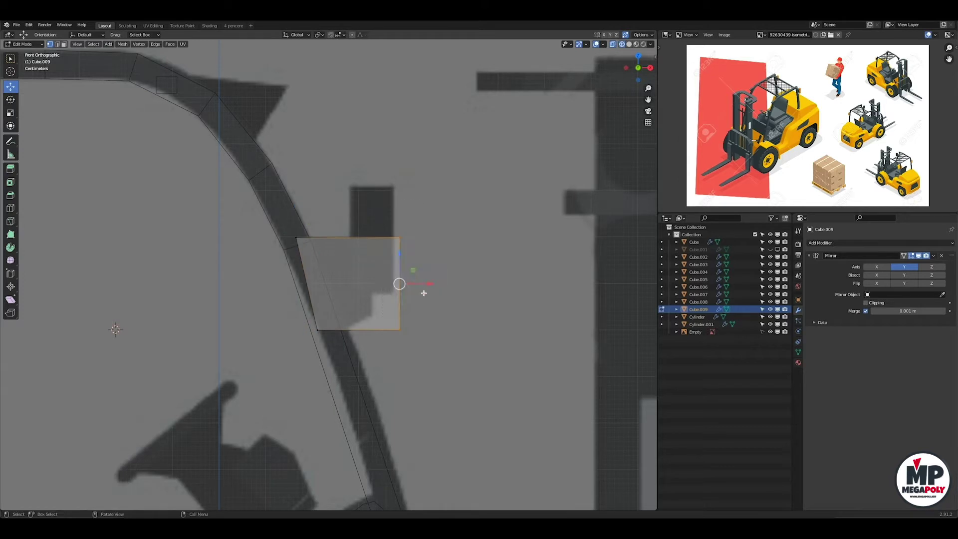
Shift the block's right edge along X and position the slim second block down the pillar.
{"action": "key", "text": "g"}
{"action": "key", "text": "x"}
{"action": "left_click", "coordinate": [392, 358]}
{"action": "left_click", "coordinate": [341, 328]}
{"action": "middle_click_drag", "start_coordinate": [377, 245], "coordinate": [381, 305], "text": "shift"}
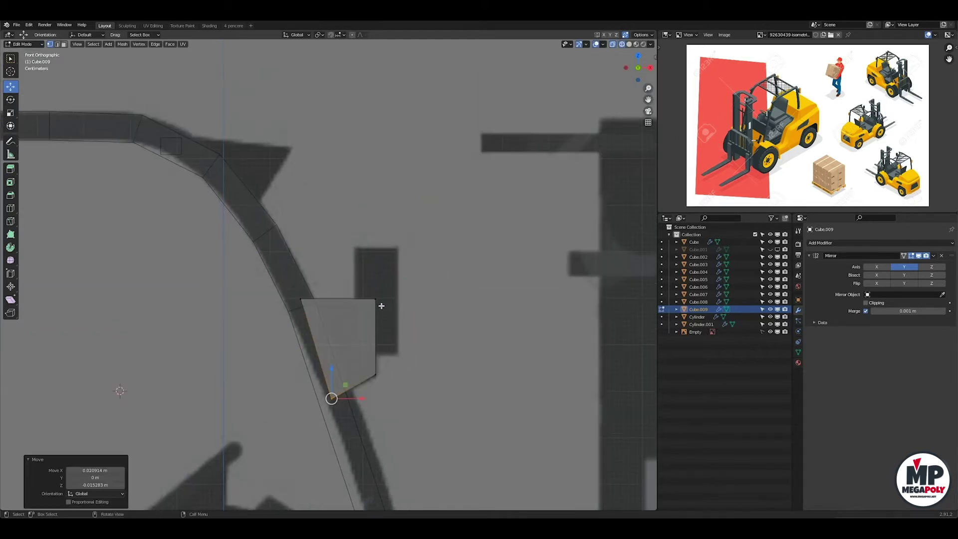
{"action": "left_click", "coordinate": [376, 345]}
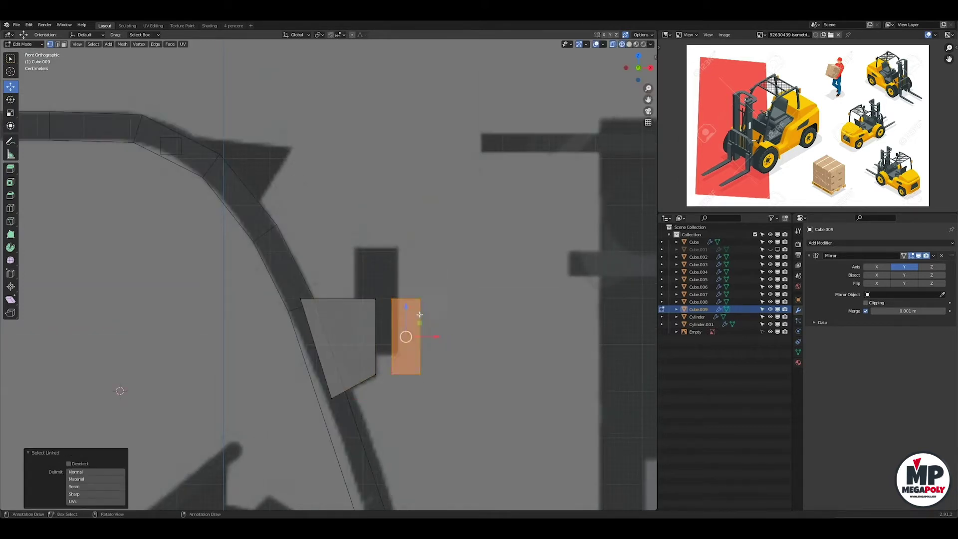
{"action": "left_click", "coordinate": [400, 343]}
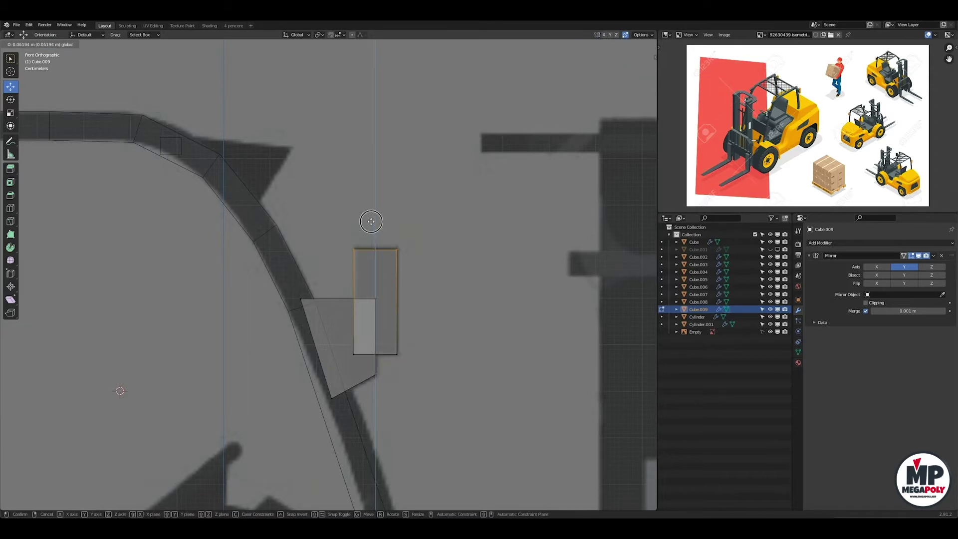
{"action": "middle_click_drag", "start_coordinate": [400, 342], "coordinate": [535, 340]}
{"action": "scroll", "coordinate": [536, 341], "scroll_direction": "down", "scroll_amount": 3}
Scale the slim block thinner in depth and position it in side view.
{"action": "key", "text": "a"}
{"action": "key", "text": "s"}
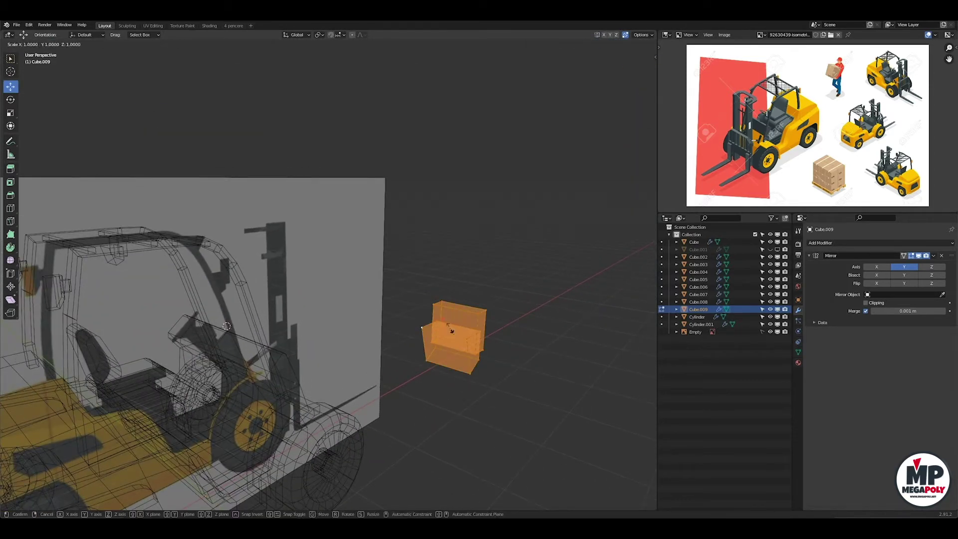
{"action": "left_click", "coordinate": [226, 326]}
{"action": "key", "text": "ctrl+KP_3"}
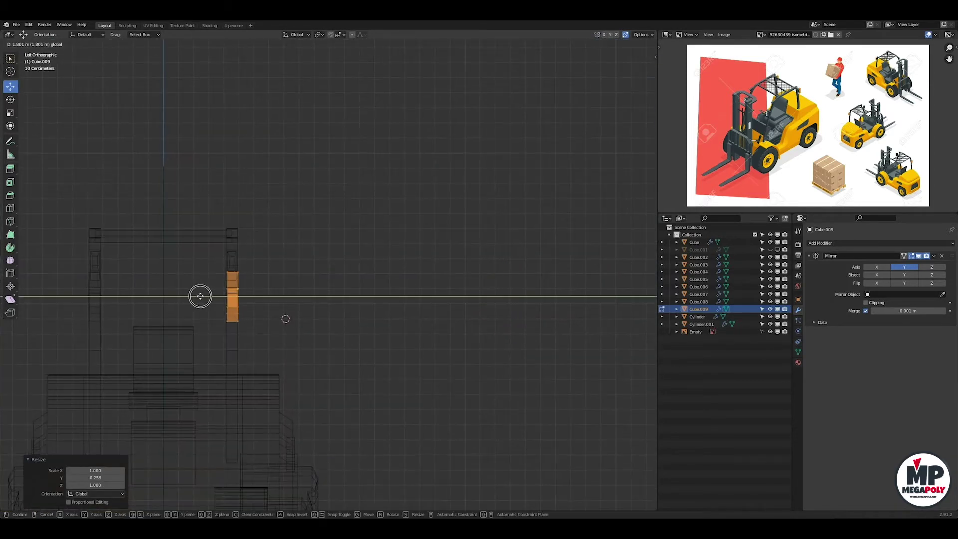
{"action": "left_click", "coordinate": [200, 297]}
{"action": "middle_click_drag", "start_coordinate": [199, 298], "coordinate": [383, 281]}
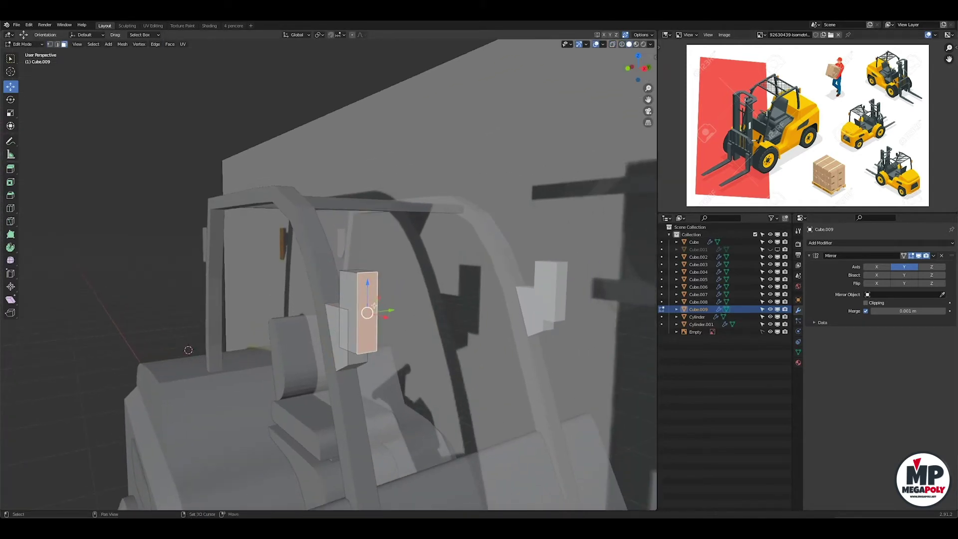
Snap the 3D cursor to the block and add a cylinder scaled to 0.224.
{"action": "key", "text": "shift+s"}
{"action": "key", "text": "shift+a"}
{"action": "left_click", "coordinate": [386, 330]}
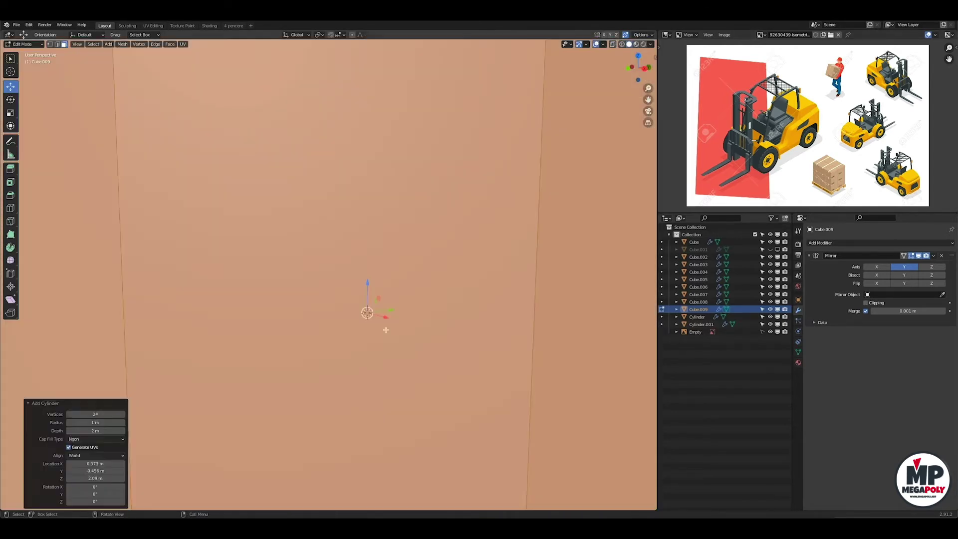
{"action": "key", "text": "Return"}
{"action": "key", "text": "s"}
{"action": "left_click", "coordinate": [353, 273]}
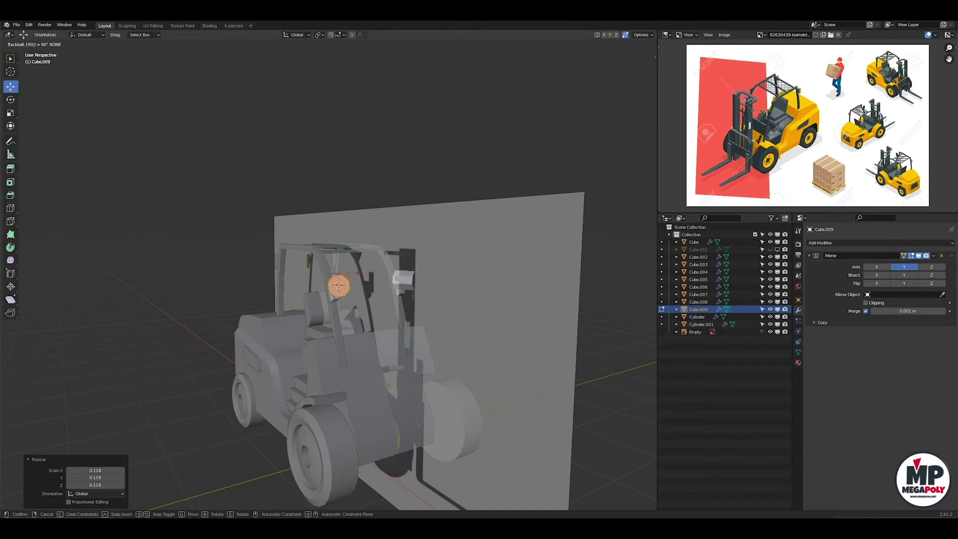
{"action": "left_click", "coordinate": [354, 272]}
Move the cylinder along X to sit on the block in side view.
{"action": "key", "text": "KP_Decimal"}
{"action": "key", "text": "KP_3"}
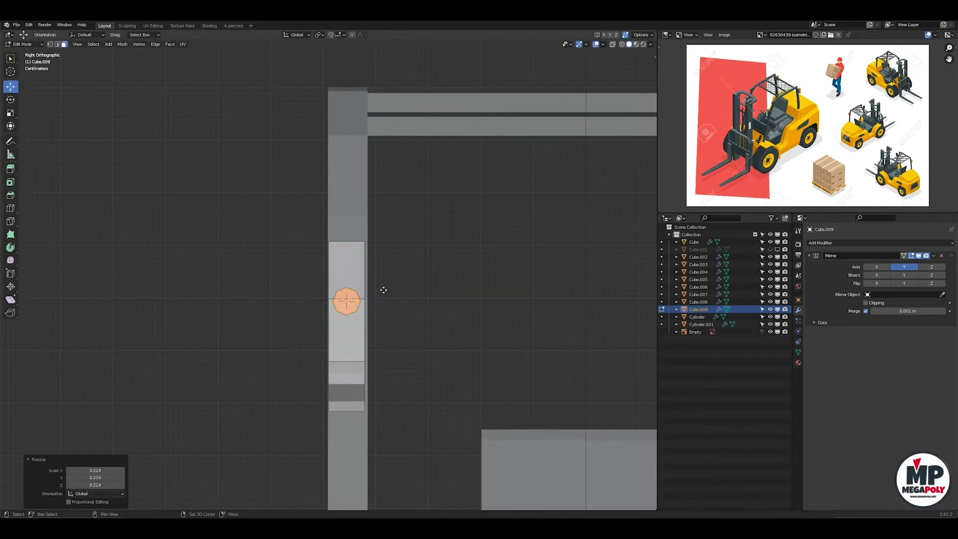
{"action": "scroll", "coordinate": [385, 253], "scroll_direction": "down", "scroll_amount": 5}
{"action": "middle_click_drag", "start_coordinate": [386, 254], "coordinate": [334, 266]}
{"action": "key", "text": "g"}
{"action": "key", "text": "x"}
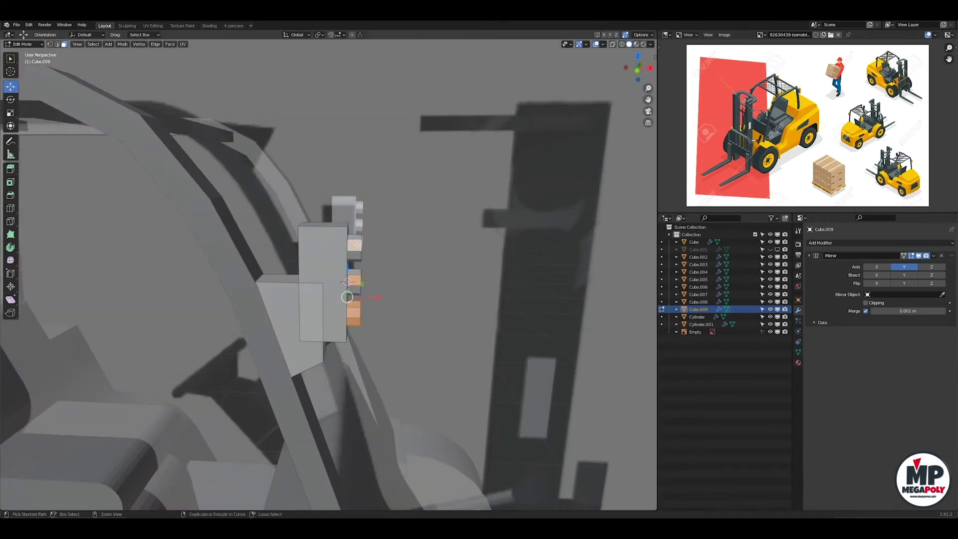
{"action": "left_click", "coordinate": [334, 266]}
Exit edit mode, turn off see-through, and select another forklift part to view its mesh data.
{"action": "key", "text": "Tab"}
{"action": "scroll", "coordinate": [310, 272], "scroll_direction": "down", "scroll_amount": 5}
{"action": "key", "text": "alt+z"}
{"action": "scroll", "coordinate": [288, 281], "scroll_direction": "up", "scroll_amount": 2}
{"action": "left_click", "coordinate": [364, 310]}
{"action": "left_click", "coordinate": [798, 353]}
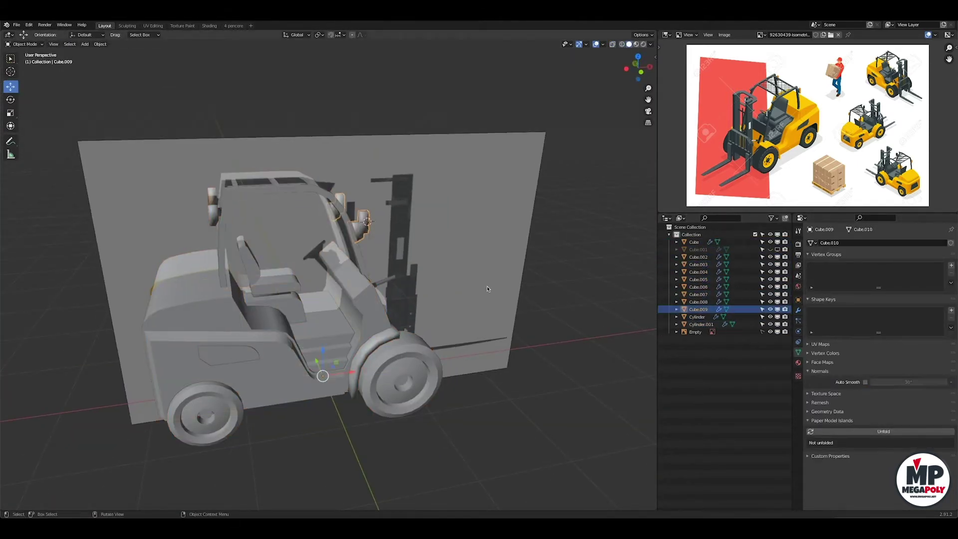
Inspect the wheel mesh in Edit Mode from the front X-ray view.
{"action": "mouse_move", "coordinate": [337, 228]}
{"action": "middle_mouse_down"}
{"action": "mouse_move", "coordinate": [332, 399]}
{"action": "mouse_move", "coordinate": [279, 300]}
{"action": "middle_mouse_up"}
{"action": "left_click", "coordinate": [332, 399]}
{"action": "key", "text": "KP_1"}
{"action": "key", "text": "Tab"}
{"action": "key", "text": "l"}
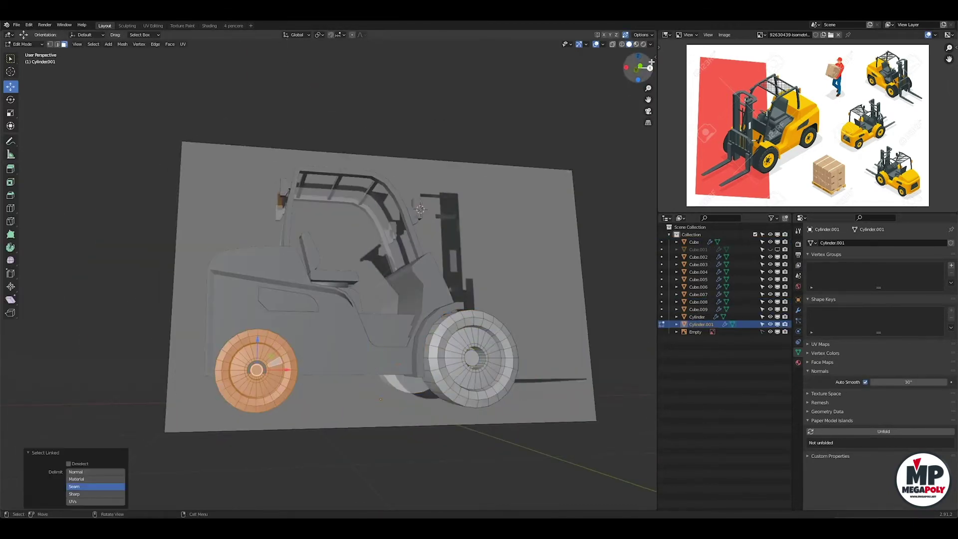
{"action": "scroll", "coordinate": [233, 321], "scroll_direction": "up", "scroll_amount": 3}
{"action": "scroll", "coordinate": [232, 321], "scroll_direction": "up", "scroll_amount": 2}
{"action": "middle_click_drag", "start_coordinate": [232, 321], "coordinate": [349, 249]}
{"action": "scroll", "coordinate": [349, 249], "scroll_direction": "down", "scroll_amount": 4}
{"action": "key", "text": "alt+z"}
Reshape the wheel arch piece Cube.001 around the wheel in front ortho X-ray view.
{"action": "left_click", "coordinate": [694, 242]}
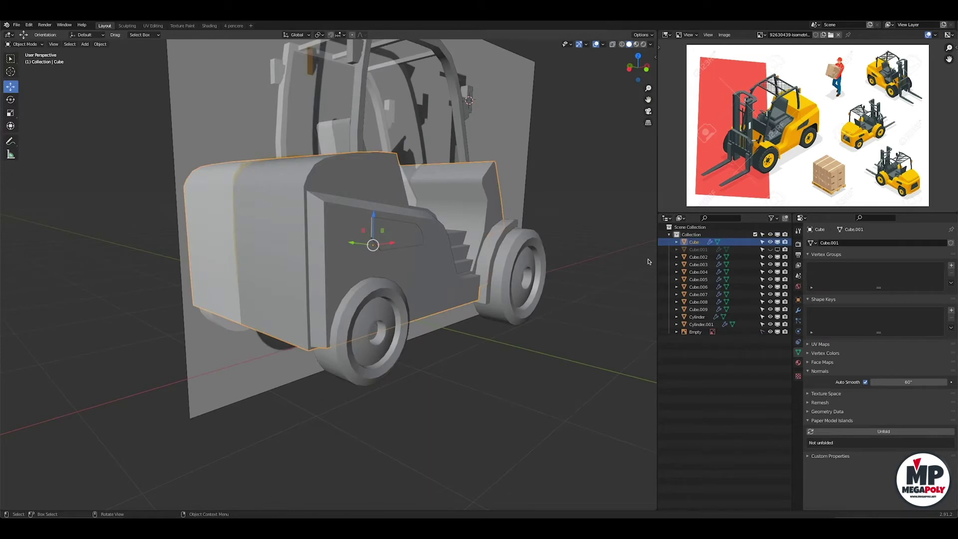
{"action": "left_click", "coordinate": [769, 249]}
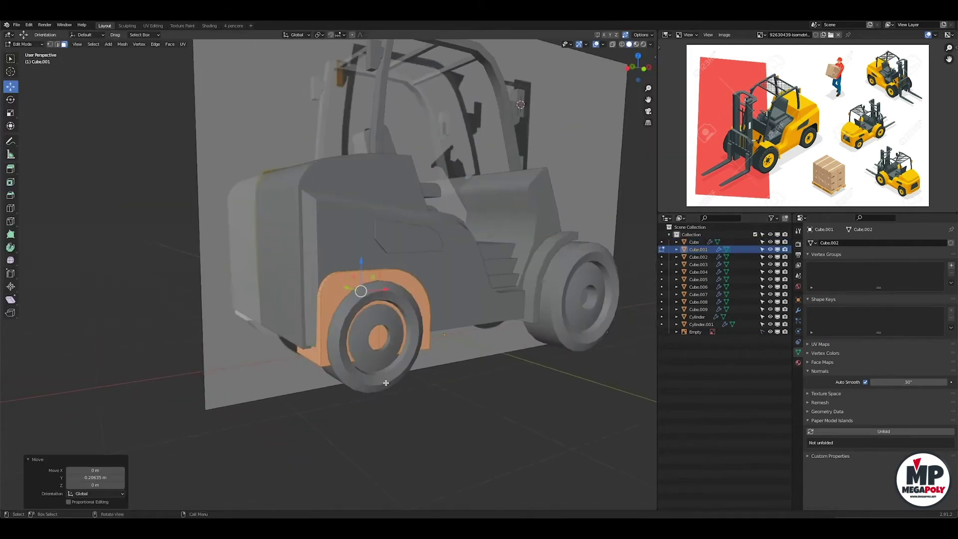
{"action": "middle_click_drag", "start_coordinate": [550, 349], "coordinate": [492, 410]}
{"action": "scroll", "coordinate": [492, 411], "scroll_direction": "up", "scroll_amount": 3}
{"action": "left_click", "coordinate": [778, 250]}
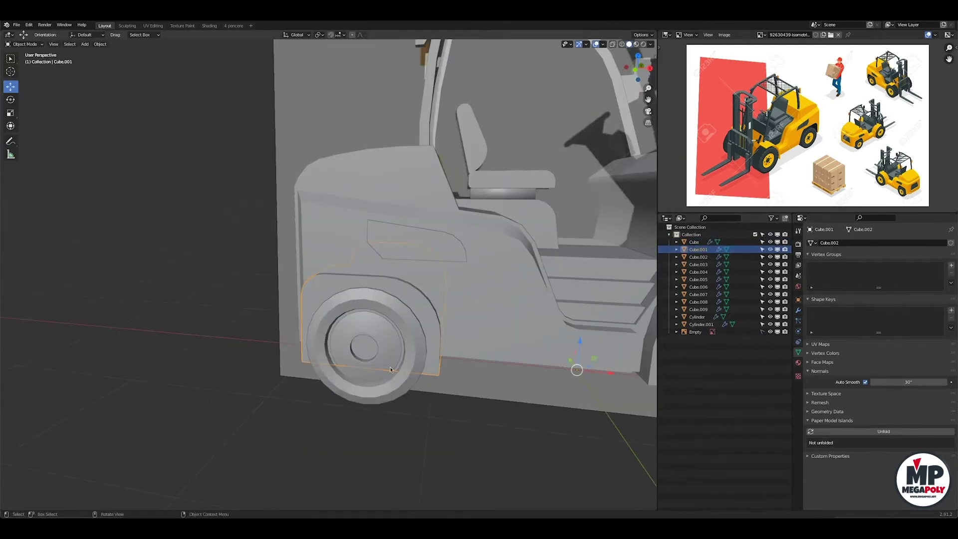
{"action": "key", "text": "KP_1"}
{"action": "scroll", "coordinate": [399, 299], "scroll_direction": "up", "scroll_amount": 3}
{"action": "key", "text": "alt+z"}
{"action": "key", "text": "Tab"}
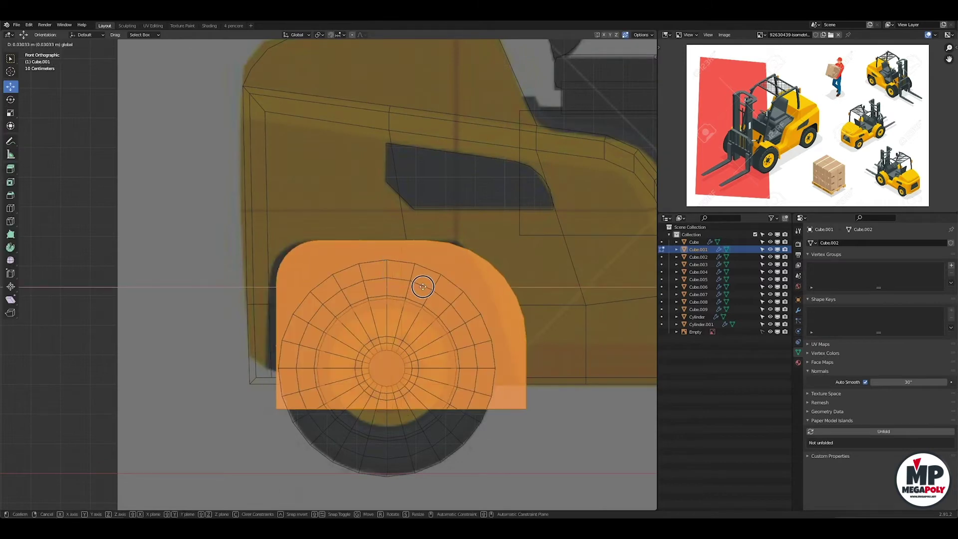
{"action": "key", "text": "Tab"}
{"action": "key", "text": "Tab"}
{"action": "key", "text": "Tab"}
Turn off X-ray and add a new cube, Cube.010, at the world origin.
{"action": "middle_click_drag", "start_coordinate": [438, 366], "coordinate": [438, 417]}
{"action": "key", "text": "alt+z"}
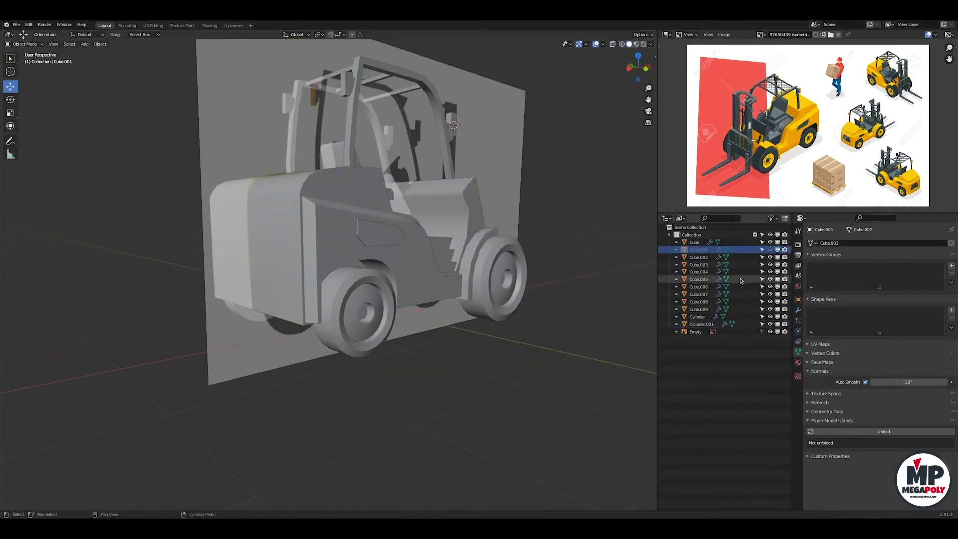
{"action": "scroll", "coordinate": [399, 364], "scroll_direction": "down", "scroll_amount": 4}
{"action": "mouse_move", "coordinate": [400, 364]}
{"action": "middle_mouse_down"}
{"action": "mouse_move", "coordinate": [395, 350]}
{"action": "mouse_move", "coordinate": [424, 319]}
{"action": "mouse_move", "coordinate": [428, 369]}
{"action": "middle_mouse_up"}
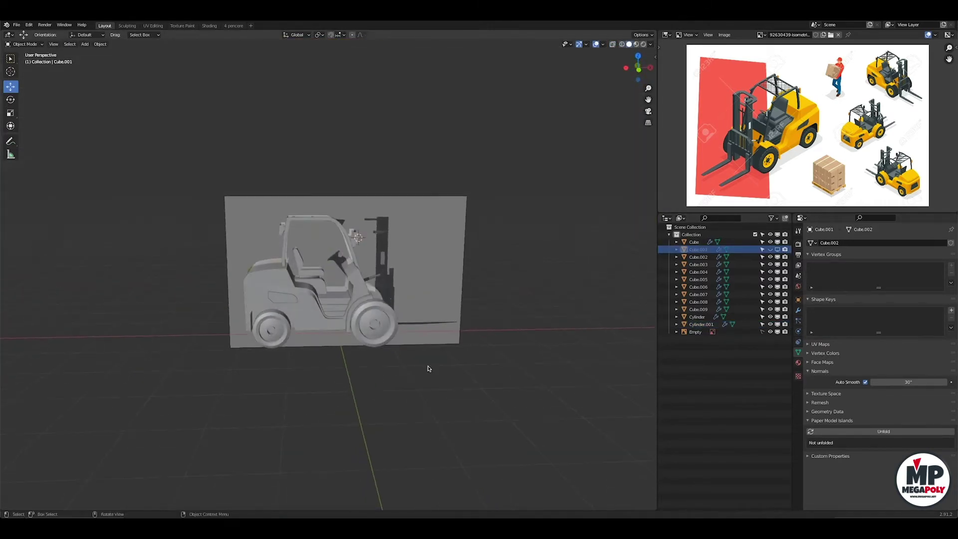
{"action": "left_click", "coordinate": [391, 255]}
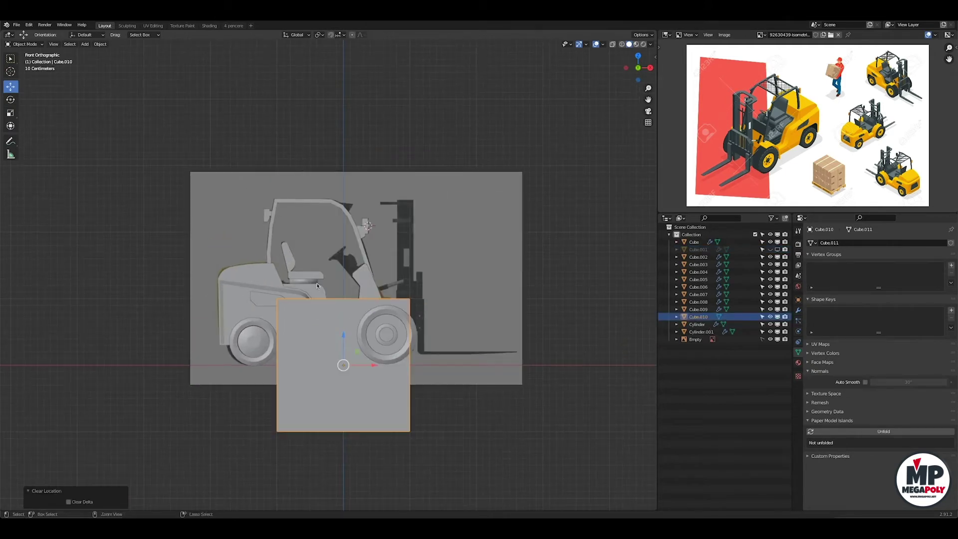
Give the new cube a Y-axis Mirror modifier and shrink it.
{"action": "middle_click_drag", "start_coordinate": [391, 255], "coordinate": [449, 299]}
{"action": "key", "text": "Tab"}
{"action": "left_click", "coordinate": [799, 310]}
{"action": "left_click", "coordinate": [879, 243]}
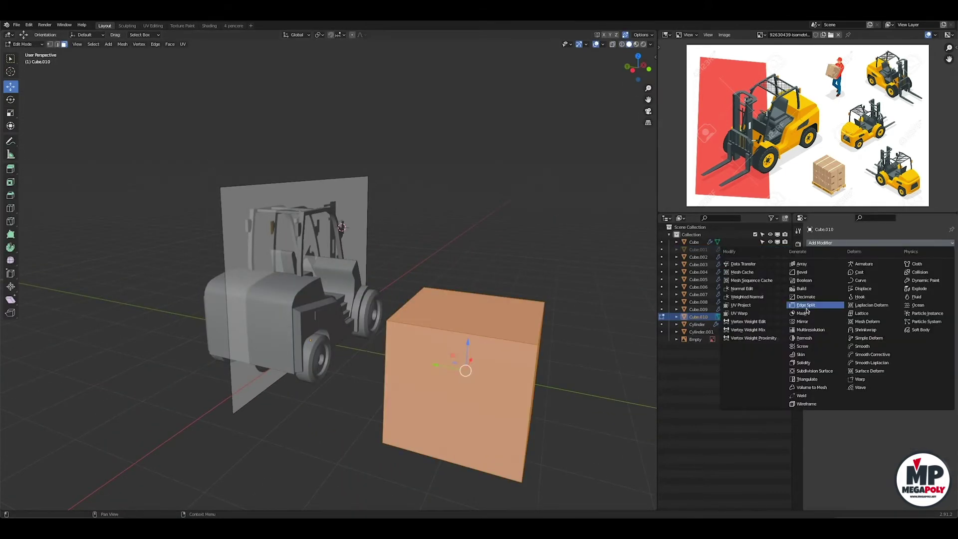
{"action": "left_click", "coordinate": [844, 324]}
{"action": "key", "text": "s"}
{"action": "left_click", "coordinate": [645, 71]}
{"action": "scroll", "coordinate": [386, 283], "scroll_direction": "up", "scroll_amount": 2}
{"action": "key", "text": "r"}
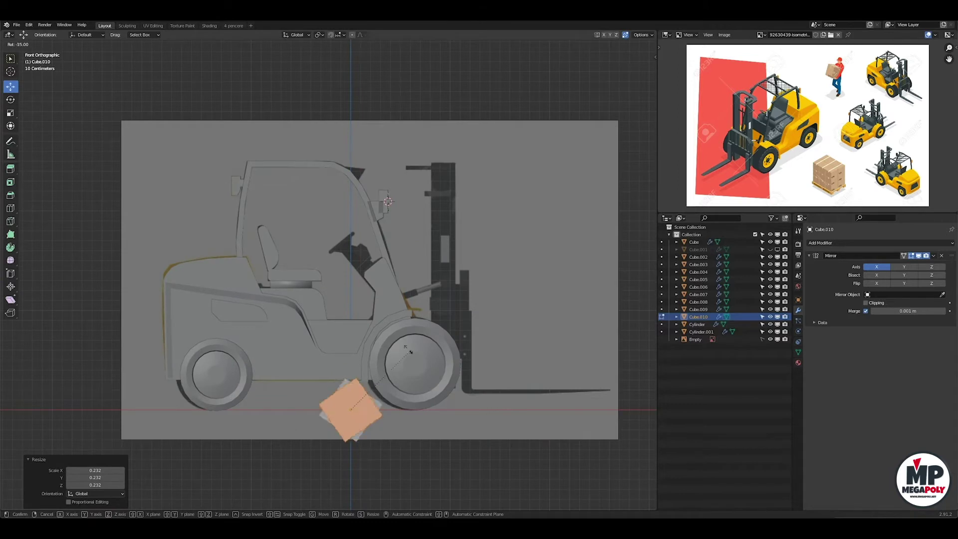
Tilt, rescale and move the block up beside the cab in front ortho view.
{"action": "middle_click_drag", "start_coordinate": [367, 389], "coordinate": [429, 279]}
{"action": "key", "text": "KP_1"}
{"action": "key", "text": "g"}
{"action": "left_click", "coordinate": [443, 258]}
{"action": "scroll", "coordinate": [442, 258], "scroll_direction": "up", "scroll_amount": 3}
{"action": "key", "text": "alt+z"}
{"action": "key", "text": "s"}
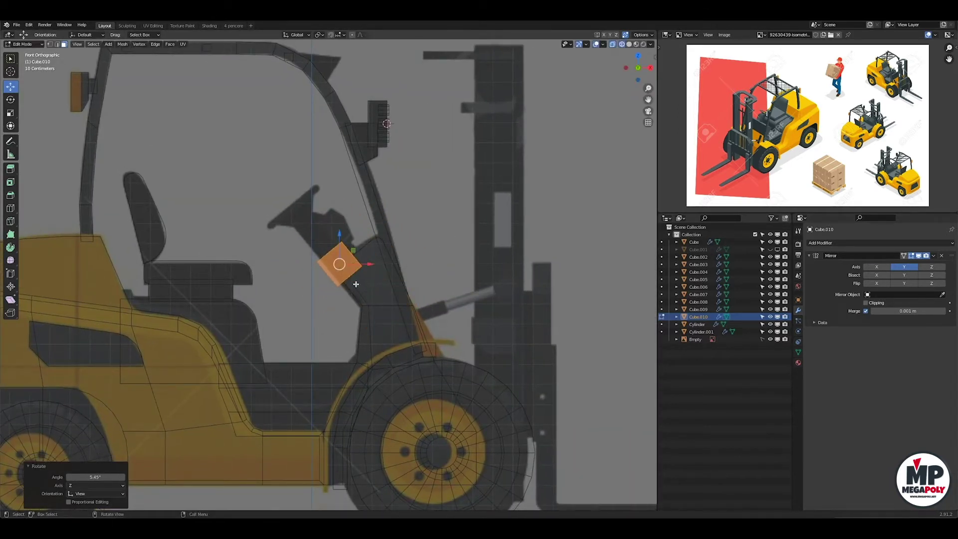
{"action": "left_click", "coordinate": [417, 249]}
{"action": "key", "text": "g"}
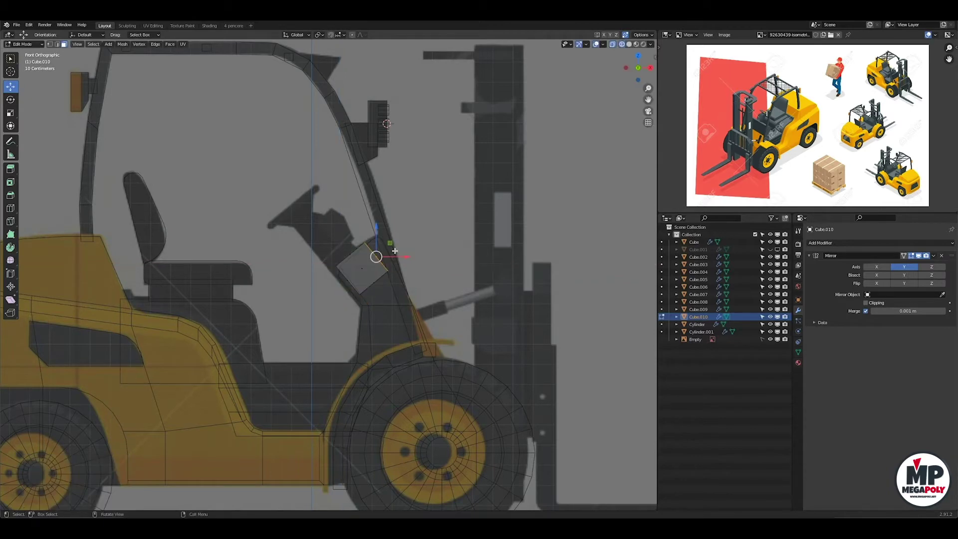
Extrude the block's top face upward and adjust its right edges.
{"action": "middle_click_drag", "start_coordinate": [395, 253], "coordinate": [390, 267], "text": "shift"}
{"action": "scroll", "coordinate": [399, 301], "scroll_direction": "up", "scroll_amount": 2}
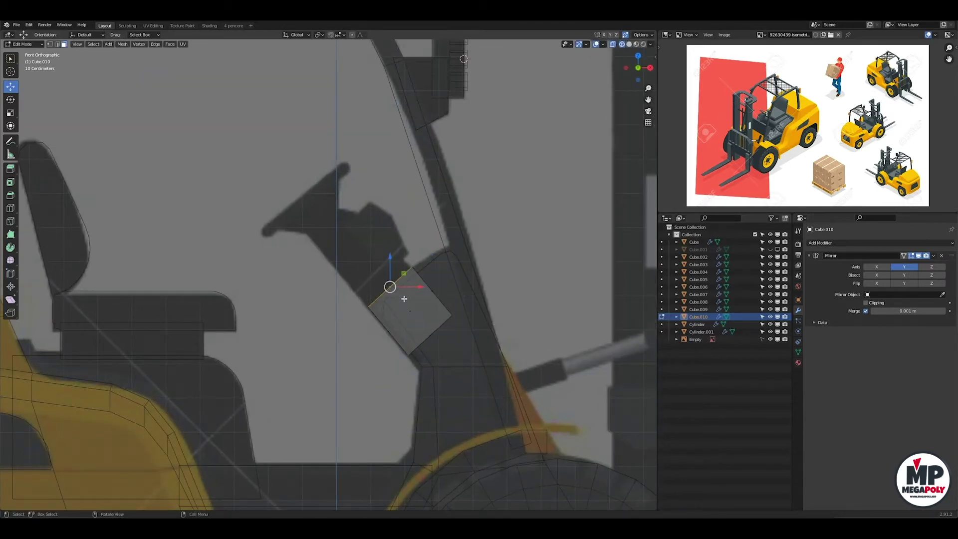
{"action": "left_click", "coordinate": [341, 216]}
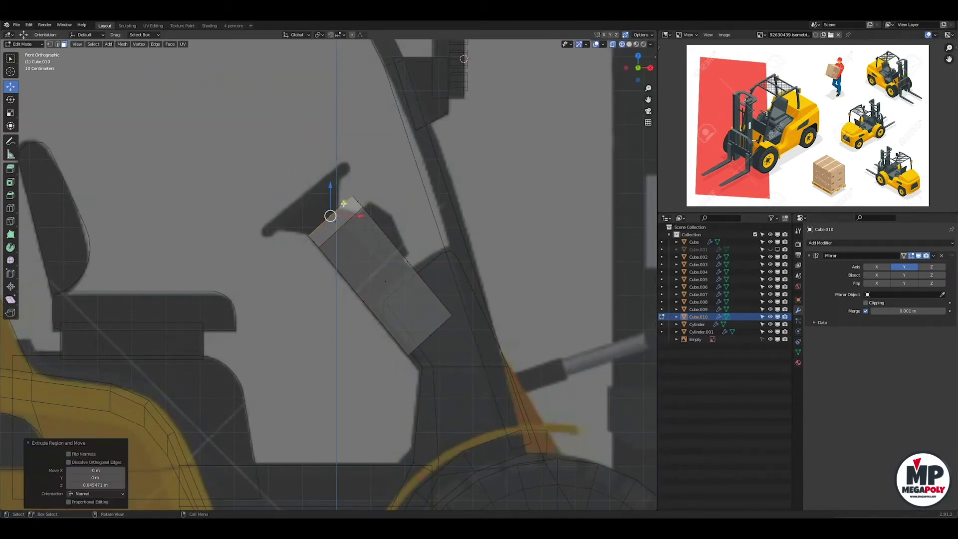
{"action": "left_click", "coordinate": [351, 197]}
{"action": "left_click", "coordinate": [475, 321]}
{"action": "key", "text": "g"}
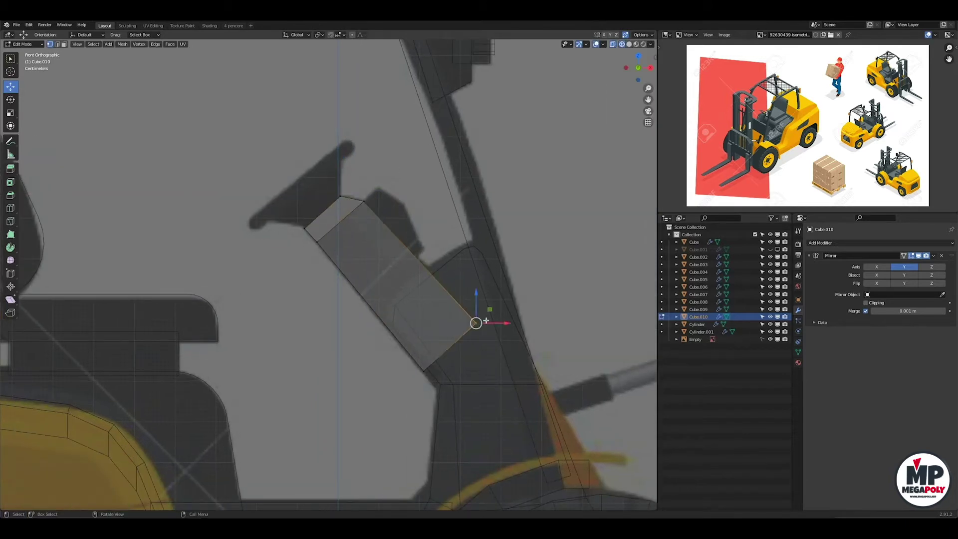
{"action": "left_click", "coordinate": [491, 310]}
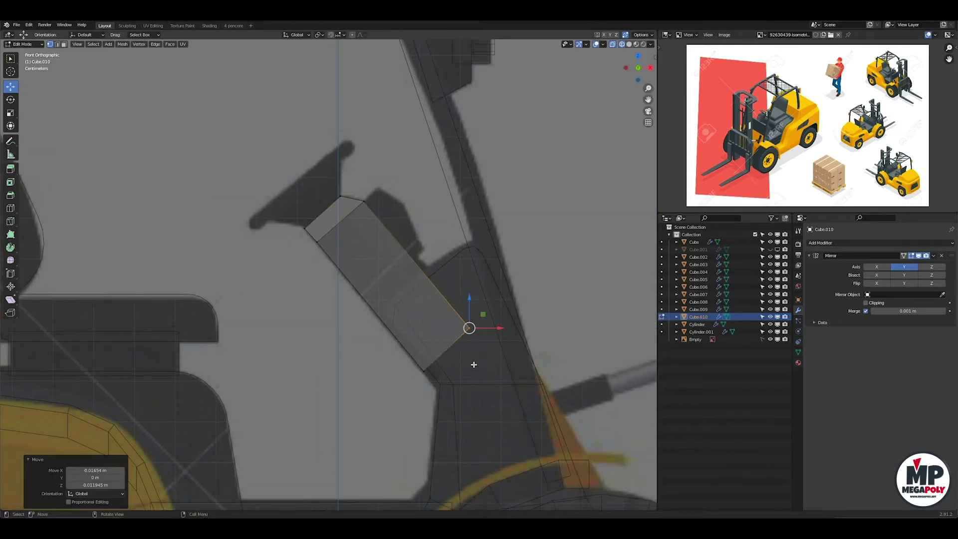
Shift the column piece along the Y axis in side view.
{"action": "scroll", "coordinate": [449, 330], "scroll_direction": "down", "scroll_amount": 6}
{"action": "middle_click_drag", "start_coordinate": [384, 315], "coordinate": [594, 148]}
{"action": "key", "text": "ctrl+KP_3"}
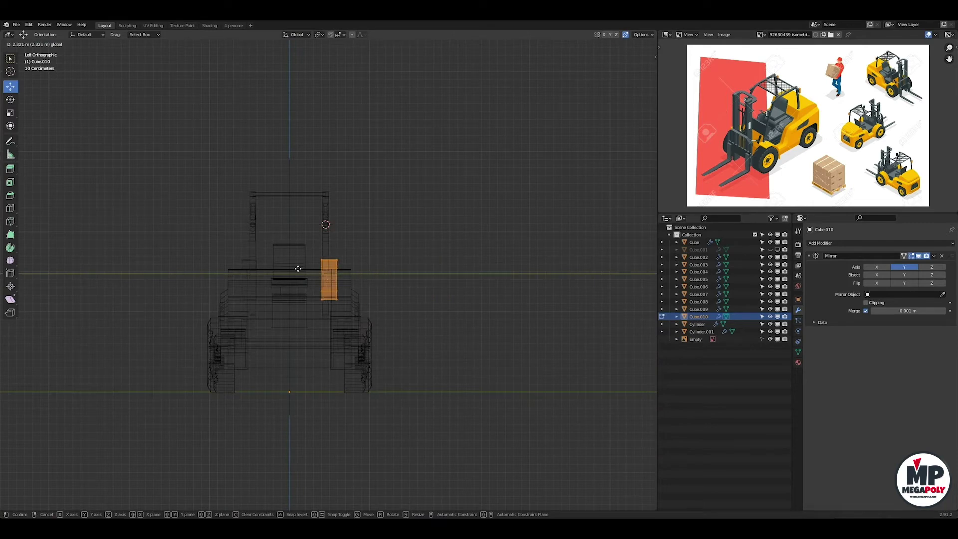
{"action": "key", "text": "g"}
{"action": "key", "text": "y"}
{"action": "key", "text": "Return"}
{"action": "scroll", "coordinate": [350, 271], "scroll_direction": "up", "scroll_amount": 8}
{"action": "key", "text": "shift+z"}
Tilt and reposition the column's small top end face in face select mode.
{"action": "middle_click_drag", "start_coordinate": [350, 271], "coordinate": [305, 220]}
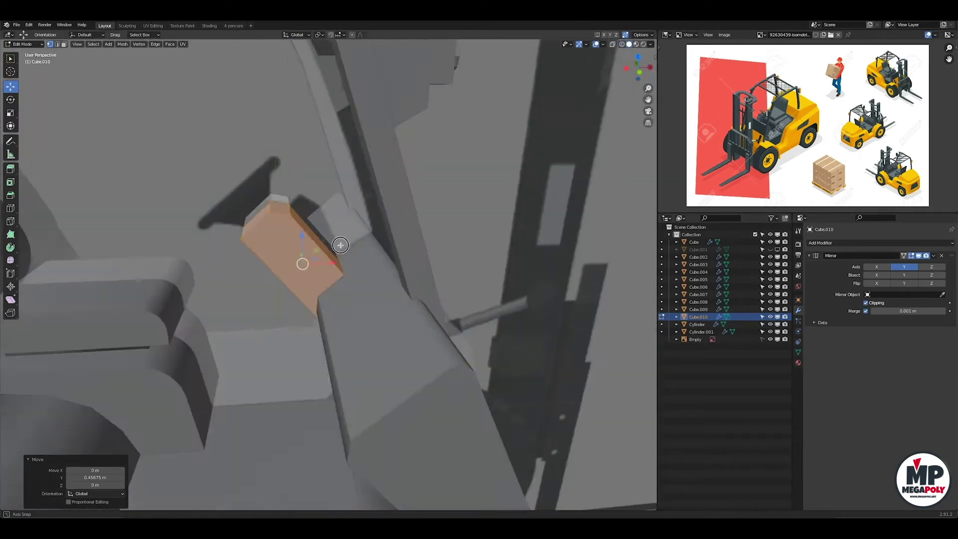
{"action": "key", "text": "3"}
{"action": "left_click", "coordinate": [280, 209]}
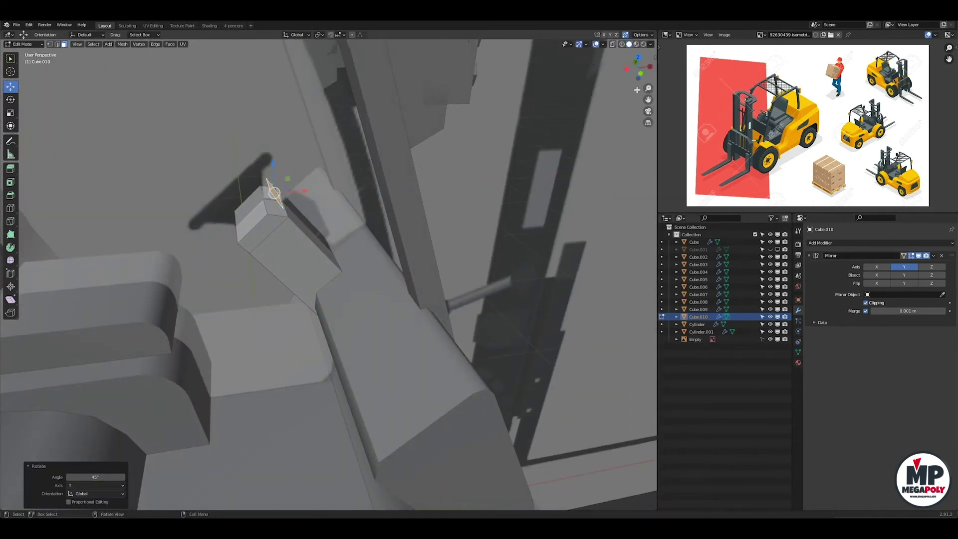
{"action": "key", "text": "KP_1"}
{"action": "key", "text": "g"}
{"action": "left_click", "coordinate": [377, 179]}
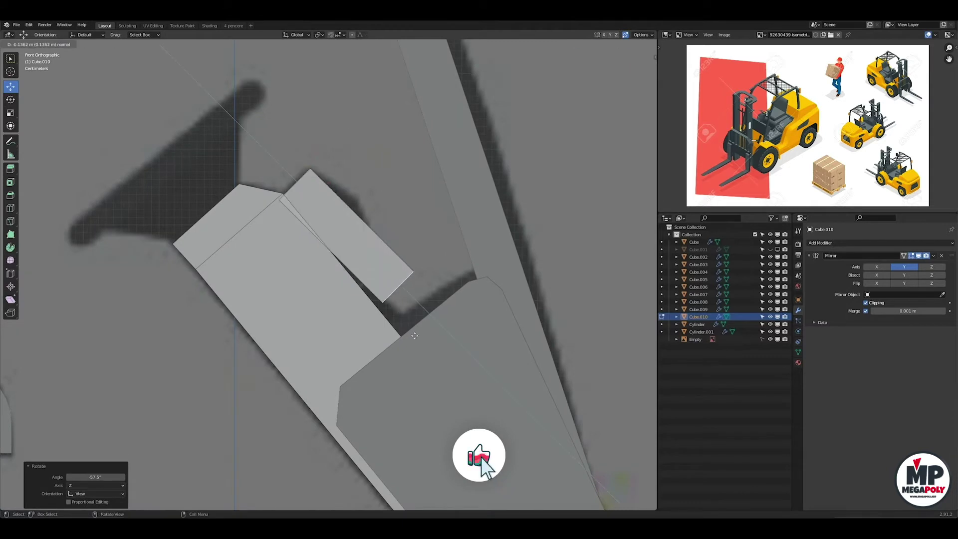
{"action": "left_click", "coordinate": [415, 335]}
{"action": "left_click", "coordinate": [357, 224]}
{"action": "left_click", "coordinate": [367, 226]}
Add a loop cut across the column and slide it into position.
{"action": "key", "text": "alt+z"}
{"action": "left_click", "coordinate": [352, 231]}
{"action": "key", "text": "g"}
{"action": "left_click", "coordinate": [368, 184]}
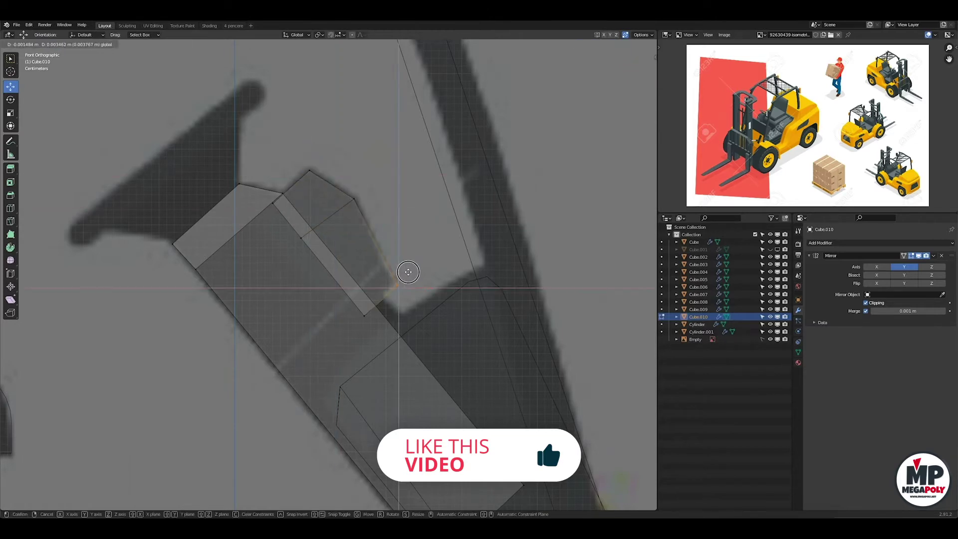
Move the face at the column's tip along the Y axis.
{"action": "middle_click_drag", "start_coordinate": [368, 185], "coordinate": [356, 234]}
{"action": "key", "text": "alt+z"}
{"action": "left_click", "coordinate": [356, 234]}
{"action": "key", "text": "g"}
{"action": "key", "text": "y"}
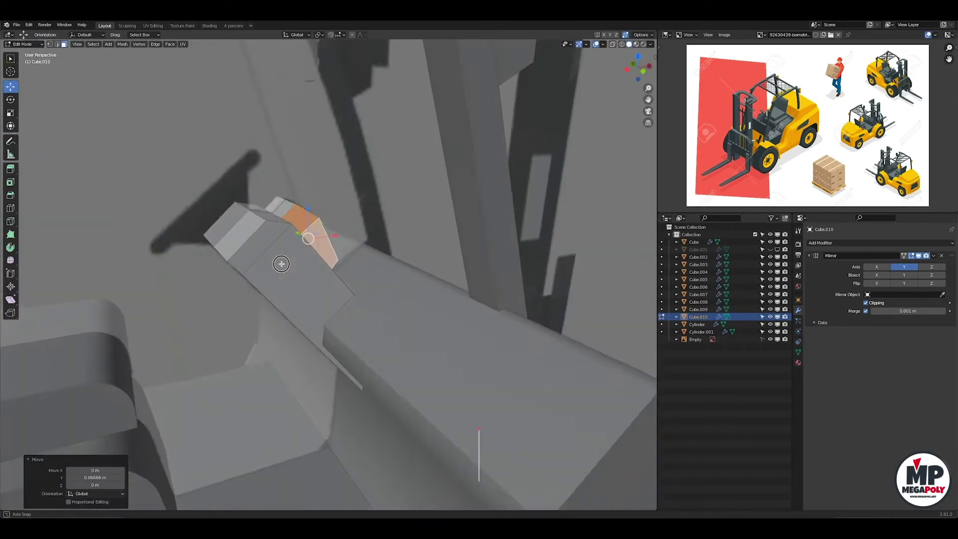
{"action": "key", "text": "KP_1"}
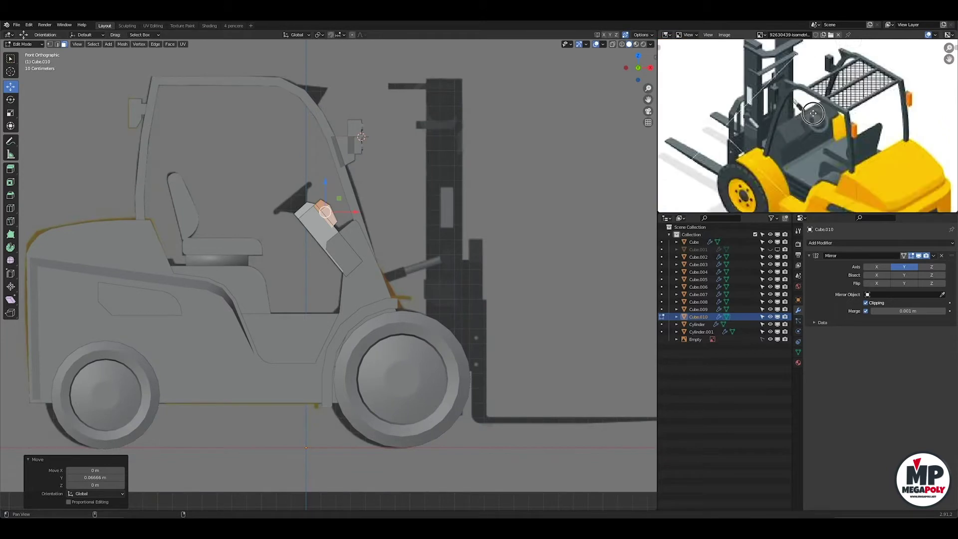
Add a cylinder at the origin, tilt it 45°, shrink it and place it atop the column.
{"action": "key", "text": "shift+a"}
{"action": "left_click", "coordinate": [487, 252]}
{"action": "key", "text": "alt+g"}
{"action": "key", "text": "4"}
{"action": "key", "text": "5"}
{"action": "key", "text": "Return"}
{"action": "key", "text": "g"}
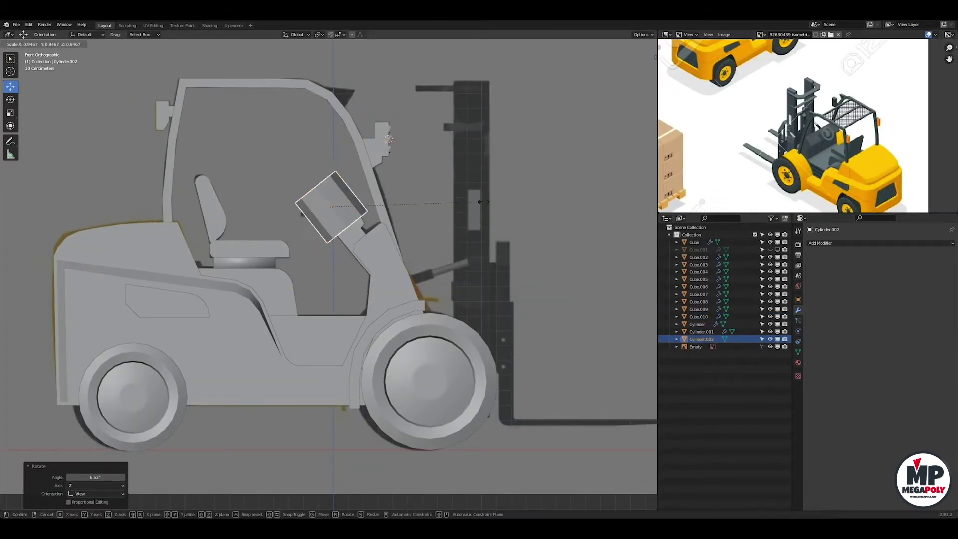
{"action": "key", "text": "s"}
{"action": "left_click", "coordinate": [370, 206]}
{"action": "scroll", "coordinate": [370, 206], "scroll_direction": "up", "scroll_amount": 4}
{"action": "key", "text": "g"}
{"action": "left_click", "coordinate": [393, 303]}
Enlarge part of the cylinder mesh in Edit Mode with X-ray enabled.
{"action": "key", "text": "Tab"}
{"action": "mouse_move", "coordinate": [360, 343]}
{"action": "middle_mouse_down"}
{"action": "mouse_move", "coordinate": [465, 332]}
{"action": "mouse_move", "coordinate": [358, 299]}
{"action": "middle_mouse_up"}
{"action": "left_click", "coordinate": [385, 272]}
{"action": "key", "text": "KP_1"}
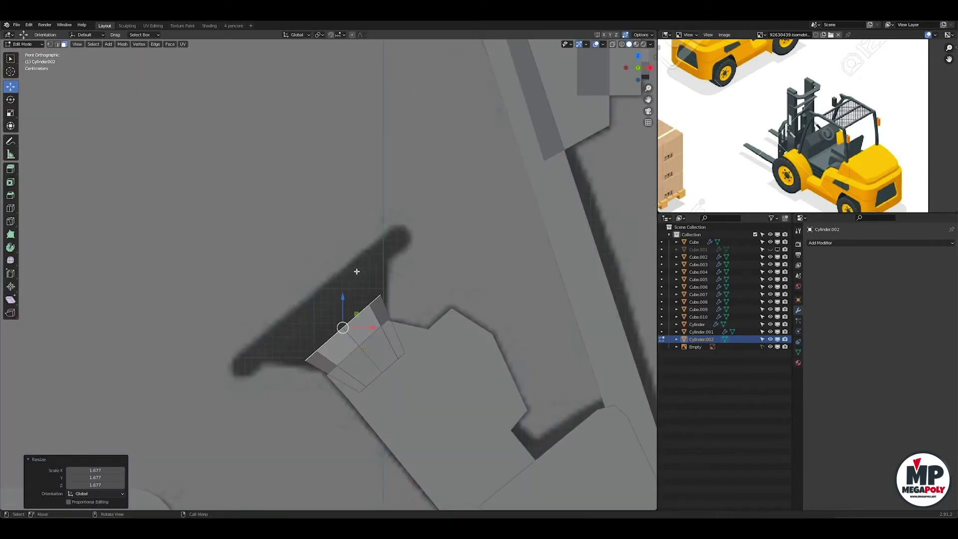
{"action": "key", "text": "alt+z"}
{"action": "left_click", "coordinate": [393, 360]}
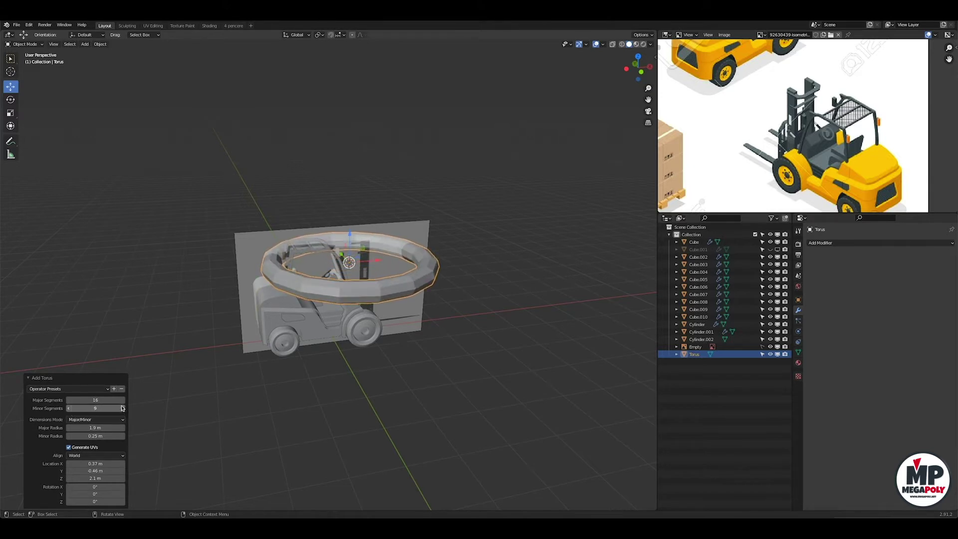
Shrink the torus to steering wheel size, tilt it and move it onto the column top.
{"action": "key", "text": "Tab"}
{"action": "key", "text": "Tab"}
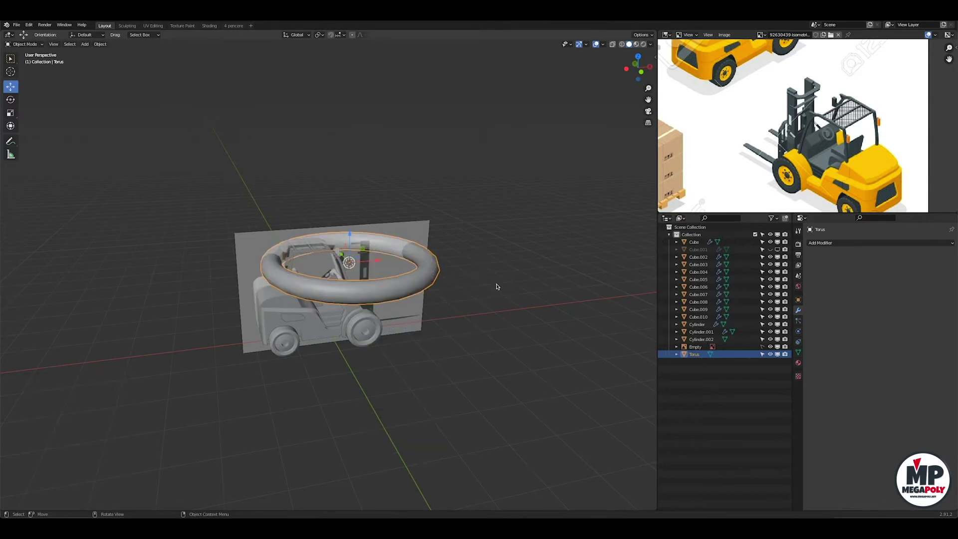
{"action": "key", "text": "s"}
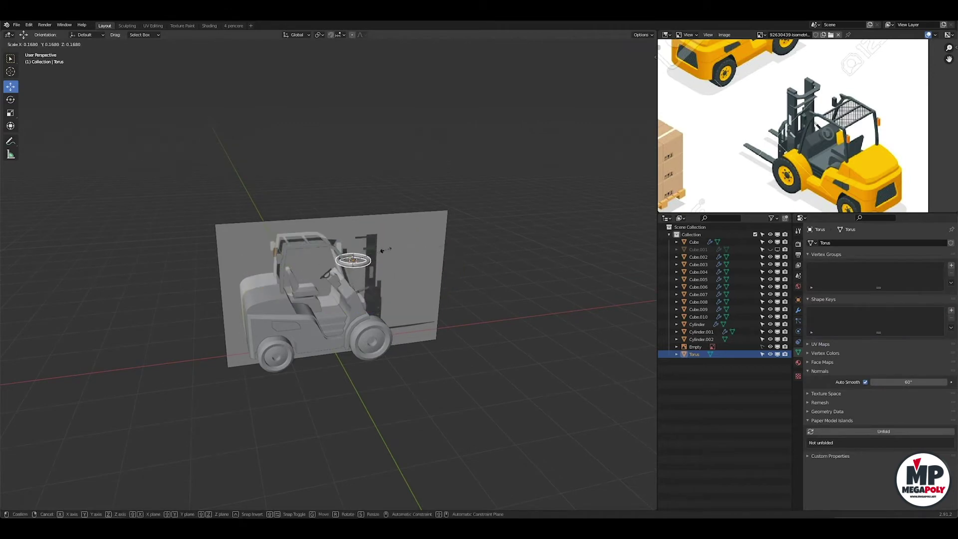
{"action": "left_click", "coordinate": [514, 251]}
{"action": "key", "text": "KP_1"}
{"action": "scroll", "coordinate": [514, 251], "scroll_direction": "up", "scroll_amount": 5}
{"action": "left_click", "coordinate": [396, 248]}
{"action": "scroll", "coordinate": [381, 261], "scroll_direction": "up", "scroll_amount": 3}
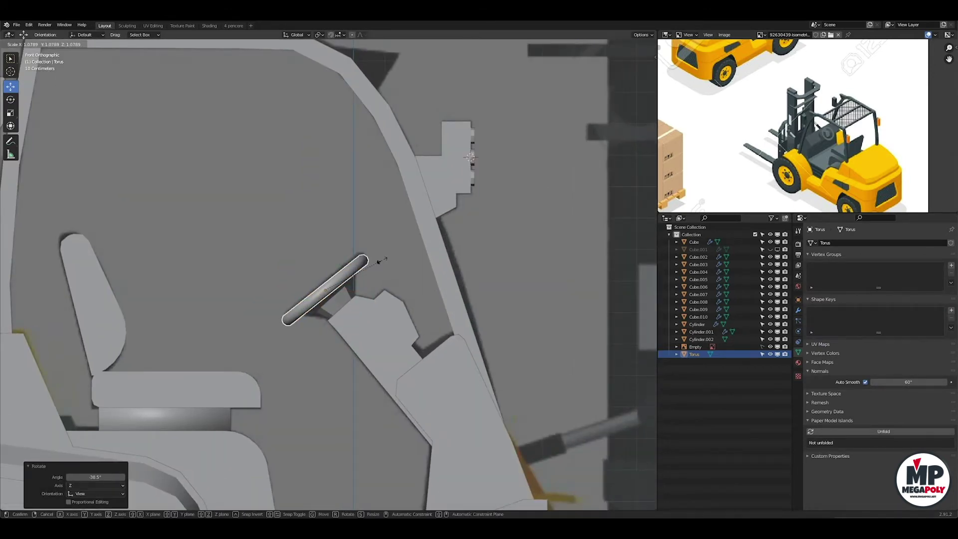
{"action": "scroll", "coordinate": [402, 317], "scroll_direction": "up", "scroll_amount": 3}
{"action": "scroll", "coordinate": [335, 365], "scroll_direction": "down", "scroll_amount": 6}
{"action": "key", "text": "alt+g"}
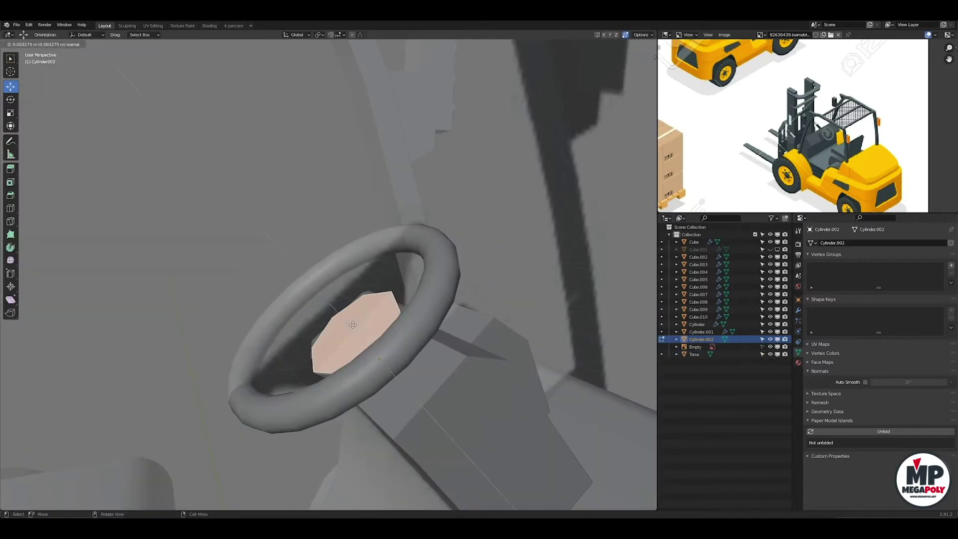
Widen the hub cylinder and narrow it to about half width.
{"action": "mouse_move", "coordinate": [336, 273]}
{"action": "middle_mouse_down"}
{"action": "mouse_move", "coordinate": [405, 329]}
{"action": "mouse_move", "coordinate": [382, 320]}
{"action": "mouse_move", "coordinate": [443, 353]}
{"action": "middle_mouse_up"}
{"action": "left_click", "coordinate": [289, 305]}
{"action": "key", "text": "s"}
{"action": "left_click", "coordinate": [414, 326]}
{"action": "left_click", "coordinate": [269, 309]}
{"action": "middle_click_drag", "start_coordinate": [269, 309], "coordinate": [470, 315]}
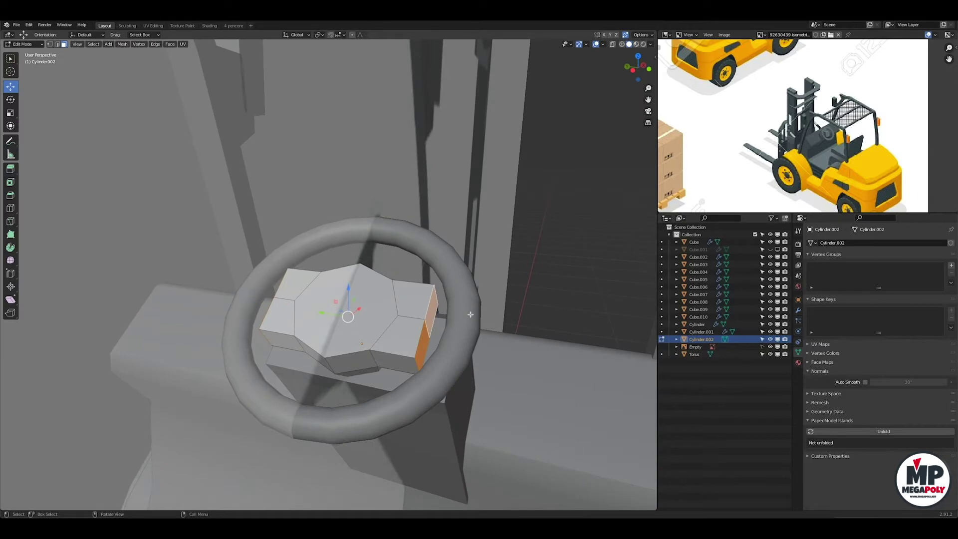
{"action": "left_click", "coordinate": [383, 325]}
Inset the hub's central face and extrude it into a raised centre.
{"action": "left_click", "coordinate": [394, 326]}
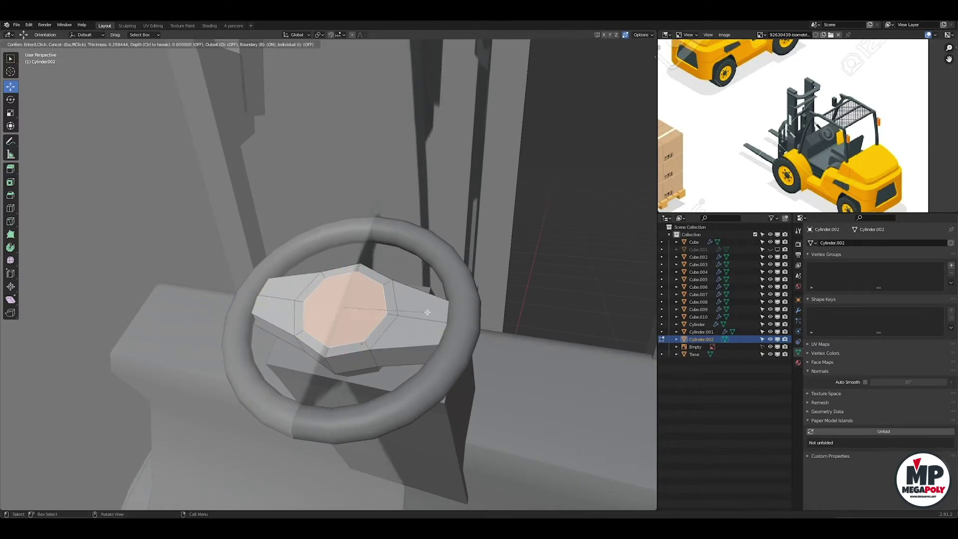
{"action": "key", "text": "i"}
{"action": "middle_click_drag", "start_coordinate": [379, 319], "coordinate": [335, 288]}
{"action": "key", "text": "g"}
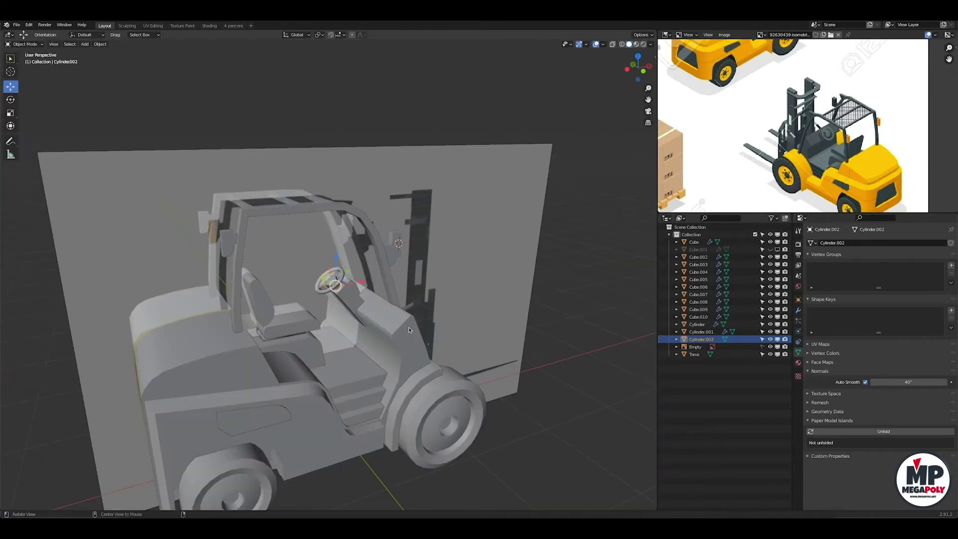
{"action": "mouse_move", "coordinate": [408, 330]}
{"action": "middle_mouse_down"}
{"action": "mouse_move", "coordinate": [514, 272]}
{"action": "mouse_move", "coordinate": [364, 302]}
{"action": "middle_mouse_up"}
{"action": "left_click", "coordinate": [364, 302]}
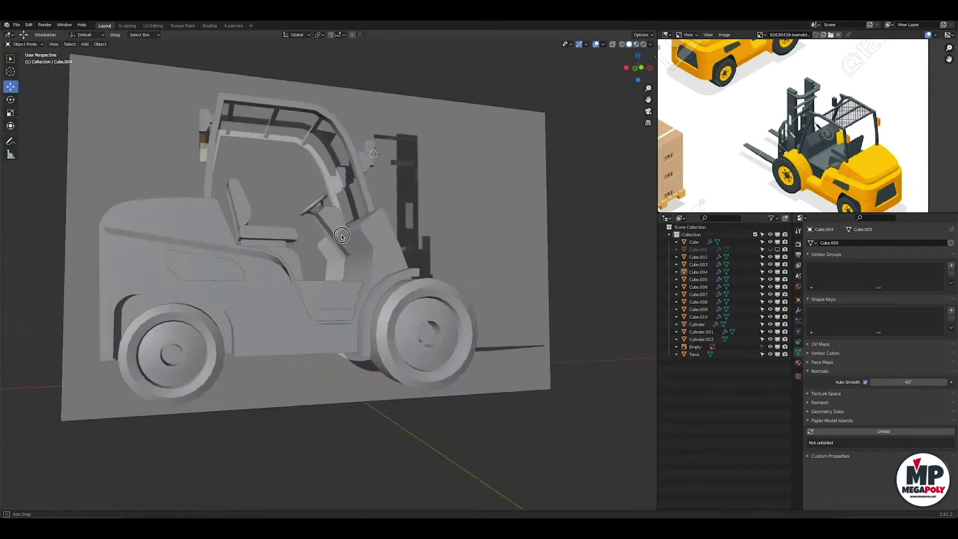
Add a small cylinder and place it at the dash as the lever base.
{"action": "middle_click_drag", "start_coordinate": [279, 248], "coordinate": [558, 270]}
{"action": "key", "text": "KP_1"}
{"action": "key", "text": "shift+a"}
{"action": "left_click", "coordinate": [394, 275]}
{"action": "scroll", "coordinate": [290, 299], "scroll_direction": "down", "scroll_amount": 3}
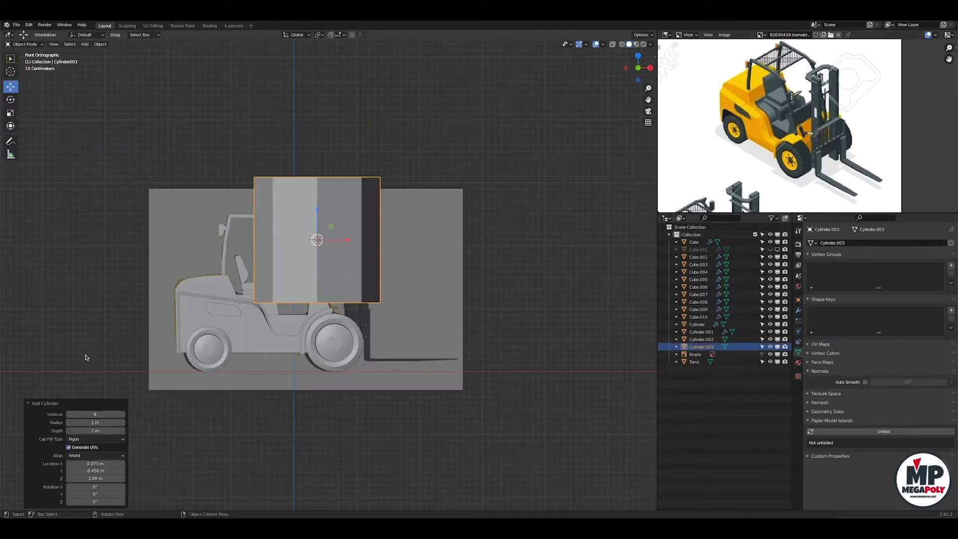
{"action": "key", "text": "s"}
{"action": "middle_click_drag", "start_coordinate": [364, 230], "coordinate": [300, 350]}
{"action": "key", "text": "Tab"}
{"action": "key", "text": "g"}
{"action": "left_click", "coordinate": [416, 401]}
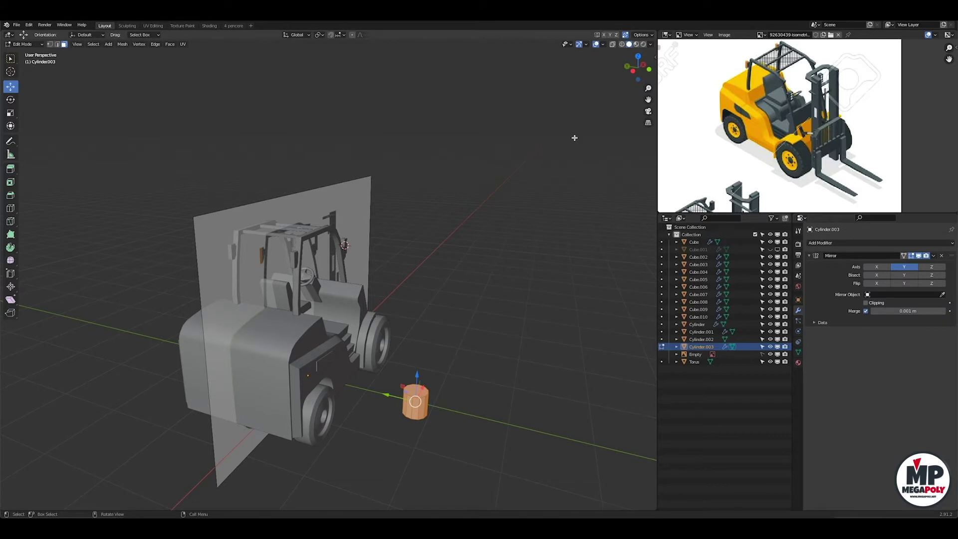
Inset the cylinder's top face and extrude it upward into a rod.
{"action": "key", "text": "KP_1"}
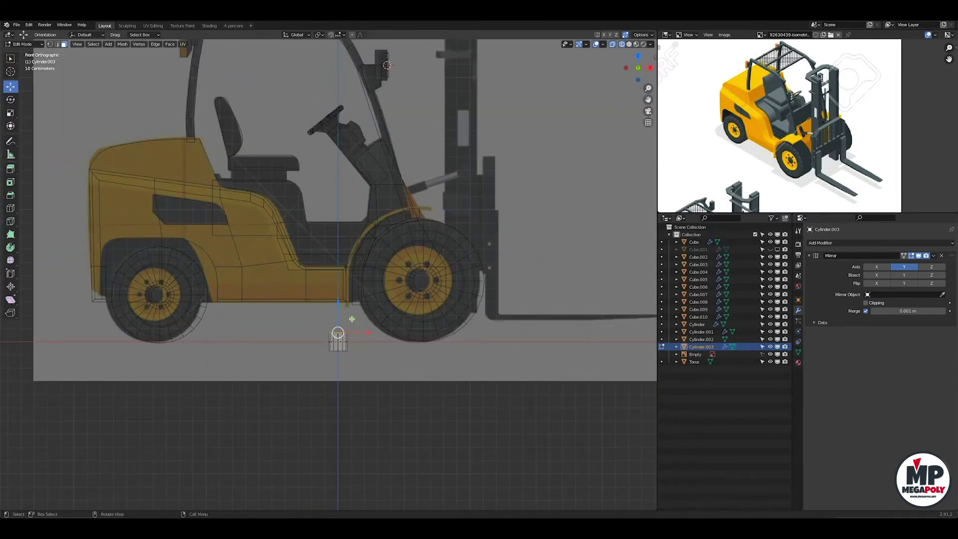
{"action": "key", "text": "i"}
{"action": "left_click", "coordinate": [359, 320]}
{"action": "key", "text": "e"}
{"action": "scroll", "coordinate": [423, 306], "scroll_direction": "up", "scroll_amount": 4}
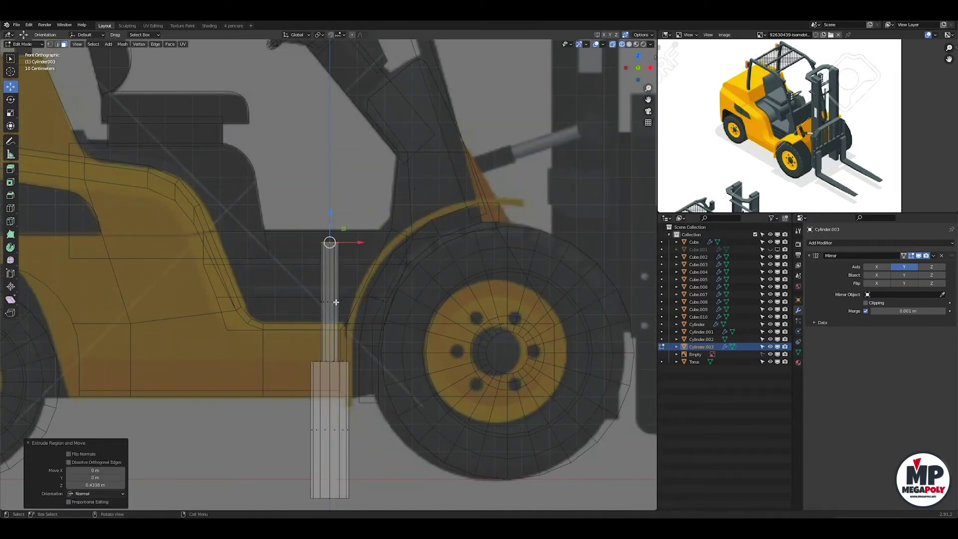
Scale the lever, tilt it forward and move it in front of the dash.
{"action": "key", "text": "Tab"}
{"action": "key", "text": "s"}
{"action": "left_click", "coordinate": [336, 302]}
{"action": "scroll", "coordinate": [336, 302], "scroll_direction": "down", "scroll_amount": 3}
{"action": "key", "text": "r"}
{"action": "key", "text": "g"}
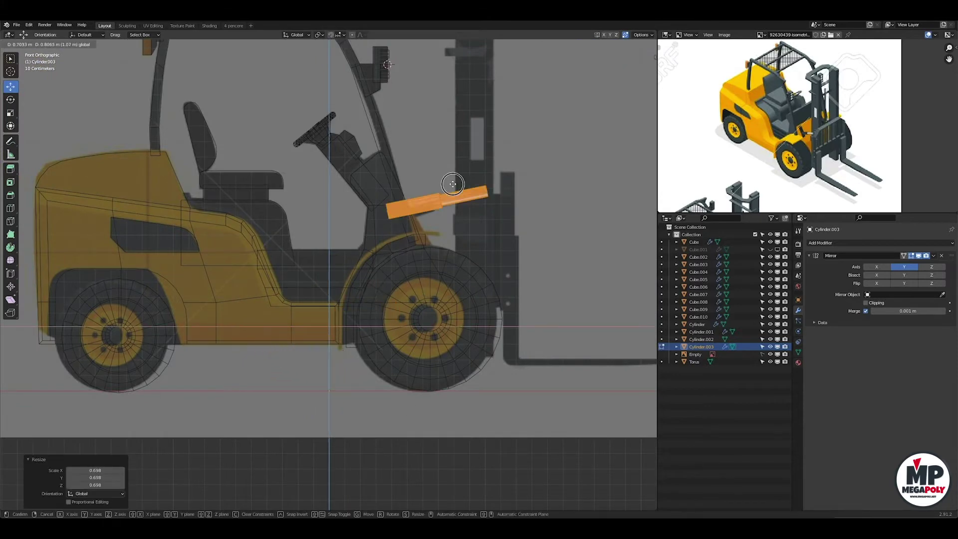
{"action": "left_click", "coordinate": [453, 184]}
{"action": "scroll", "coordinate": [454, 304], "scroll_direction": "up", "scroll_amount": 3}
{"action": "key", "text": "Escape"}
Add a small cylinder knob and place it at the lever's end.
{"action": "key", "text": "shift+a"}
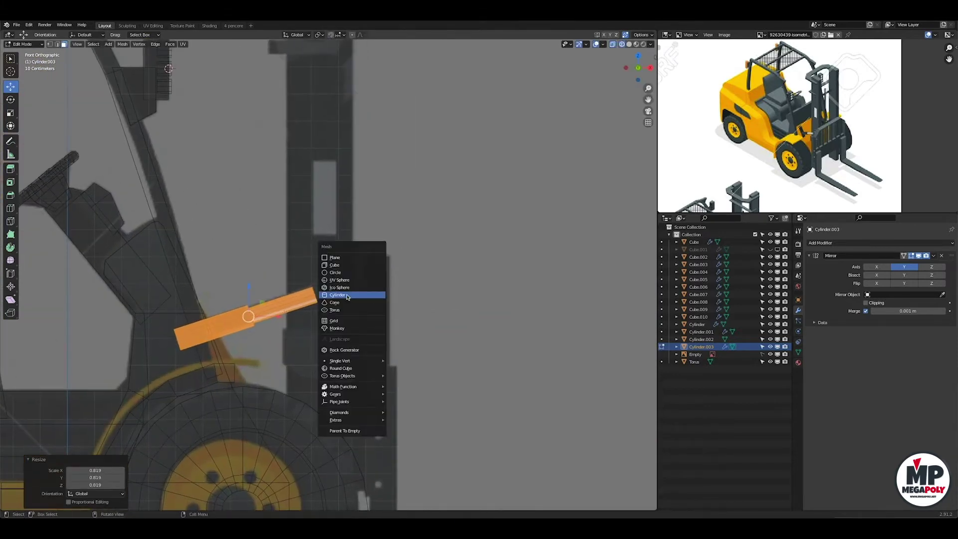
{"action": "left_click", "coordinate": [350, 293]}
{"action": "scroll", "coordinate": [349, 294], "scroll_direction": "down", "scroll_amount": 4}
{"action": "key", "text": "s"}
{"action": "key", "text": "g"}
{"action": "left_click", "coordinate": [338, 256]}
{"action": "scroll", "coordinate": [337, 256], "scroll_direction": "up", "scroll_amount": 5}
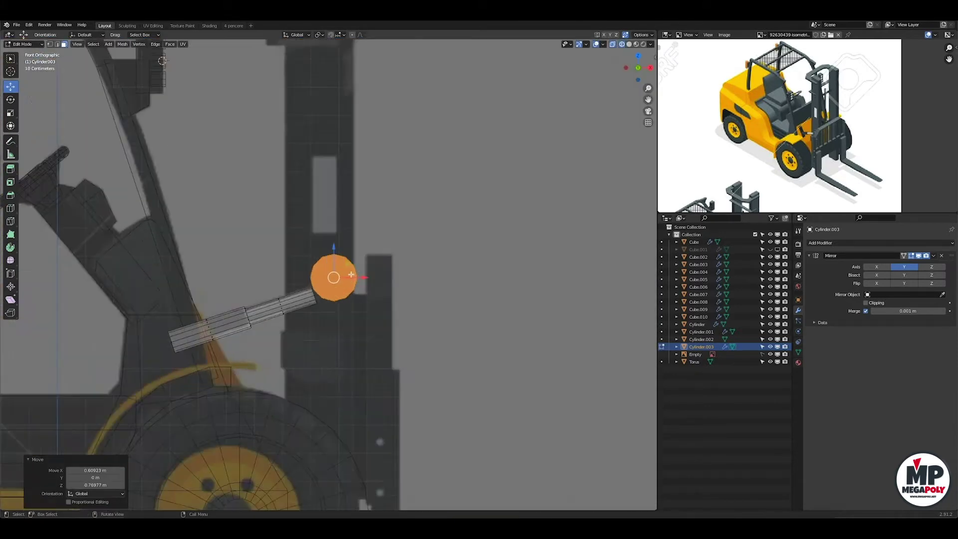
Align the knob and lever sideways using the end-on view.
{"action": "middle_click_drag", "start_coordinate": [337, 256], "coordinate": [399, 250]}
{"action": "key", "text": "KP_3"}
{"action": "key", "text": "g"}
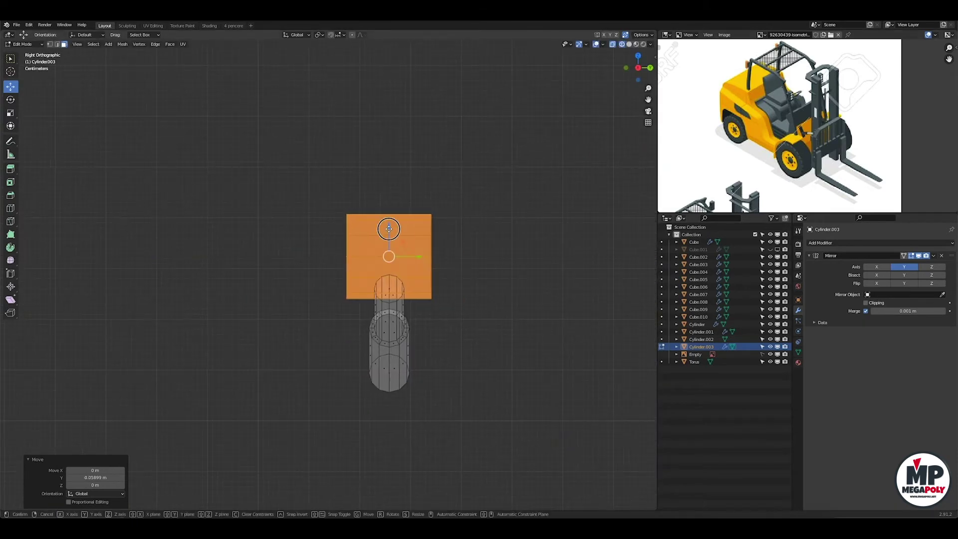
{"action": "left_click", "coordinate": [465, 252]}
{"action": "key", "text": "KP_1"}
{"action": "scroll", "coordinate": [369, 253], "scroll_direction": "up", "scroll_amount": 4}
{"action": "scroll", "coordinate": [312, 279], "scroll_direction": "down", "scroll_amount": 5}
{"action": "mouse_move", "coordinate": [312, 279]}
{"action": "middle_mouse_down"}
{"action": "mouse_move", "coordinate": [469, 276]}
{"action": "mouse_move", "coordinate": [280, 250]}
{"action": "middle_mouse_up"}
{"action": "key", "text": "KP_3"}
{"action": "scroll", "coordinate": [472, 282], "scroll_direction": "up", "scroll_amount": 5}
{"action": "left_click", "coordinate": [471, 282]}
Add a cube and position it as the lever's mount.
{"action": "key", "text": "shift+a"}
{"action": "left_click", "coordinate": [325, 250]}
{"action": "key", "text": "g"}
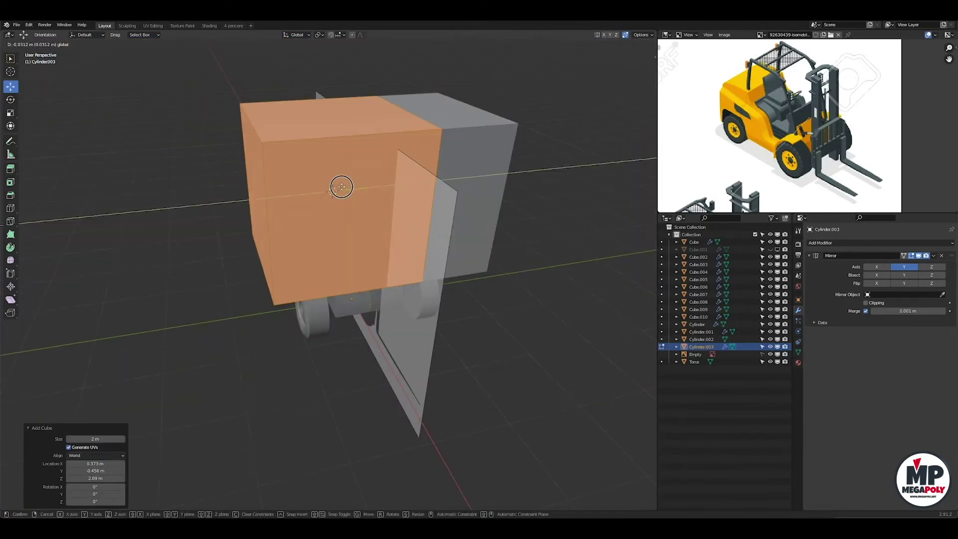
{"action": "left_click", "coordinate": [334, 192]}
{"action": "middle_click_drag", "start_coordinate": [334, 191], "coordinate": [200, 175]}
{"action": "key", "text": "KP_3"}
Separate the mount block, scale it along Z and rotate it to match the lever.
{"action": "key", "text": "p"}
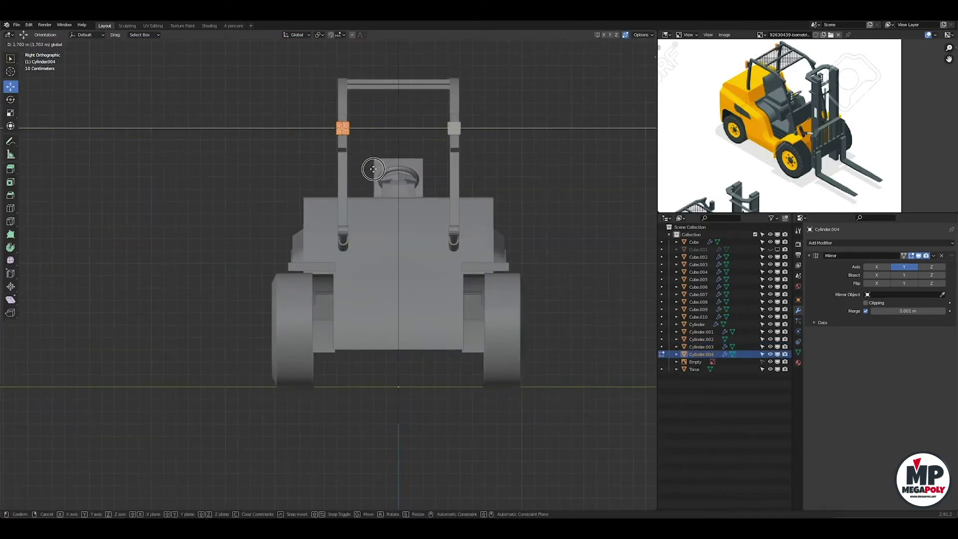
{"action": "left_click", "coordinate": [374, 169]}
{"action": "key", "text": "KP_1"}
{"action": "scroll", "coordinate": [373, 170], "scroll_direction": "up", "scroll_amount": 5}
{"action": "key", "text": "s"}
{"action": "key", "text": "z"}
{"action": "left_click", "coordinate": [512, 174]}
{"action": "key", "text": "r"}
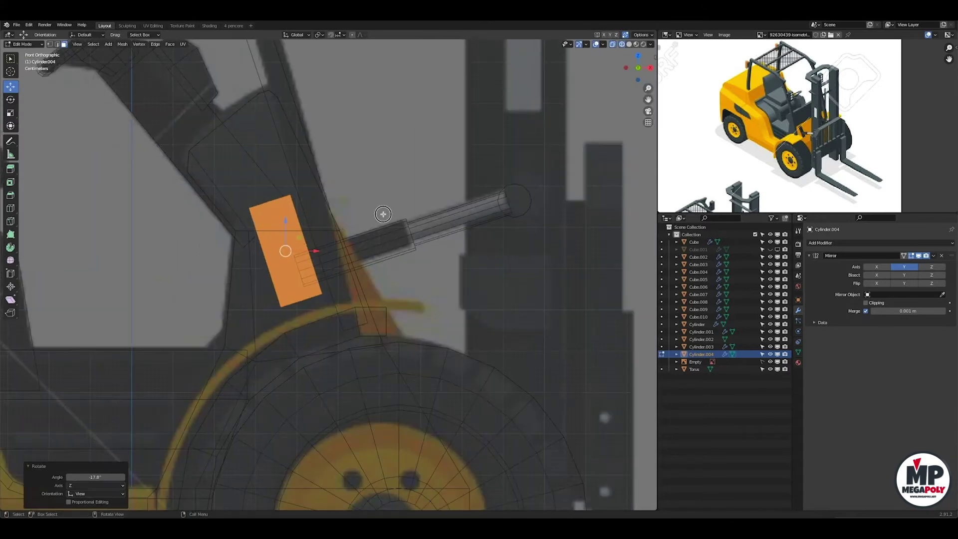
{"action": "scroll", "coordinate": [472, 315], "scroll_direction": "down", "scroll_amount": 1}
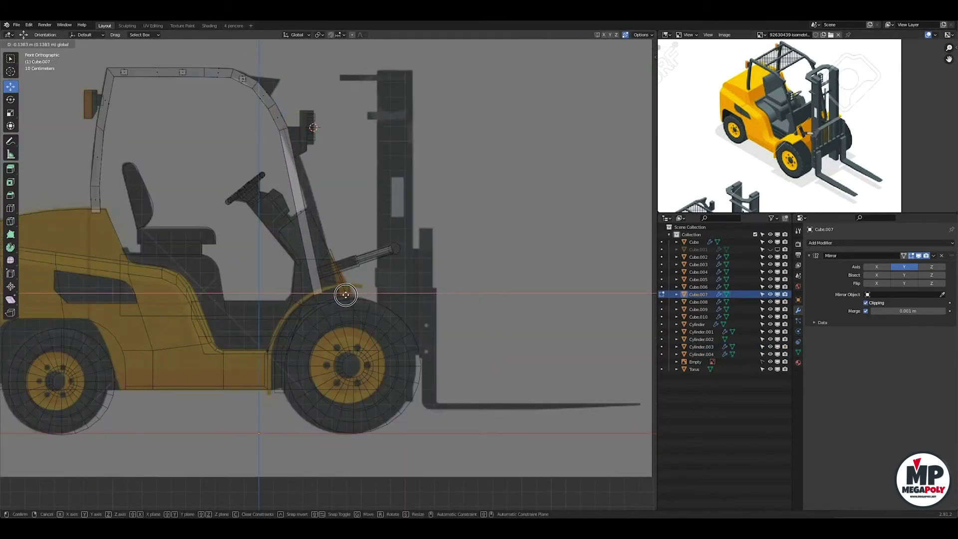
Select the lever mount, Cylinder.004 and the front wheel cylinder objects.
{"action": "left_click", "coordinate": [346, 294]}
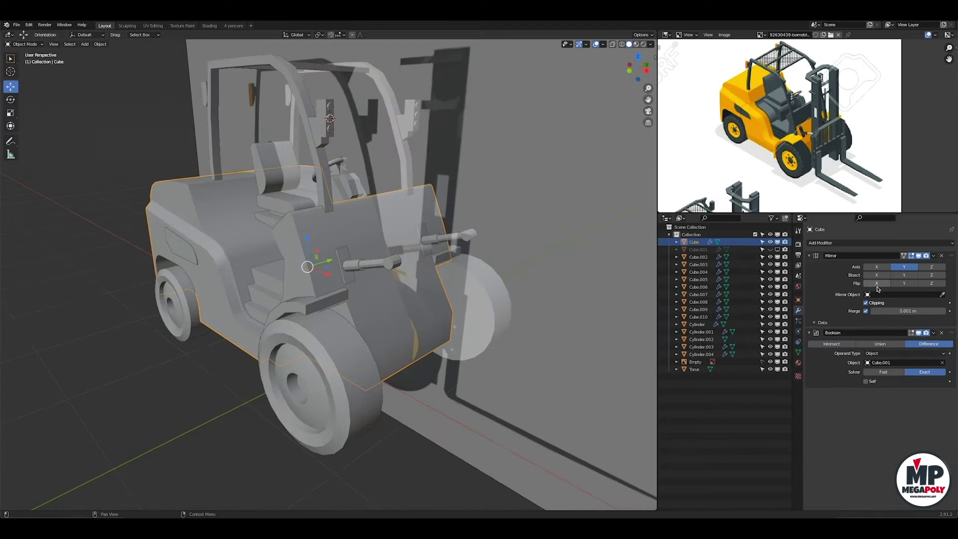
{"action": "left_click", "coordinate": [922, 350]}
{"action": "left_click", "coordinate": [347, 280]}
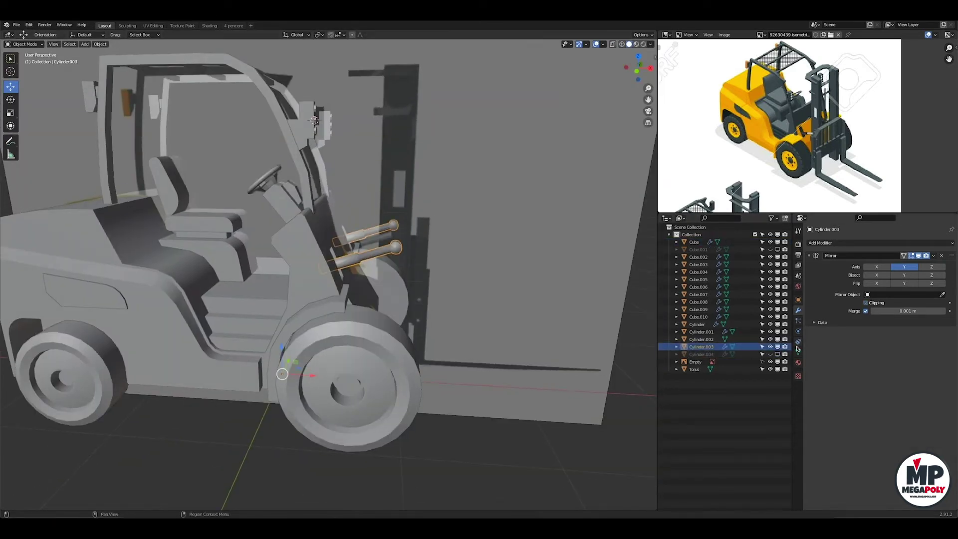
{"action": "left_click", "coordinate": [799, 352]}
{"action": "left_click", "coordinate": [263, 276]}
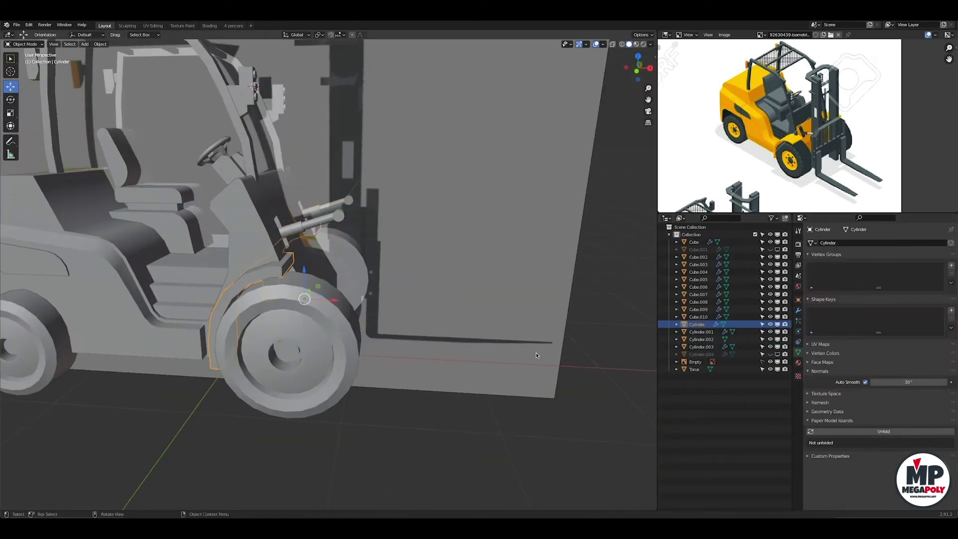
Add a new default cube, Cube.011, in the front view.
{"action": "key", "text": "KP_1"}
{"action": "key", "text": "shift+a"}
{"action": "left_click", "coordinate": [569, 298]}
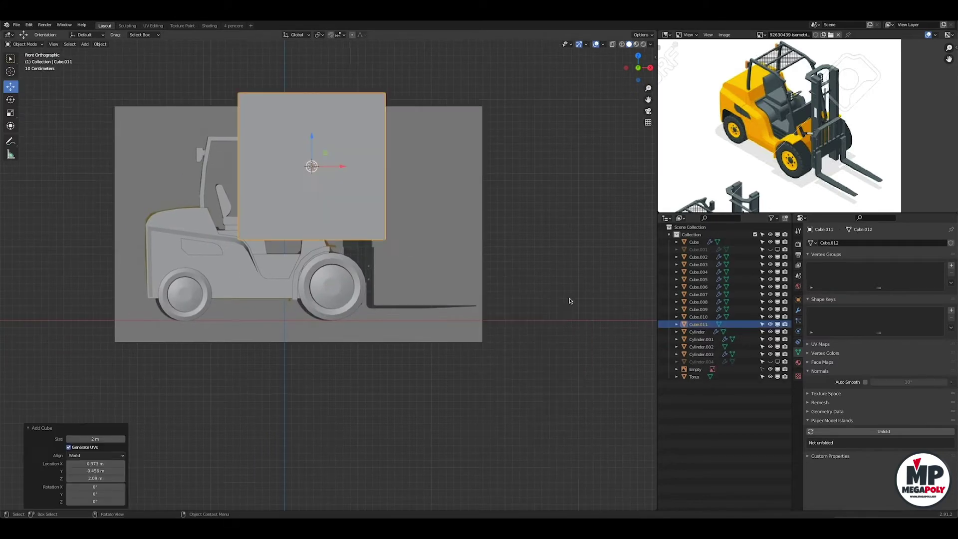
Reset the cube's location and move it beside the mast.
{"action": "key", "text": "alt+g"}
{"action": "key", "text": "F3"}
{"action": "type", "text": "cursor"}
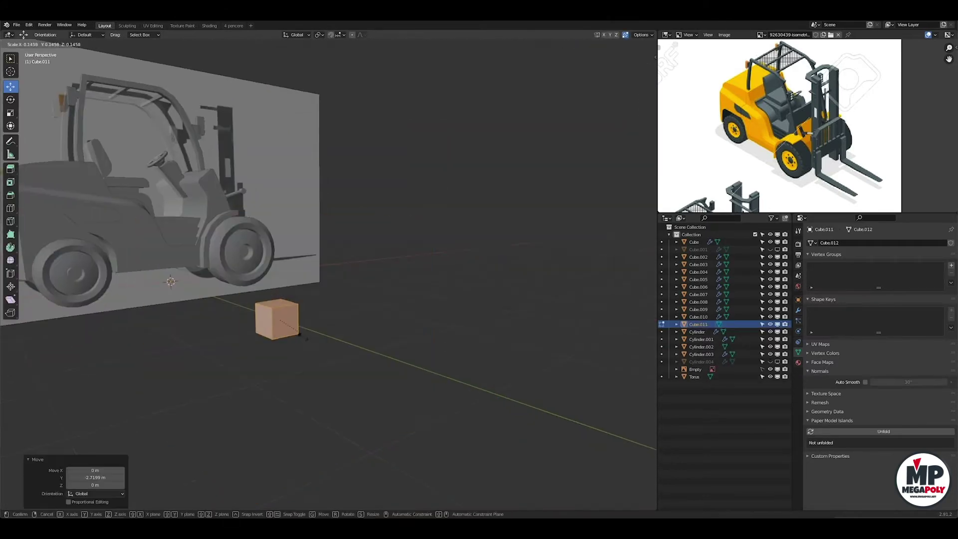
{"action": "left_click_drag", "start_coordinate": [430, 268], "coordinate": [562, 188]}
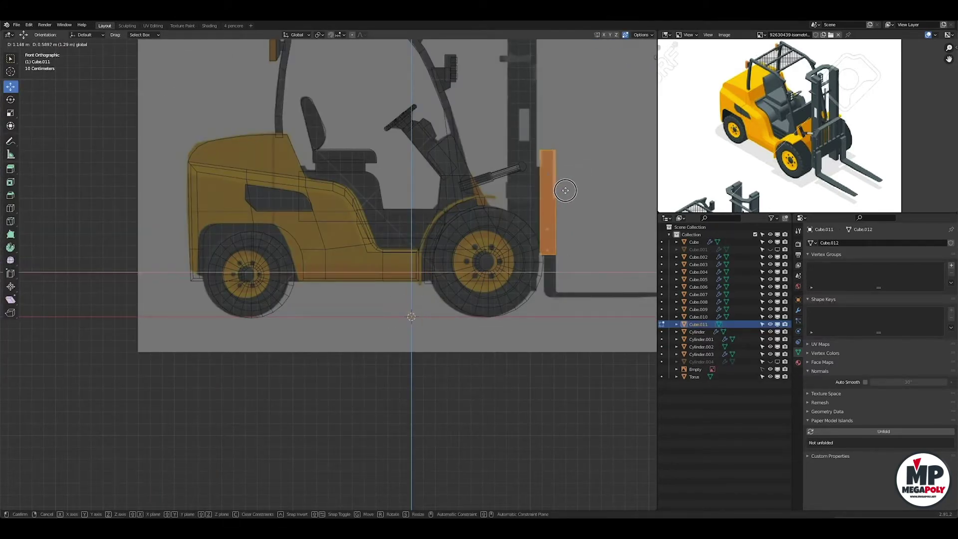
{"action": "scroll", "coordinate": [437, 216], "scroll_direction": "up", "scroll_amount": 3}
{"action": "key", "text": "KP_3"}
{"action": "scroll", "coordinate": [389, 220], "scroll_direction": "down", "scroll_amount": 3}
{"action": "key", "text": "g"}
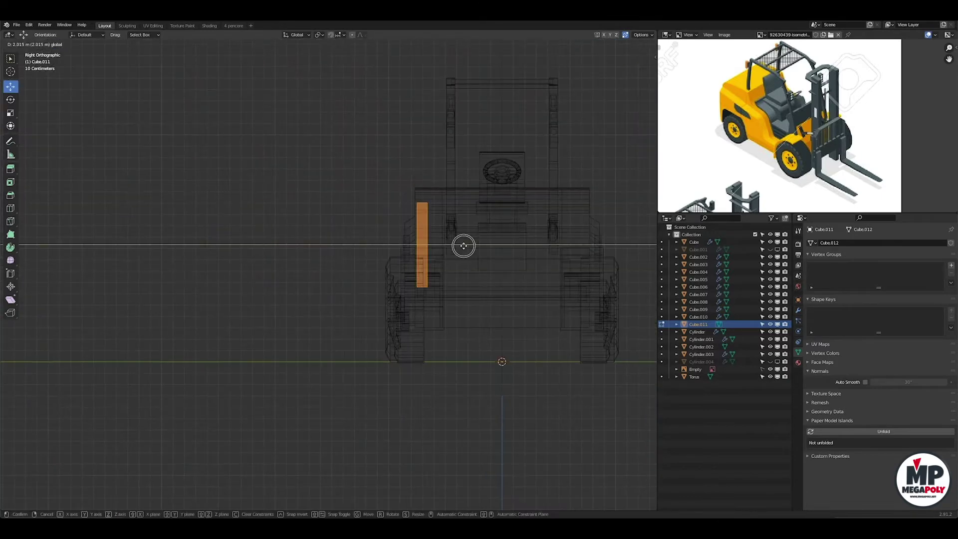
{"action": "left_click", "coordinate": [480, 246]}
{"action": "scroll", "coordinate": [287, 241], "scroll_direction": "up", "scroll_amount": 3}
{"action": "middle_click_drag", "start_coordinate": [287, 242], "coordinate": [381, 265], "text": "shift"}
Loop cut the cube, enable mirror clipping and stretch the frame outward.
{"action": "key", "text": "Tab"}
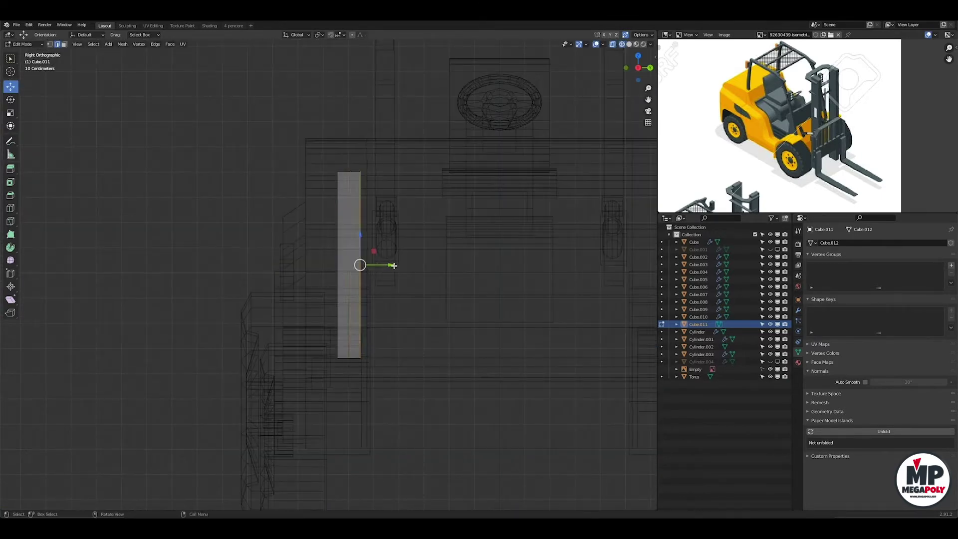
{"action": "left_click_drag", "start_coordinate": [375, 268], "coordinate": [381, 268]}
{"action": "middle_click_drag", "start_coordinate": [367, 182], "coordinate": [300, 250], "text": "shift"}
{"action": "right_click", "coordinate": [277, 292]}
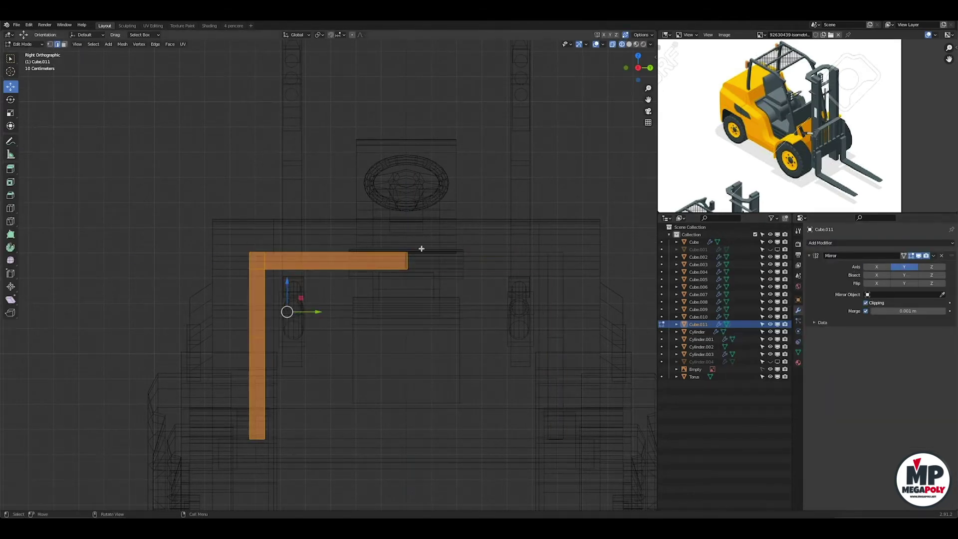
{"action": "left_click", "coordinate": [407, 260]}
{"action": "middle_click_drag", "start_coordinate": [244, 246], "coordinate": [298, 244], "text": "shift"}
{"action": "left_click", "coordinate": [298, 243]}
{"action": "scroll", "coordinate": [289, 237], "scroll_direction": "up", "scroll_amount": 4}
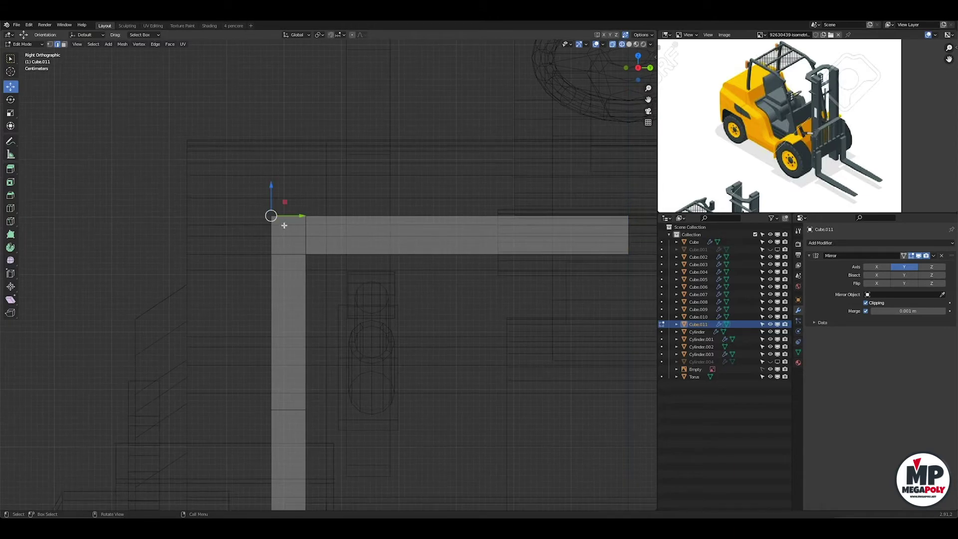
Bevel the frame's outer top-left corner and widen the lower plate sideways.
{"action": "key", "text": "ctrl+shift+b"}
{"action": "left_click", "coordinate": [291, 261]}
{"action": "scroll", "coordinate": [291, 261], "scroll_direction": "down", "scroll_amount": 3}
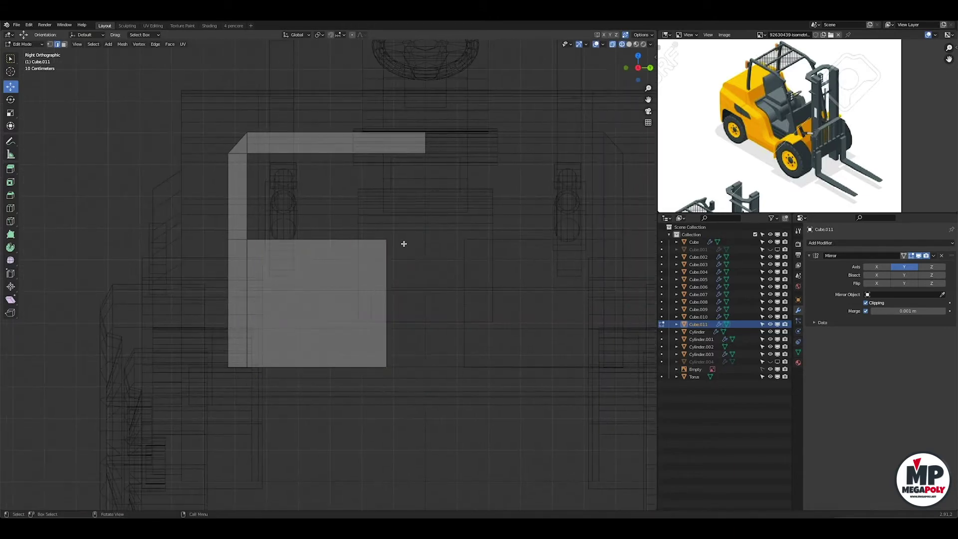
{"action": "key", "text": "g"}
{"action": "key", "text": "y"}
{"action": "left_click", "coordinate": [575, 293]}
{"action": "scroll", "coordinate": [449, 299], "scroll_direction": "down", "scroll_amount": 1}
{"action": "middle_click_drag", "start_coordinate": [259, 225], "coordinate": [317, 283], "text": "shift"}
Duplicate a vertical edge sideways into a bar and scale it taller along Z.
{"action": "key", "text": "shift+d"}
{"action": "key", "text": "y"}
{"action": "left_click", "coordinate": [330, 279]}
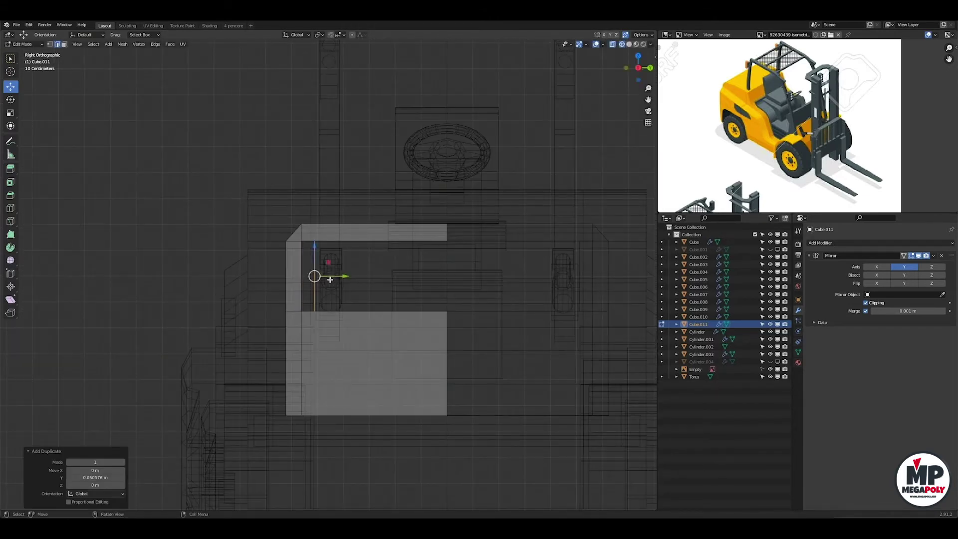
{"action": "middle_click_drag", "start_coordinate": [330, 272], "coordinate": [348, 295]}
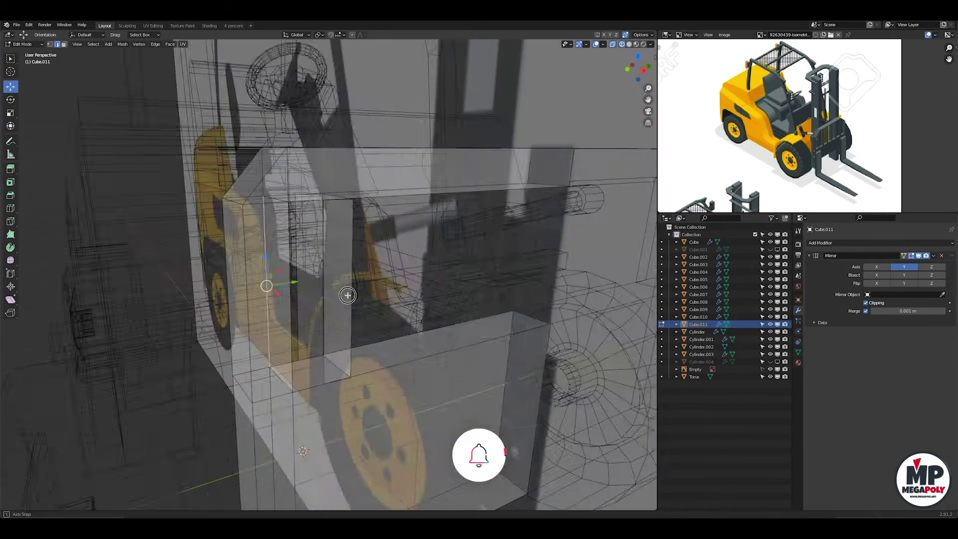
{"action": "key", "text": "KP_3"}
{"action": "key", "text": "alt+z"}
{"action": "key", "text": "s"}
{"action": "key", "text": "z"}
{"action": "left_click", "coordinate": [319, 241]}
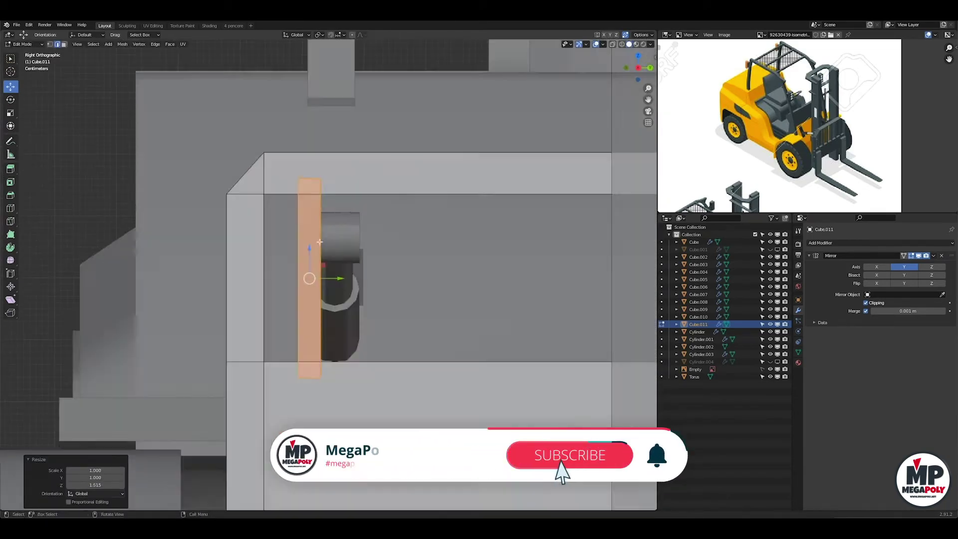
{"action": "middle_click_drag", "start_coordinate": [319, 241], "coordinate": [232, 196], "text": "shift"}
Duplicate the bar sideways three times to make four backrest bars.
{"action": "key", "text": "shift+d"}
{"action": "key", "text": "y"}
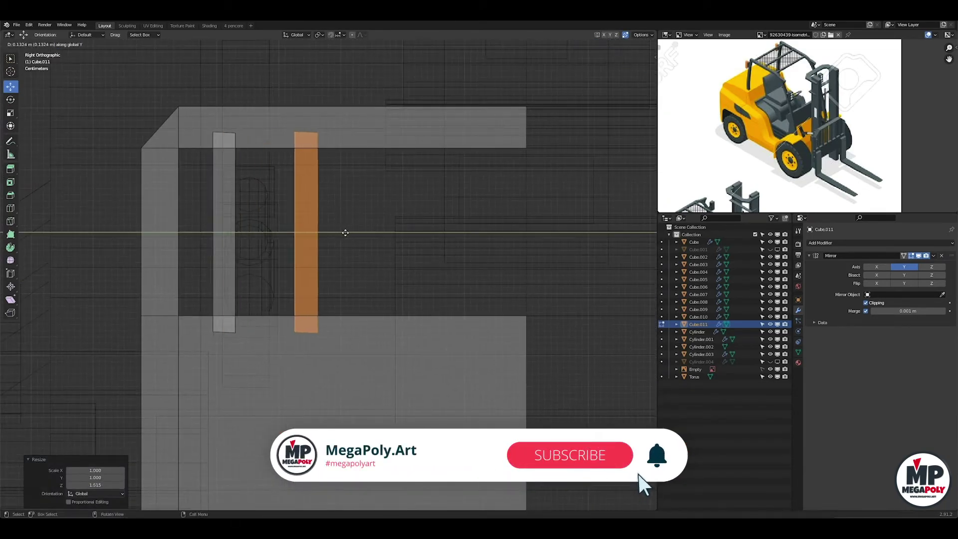
{"action": "left_click", "coordinate": [345, 231]}
{"action": "key", "text": "shift+d"}
{"action": "key", "text": "y"}
{"action": "left_click", "coordinate": [422, 231]}
{"action": "key", "text": "shift+d"}
{"action": "key", "text": "y"}
{"action": "left_click", "coordinate": [442, 231]}
Level the top edges of all bars to one height with Z scale 0.
{"action": "key", "text": "Tab"}
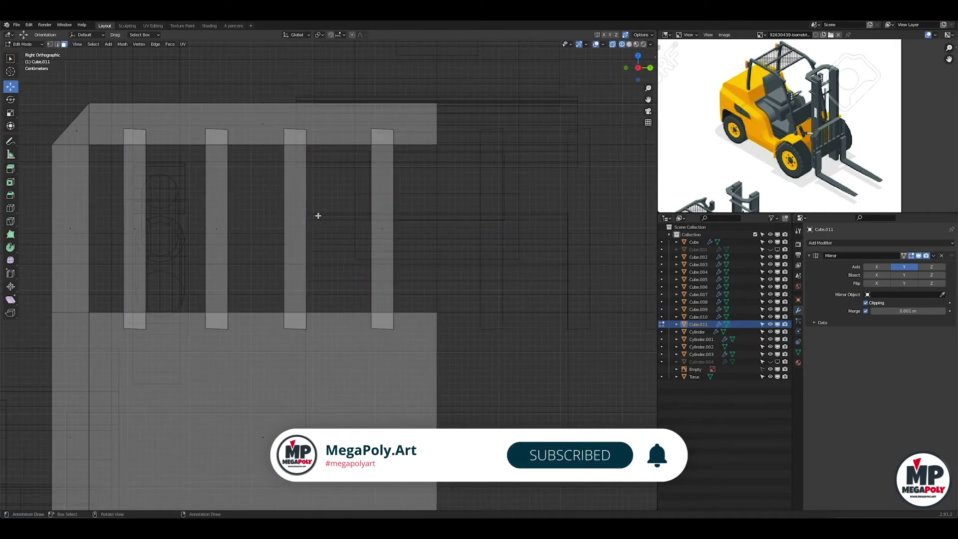
{"action": "key", "text": "2"}
{"action": "left_click_drag", "start_coordinate": [108, 120], "coordinate": [422, 147]}
{"action": "key", "text": "s"}
{"action": "key", "text": "z"}
{"action": "key", "text": "0"}
{"action": "key", "text": "Return"}
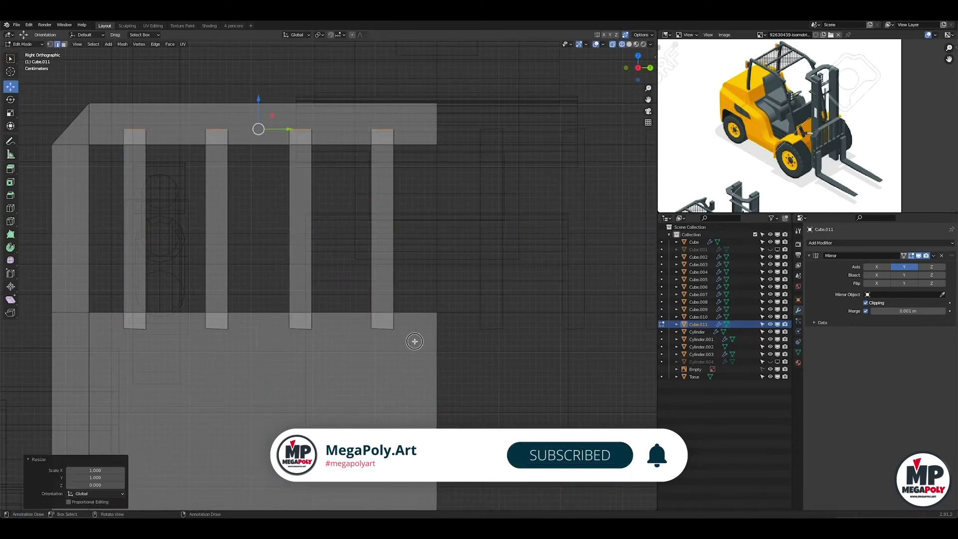
{"action": "middle_click_drag", "start_coordinate": [94, 320], "coordinate": [348, 311]}
{"action": "key", "text": "alt+z"}
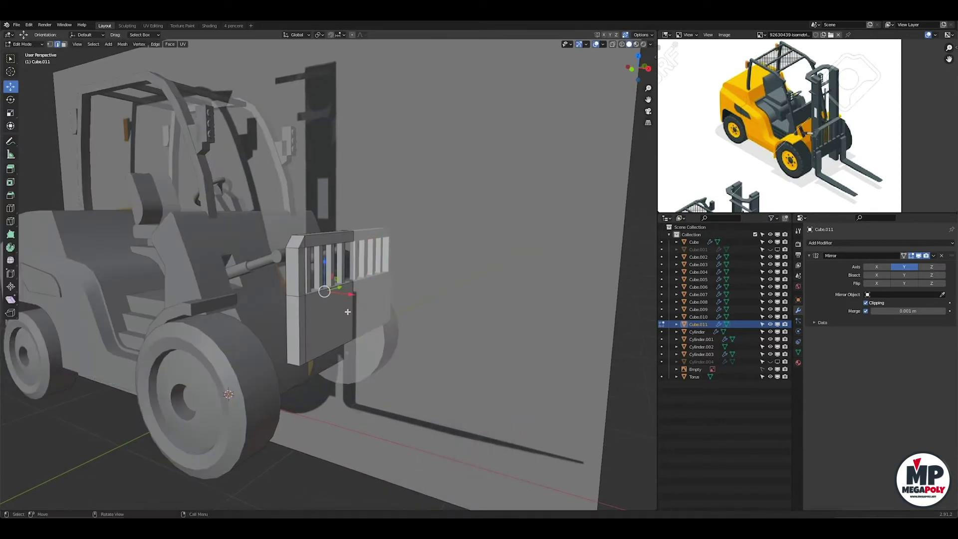
Loop cut the carriage's lower plate and extrude the fork section out of it.
{"action": "left_click", "coordinate": [336, 298]}
{"action": "middle_click_drag", "start_coordinate": [319, 319], "coordinate": [296, 343]}
{"action": "key", "text": "ctrl+r"}
{"action": "left_click", "coordinate": [296, 343]}
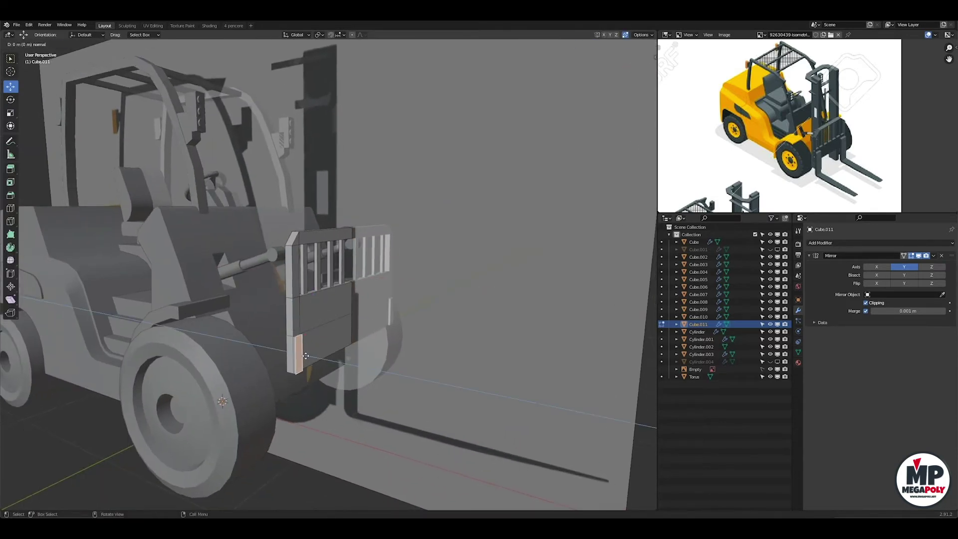
{"action": "left_click", "coordinate": [307, 356]}
{"action": "scroll", "coordinate": [242, 315], "scroll_direction": "up", "scroll_amount": 3}
{"action": "left_click", "coordinate": [278, 311]}
{"action": "middle_click_drag", "start_coordinate": [277, 310], "coordinate": [319, 346]}
{"action": "left_click", "coordinate": [299, 309]}
Align the fork upright and fork bar with the reference in see-through front view.
{"action": "key", "text": "KP_1"}
{"action": "left_click", "coordinate": [298, 407]}
{"action": "middle_click_drag", "start_coordinate": [364, 125], "coordinate": [384, 163], "text": "shift"}
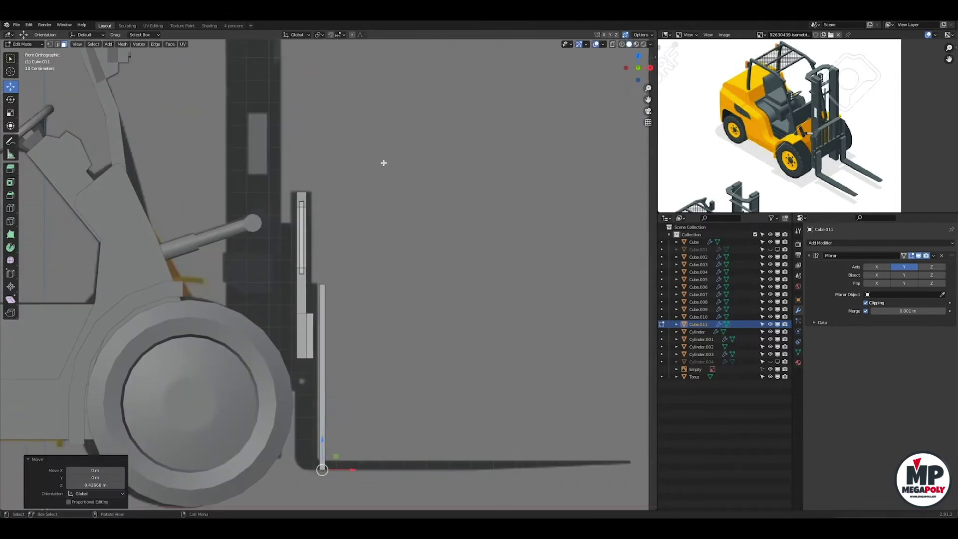
{"action": "left_click_drag", "start_coordinate": [336, 273], "coordinate": [341, 286]}
{"action": "key", "text": "alt+z"}
{"action": "mouse_move", "coordinate": [354, 379]}
{"action": "middle_mouse_down", "text": "shift"}
{"action": "mouse_move", "coordinate": [351, 308]}
{"action": "mouse_move", "coordinate": [322, 275]}
{"action": "middle_mouse_up", "text": "shift"}
{"action": "left_click", "coordinate": [339, 306]}
{"action": "key", "text": "ctrl+r"}
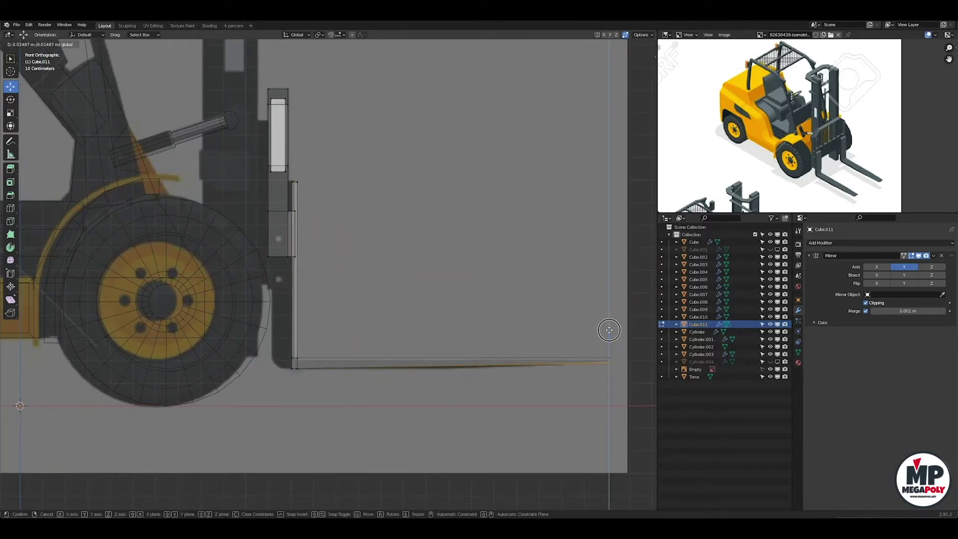
{"action": "left_click", "coordinate": [610, 359]}
Move the fork's upright corner and scale the fork to its width.
{"action": "middle_click_drag", "start_coordinate": [552, 325], "coordinate": [349, 294]}
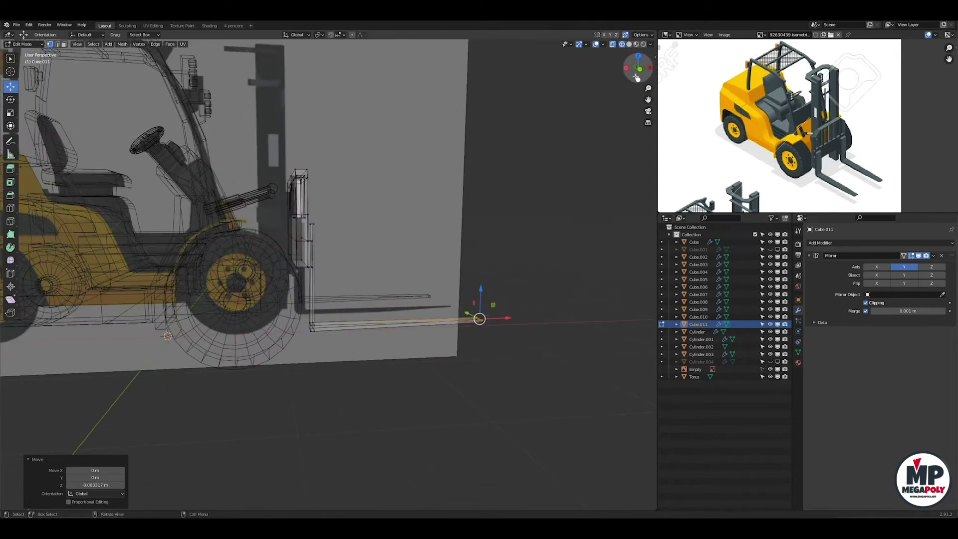
{"action": "scroll", "coordinate": [350, 295], "scroll_direction": "up", "scroll_amount": 5}
{"action": "left_click", "coordinate": [321, 261]}
{"action": "left_click", "coordinate": [322, 264]}
{"action": "middle_click_drag", "start_coordinate": [322, 264], "coordinate": [334, 240]}
{"action": "key", "text": "shift+z"}
{"action": "key", "text": "shift+z"}
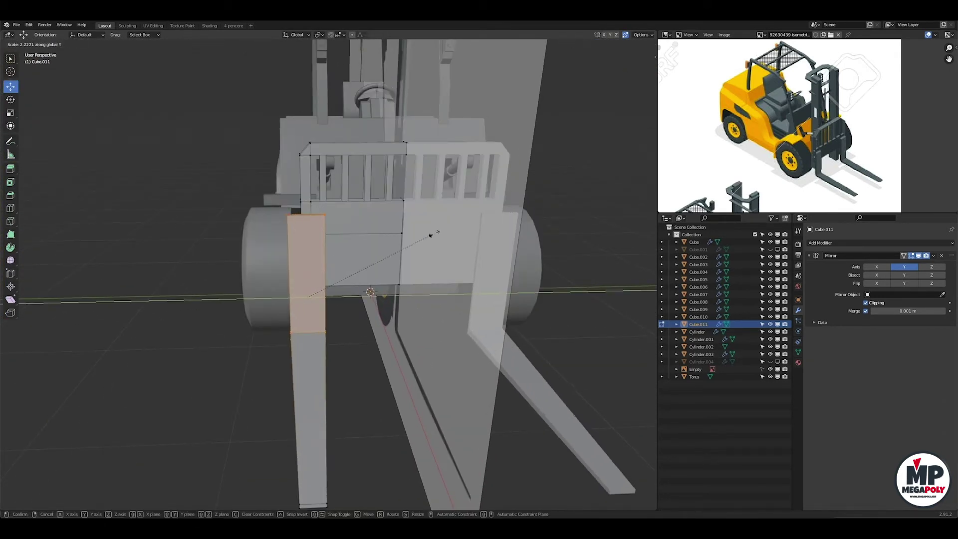
{"action": "left_click", "coordinate": [416, 239]}
Bevel the fork bend and return to Object Mode.
{"action": "middle_click_drag", "start_coordinate": [306, 299], "coordinate": [319, 260]}
{"action": "scroll", "coordinate": [319, 259], "scroll_direction": "up", "scroll_amount": 3}
{"action": "scroll", "coordinate": [381, 240], "scroll_direction": "up", "scroll_amount": 2}
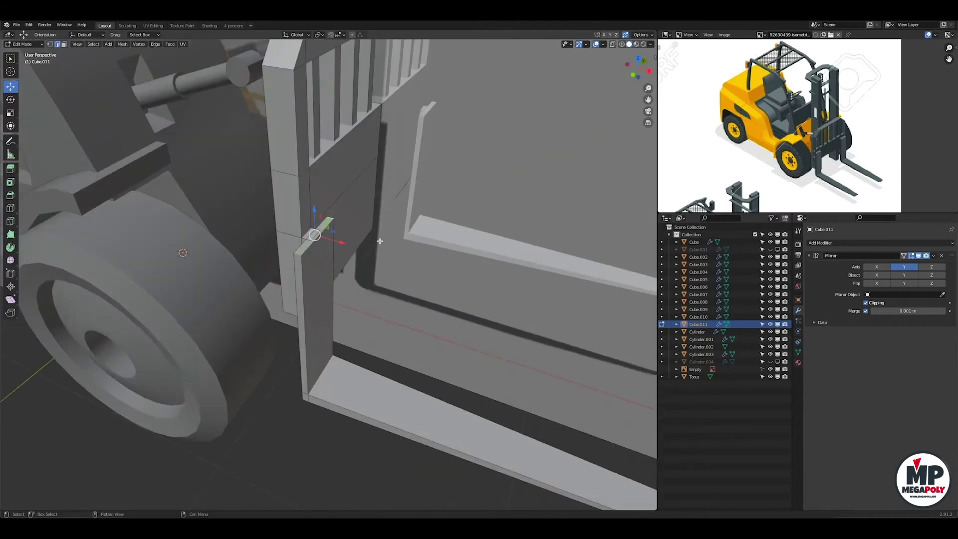
{"action": "left_click", "coordinate": [401, 255]}
{"action": "key", "text": "Tab"}
{"action": "scroll", "coordinate": [558, 254], "scroll_direction": "down", "scroll_amount": 6}
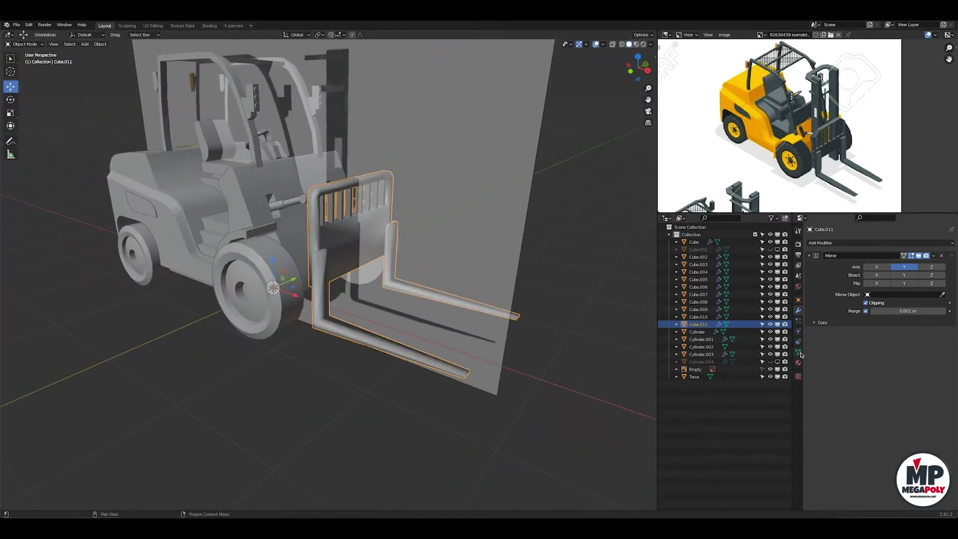
{"action": "mouse_move", "coordinate": [558, 255]}
{"action": "middle_mouse_down"}
{"action": "mouse_move", "coordinate": [479, 301]}
{"action": "mouse_move", "coordinate": [350, 299]}
{"action": "mouse_move", "coordinate": [391, 342]}
{"action": "mouse_move", "coordinate": [389, 359]}
{"action": "middle_mouse_up"}
Select one whole fork piece in Edit Mode, then return to Object Mode in side view.
{"action": "key", "text": "Tab"}
{"action": "scroll", "coordinate": [330, 309], "scroll_direction": "up", "scroll_amount": 3}
{"action": "key", "text": "l"}
{"action": "key", "text": "Tab"}
{"action": "scroll", "coordinate": [349, 304], "scroll_direction": "down", "scroll_amount": 5}
{"action": "key", "text": "KP_3"}
Add a new cube and move it along Y so it sits under the mast.
{"action": "key", "text": "shift+a"}
{"action": "left_click", "coordinate": [319, 363]}
{"action": "key", "text": "Tab"}
{"action": "middle_click_drag", "start_coordinate": [320, 363], "coordinate": [323, 345]}
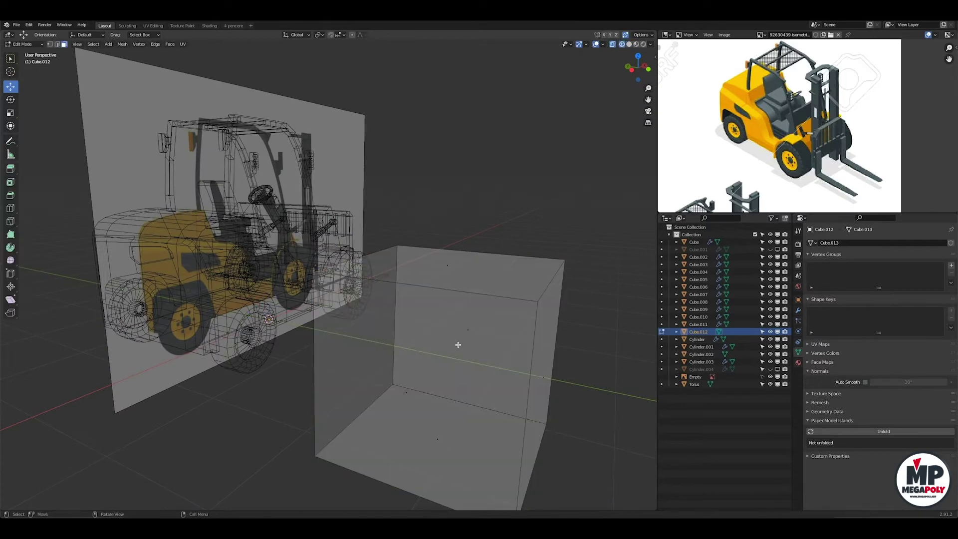
{"action": "key", "text": "g"}
{"action": "key", "text": "y"}
{"action": "key", "text": "KP_1"}
{"action": "scroll", "coordinate": [257, 317], "scroll_direction": "up", "scroll_amount": 3}
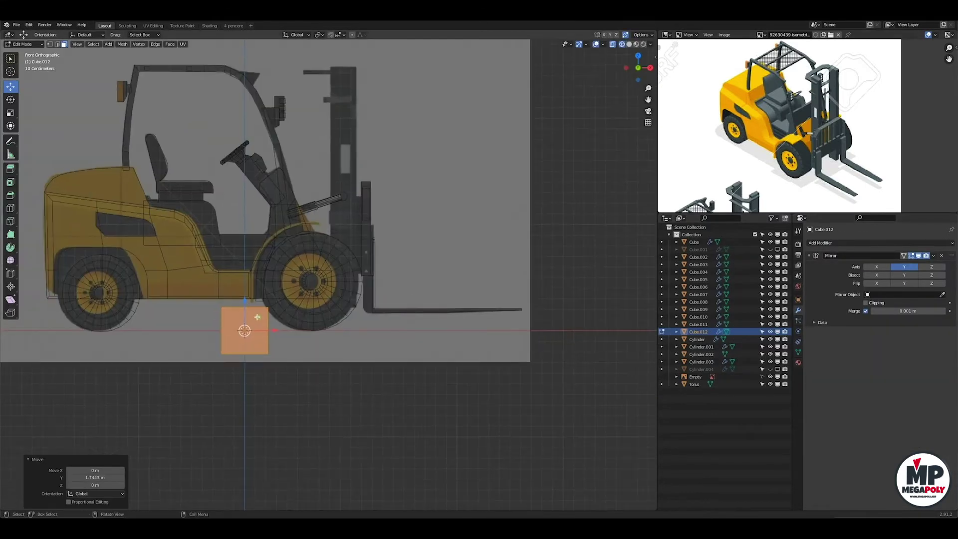
{"action": "left_click", "coordinate": [357, 237]}
Extrude the cube's top upward and narrow it into a tall mast column.
{"action": "scroll", "coordinate": [304, 268], "scroll_direction": "up", "scroll_amount": 3}
{"action": "scroll", "coordinate": [314, 349], "scroll_direction": "up", "scroll_amount": 2}
{"action": "scroll", "coordinate": [360, 364], "scroll_direction": "up", "scroll_amount": 2}
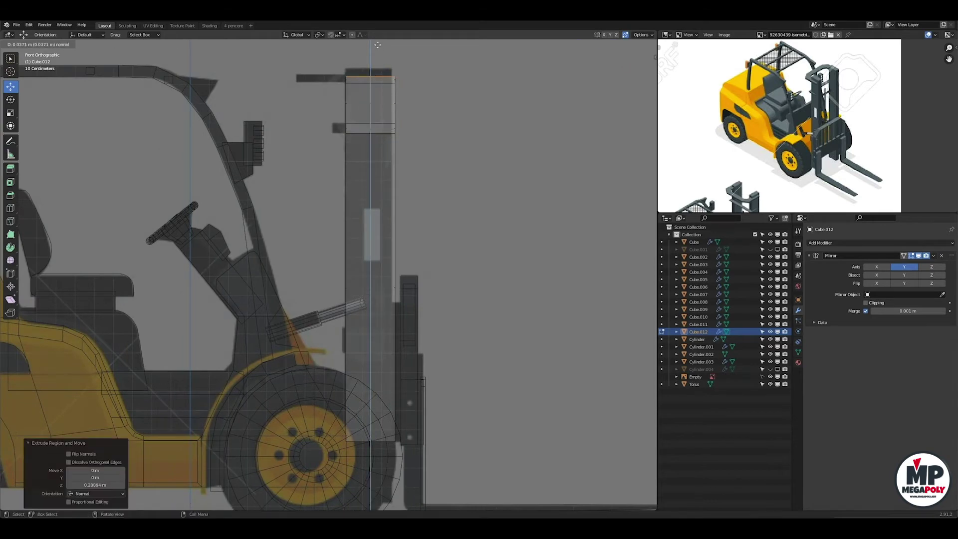
{"action": "scroll", "coordinate": [388, 438], "scroll_direction": "down", "scroll_amount": 1}
{"action": "middle_click_drag", "start_coordinate": [388, 438], "coordinate": [362, 337], "text": "shift"}
{"action": "left_click", "coordinate": [349, 268]}
{"action": "scroll", "coordinate": [349, 268], "scroll_direction": "up", "scroll_amount": 3}
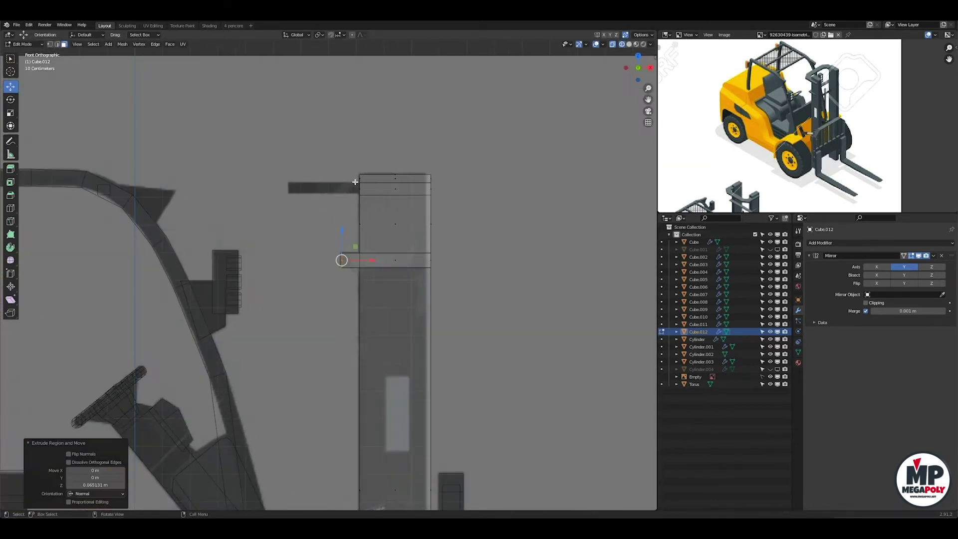
{"action": "scroll", "coordinate": [386, 467], "scroll_direction": "down", "scroll_amount": 2}
{"action": "left_click", "coordinate": [390, 171]}
{"action": "middle_click_drag", "start_coordinate": [390, 171], "coordinate": [365, 281]}
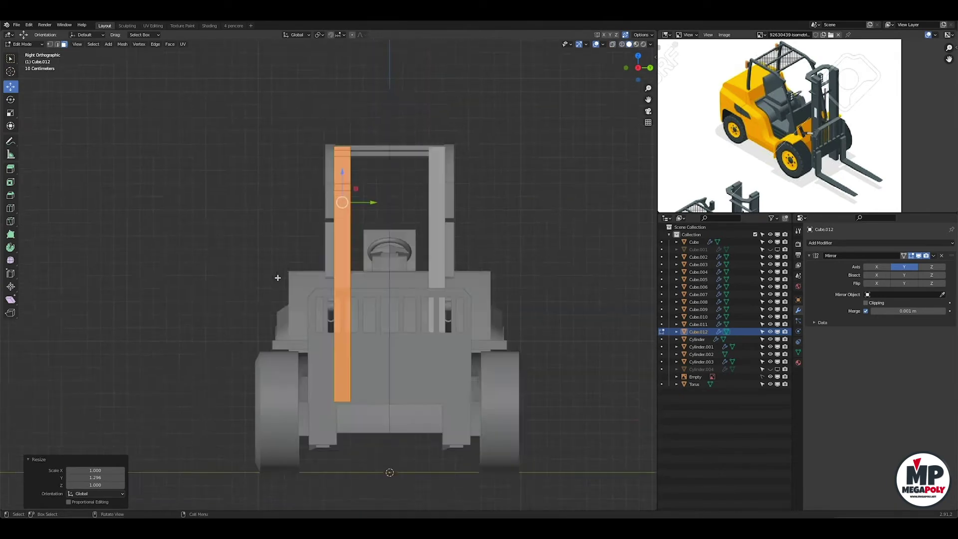
Move the column-top edge and face outward along X to extend the crossbar end.
{"action": "middle_click_drag", "start_coordinate": [277, 278], "coordinate": [369, 248]}
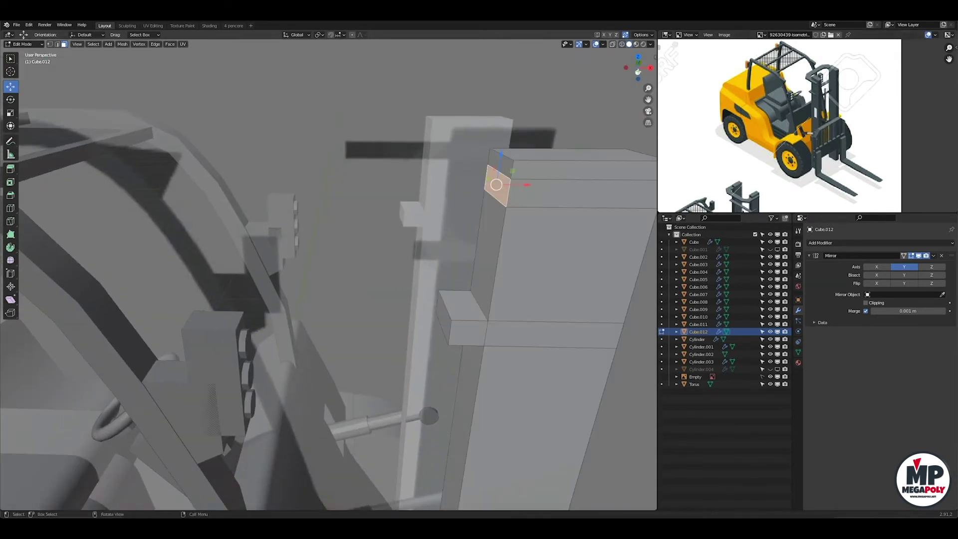
{"action": "mouse_move", "coordinate": [377, 249]}
{"action": "middle_mouse_down"}
{"action": "mouse_move", "coordinate": [347, 210]}
{"action": "mouse_move", "coordinate": [301, 208]}
{"action": "mouse_move", "coordinate": [321, 220]}
{"action": "middle_mouse_up"}
{"action": "key", "text": "2"}
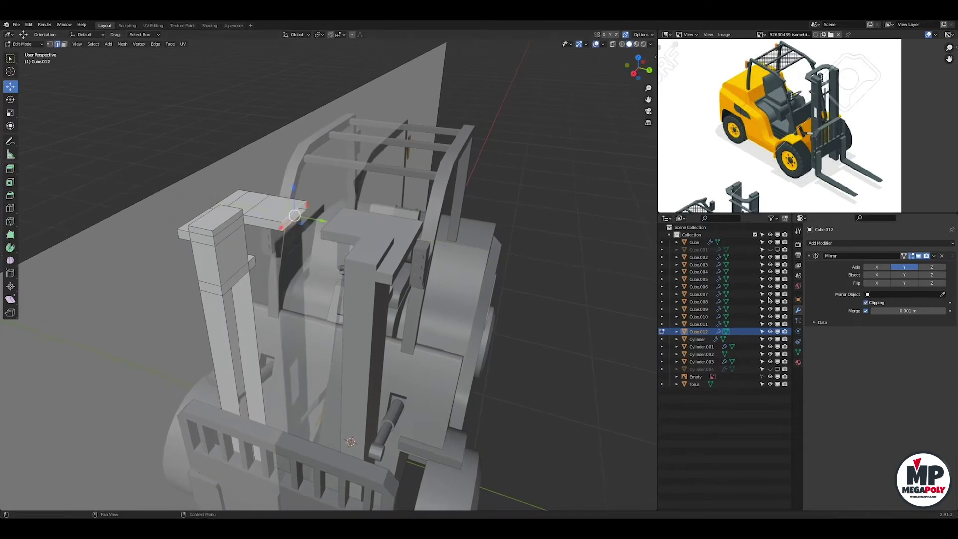
{"action": "middle_click_drag", "start_coordinate": [294, 278], "coordinate": [453, 155]}
{"action": "left_click", "coordinate": [449, 157]}
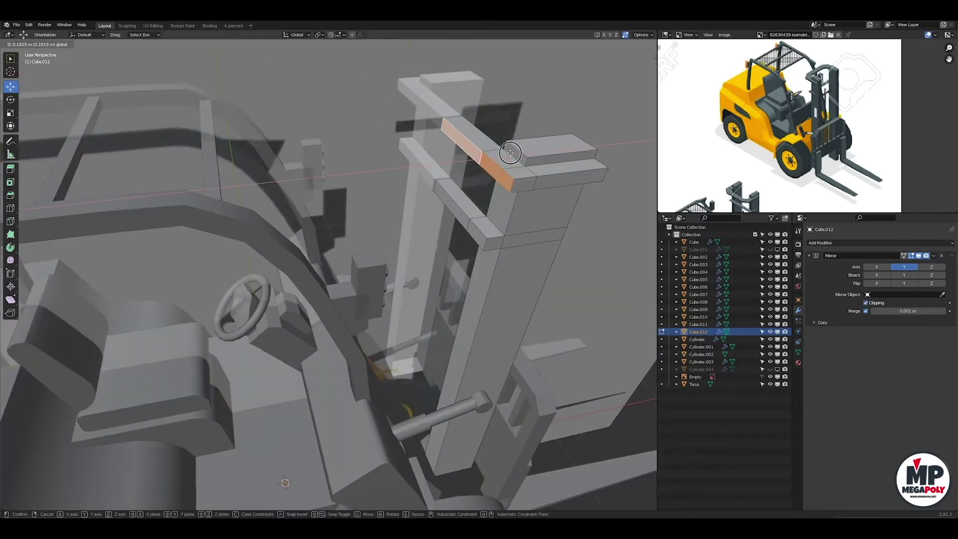
{"action": "left_click_drag", "start_coordinate": [453, 155], "coordinate": [467, 159]}
{"action": "mouse_move", "coordinate": [467, 159]}
{"action": "middle_mouse_down"}
{"action": "mouse_move", "coordinate": [435, 170]}
{"action": "mouse_move", "coordinate": [477, 138]}
{"action": "mouse_move", "coordinate": [429, 200]}
{"action": "mouse_move", "coordinate": [369, 195]}
{"action": "mouse_move", "coordinate": [350, 209]}
{"action": "middle_mouse_up"}
{"action": "left_click", "coordinate": [430, 185]}
{"action": "left_click", "coordinate": [439, 146]}
Extrude a face outward from the mast side and check it against the front reference.
{"action": "key", "text": "Tab"}
{"action": "key", "text": "Tab"}
{"action": "scroll", "coordinate": [339, 235], "scroll_direction": "up", "scroll_amount": 5}
{"action": "key", "text": "e"}
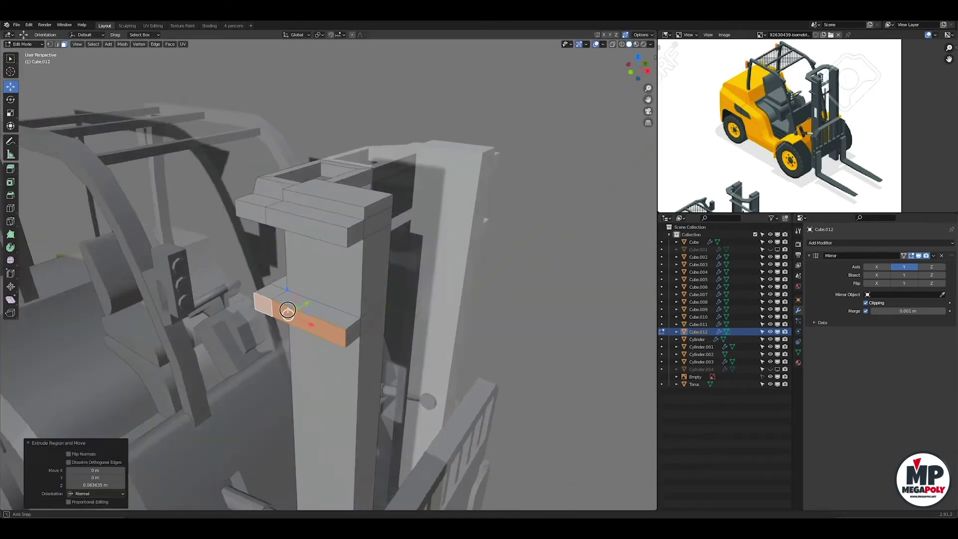
{"action": "middle_click_drag", "start_coordinate": [275, 313], "coordinate": [399, 302]}
{"action": "key", "text": "2"}
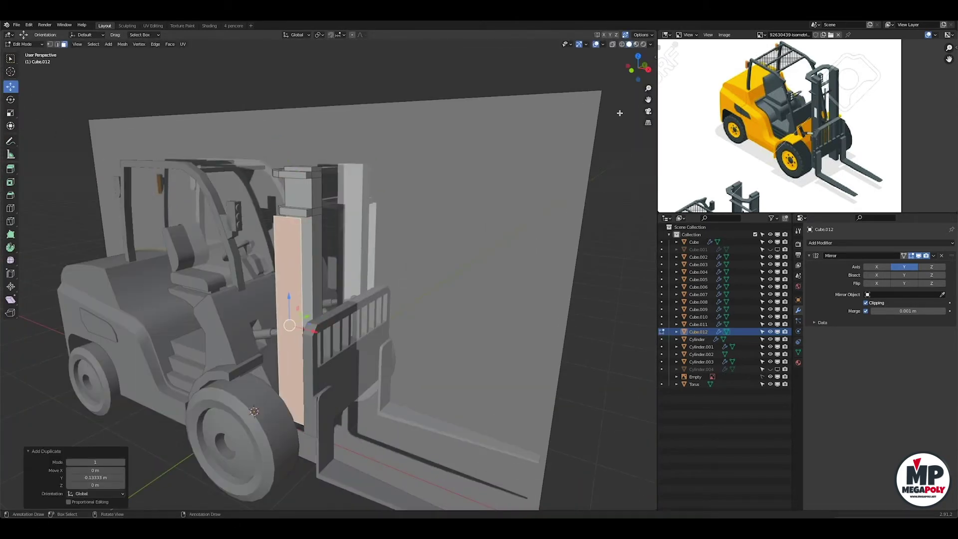
{"action": "key", "text": "KP_1"}
{"action": "key", "text": "s"}
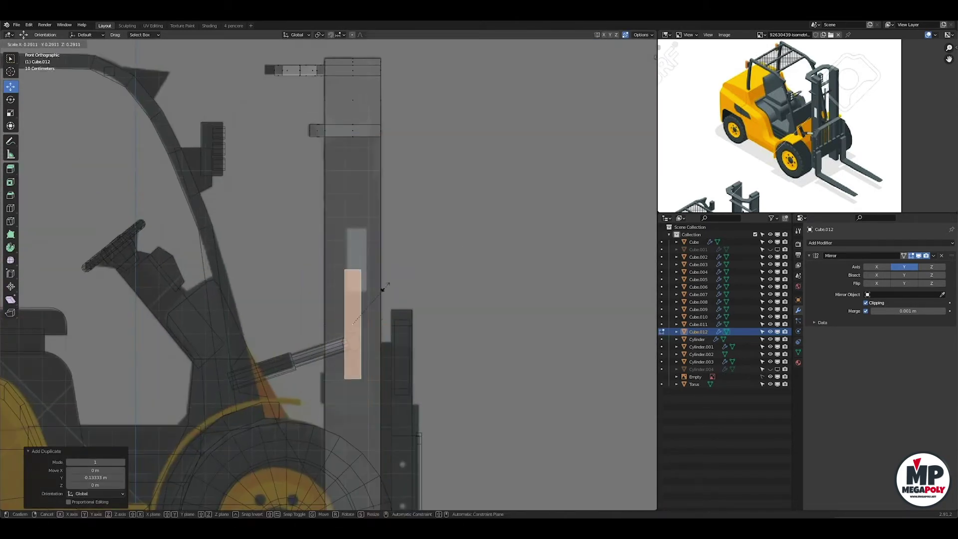
{"action": "right_click", "coordinate": [368, 251]}
Select the connected mast piece and review it in side and solid perspective views.
{"action": "scroll", "coordinate": [392, 261], "scroll_direction": "up", "scroll_amount": 2}
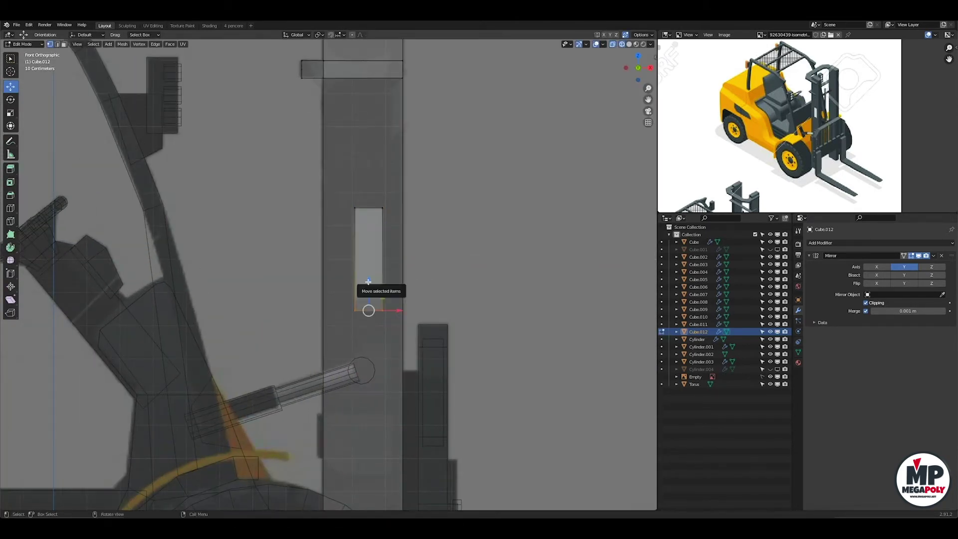
{"action": "key", "text": "l"}
{"action": "key", "text": "KP_3"}
{"action": "middle_click_drag", "start_coordinate": [384, 209], "coordinate": [320, 208], "text": "shift"}
{"action": "key", "text": "Tab"}
{"action": "mouse_move", "coordinate": [308, 254]}
{"action": "middle_mouse_down"}
{"action": "mouse_move", "coordinate": [573, 331]}
{"action": "mouse_move", "coordinate": [338, 233]}
{"action": "middle_mouse_up"}
{"action": "key", "text": "shift+z"}
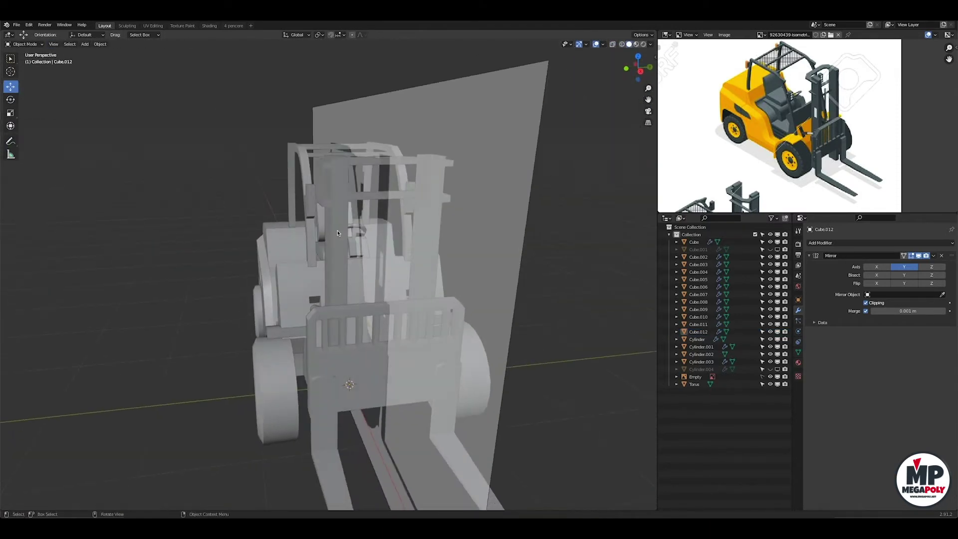
Duplicate a face on the mast upright and shrink it into a side bracket.
{"action": "key", "text": "Tab"}
{"action": "scroll", "coordinate": [389, 178], "scroll_direction": "up", "scroll_amount": 4}
{"action": "mouse_move", "coordinate": [389, 178]}
{"action": "middle_mouse_down"}
{"action": "mouse_move", "coordinate": [319, 280]}
{"action": "mouse_move", "coordinate": [323, 360]}
{"action": "middle_mouse_up"}
{"action": "left_click", "coordinate": [319, 280]}
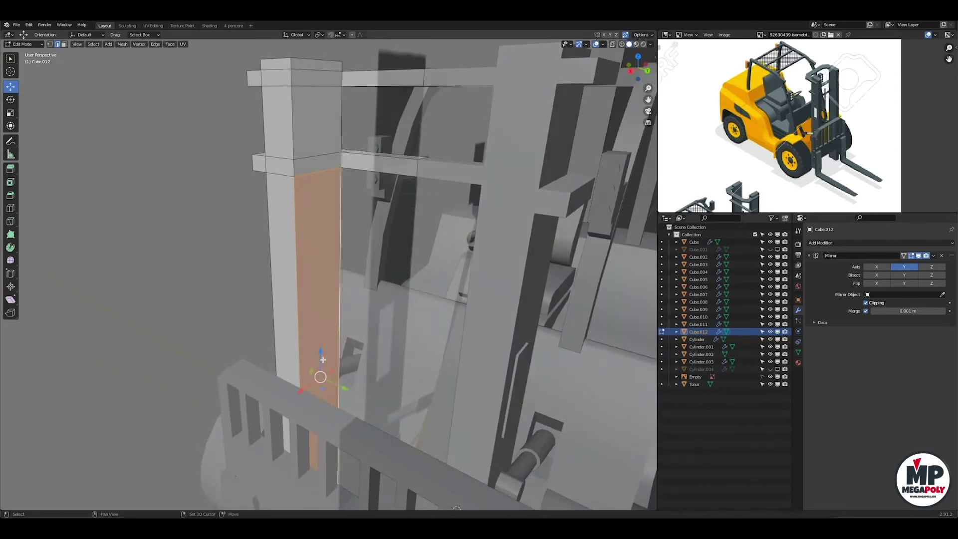
{"action": "key", "text": "shift+d"}
{"action": "left_click", "coordinate": [550, 399]}
{"action": "key", "text": "s"}
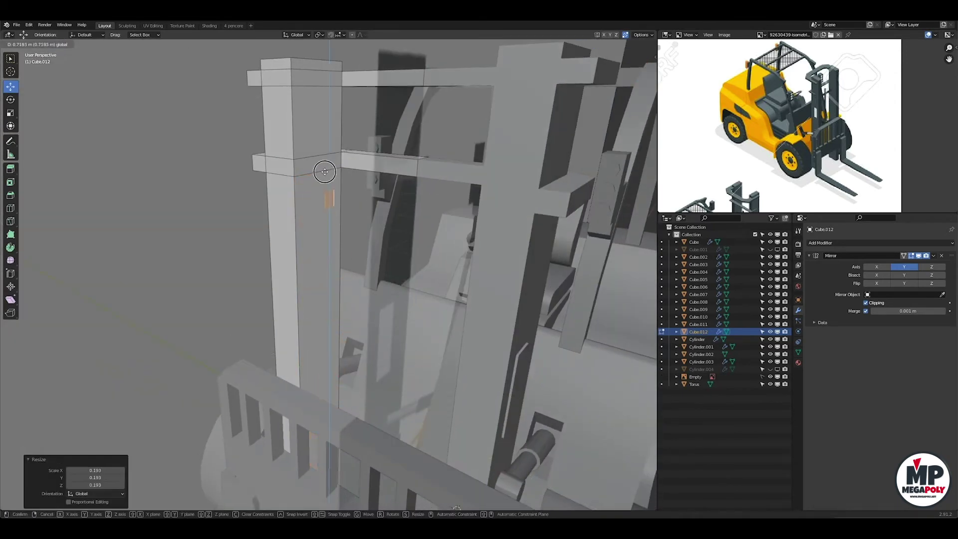
{"action": "left_click", "coordinate": [434, 207]}
Move the bracket edge along Y and delete the unwanted mast faces.
{"action": "mouse_move", "coordinate": [434, 207]}
{"action": "middle_mouse_down"}
{"action": "mouse_move", "coordinate": [371, 196]}
{"action": "mouse_move", "coordinate": [330, 173]}
{"action": "mouse_move", "coordinate": [328, 140]}
{"action": "middle_mouse_up"}
{"action": "key", "text": "alt+z"}
{"action": "key", "text": "g"}
{"action": "key", "text": "y"}
{"action": "left_click", "coordinate": [370, 197]}
{"action": "key", "text": "alt+z"}
{"action": "left_click", "coordinate": [328, 139]}
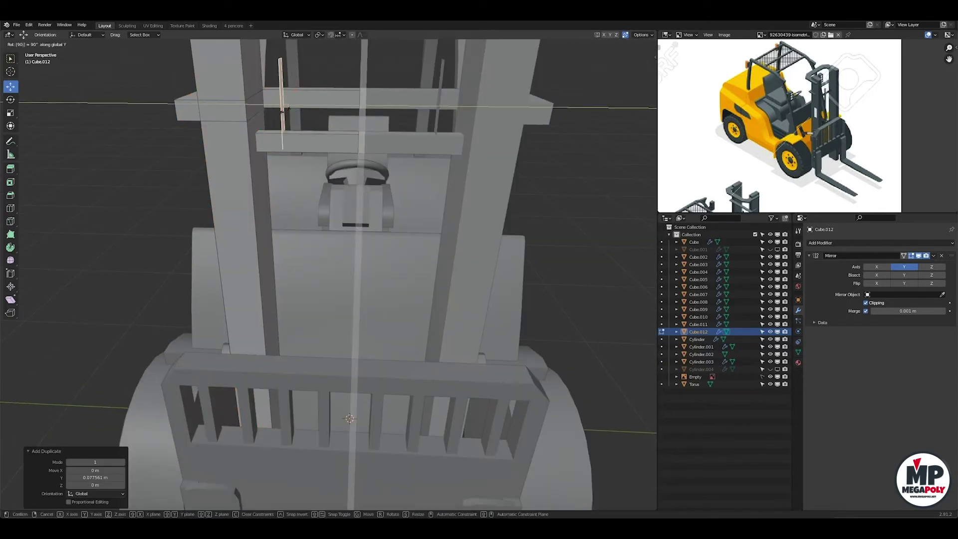
{"action": "left_click", "coordinate": [286, 111]}
Raise the connected mast piece to line up with the side-view reference.
{"action": "key", "text": "l"}
{"action": "mouse_move", "coordinate": [285, 111]}
{"action": "middle_mouse_down"}
{"action": "mouse_move", "coordinate": [371, 121]}
{"action": "mouse_move", "coordinate": [379, 372]}
{"action": "middle_mouse_up"}
{"action": "left_click", "coordinate": [373, 136]}
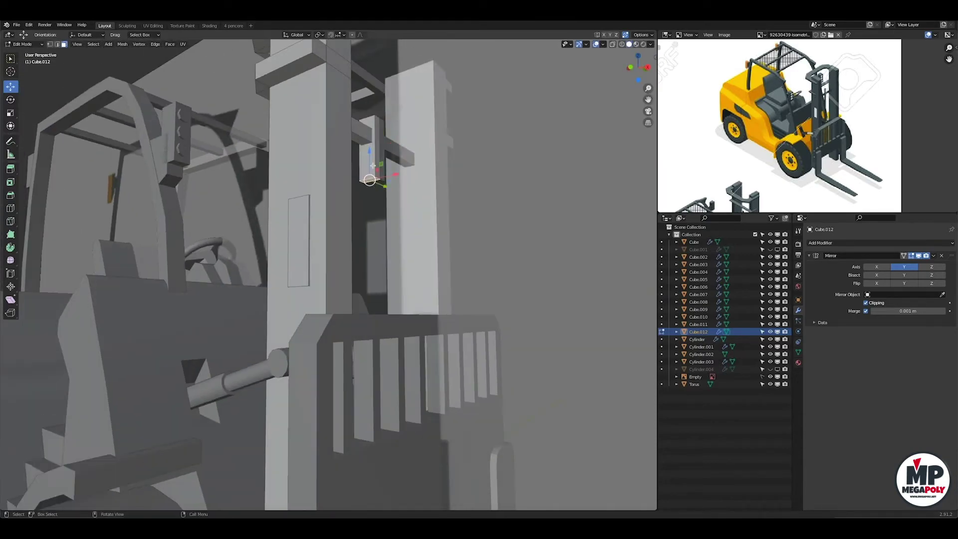
{"action": "key", "text": "alt+z"}
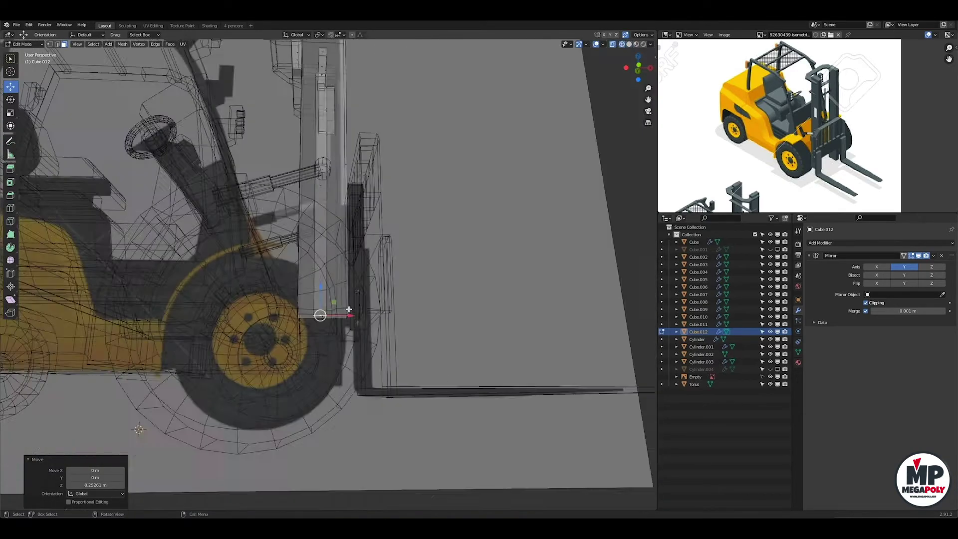
{"action": "middle_click_drag", "start_coordinate": [378, 372], "coordinate": [330, 279]}
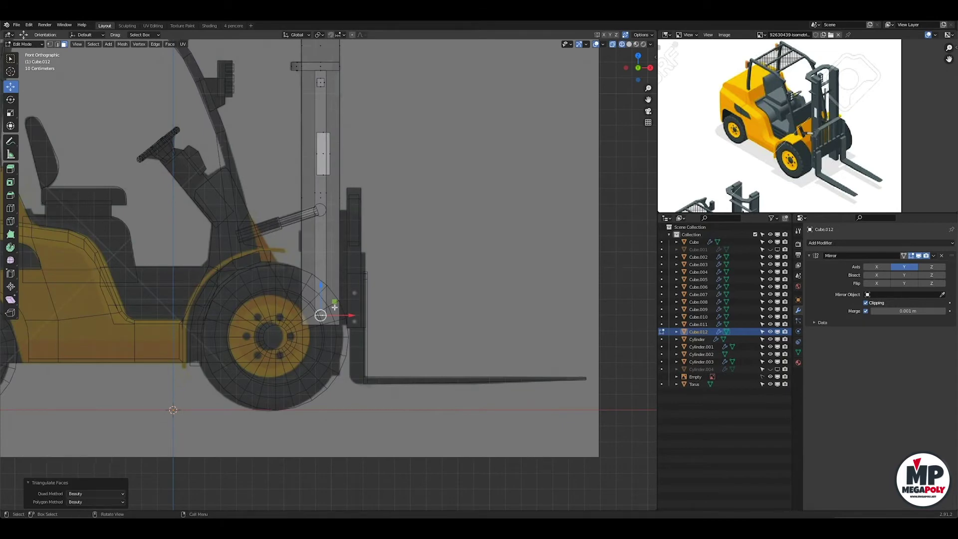
Add a loop cut along the mast and extrude the selected faces upward.
{"action": "key", "text": "ctrl+r"}
{"action": "left_click", "coordinate": [328, 211]}
{"action": "middle_click_drag", "start_coordinate": [327, 211], "coordinate": [521, 208]}
{"action": "key", "text": "alt+z"}
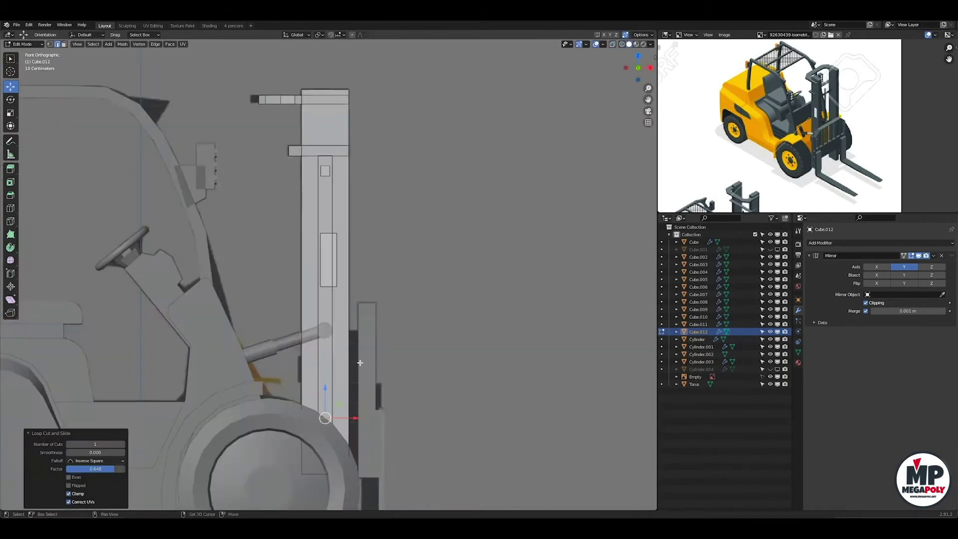
{"action": "key", "text": "alt+z"}
{"action": "scroll", "coordinate": [522, 208], "scroll_direction": "down", "scroll_amount": 3}
{"action": "middle_click_drag", "start_coordinate": [521, 207], "coordinate": [293, 320]}
{"action": "key", "text": "e"}
{"action": "left_click", "coordinate": [293, 319]}
Delete the extra faces, return to Object Mode, and frame the seat in view.
{"action": "key", "text": "x"}
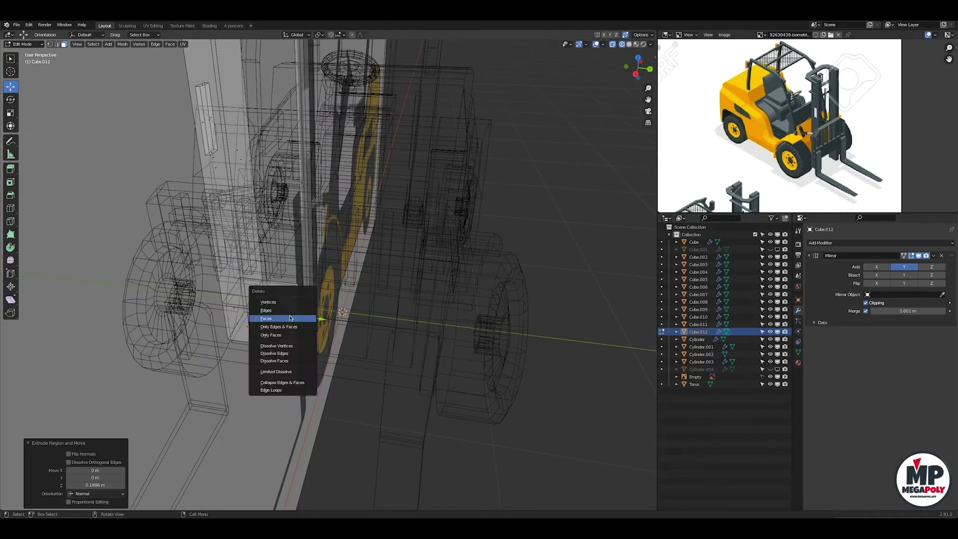
{"action": "key", "text": "Tab"}
{"action": "scroll", "coordinate": [313, 329], "scroll_direction": "down", "scroll_amount": 5}
{"action": "key", "text": "alt+z"}
{"action": "mouse_move", "coordinate": [313, 330]}
{"action": "middle_mouse_down"}
{"action": "mouse_move", "coordinate": [428, 267]}
{"action": "mouse_move", "coordinate": [328, 261]}
{"action": "middle_mouse_up"}
{"action": "left_click", "coordinate": [274, 213]}
{"action": "key", "text": "KP_Decimal"}
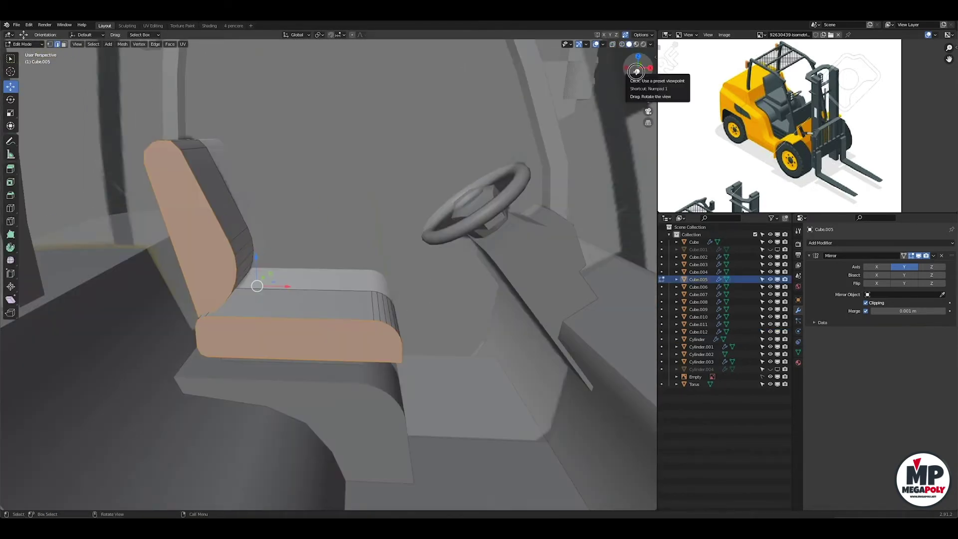
Frame the seat in front view and enter Edit Mode on its mesh.
{"action": "key", "text": "KP_1"}
{"action": "key", "text": "alt+z"}
{"action": "key", "text": "Tab"}
{"action": "key", "text": "alt+z"}
{"action": "mouse_move", "coordinate": [410, 268]}
{"action": "middle_mouse_down"}
{"action": "mouse_move", "coordinate": [336, 325]}
{"action": "mouse_move", "coordinate": [306, 274]}
{"action": "middle_mouse_up"}
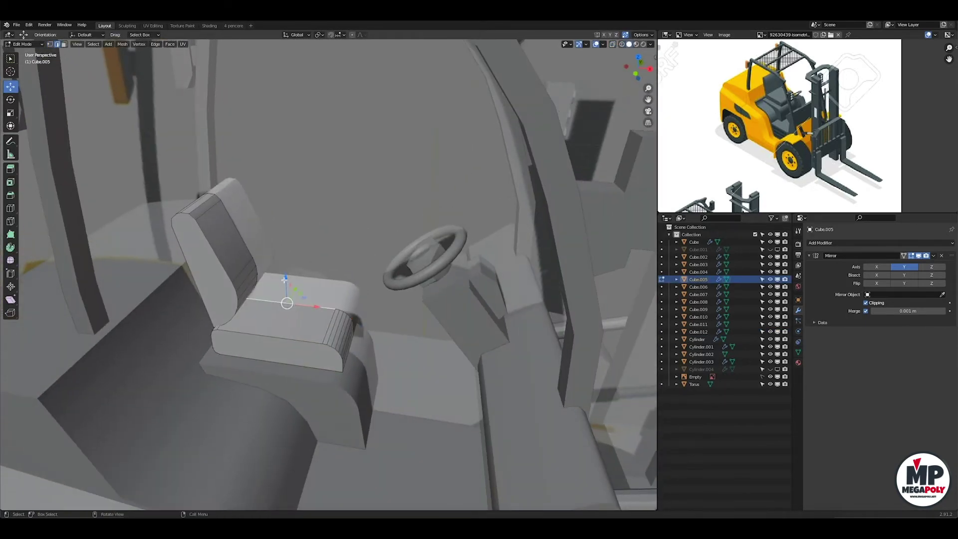
{"action": "key", "text": "Tab"}
{"action": "scroll", "coordinate": [306, 274], "scroll_direction": "down", "scroll_amount": 4}
{"action": "key", "text": "KP_Decimal"}
{"action": "key", "text": "Tab"}
{"action": "key", "text": "KP_1"}
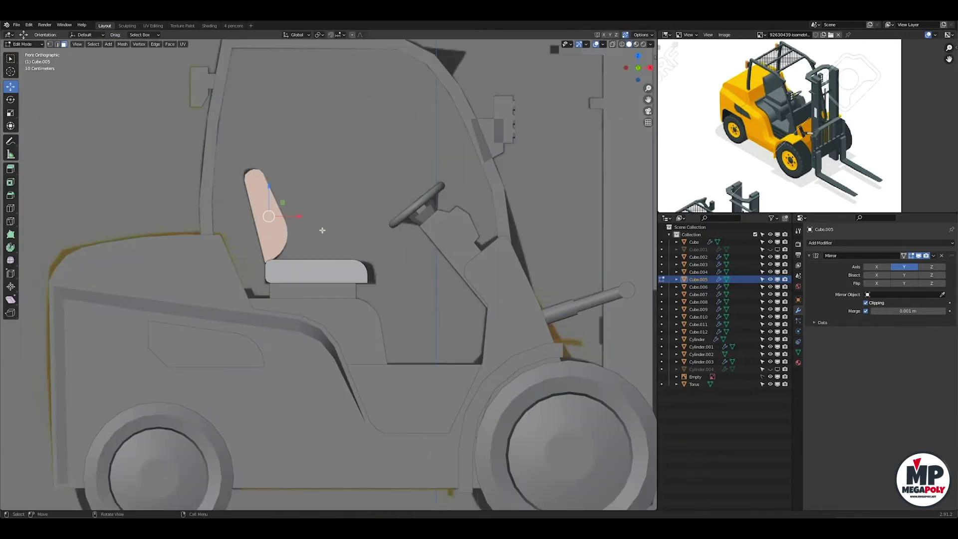
Duplicate a seat piece and rotate it into place as an armrest beside the cushion.
{"action": "key", "text": "shift+d"}
{"action": "left_click", "coordinate": [349, 213]}
{"action": "key", "text": "r"}
{"action": "left_click", "coordinate": [312, 222]}
{"action": "middle_click_drag", "start_coordinate": [312, 222], "coordinate": [479, 454]}
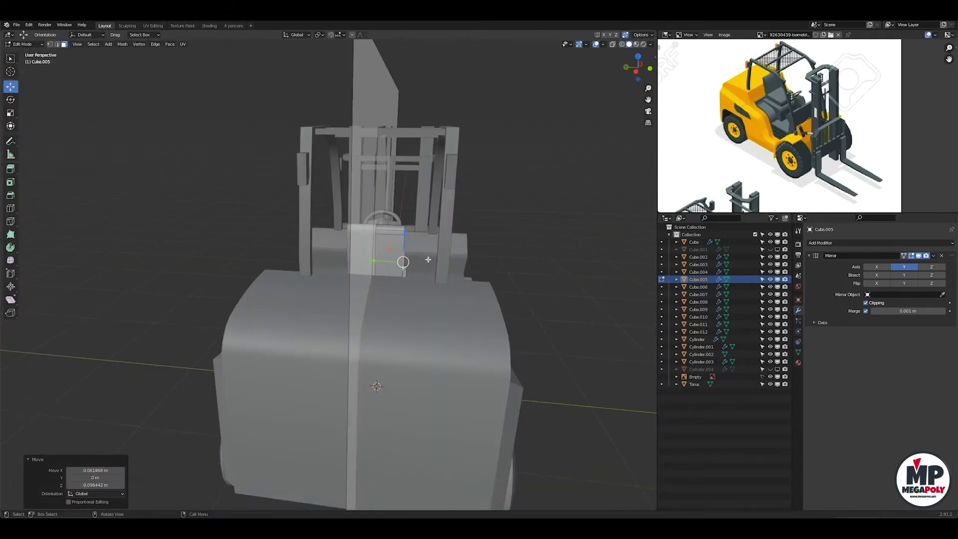
{"action": "scroll", "coordinate": [479, 454], "scroll_direction": "up", "scroll_amount": 3}
{"action": "scroll", "coordinate": [369, 300], "scroll_direction": "up", "scroll_amount": 4}
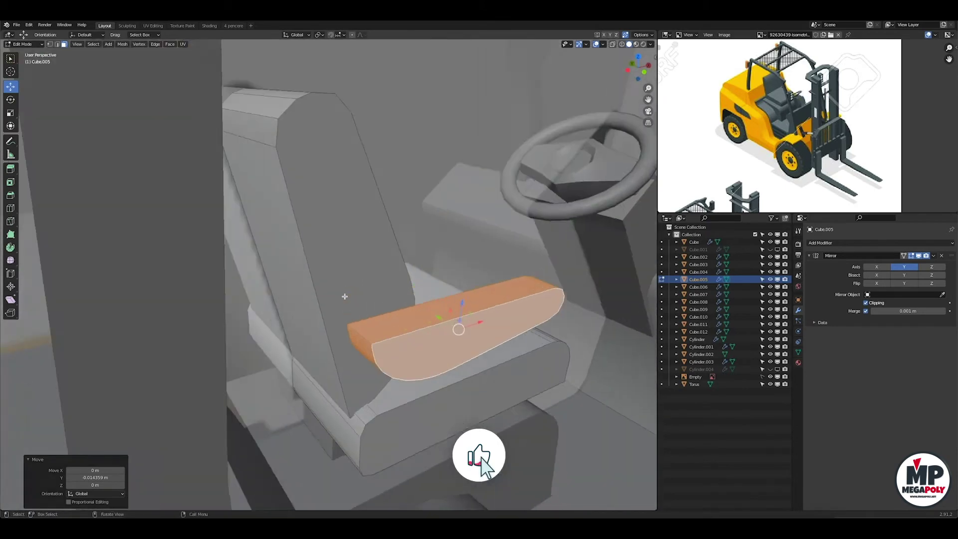
{"action": "middle_click_drag", "start_coordinate": [369, 300], "coordinate": [367, 259]}
Bevel the armrest's front edge in edge select mode.
{"action": "key", "text": "2"}
{"action": "key", "text": "ctrl+b"}
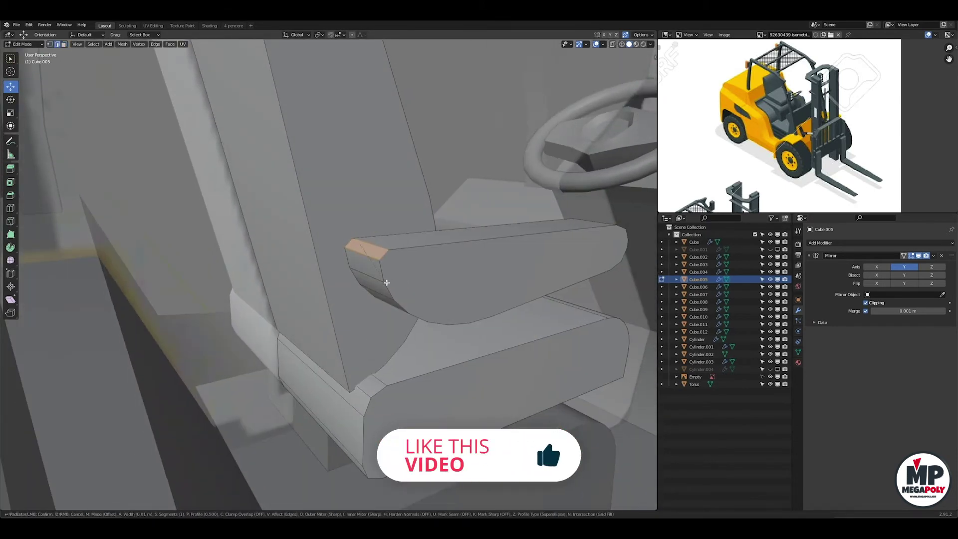
{"action": "left_click", "coordinate": [387, 283]}
{"action": "scroll", "coordinate": [387, 283], "scroll_direction": "down", "scroll_amount": 3}
{"action": "scroll", "coordinate": [349, 256], "scroll_direction": "up", "scroll_amount": 4}
{"action": "left_click_drag", "start_coordinate": [409, 192], "coordinate": [408, 190]}
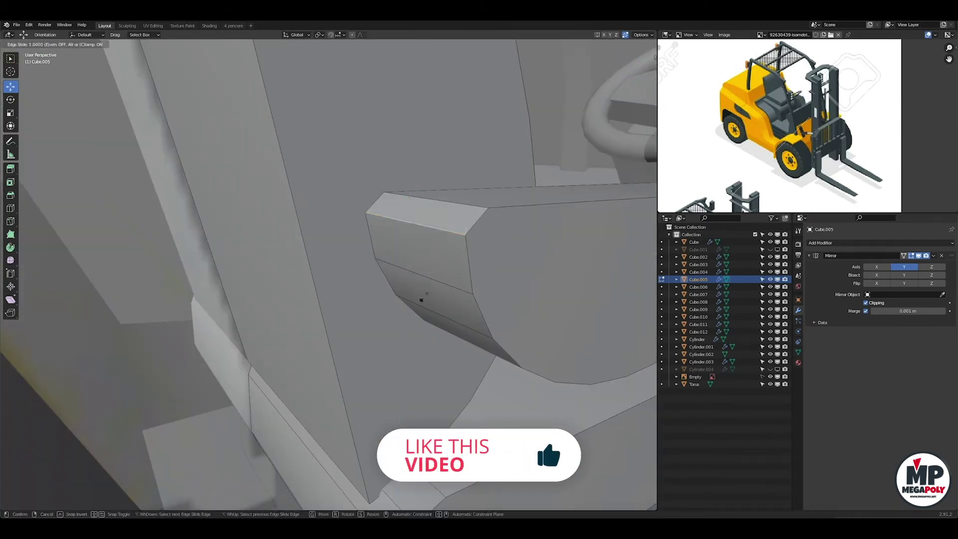
{"action": "left_click", "coordinate": [456, 241]}
Undo the armrest bevel and return to Object Mode.
{"action": "key", "text": "ctrl+z"}
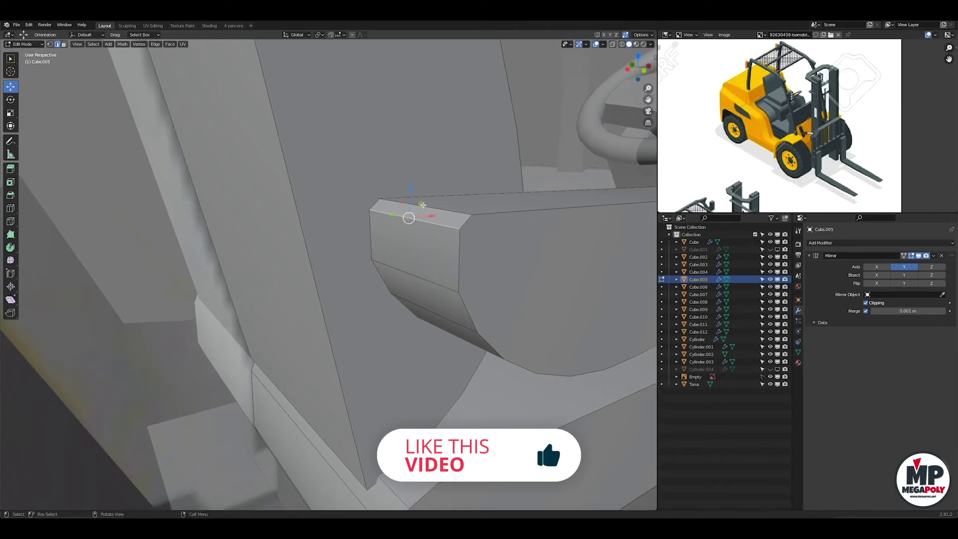
{"action": "key", "text": "Escape"}
{"action": "key", "text": "Tab"}
{"action": "scroll", "coordinate": [412, 212], "scroll_direction": "down", "scroll_amount": 5}
{"action": "scroll", "coordinate": [500, 324], "scroll_direction": "down", "scroll_amount": 3}
{"action": "scroll", "coordinate": [541, 381], "scroll_direction": "down", "scroll_amount": 2}
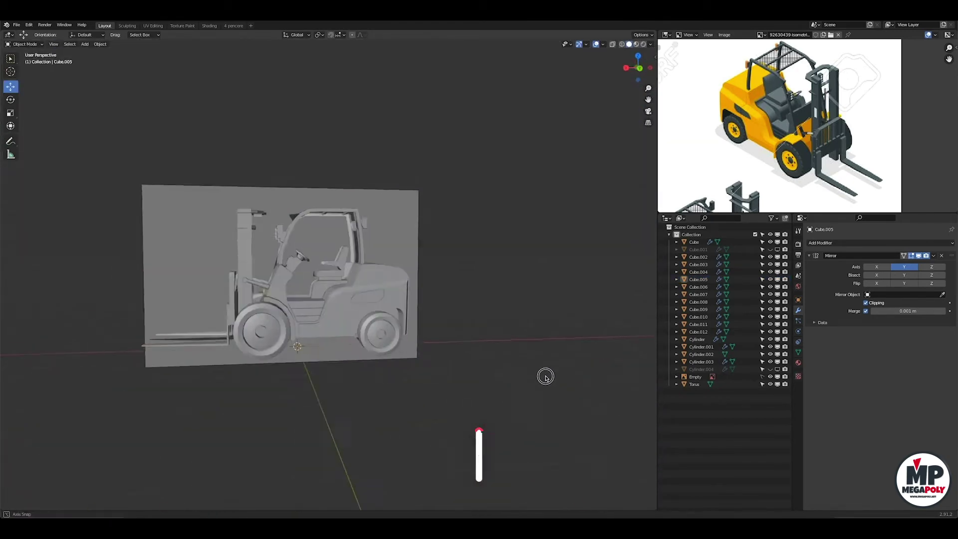
Add a new cube, enter its Edit Mode, and give it a Mirror modifier.
{"action": "scroll", "coordinate": [548, 407], "scroll_direction": "down", "scroll_amount": 1}
{"action": "scroll", "coordinate": [350, 300], "scroll_direction": "up", "scroll_amount": 3}
{"action": "key", "text": "shift+a"}
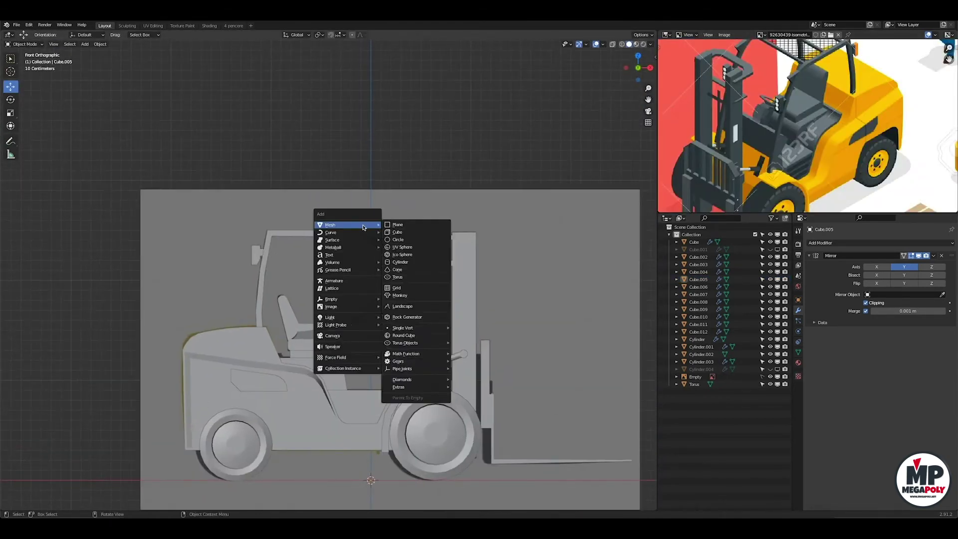
{"action": "left_click", "coordinate": [330, 227]}
{"action": "key", "text": "Tab"}
{"action": "middle_click_drag", "start_coordinate": [349, 300], "coordinate": [339, 363]}
{"action": "left_click", "coordinate": [881, 243]}
{"action": "left_click", "coordinate": [848, 279]}
Shrink the cube, mirror it across Y instead of X, and move it to the cab roof.
{"action": "key", "text": "s"}
{"action": "key", "text": "KP_1"}
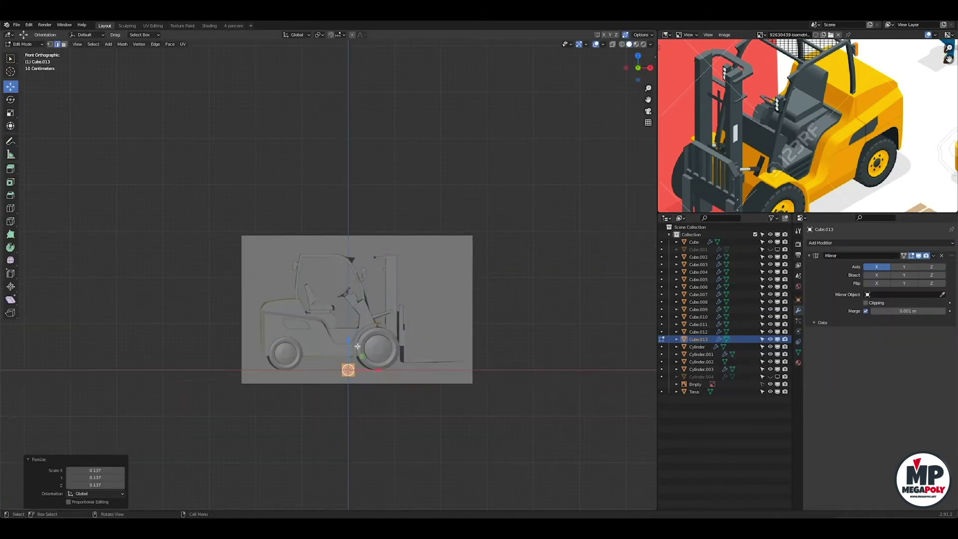
{"action": "scroll", "coordinate": [365, 249], "scroll_direction": "up", "scroll_amount": 3}
{"action": "key", "text": "g"}
{"action": "left_click", "coordinate": [877, 267]}
{"action": "left_click", "coordinate": [905, 267]}
{"action": "scroll", "coordinate": [424, 214], "scroll_direction": "up", "scroll_amount": 4}
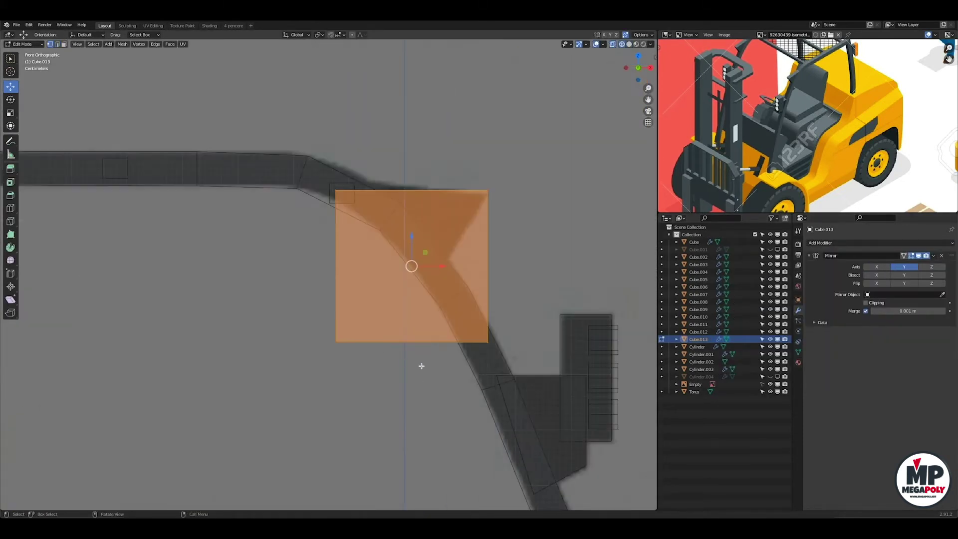
{"action": "key", "text": "g"}
{"action": "left_click", "coordinate": [507, 261]}
Move the corner vertices onto the roof line to form a triangular gusset.
{"action": "left_click", "coordinate": [336, 259]}
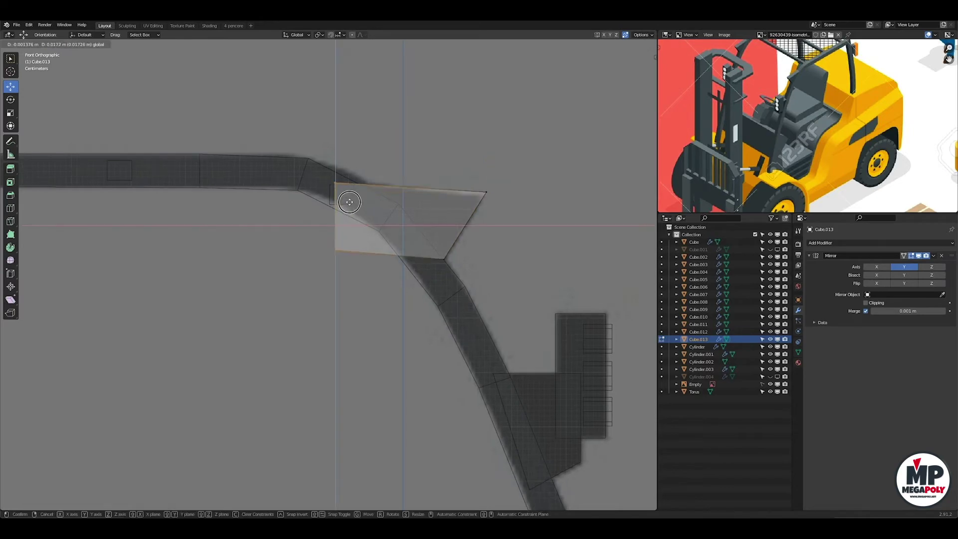
{"action": "key", "text": "g"}
{"action": "key", "text": "z"}
{"action": "left_click", "coordinate": [457, 256]}
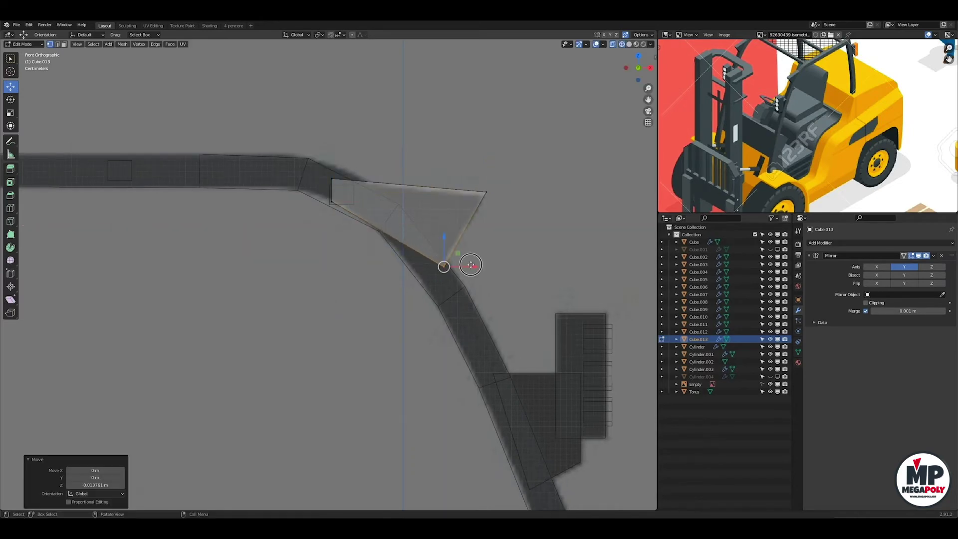
{"action": "key", "text": "g"}
{"action": "key", "text": "x"}
{"action": "left_click", "coordinate": [452, 249]}
{"action": "scroll", "coordinate": [450, 243], "scroll_direction": "down", "scroll_amount": 3}
Rescale and reposition Cube.013 in Right Orthographic view.
{"action": "middle_click_drag", "start_coordinate": [450, 244], "coordinate": [373, 279]}
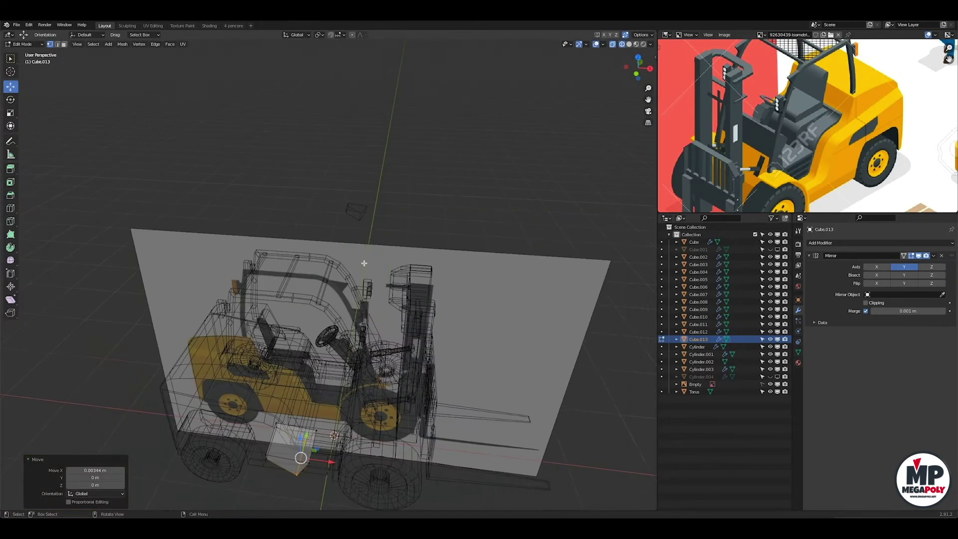
{"action": "key", "text": "KP_Divide"}
{"action": "left_click", "coordinate": [77, 44]}
{"action": "left_click", "coordinate": [200, 107]}
{"action": "key", "text": "KP_3"}
{"action": "key", "text": "s"}
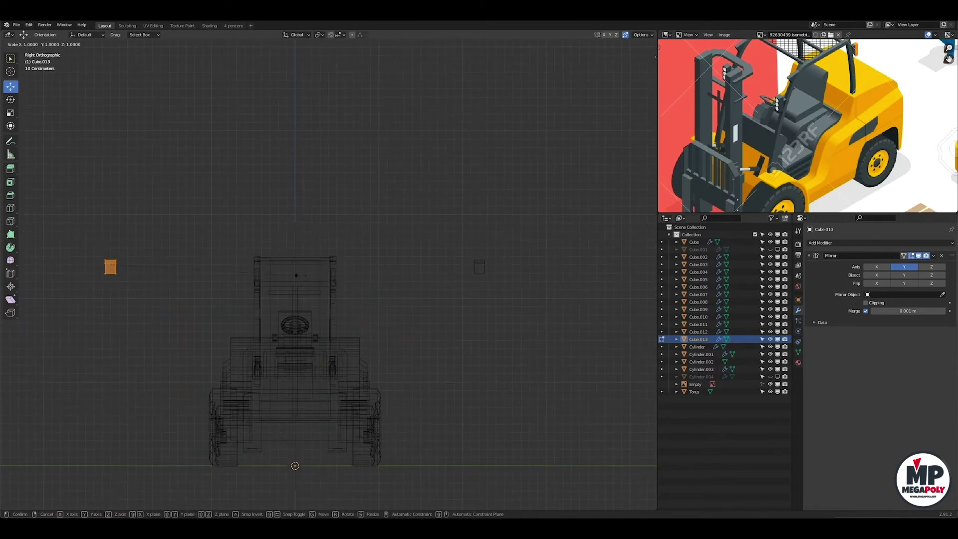
{"action": "left_click", "coordinate": [287, 266]}
{"action": "scroll", "coordinate": [349, 249], "scroll_direction": "up", "scroll_amount": 5}
{"action": "scroll", "coordinate": [400, 203], "scroll_direction": "up", "scroll_amount": 3}
Switch back to solid shading and Object Mode.
{"action": "key", "text": "shift+z"}
{"action": "mouse_move", "coordinate": [401, 203]}
{"action": "middle_mouse_down"}
{"action": "mouse_move", "coordinate": [401, 280]}
{"action": "mouse_move", "coordinate": [431, 284]}
{"action": "middle_mouse_up"}
{"action": "key", "text": "Tab"}
{"action": "scroll", "coordinate": [415, 305], "scroll_direction": "down", "scroll_amount": 3}
{"action": "key", "text": "shift+a"}
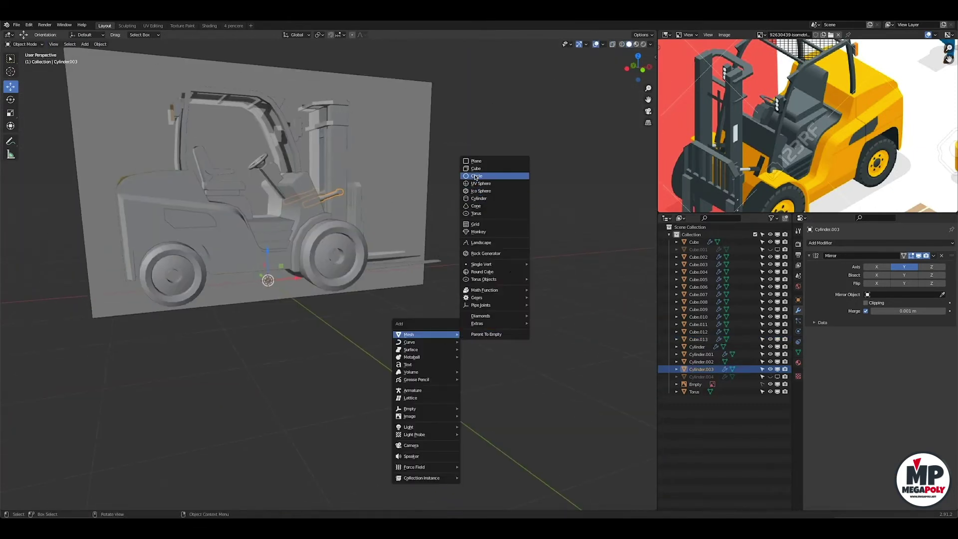
Add a cylinder, shrink it into a thin lever, and give it a Mirror modifier.
{"action": "left_click", "coordinate": [486, 203]}
{"action": "key", "text": "Tab"}
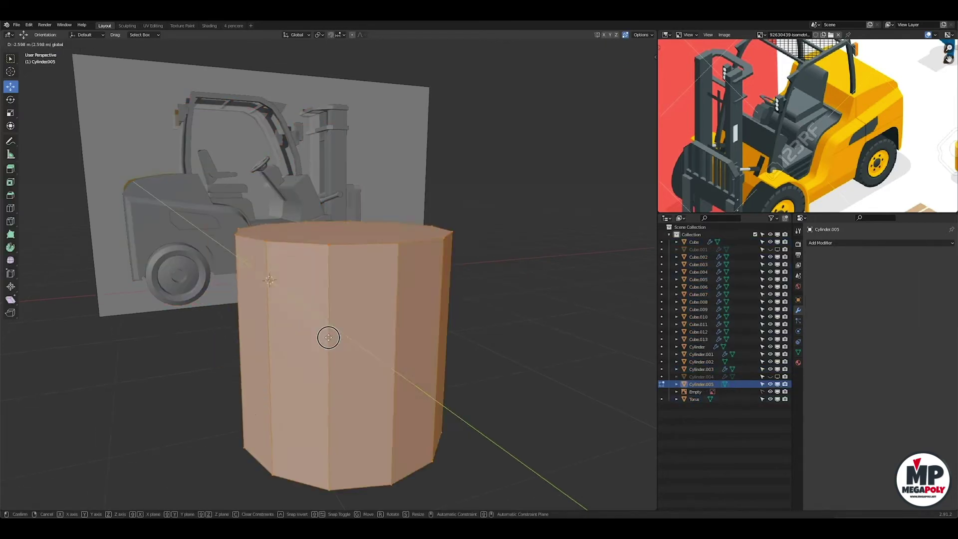
{"action": "key", "text": "s"}
{"action": "key", "text": "Return"}
{"action": "left_click", "coordinate": [849, 243]}
{"action": "left_click", "coordinate": [877, 270]}
{"action": "key", "text": "KP_1"}
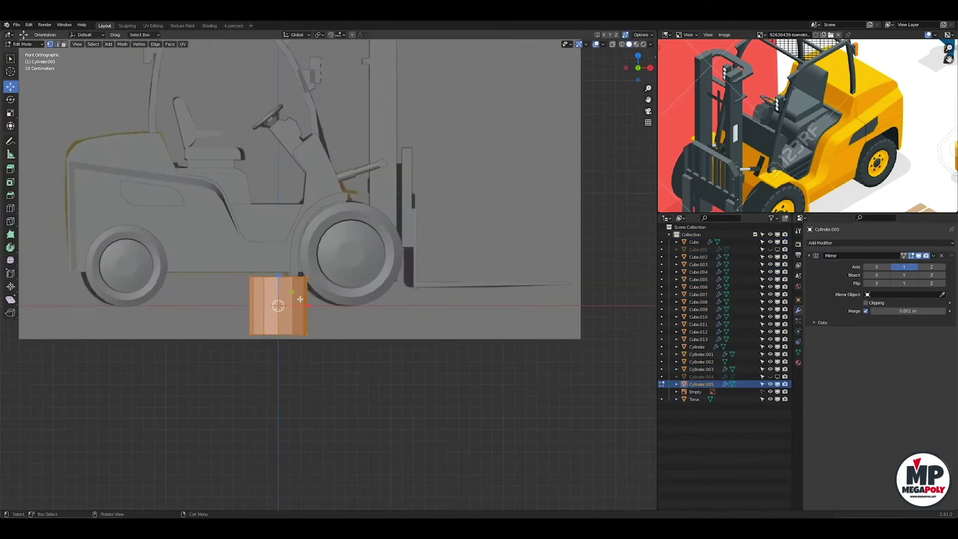
{"action": "scroll", "coordinate": [390, 343], "scroll_direction": "up", "scroll_amount": 3}
Add a small ico sphere to serve as the lever's knob.
{"action": "key", "text": "shift+a"}
{"action": "left_click", "coordinate": [350, 350]}
{"action": "scroll", "coordinate": [200, 409], "scroll_direction": "down", "scroll_amount": 3}
{"action": "key", "text": "s"}
{"action": "key", "text": "Return"}
{"action": "key", "text": "ctrl+KP_3"}
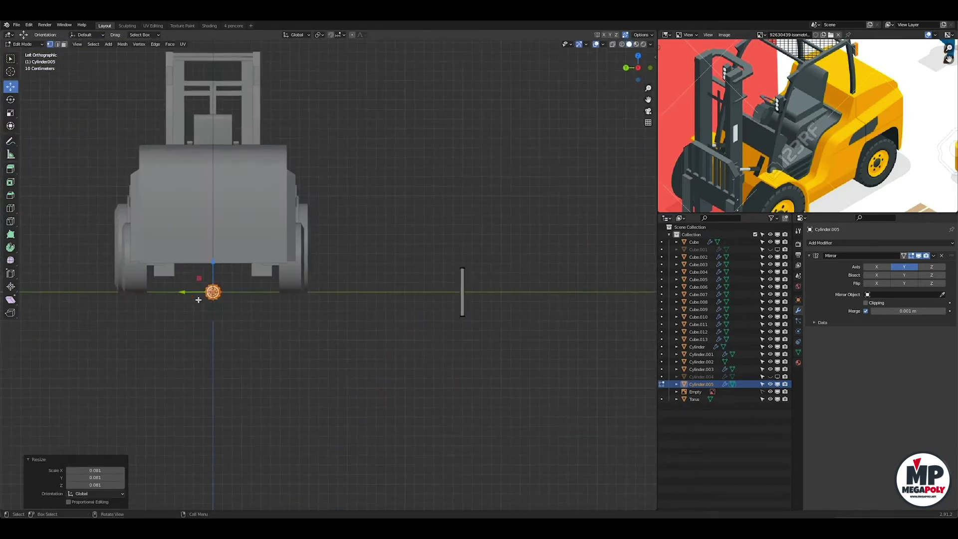
{"action": "left_click", "coordinate": [440, 299]}
{"action": "scroll", "coordinate": [439, 300], "scroll_direction": "up", "scroll_amount": 3}
Raise the knob along Z and place the lever beside the steering column.
{"action": "key", "text": "g"}
{"action": "key", "text": "z"}
{"action": "key", "text": "a"}
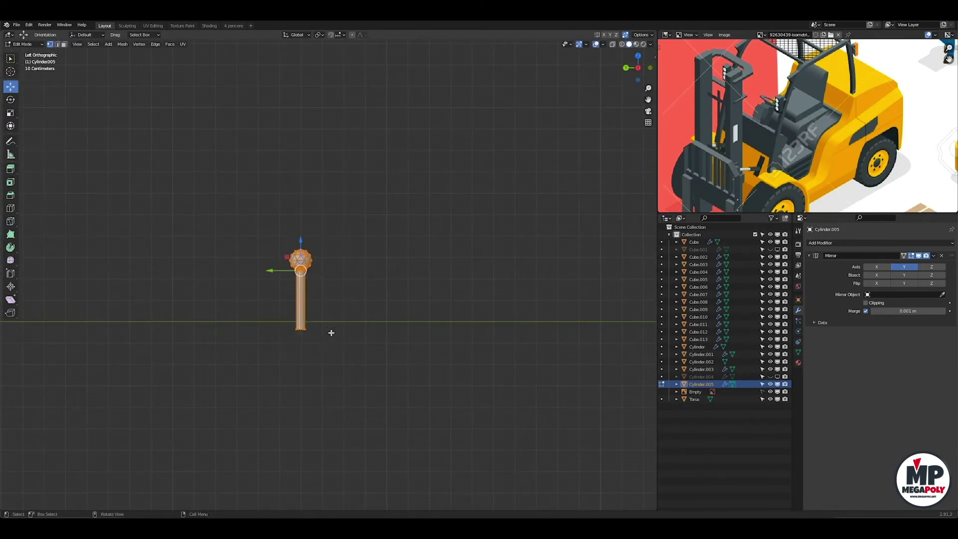
{"action": "scroll", "coordinate": [331, 332], "scroll_direction": "down", "scroll_amount": 3}
{"action": "key", "text": "KP_1"}
{"action": "key", "text": "g"}
{"action": "left_click", "coordinate": [344, 220]}
Scale and tilt the lever, checking it from the top view.
{"action": "key", "text": "s"}
{"action": "scroll", "coordinate": [499, 180], "scroll_direction": "up", "scroll_amount": 3}
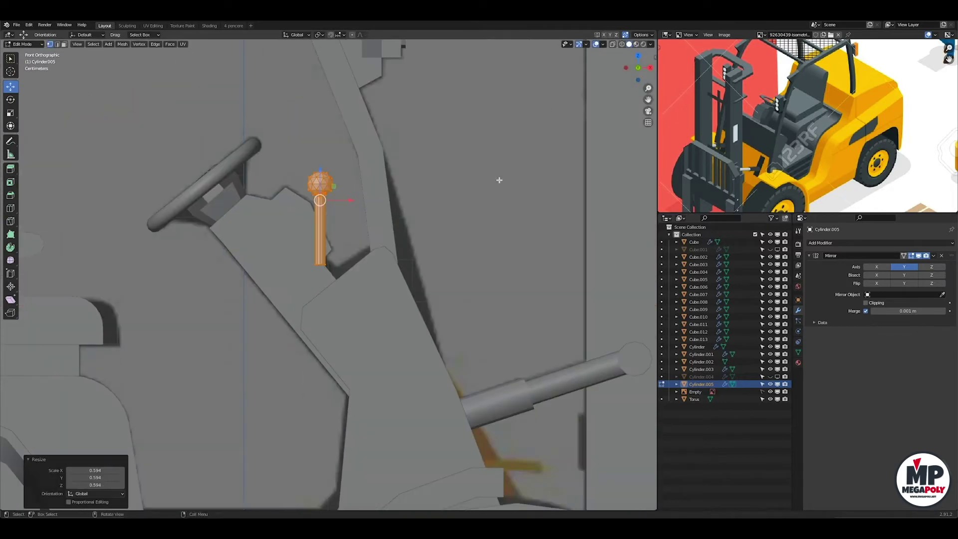
{"action": "key", "text": "g"}
{"action": "key", "text": "y"}
{"action": "left_click", "coordinate": [470, 140]}
{"action": "key", "text": "KP_7"}
{"action": "scroll", "coordinate": [360, 250], "scroll_direction": "up", "scroll_amount": 3}
{"action": "mouse_move", "coordinate": [379, 240]}
{"action": "middle_mouse_down", "text": "shift"}
{"action": "mouse_move", "coordinate": [359, 350]}
{"action": "mouse_move", "coordinate": [464, 250]}
{"action": "middle_mouse_up", "text": "shift"}
Duplicate the knobbed lever and slide the copy sideways along Y.
{"action": "key", "text": "shift+d"}
{"action": "key", "text": "y"}
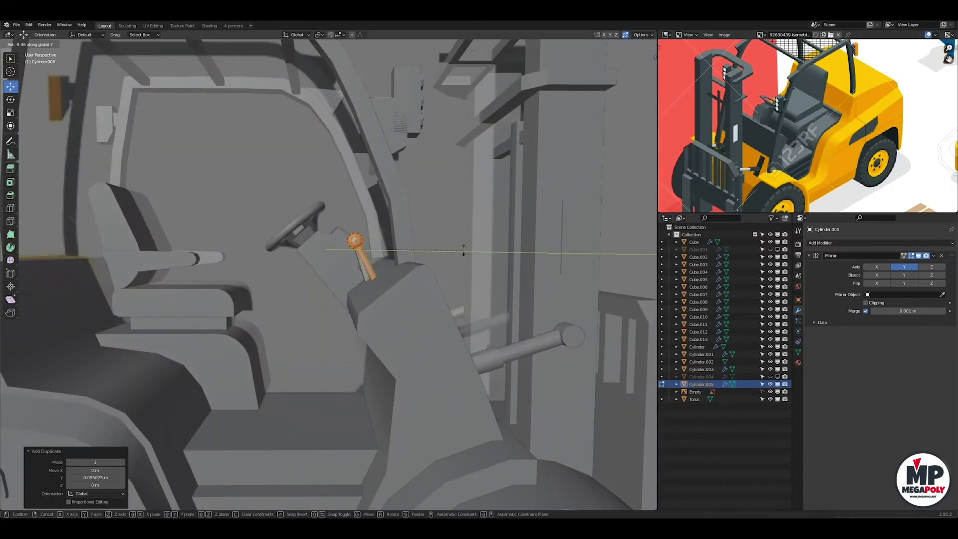
{"action": "left_click", "coordinate": [464, 250]}
{"action": "key", "text": "Tab"}
{"action": "key", "text": "KP_1"}
{"action": "left_click", "coordinate": [367, 258]}
{"action": "middle_click_drag", "start_coordinate": [367, 258], "coordinate": [409, 269]}
{"action": "key", "text": "Tab"}
{"action": "key", "text": "Tab"}
Position the second lever beside the first using X-ray, then leave Edit Mode.
{"action": "key", "text": "KP_1"}
{"action": "scroll", "coordinate": [352, 250], "scroll_direction": "up", "scroll_amount": 5}
{"action": "left_click_drag", "start_coordinate": [348, 256], "coordinate": [353, 250]}
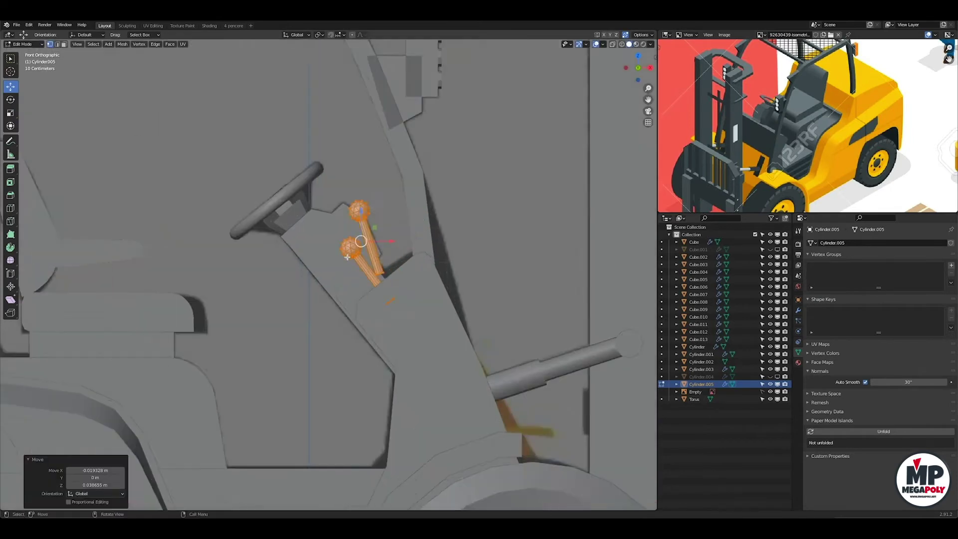
{"action": "scroll", "coordinate": [348, 256], "scroll_direction": "up", "scroll_amount": 5}
{"action": "key", "text": "alt+z"}
{"action": "left_click", "coordinate": [495, 297]}
{"action": "scroll", "coordinate": [495, 297], "scroll_direction": "down", "scroll_amount": 5}
{"action": "scroll", "coordinate": [450, 250], "scroll_direction": "down", "scroll_amount": 4}
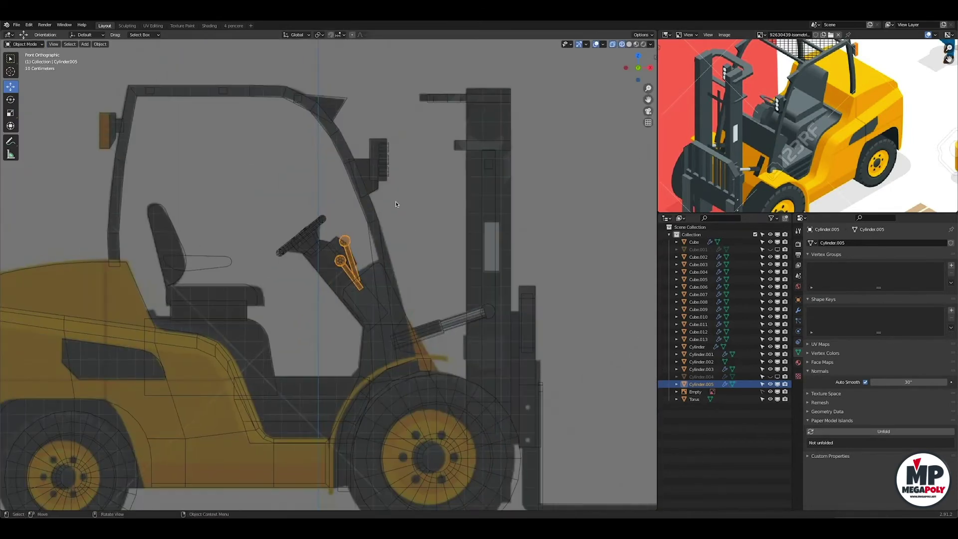
{"action": "key", "text": "Tab"}
{"action": "key", "text": "alt+z"}
{"action": "mouse_move", "coordinate": [299, 224]}
{"action": "middle_mouse_down"}
{"action": "mouse_move", "coordinate": [320, 218]}
{"action": "mouse_move", "coordinate": [349, 300]}
{"action": "middle_mouse_up"}
Delete an object and add a fresh cylinder for the wheel.
{"action": "key", "text": "Delete"}
{"action": "key", "text": "shift+a"}
{"action": "left_click", "coordinate": [431, 230]}
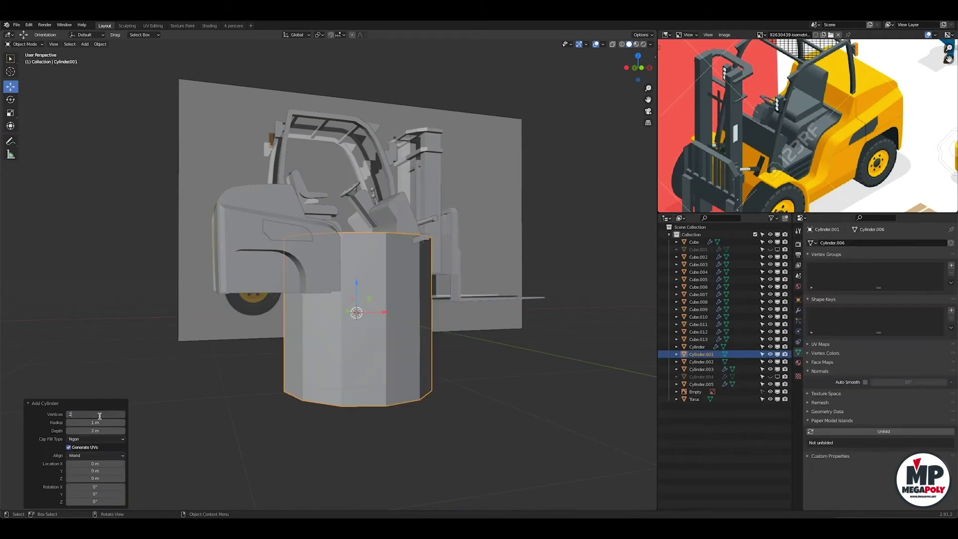
Rotate the cylinder 90° onto its side and delete one half of its vertices.
{"action": "type", "text": "90"}
{"action": "key", "text": "Return"}
{"action": "middle_click_drag", "start_coordinate": [149, 410], "coordinate": [250, 324]}
{"action": "key", "text": "Tab"}
{"action": "key", "text": "alt+z"}
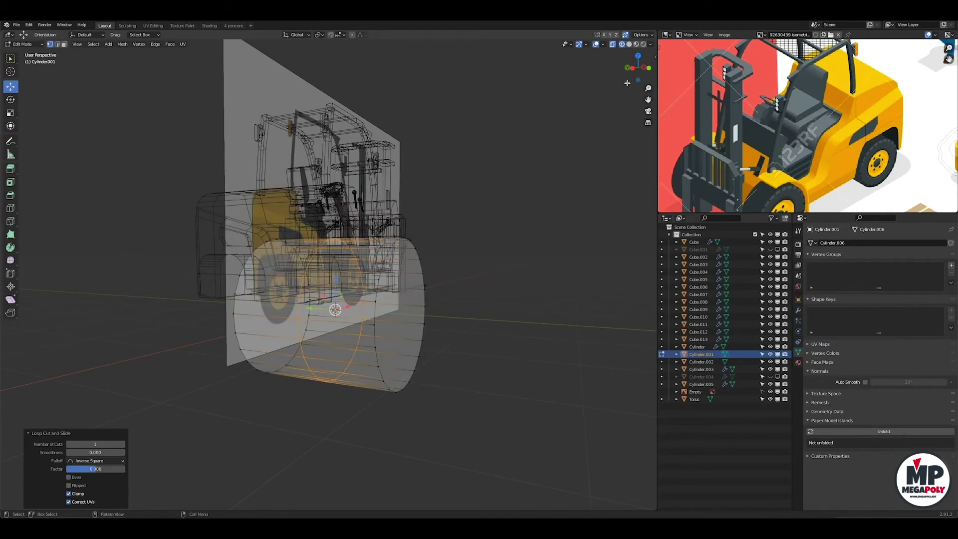
{"action": "key", "text": "x"}
{"action": "left_click", "coordinate": [265, 350]}
Add a Mirror modifier to the half-cylinder and scale the wheel to 0.347.
{"action": "left_click", "coordinate": [799, 310]}
{"action": "left_click", "coordinate": [881, 243]}
{"action": "left_click", "coordinate": [808, 332]}
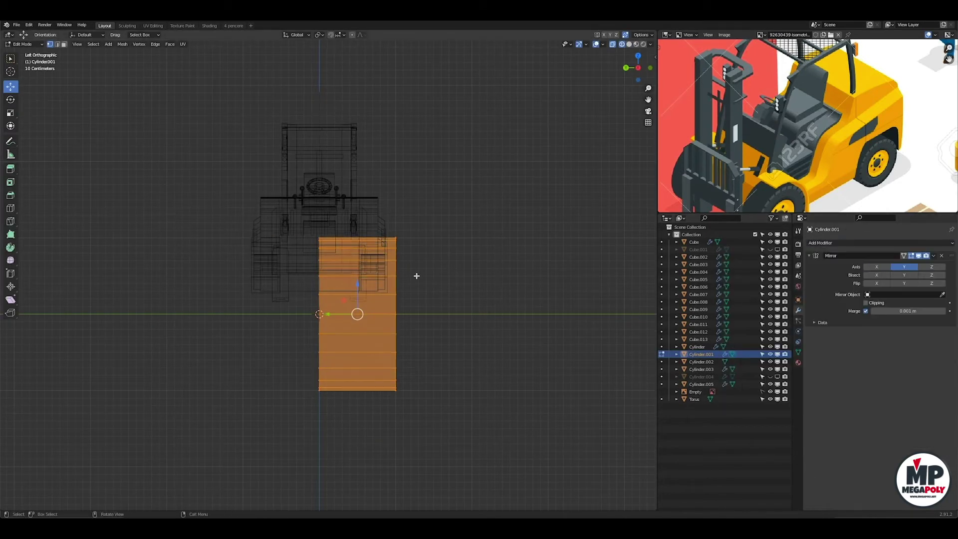
{"action": "key", "text": "Tab"}
{"action": "key", "text": "s"}
{"action": "left_click", "coordinate": [415, 297]}
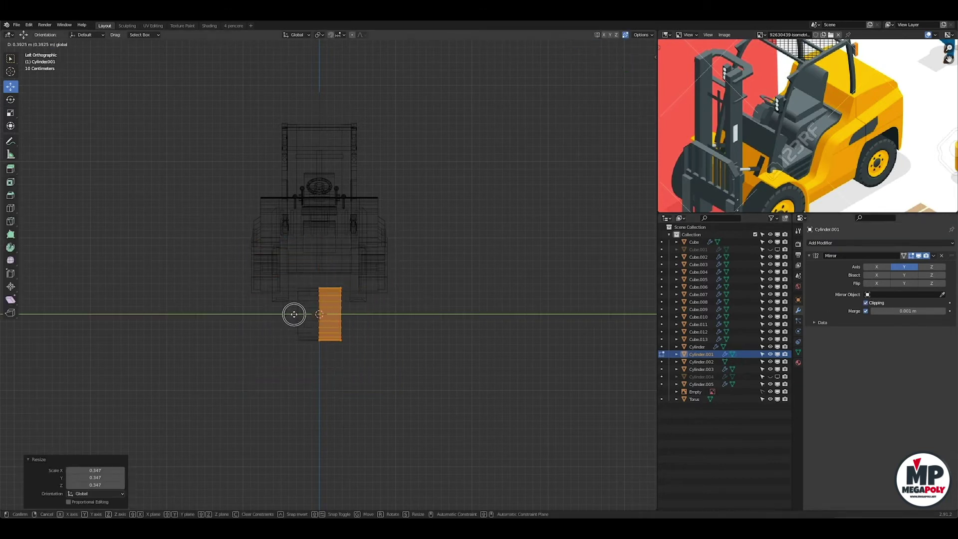
Inset the wheel's cap face.
{"action": "scroll", "coordinate": [305, 300], "scroll_direction": "up", "scroll_amount": 4}
{"action": "middle_click_drag", "start_coordinate": [332, 306], "coordinate": [452, 315]}
{"action": "key", "text": "alt+z"}
{"action": "left_click", "coordinate": [452, 315]}
{"action": "key", "text": "i"}
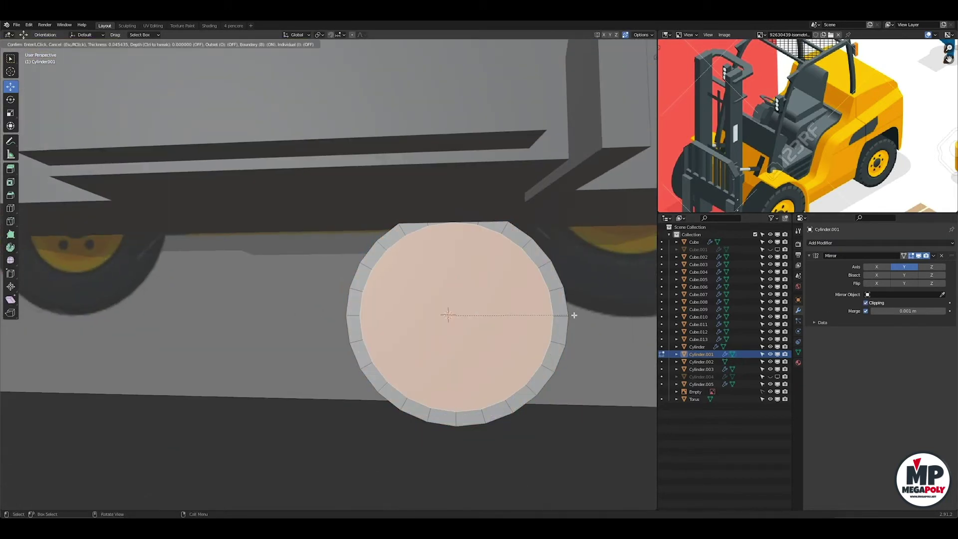
{"action": "left_click", "coordinate": [552, 313]}
Inset the wheel's rim faces individually and push them along Y.
{"action": "middle_click_drag", "start_coordinate": [552, 313], "coordinate": [449, 300]}
{"action": "left_click", "coordinate": [392, 246]}
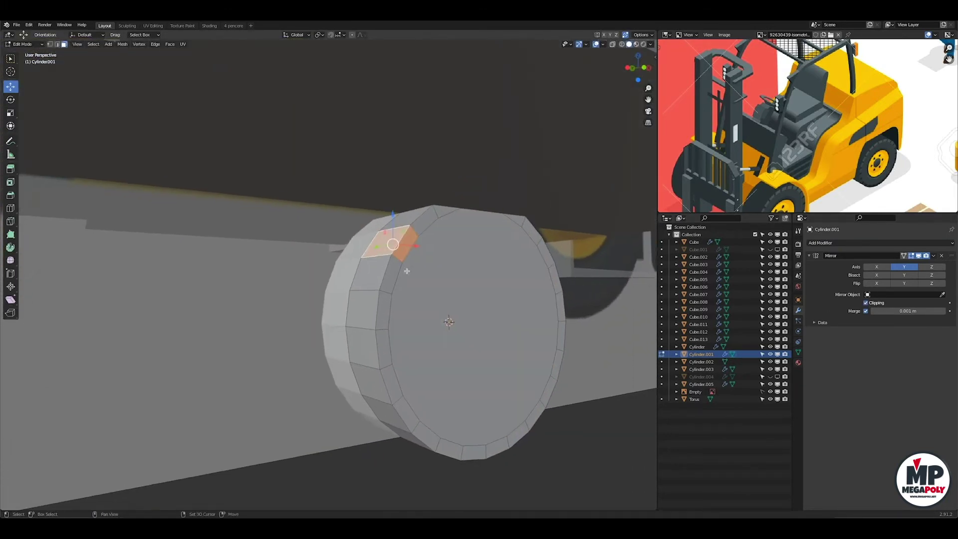
{"action": "left_click", "coordinate": [547, 301]}
{"action": "mouse_move", "coordinate": [546, 302]}
{"action": "middle_mouse_down"}
{"action": "mouse_move", "coordinate": [449, 280]}
{"action": "mouse_move", "coordinate": [402, 286]}
{"action": "middle_mouse_up"}
{"action": "key", "text": "i"}
{"action": "middle_click_drag", "start_coordinate": [488, 280], "coordinate": [379, 313]}
{"action": "key", "text": "i"}
{"action": "left_click", "coordinate": [473, 278]}
{"action": "left_click_drag", "start_coordinate": [374, 313], "coordinate": [358, 312]}
Inset the outer side face by 0.08579 m to form a hub ring.
{"action": "mouse_move", "coordinate": [419, 315]}
{"action": "middle_mouse_down"}
{"action": "mouse_move", "coordinate": [501, 321]}
{"action": "mouse_move", "coordinate": [421, 323]}
{"action": "mouse_move", "coordinate": [456, 317]}
{"action": "middle_mouse_up"}
{"action": "left_click", "coordinate": [422, 323]}
{"action": "key", "text": "2"}
{"action": "right_click", "coordinate": [412, 313]}
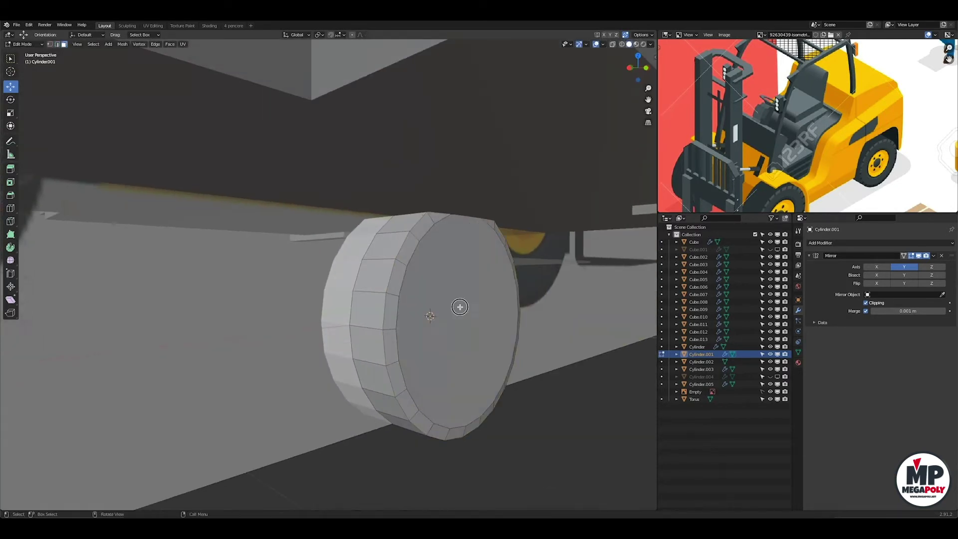
{"action": "key", "text": "3"}
{"action": "key", "text": "i"}
{"action": "left_click", "coordinate": [426, 331]}
Inset the wheel cap several more times, ending with a thicker ring.
{"action": "scroll", "coordinate": [786, 133], "scroll_direction": "up", "scroll_amount": 3}
{"action": "scroll", "coordinate": [786, 134], "scroll_direction": "up", "scroll_amount": 2}
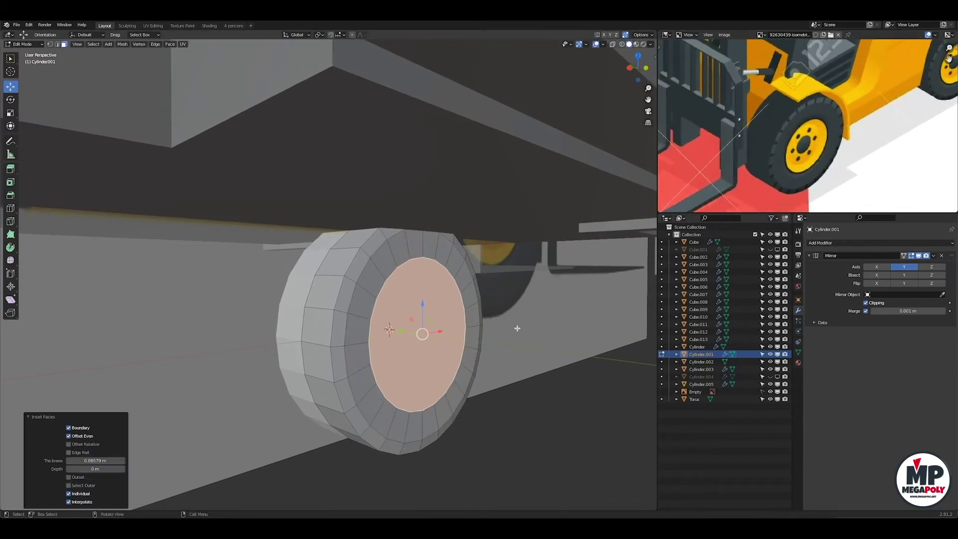
{"action": "middle_click_drag", "start_coordinate": [518, 330], "coordinate": [419, 331]}
{"action": "key", "text": "i"}
{"action": "left_click", "coordinate": [400, 331]}
{"action": "right_click", "coordinate": [534, 342]}
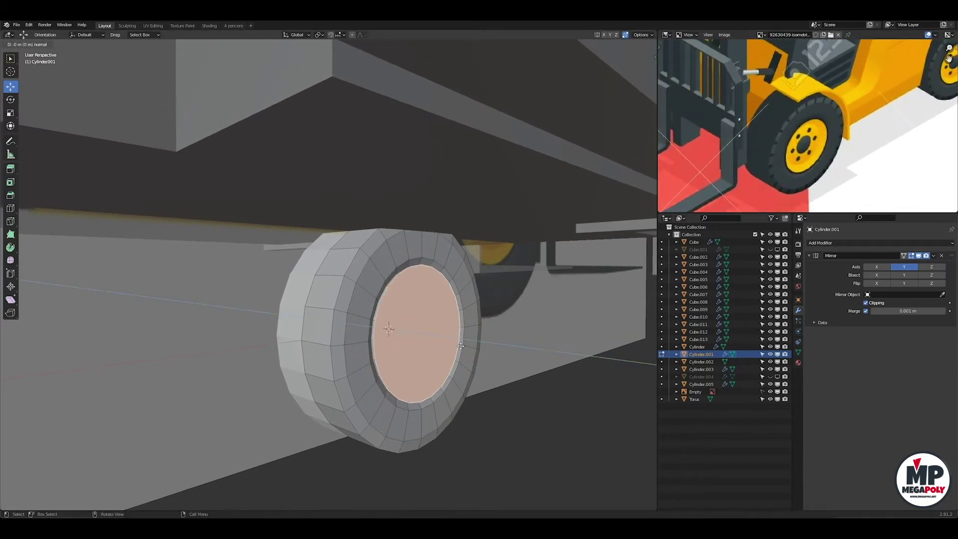
{"action": "key", "text": "i"}
{"action": "left_click", "coordinate": [508, 339]}
{"action": "left_click", "coordinate": [441, 331]}
Extrude the cap into a hub and scale it to 0.599.
{"action": "mouse_move", "coordinate": [449, 332]}
{"action": "middle_mouse_down"}
{"action": "mouse_move", "coordinate": [441, 330]}
{"action": "mouse_move", "coordinate": [496, 324]}
{"action": "middle_mouse_up"}
{"action": "left_click", "coordinate": [496, 325]}
{"action": "key", "text": "s"}
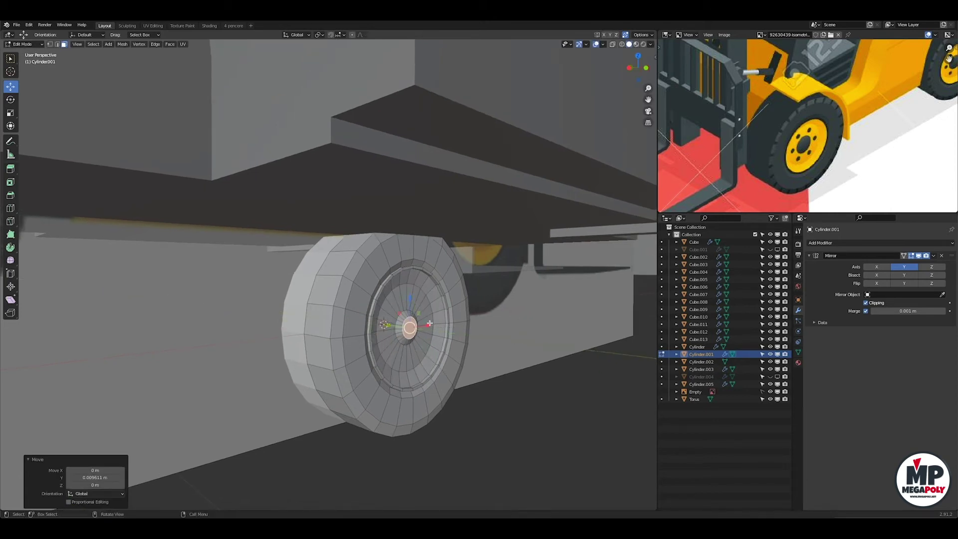
{"action": "key", "text": "KP_1"}
{"action": "key", "text": "g"}
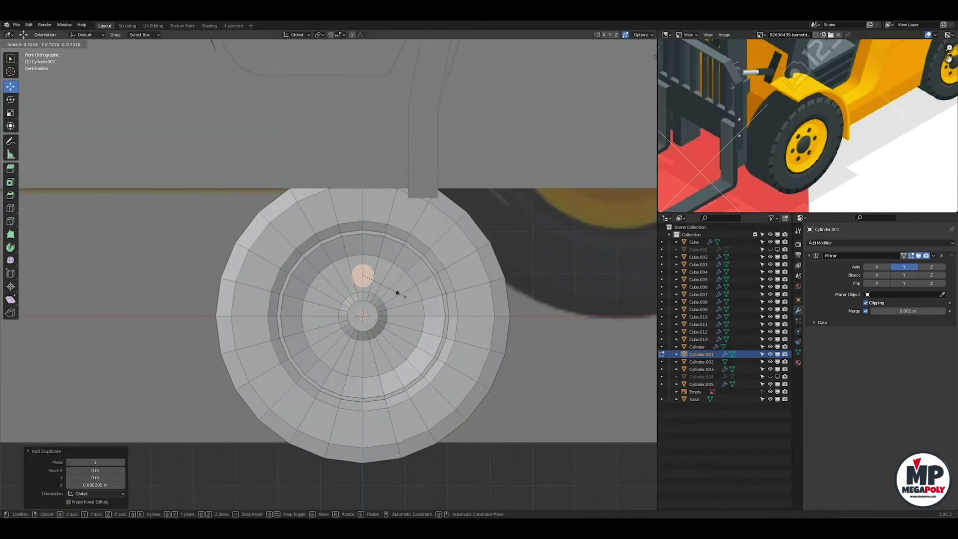
{"action": "left_click", "coordinate": [405, 296]}
{"action": "scroll", "coordinate": [379, 280], "scroll_direction": "up", "scroll_amount": 2}
Duplicate a hub piece as lug nuts and rotate the copies around the hub.
{"action": "key", "text": "g"}
{"action": "key", "text": "KP_3"}
{"action": "key", "text": "l"}
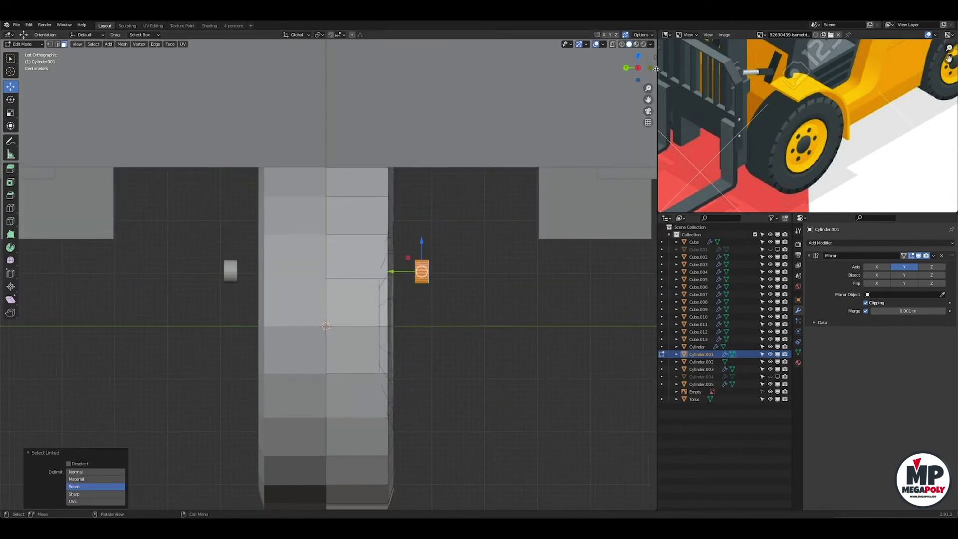
{"action": "key", "text": "KP_1"}
{"action": "middle_click_drag", "start_coordinate": [395, 273], "coordinate": [439, 280]}
{"action": "key", "text": "ctrl+l"}
{"action": "key", "text": "KP_1"}
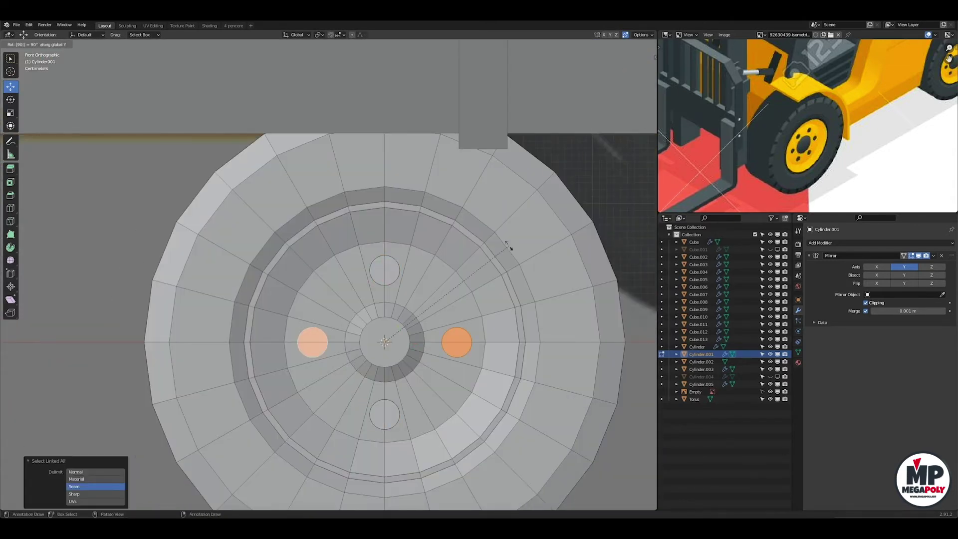
{"action": "key", "text": "Escape"}
{"action": "middle_click_drag", "start_coordinate": [509, 246], "coordinate": [446, 297]}
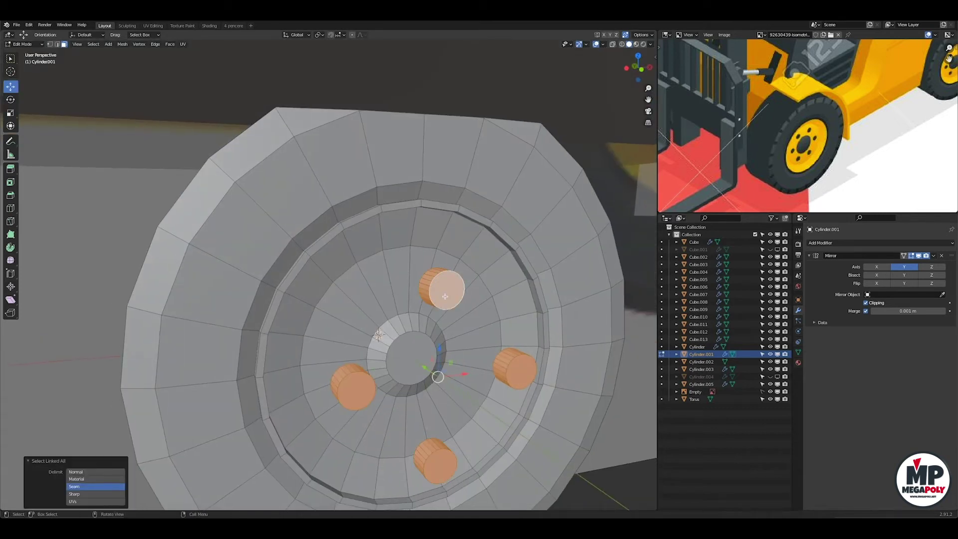
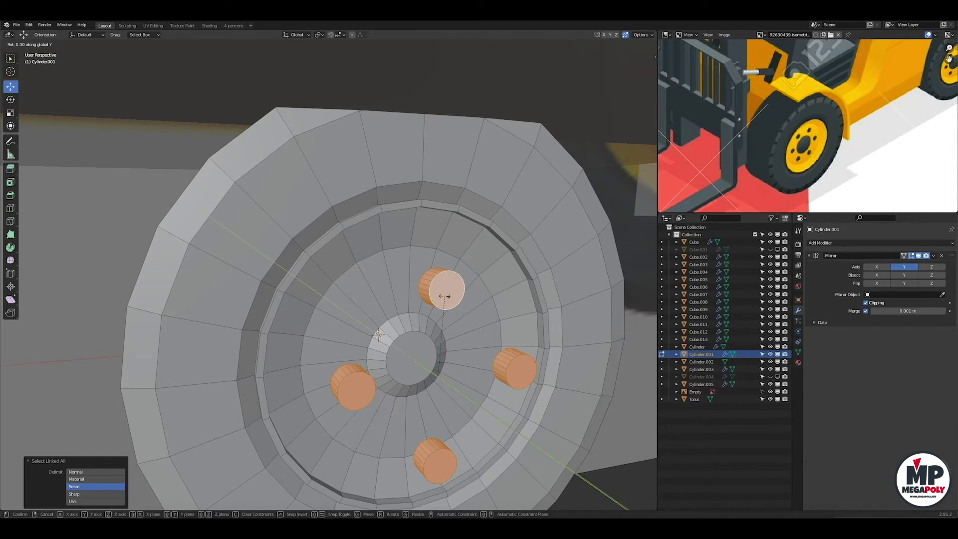
Apply the Mirror modifier to the wheel mesh.
{"action": "key", "text": "KP_1"}
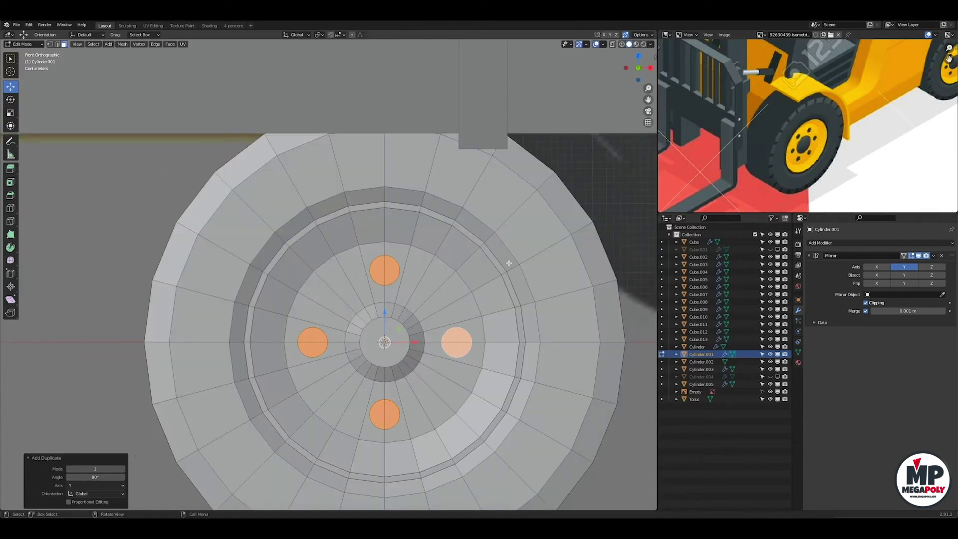
{"action": "left_click", "coordinate": [533, 380]}
{"action": "mouse_move", "coordinate": [533, 381]}
{"action": "middle_mouse_down"}
{"action": "mouse_move", "coordinate": [435, 321]}
{"action": "mouse_move", "coordinate": [423, 332]}
{"action": "middle_mouse_up"}
{"action": "key", "text": "Tab"}
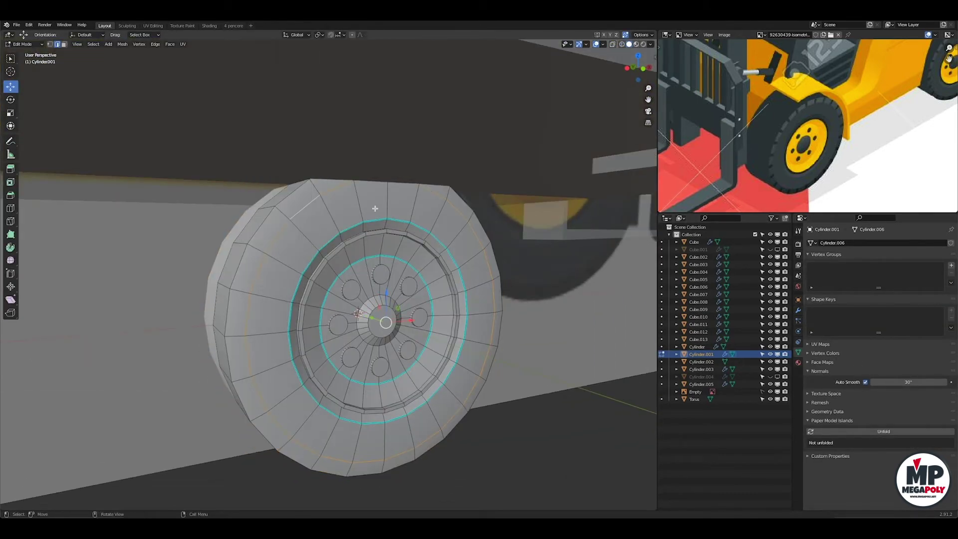
{"action": "left_click", "coordinate": [319, 207]}
{"action": "key", "text": "Tab"}
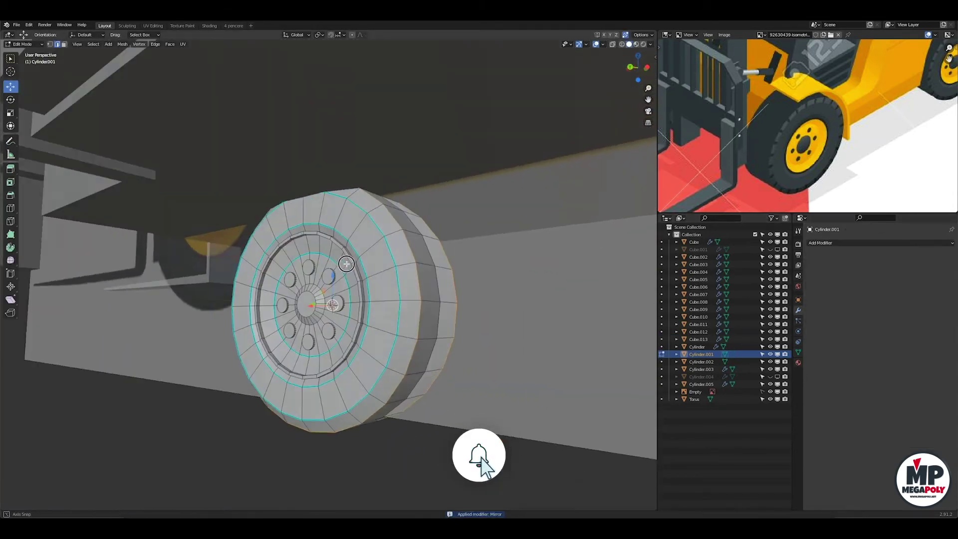
Delete the wheel's bolt and hub faces.
{"action": "left_click", "coordinate": [338, 280], "text": "shift"}
{"action": "left_click", "coordinate": [351, 319], "text": "shift"}
{"action": "left_click", "coordinate": [300, 374], "text": "shift"}
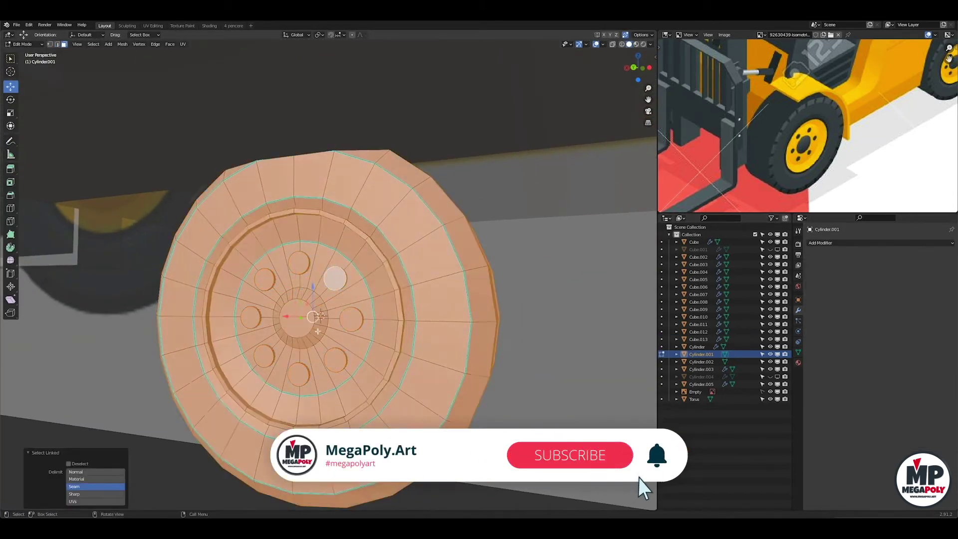
{"action": "left_click", "coordinate": [335, 348], "text": "shift"}
{"action": "key", "text": "x"}
{"action": "left_click", "coordinate": [335, 355]}
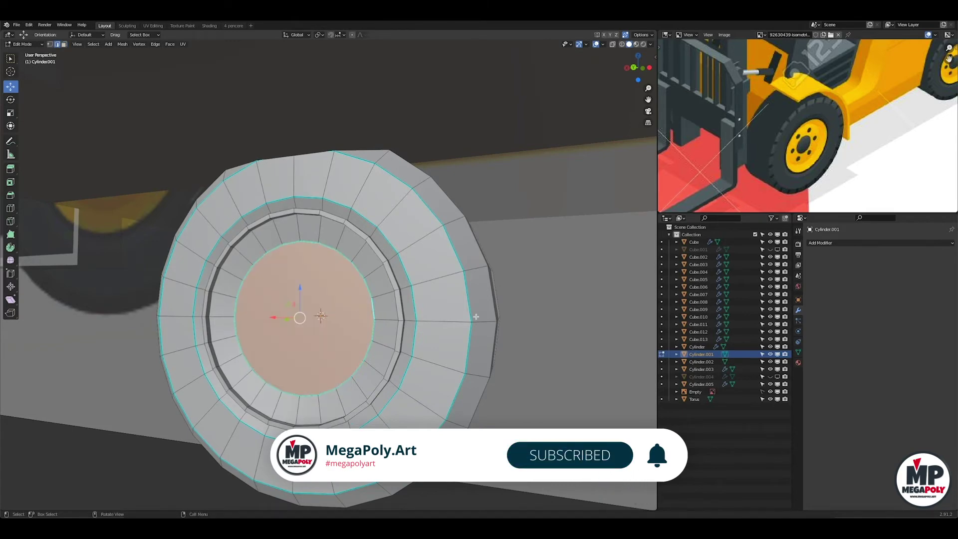
Extrude the centre face into an axle stub and mark its edges sharp.
{"action": "key", "text": "e"}
{"action": "right_click", "coordinate": [389, 283]}
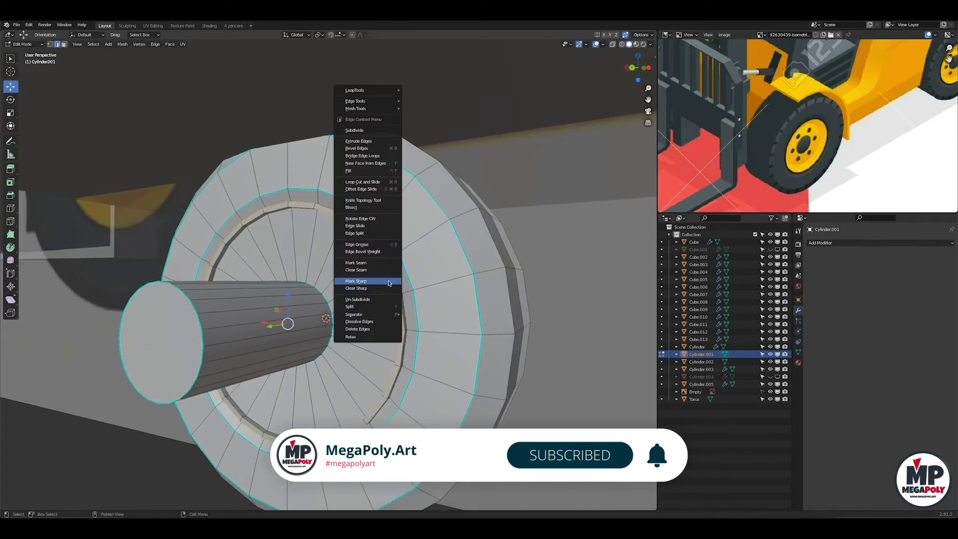
{"action": "left_click", "coordinate": [389, 282]}
{"action": "middle_click_drag", "start_coordinate": [364, 284], "coordinate": [358, 272]}
{"action": "key", "text": "Tab"}
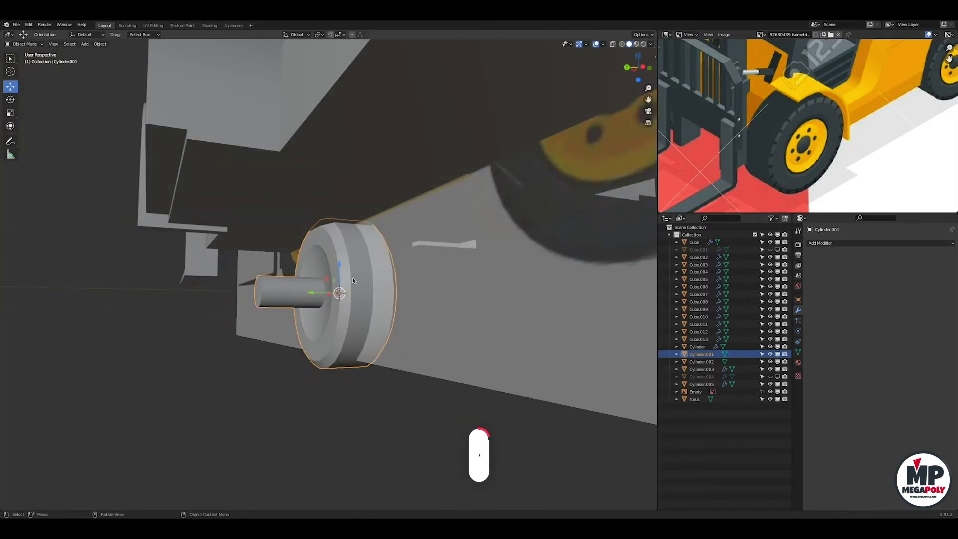
{"action": "key", "text": "KP_1"}
Place an enlarged copy of the wheel at the front wheel position.
{"action": "scroll", "coordinate": [349, 285], "scroll_direction": "down", "scroll_amount": 3}
{"action": "key", "text": "g"}
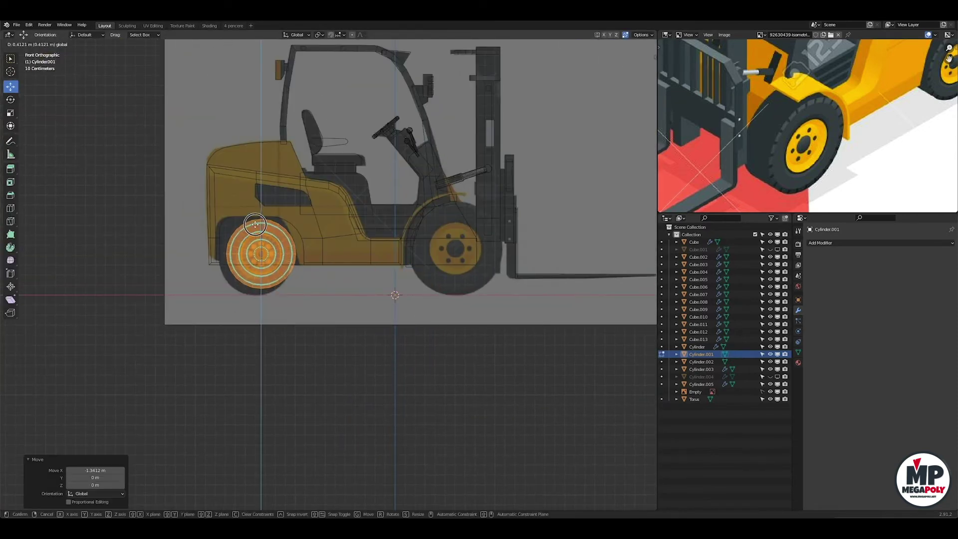
{"action": "left_click", "coordinate": [288, 258]}
{"action": "key", "text": "g"}
{"action": "left_click", "coordinate": [495, 254]}
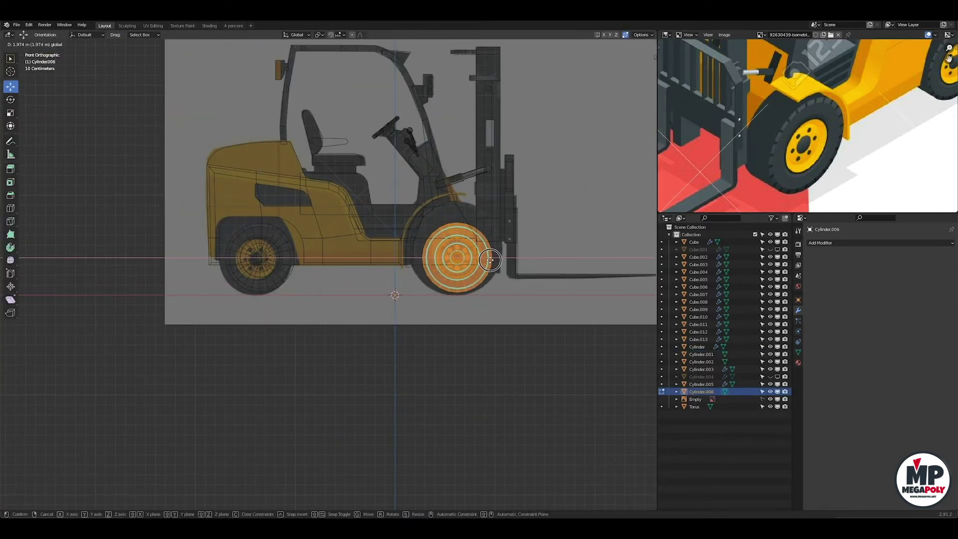
{"action": "key", "text": "s"}
{"action": "left_click", "coordinate": [504, 220]}
{"action": "scroll", "coordinate": [495, 207], "scroll_direction": "up", "scroll_amount": 2}
{"action": "key", "text": "g"}
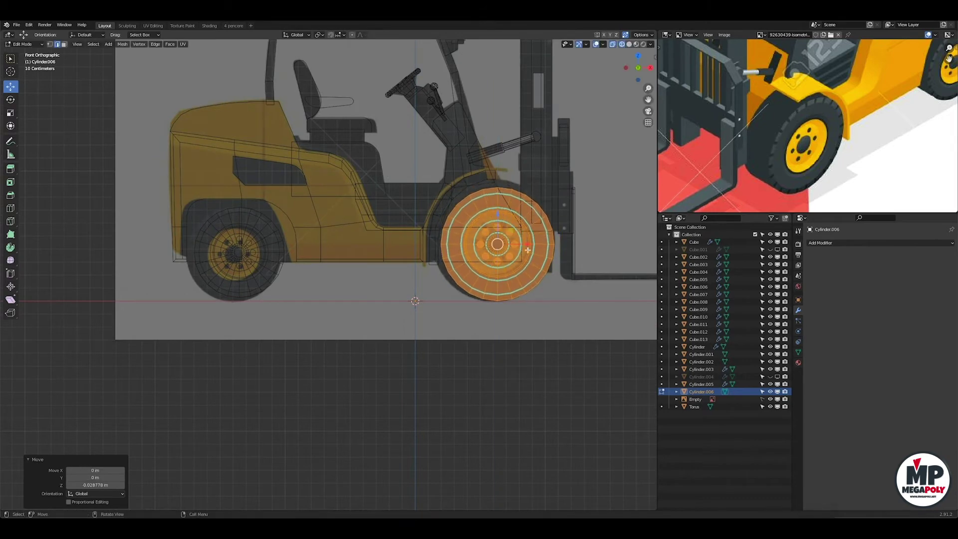
Offset the wheels sideways, pushing the front wheel out from the body.
{"action": "key", "text": "Tab"}
{"action": "middle_click_drag", "start_coordinate": [533, 244], "coordinate": [574, 149]}
{"action": "left_click", "coordinate": [320, 275], "text": "shift"}
{"action": "key", "text": "Tab"}
{"action": "key", "text": "ctrl+KP_3"}
{"action": "key", "text": "g"}
{"action": "left_click", "coordinate": [407, 245]}
{"action": "middle_click_drag", "start_coordinate": [407, 245], "coordinate": [512, 280]}
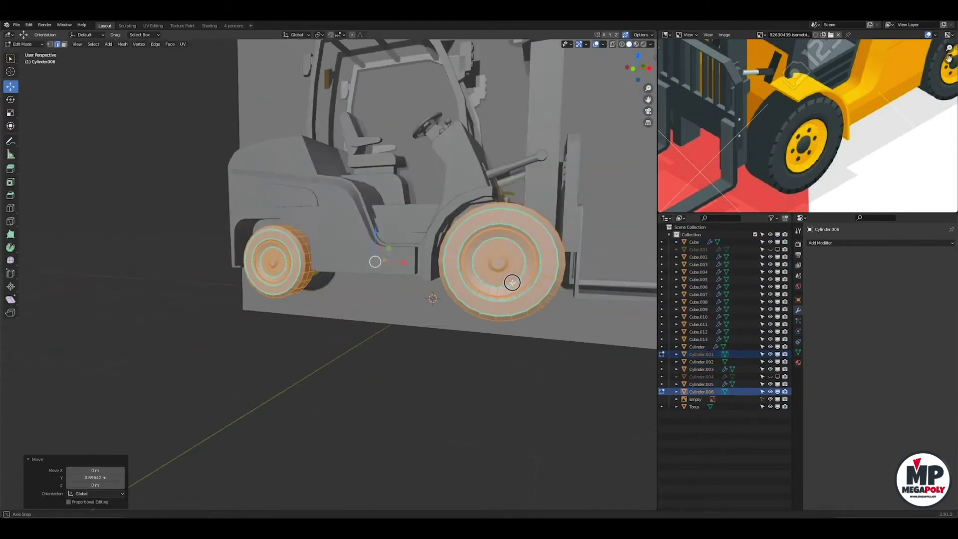
{"action": "key", "text": "Tab"}
{"action": "key", "text": "a"}
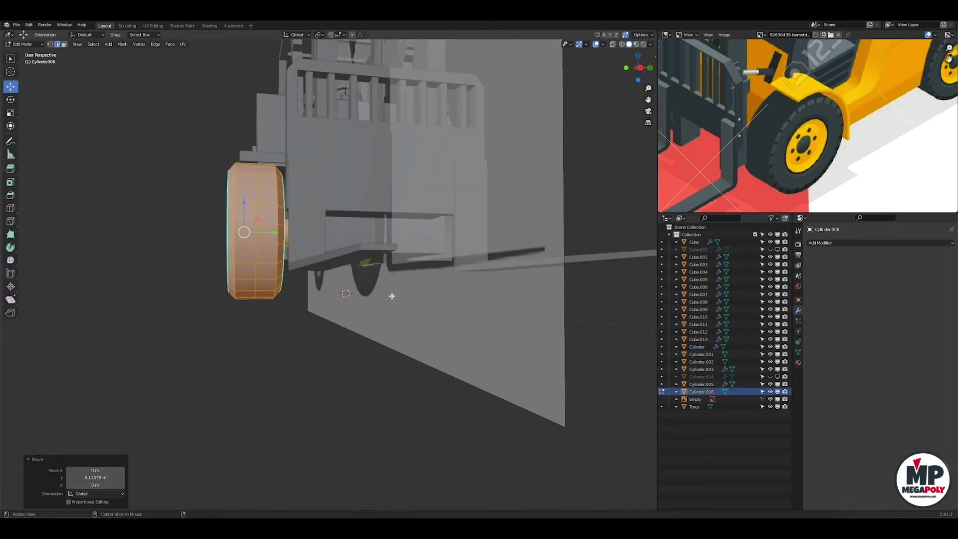
{"action": "middle_click_drag", "start_coordinate": [434, 306], "coordinate": [411, 271]}
{"action": "key", "text": "Tab"}
Add a Y-axis Mirror modifier to the front wheel and save the file.
{"action": "scroll", "coordinate": [411, 272], "scroll_direction": "down", "scroll_amount": 4}
{"action": "left_click", "coordinate": [878, 242]}
{"action": "left_click", "coordinate": [802, 321]}
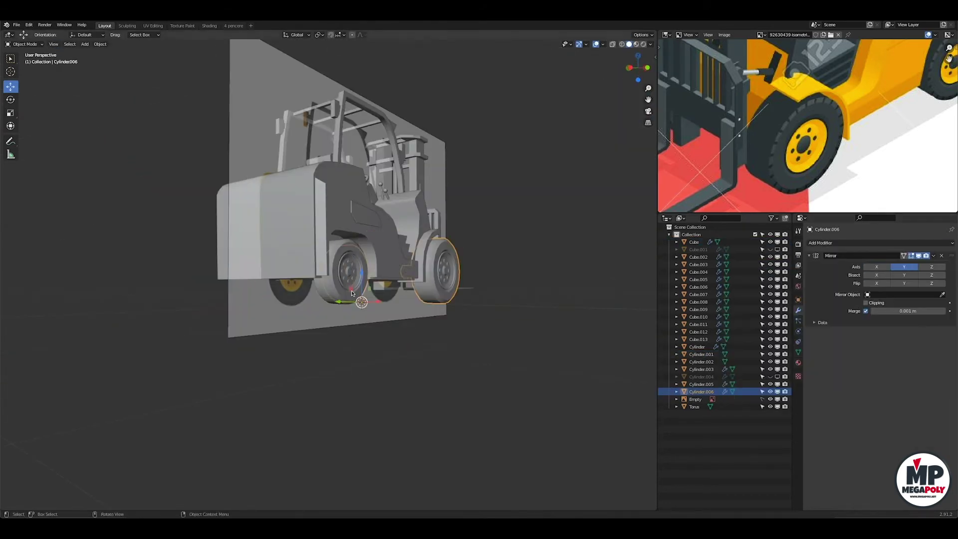
{"action": "left_click", "coordinate": [879, 243]}
{"action": "left_click", "coordinate": [802, 321]}
{"action": "scroll", "coordinate": [483, 344], "scroll_direction": "down", "scroll_amount": 2}
{"action": "key", "text": "ctrl+s"}
{"action": "scroll", "coordinate": [484, 344], "scroll_direction": "up", "scroll_amount": 3}
Select the body faces beside the seat and duplicate them.
{"action": "mouse_move", "coordinate": [483, 345]}
{"action": "middle_mouse_down"}
{"action": "mouse_move", "coordinate": [473, 347]}
{"action": "mouse_move", "coordinate": [429, 300]}
{"action": "middle_mouse_up"}
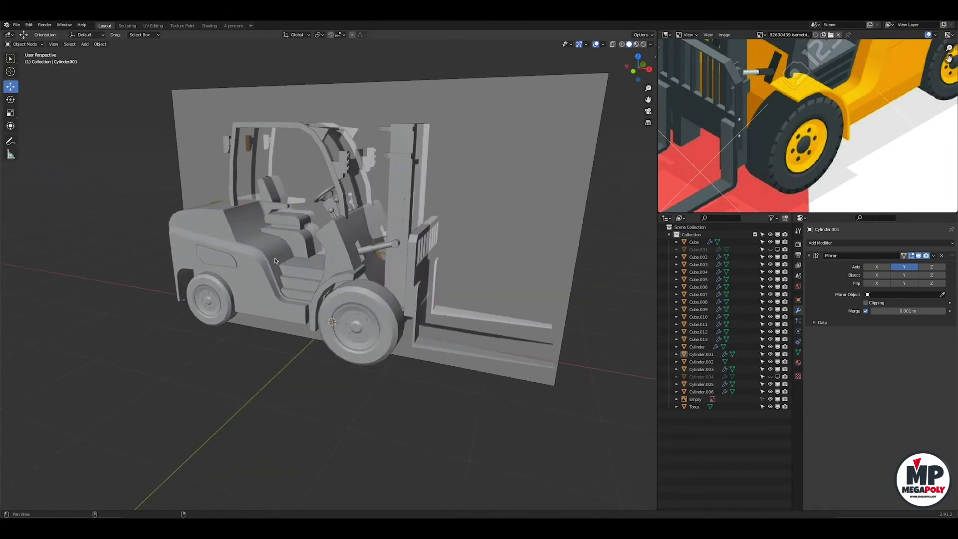
{"action": "key", "text": "Tab"}
{"action": "scroll", "coordinate": [380, 259], "scroll_direction": "up", "scroll_amount": 5}
{"action": "left_click", "coordinate": [360, 247]}
{"action": "mouse_move", "coordinate": [361, 247]}
{"action": "middle_mouse_down"}
{"action": "mouse_move", "coordinate": [430, 265]}
{"action": "mouse_move", "coordinate": [394, 295]}
{"action": "middle_mouse_up"}
{"action": "key", "text": "shift+d"}
Separate the duplicated seat-side faces into a trim strip object and save.
{"action": "left_click", "coordinate": [440, 270]}
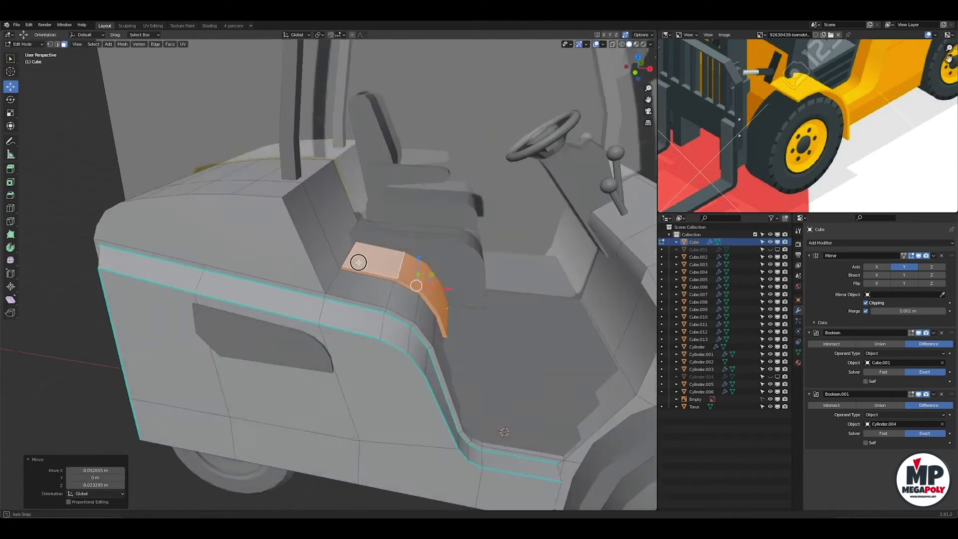
{"action": "scroll", "coordinate": [394, 294], "scroll_direction": "down", "scroll_amount": 4}
{"action": "scroll", "coordinate": [378, 272], "scroll_direction": "up", "scroll_amount": 4}
{"action": "key", "text": "KP_3"}
{"action": "key", "text": "p"}
{"action": "key", "text": "Tab"}
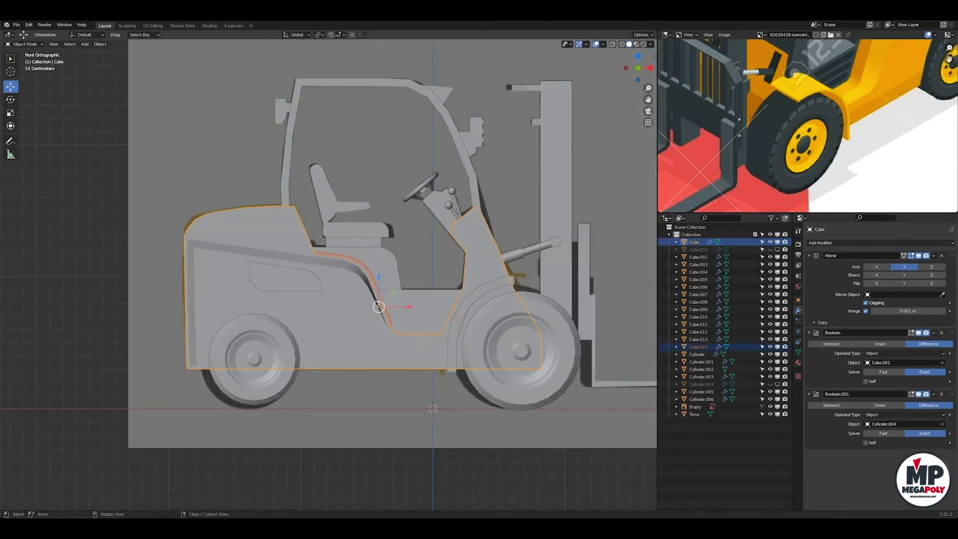
{"action": "middle_click_drag", "start_coordinate": [404, 319], "coordinate": [391, 340]}
{"action": "key", "text": "ctrl+s"}
Select the main body Cube and enter Edit Mode.
{"action": "left_click", "coordinate": [391, 340]}
{"action": "scroll", "coordinate": [392, 340], "scroll_direction": "down", "scroll_amount": 4}
{"action": "scroll", "coordinate": [411, 325], "scroll_direction": "up", "scroll_amount": 4}
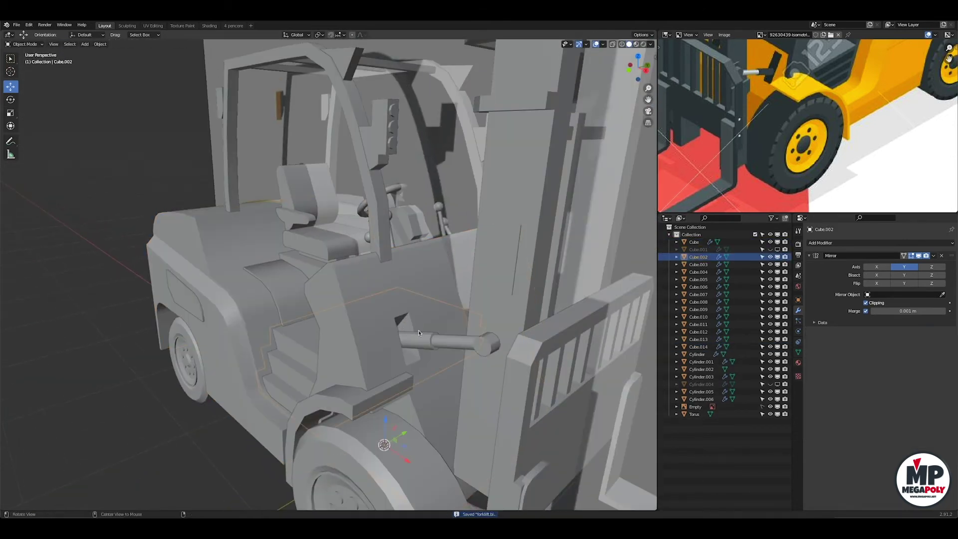
{"action": "scroll", "coordinate": [412, 325], "scroll_direction": "down", "scroll_amount": 4}
{"action": "middle_click_drag", "start_coordinate": [411, 325], "coordinate": [805, 164]}
{"action": "scroll", "coordinate": [805, 163], "scroll_direction": "down", "scroll_amount": 3}
{"action": "scroll", "coordinate": [805, 163], "scroll_direction": "up", "scroll_amount": 3}
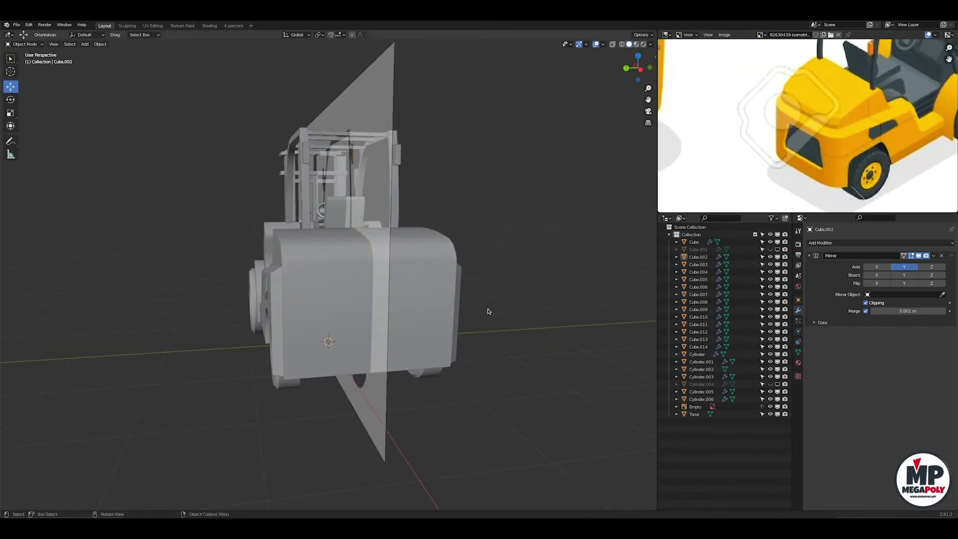
{"action": "left_click", "coordinate": [475, 306]}
{"action": "mouse_move", "coordinate": [475, 306]}
{"action": "middle_mouse_down"}
{"action": "mouse_move", "coordinate": [422, 254]}
{"action": "mouse_move", "coordinate": [355, 268]}
{"action": "mouse_move", "coordinate": [382, 278]}
{"action": "middle_mouse_up"}
{"action": "key", "text": "Tab"}
Reshape the body's front end to follow the side reference.
{"action": "scroll", "coordinate": [354, 268], "scroll_direction": "up", "scroll_amount": 2}
{"action": "key", "text": "x"}
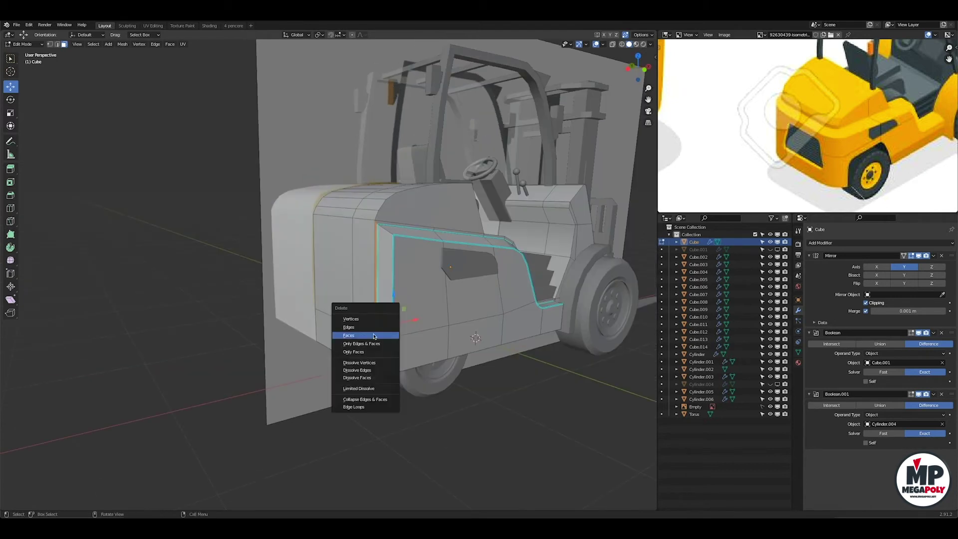
{"action": "middle_click_drag", "start_coordinate": [332, 359], "coordinate": [688, 63]}
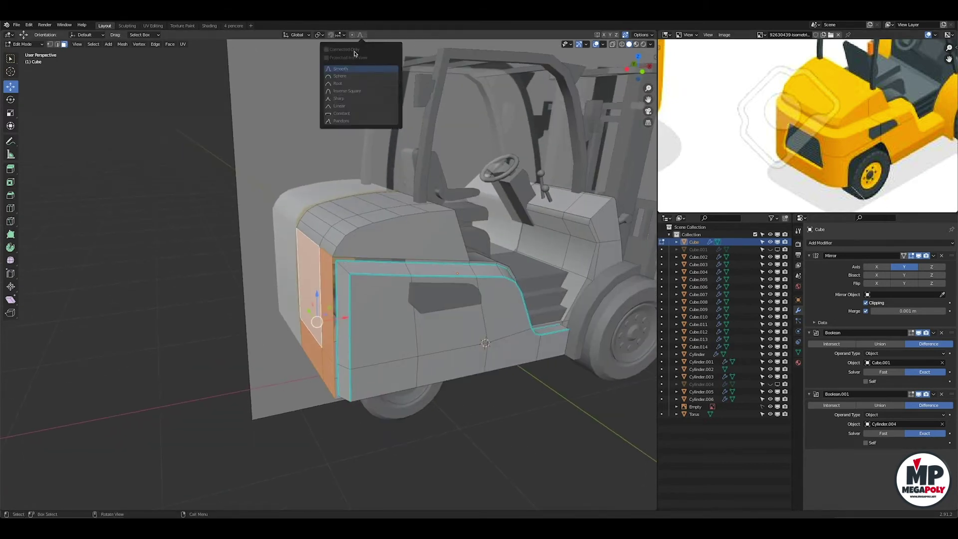
{"action": "key", "text": "KP_1"}
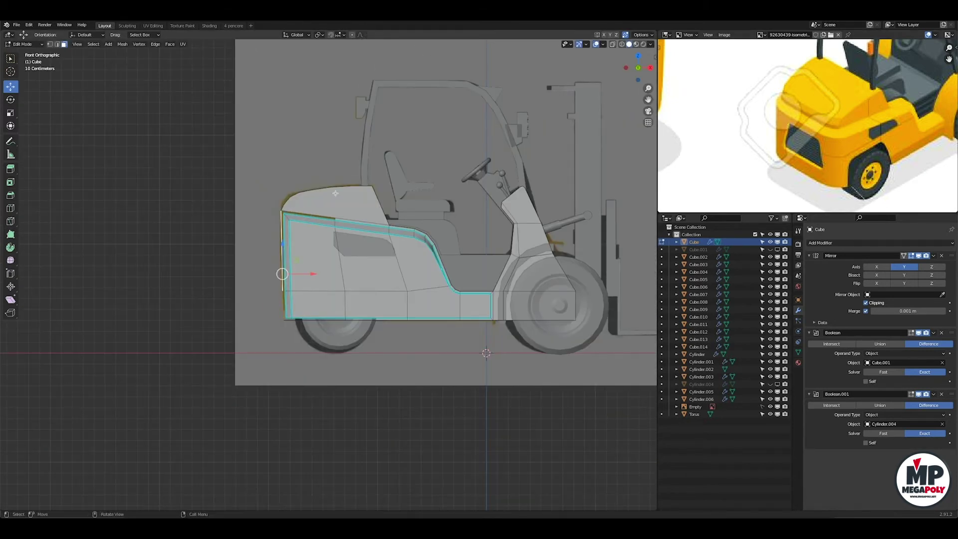
{"action": "left_click", "coordinate": [317, 233]}
Separate the cab-top faces into their own engine-cover object.
{"action": "mouse_move", "coordinate": [317, 234]}
{"action": "middle_mouse_down"}
{"action": "mouse_move", "coordinate": [357, 230]}
{"action": "mouse_move", "coordinate": [354, 185]}
{"action": "middle_mouse_up"}
{"action": "left_click", "coordinate": [354, 185]}
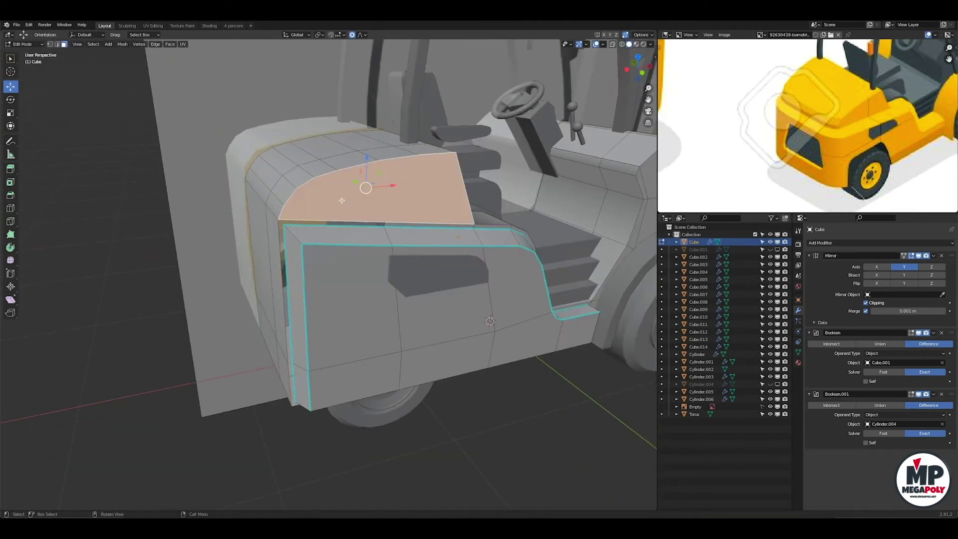
{"action": "left_click", "coordinate": [379, 225], "text": "ctrl+shift"}
{"action": "middle_click_drag", "start_coordinate": [379, 224], "coordinate": [420, 195]}
{"action": "mouse_move", "coordinate": [360, 188]}
{"action": "middle_mouse_down"}
{"action": "mouse_move", "coordinate": [372, 215]}
{"action": "mouse_move", "coordinate": [339, 232]}
{"action": "mouse_move", "coordinate": [411, 261]}
{"action": "mouse_move", "coordinate": [368, 264]}
{"action": "mouse_move", "coordinate": [408, 325]}
{"action": "middle_mouse_up"}
{"action": "key", "text": "p"}
{"action": "key", "text": "Tab"}
Inspect the main body mesh around the cab in Edit Mode.
{"action": "left_click", "coordinate": [338, 232]}
{"action": "key", "text": "Tab"}
{"action": "scroll", "coordinate": [362, 258], "scroll_direction": "up", "scroll_amount": 5}
{"action": "scroll", "coordinate": [408, 326], "scroll_direction": "down", "scroll_amount": 5}
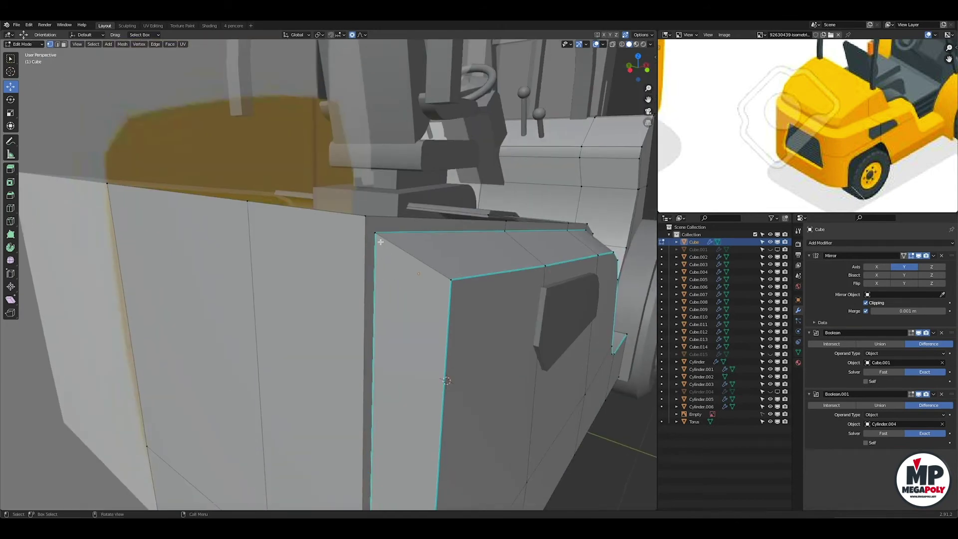
{"action": "middle_click_drag", "start_coordinate": [385, 246], "coordinate": [450, 246]}
{"action": "scroll", "coordinate": [419, 293], "scroll_direction": "up", "scroll_amount": 2}
{"action": "middle_click_drag", "start_coordinate": [419, 294], "coordinate": [409, 257]}
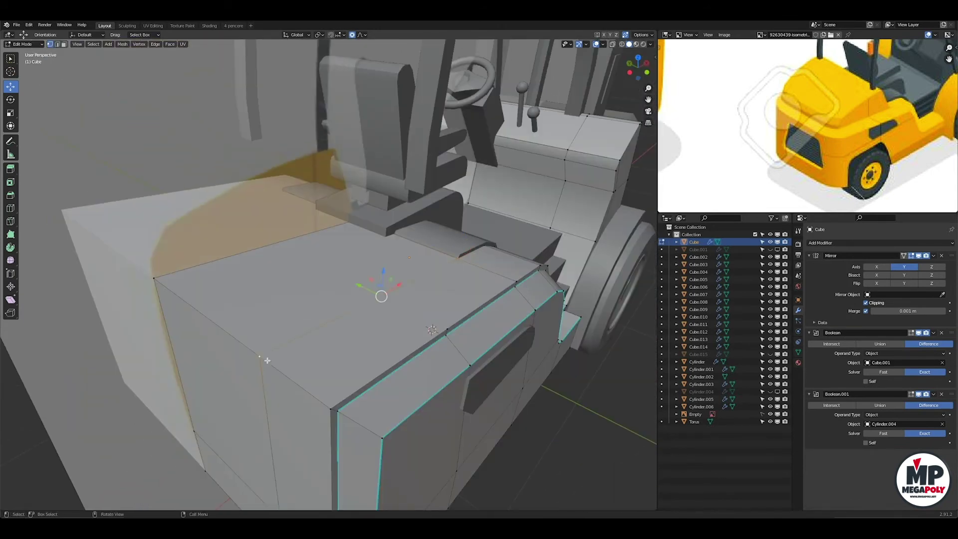
{"action": "key", "text": "Tab"}
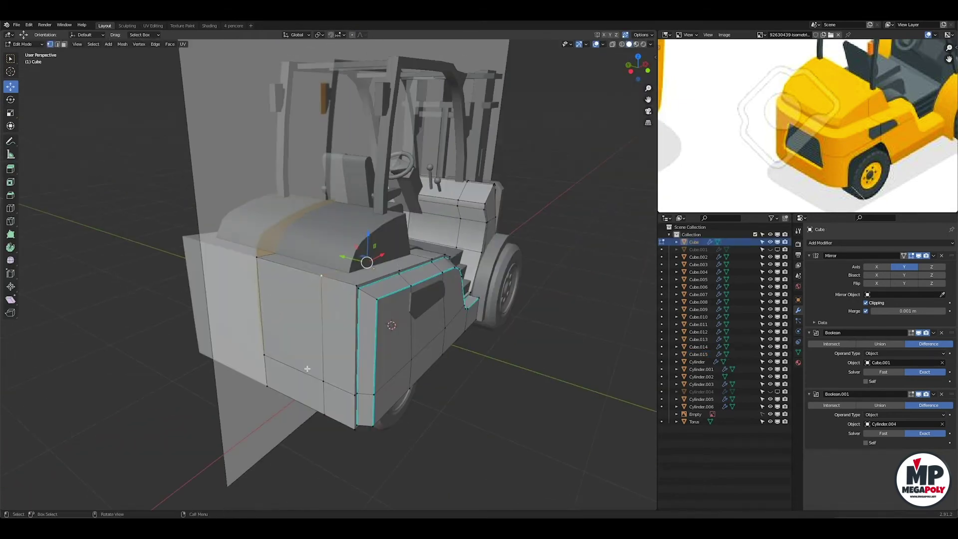
Bevel the engine cover and mark one of its edge loops as a seam.
{"action": "middle_click_drag", "start_coordinate": [304, 373], "coordinate": [284, 395]}
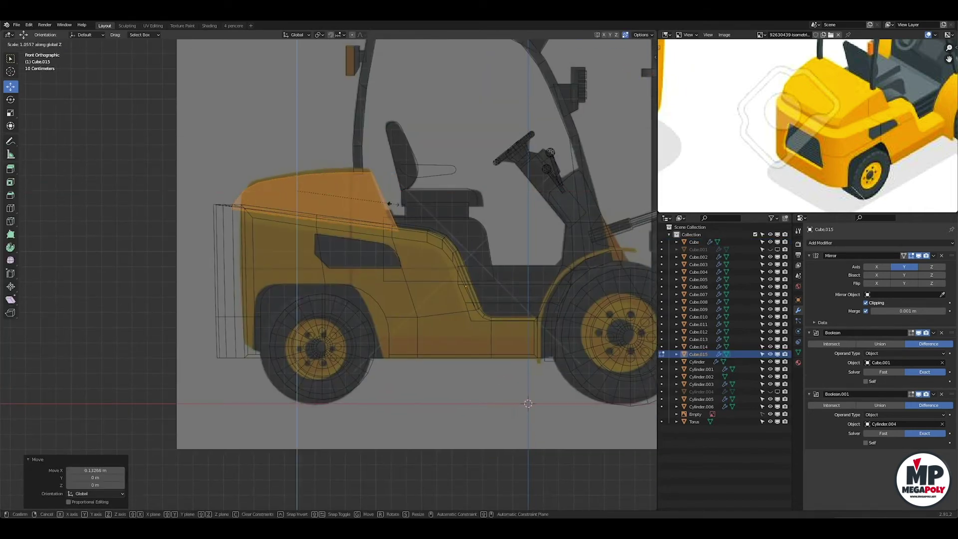
{"action": "middle_click_drag", "start_coordinate": [264, 221], "coordinate": [420, 236]}
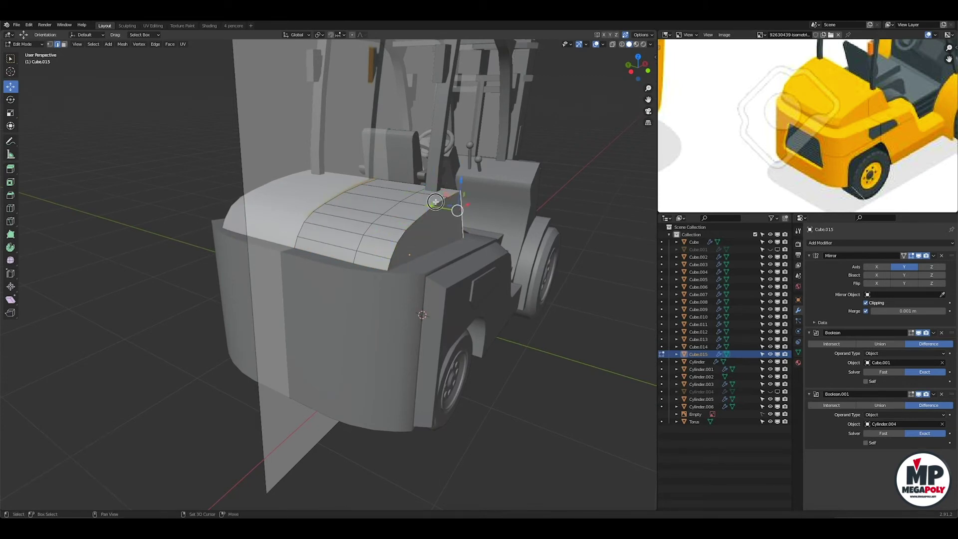
{"action": "left_click", "coordinate": [447, 262]}
{"action": "left_click", "coordinate": [424, 231], "text": "alt"}
{"action": "right_click", "coordinate": [394, 213]}
{"action": "left_click", "coordinate": [390, 220]}
{"action": "right_click", "coordinate": [350, 220]}
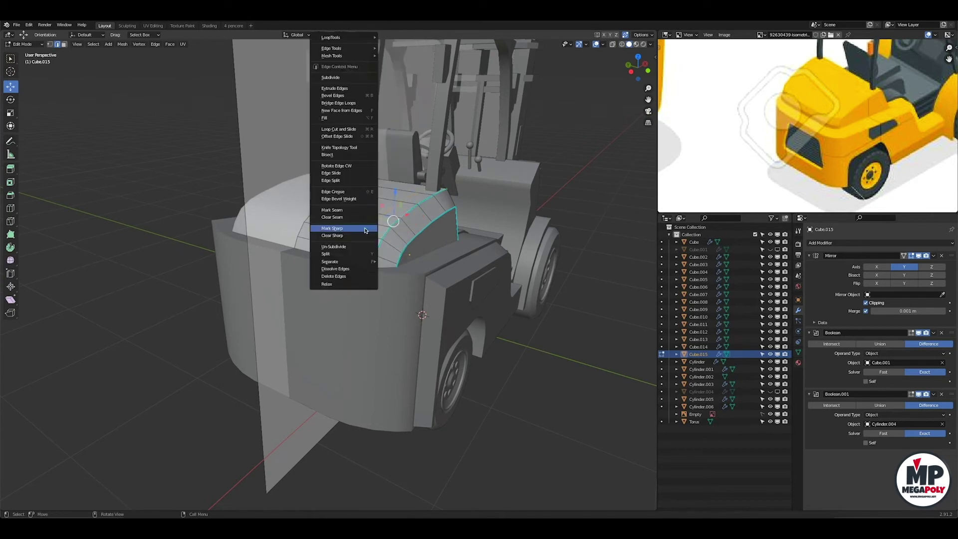
{"action": "left_click", "coordinate": [349, 212]}
{"action": "key", "text": "Tab"}
{"action": "mouse_move", "coordinate": [350, 219]}
{"action": "middle_mouse_down"}
{"action": "mouse_move", "coordinate": [350, 245]}
{"action": "mouse_move", "coordinate": [574, 262]}
{"action": "middle_mouse_up"}
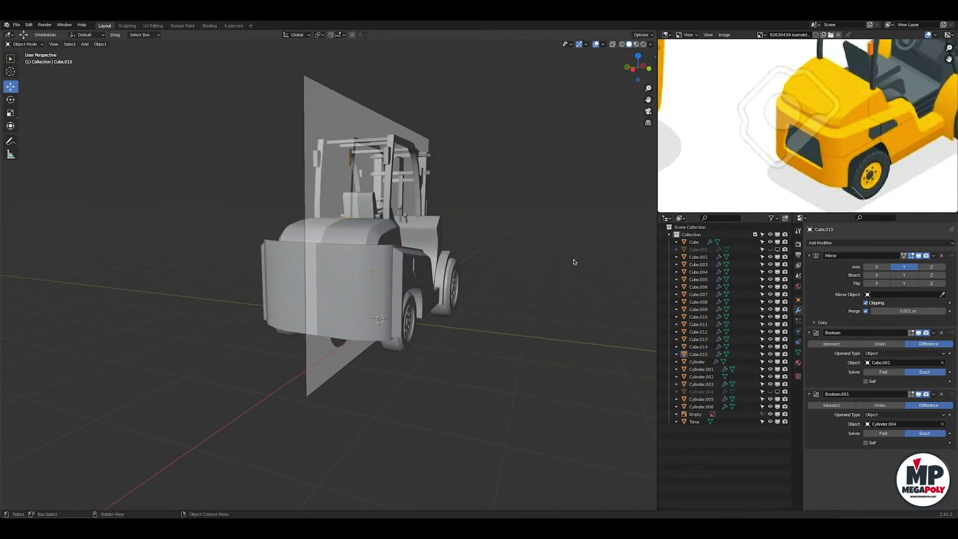
{"action": "left_click", "coordinate": [720, 415]}
Delete the Empty and add a new cube with a Mirror modifier.
{"action": "key", "text": "x"}
{"action": "middle_click_drag", "start_coordinate": [559, 351], "coordinate": [352, 321]}
{"action": "key", "text": "shift+a"}
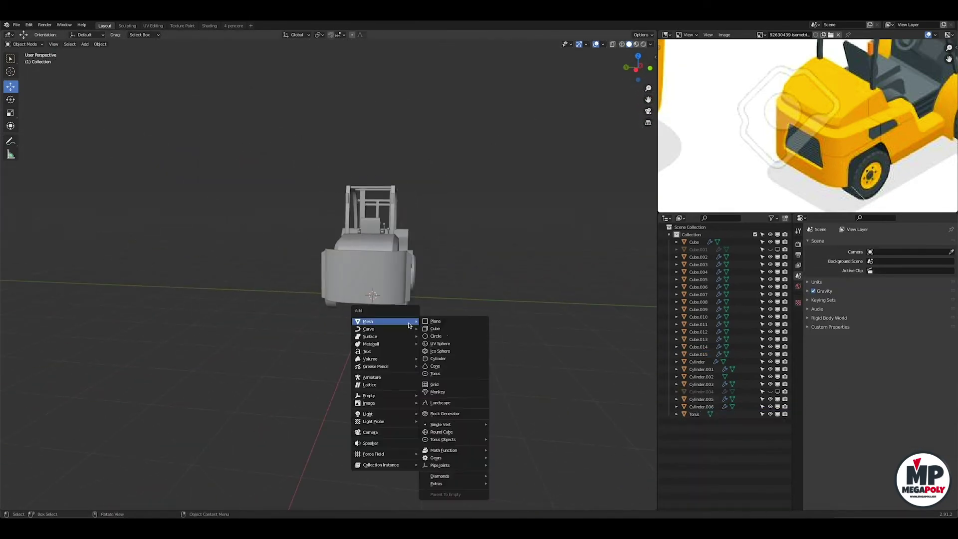
{"action": "left_click", "coordinate": [429, 326]}
{"action": "key", "text": "Tab"}
{"action": "left_click_drag", "start_coordinate": [344, 294], "coordinate": [424, 300]}
{"action": "middle_click_drag", "start_coordinate": [425, 300], "coordinate": [447, 290]}
{"action": "key", "text": "a"}
{"action": "left_click", "coordinate": [881, 243]}
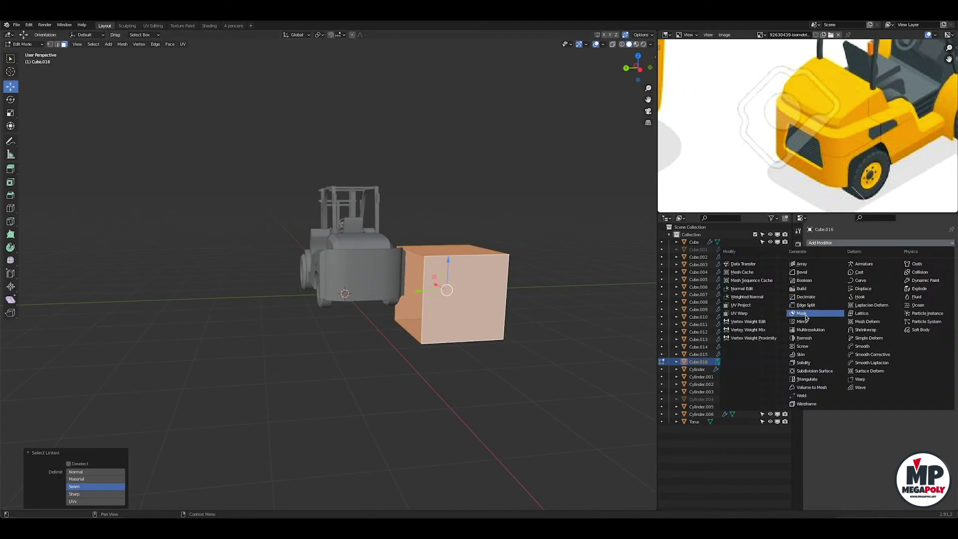
{"action": "left_click", "coordinate": [799, 332]}
Scale the cube thin on X, enable Mirror Clipping, and set it into the rear.
{"action": "key", "text": "KP_1"}
{"action": "left_click_drag", "start_coordinate": [500, 326], "coordinate": [339, 327]}
{"action": "key", "text": "s"}
{"action": "key", "text": "x"}
{"action": "left_click", "coordinate": [347, 327]}
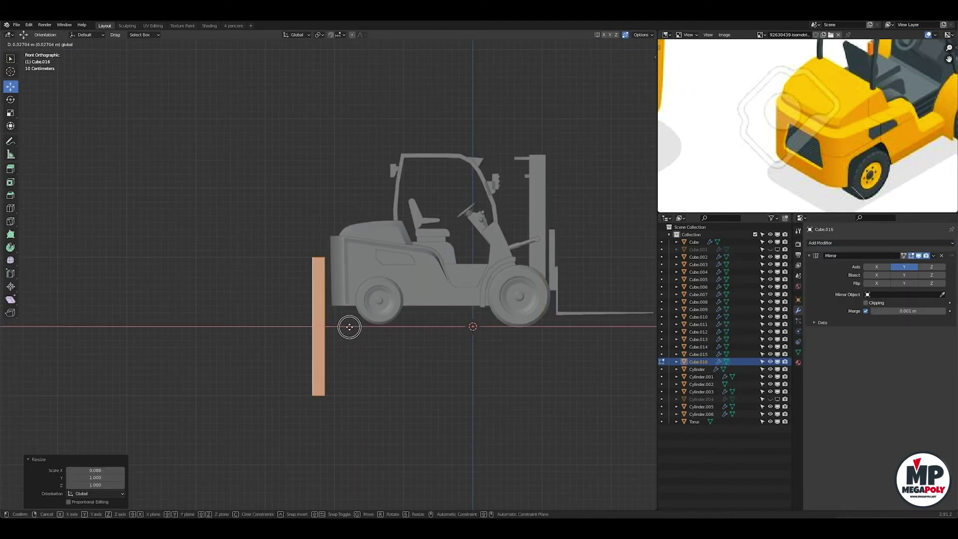
{"action": "key", "text": "ctrl+KP_3"}
{"action": "left_click", "coordinate": [866, 303]}
{"action": "key", "text": "g"}
{"action": "left_click", "coordinate": [438, 328]}
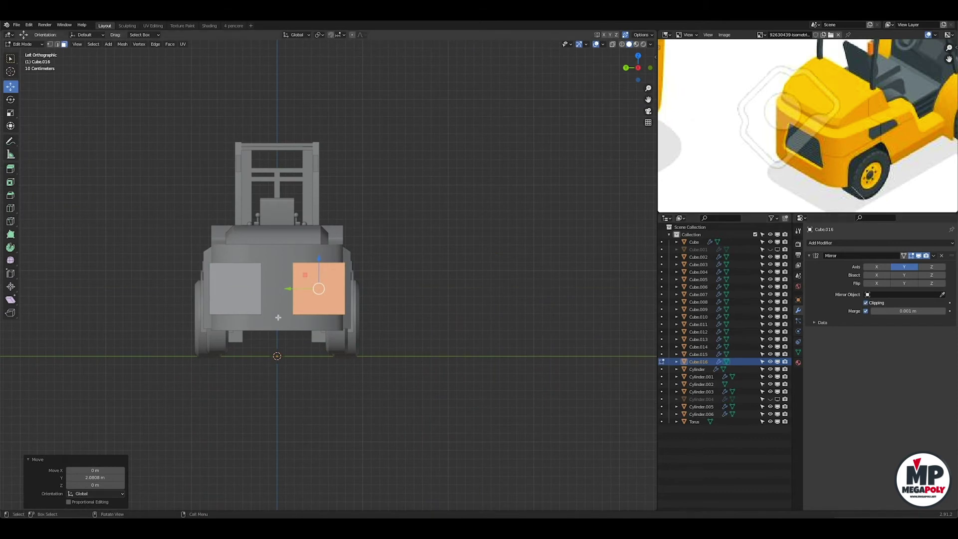
{"action": "left_click", "coordinate": [256, 288]}
{"action": "middle_click_drag", "start_coordinate": [257, 287], "coordinate": [311, 280]}
Round the panel's corner edges with a Ctrl+B bevel in X-ray view.
{"action": "key", "text": "ctrl+KP_3"}
{"action": "key", "text": "alt+z"}
{"action": "key", "text": "alt+z"}
{"action": "key", "text": "ctrl+b"}
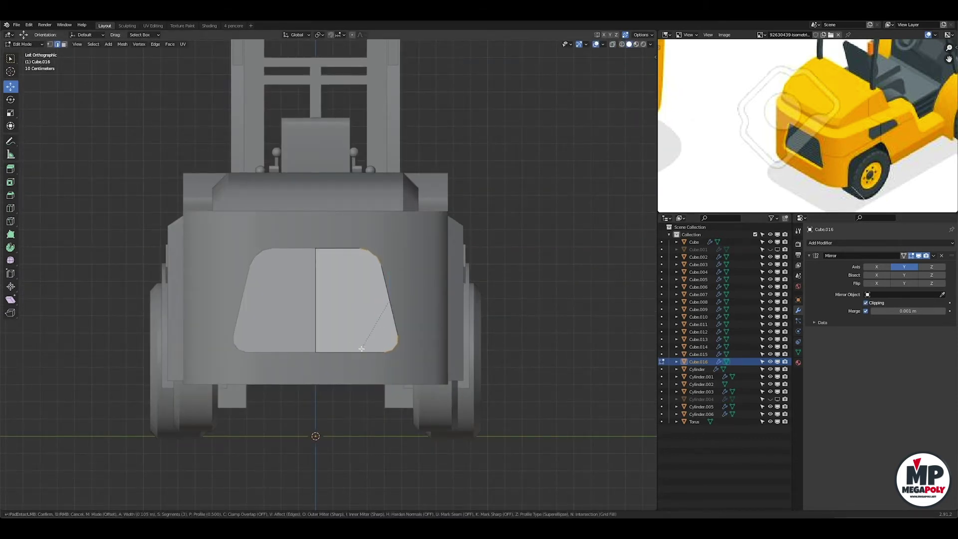
{"action": "left_click", "coordinate": [361, 349]}
{"action": "middle_click_drag", "start_coordinate": [361, 348], "coordinate": [319, 299]}
{"action": "key", "text": "a"}
Shade the panel smooth and review the body's Boolean modifiers.
{"action": "scroll", "coordinate": [320, 300], "scroll_direction": "up", "scroll_amount": 3}
{"action": "key", "text": "Tab"}
{"action": "right_click", "coordinate": [308, 283]}
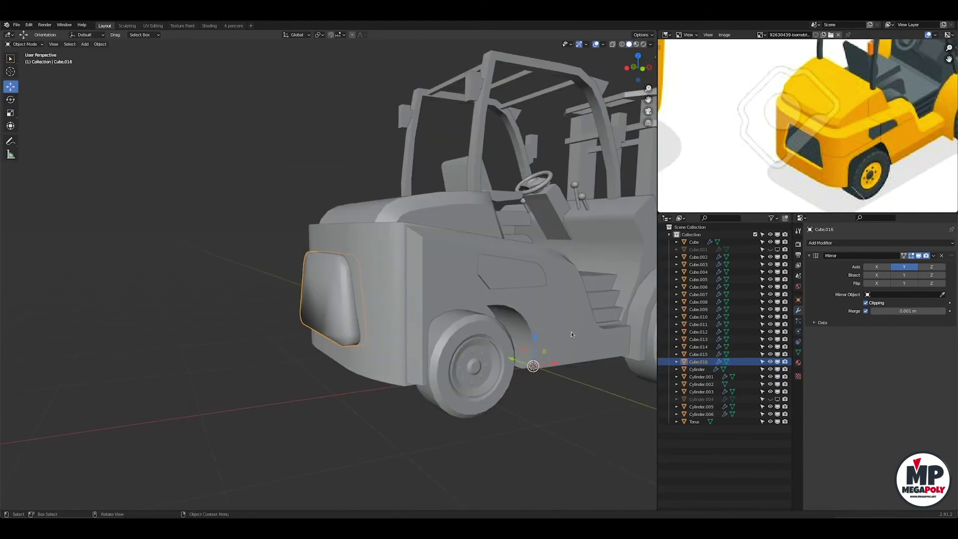
{"action": "left_click", "coordinate": [308, 283]}
{"action": "left_click", "coordinate": [799, 353]}
{"action": "left_click", "coordinate": [799, 310]}
{"action": "left_click", "coordinate": [810, 333]}
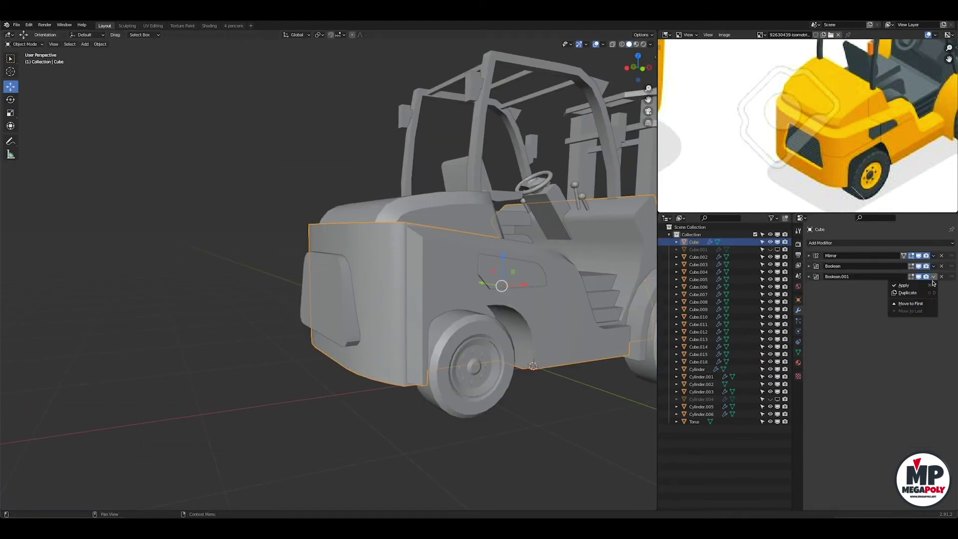
Hide the rear panel, add a plane rotated 90° on X, and flatten it into a thin slat.
{"action": "key", "text": "h"}
{"action": "mouse_move", "coordinate": [593, 313]}
{"action": "middle_mouse_down"}
{"action": "mouse_move", "coordinate": [449, 300]}
{"action": "mouse_move", "coordinate": [284, 332]}
{"action": "middle_mouse_up"}
{"action": "key", "text": "shift+a"}
{"action": "left_click", "coordinate": [334, 176]}
{"action": "type", "text": "rx90"}
{"action": "key", "text": "Return"}
{"action": "middle_click_drag", "start_coordinate": [449, 250], "coordinate": [409, 235]}
{"action": "key", "text": "g"}
{"action": "key", "text": "x"}
{"action": "left_click", "coordinate": [299, 280]}
{"action": "key", "text": "s"}
{"action": "key", "text": "z"}
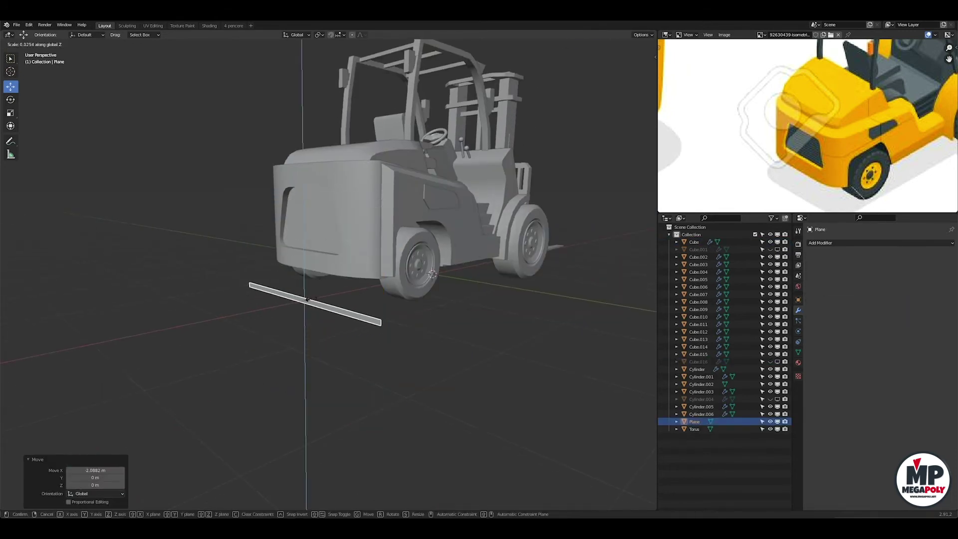
Array the slat into 18 stacked copies and place the stack in the rear recess.
{"action": "left_click", "coordinate": [831, 245]}
{"action": "left_click", "coordinate": [794, 259]}
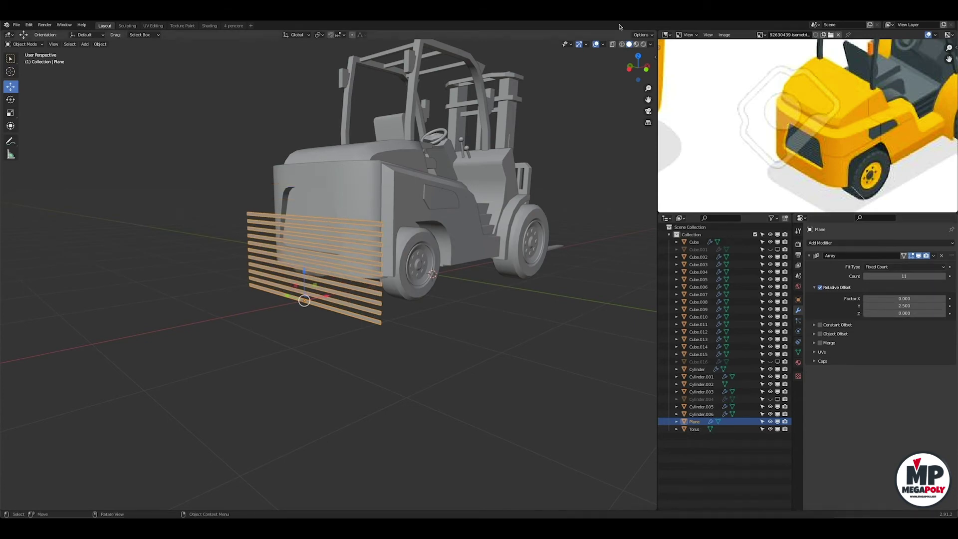
{"action": "key", "text": "alt+z"}
{"action": "key", "text": "s"}
{"action": "left_click", "coordinate": [409, 299]}
{"action": "middle_click_drag", "start_coordinate": [429, 319], "coordinate": [368, 281]}
{"action": "key", "text": "alt+z"}
{"action": "key", "text": "g"}
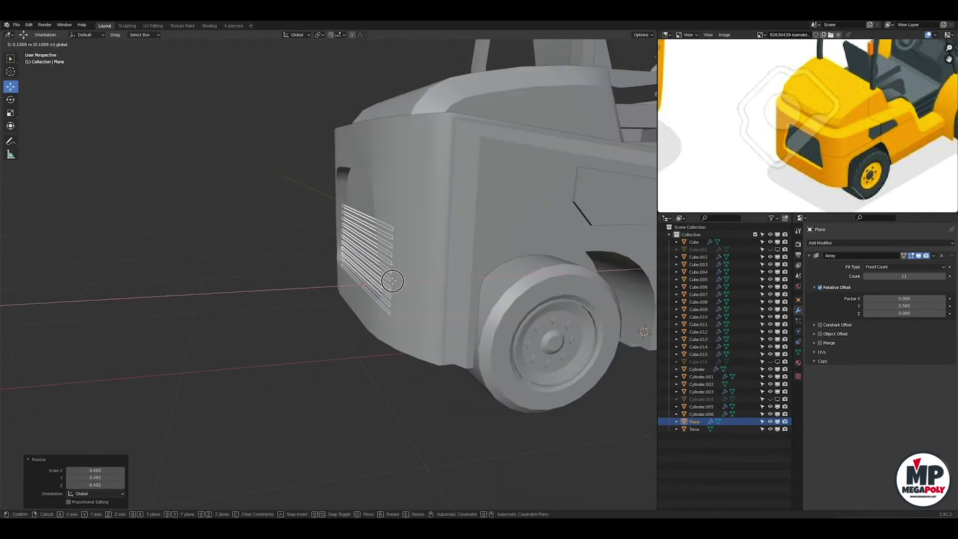
{"action": "left_click", "coordinate": [393, 281]}
Stretch the slats vertically and tighten the array spacing to a 1.6 Y offset.
{"action": "key", "text": "Tab"}
{"action": "scroll", "coordinate": [398, 300], "scroll_direction": "down", "scroll_amount": 5}
{"action": "middle_click_drag", "start_coordinate": [479, 312], "coordinate": [392, 278]}
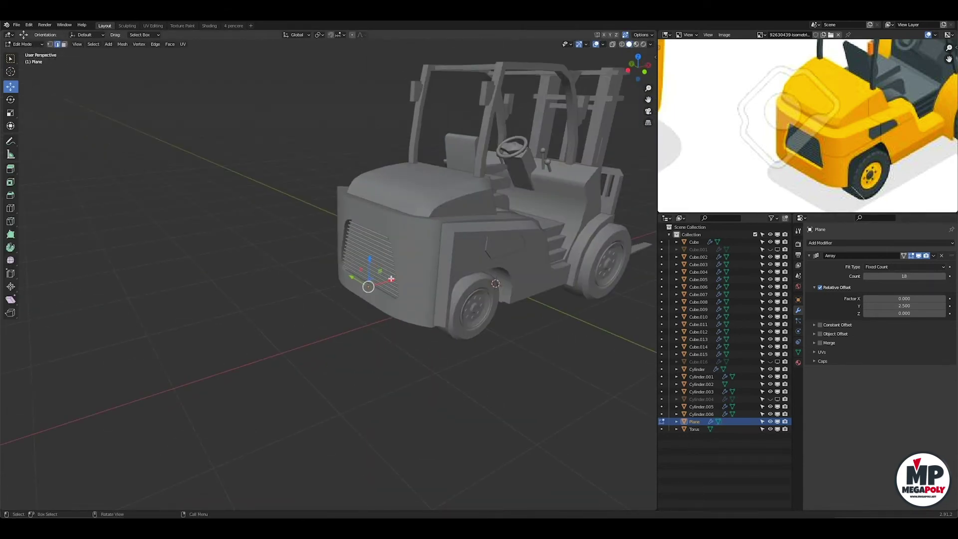
{"action": "scroll", "coordinate": [392, 279], "scroll_direction": "up", "scroll_amount": 4}
{"action": "scroll", "coordinate": [392, 278], "scroll_direction": "up", "scroll_amount": 4}
{"action": "key", "text": "s"}
{"action": "key", "text": "z"}
{"action": "left_click", "coordinate": [368, 291]}
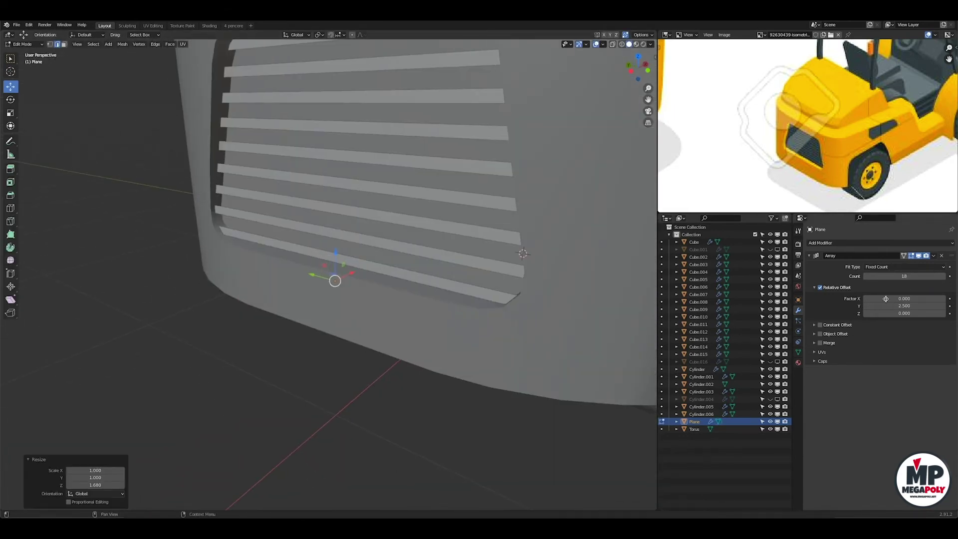
{"action": "left_click_drag", "start_coordinate": [886, 302], "coordinate": [848, 302]}
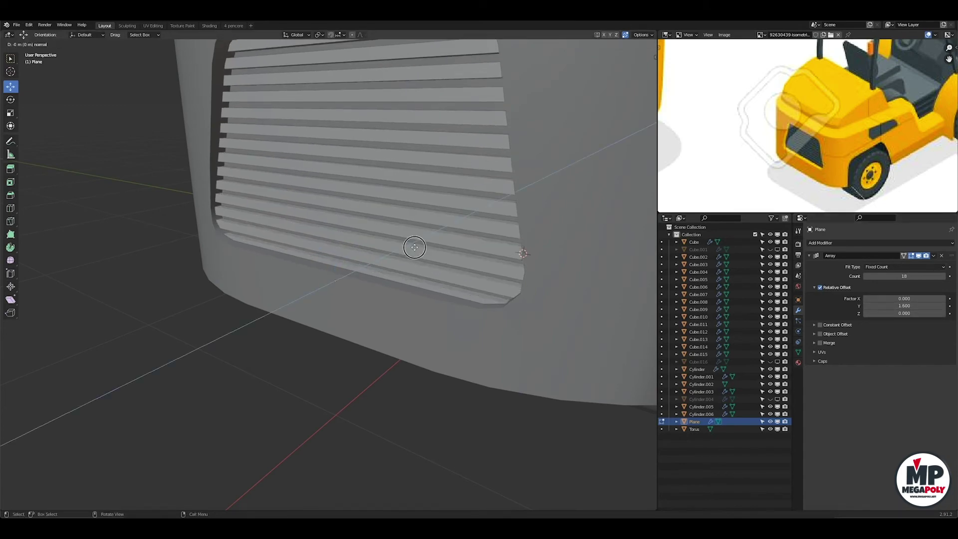
{"action": "scroll", "coordinate": [415, 247], "scroll_direction": "down", "scroll_amount": 6}
Unhide the rear panel and widen it to frame the grille.
{"action": "left_click", "coordinate": [695, 242]}
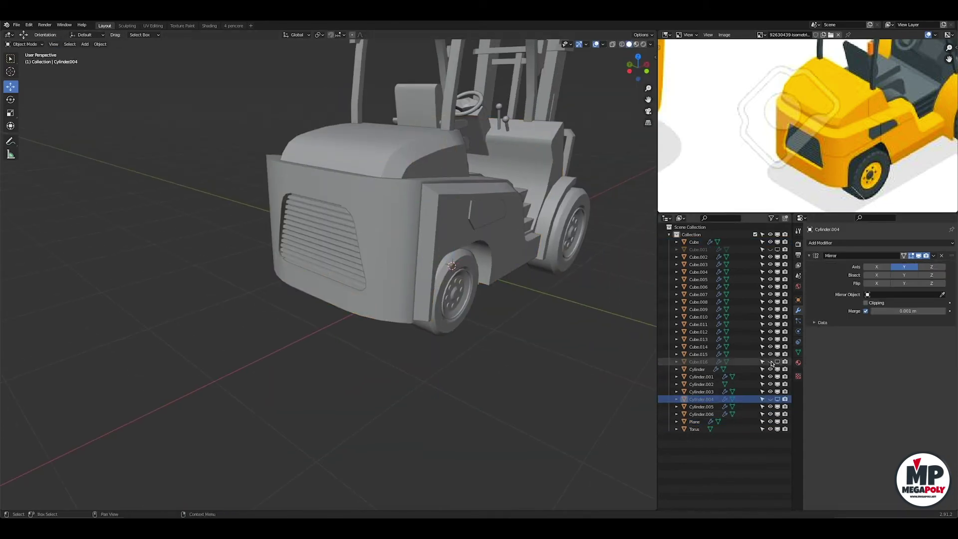
{"action": "left_click", "coordinate": [771, 362]}
{"action": "left_click", "coordinate": [698, 361]}
{"action": "key", "text": "Tab"}
{"action": "left_click", "coordinate": [366, 243]}
{"action": "key", "text": "alt+z"}
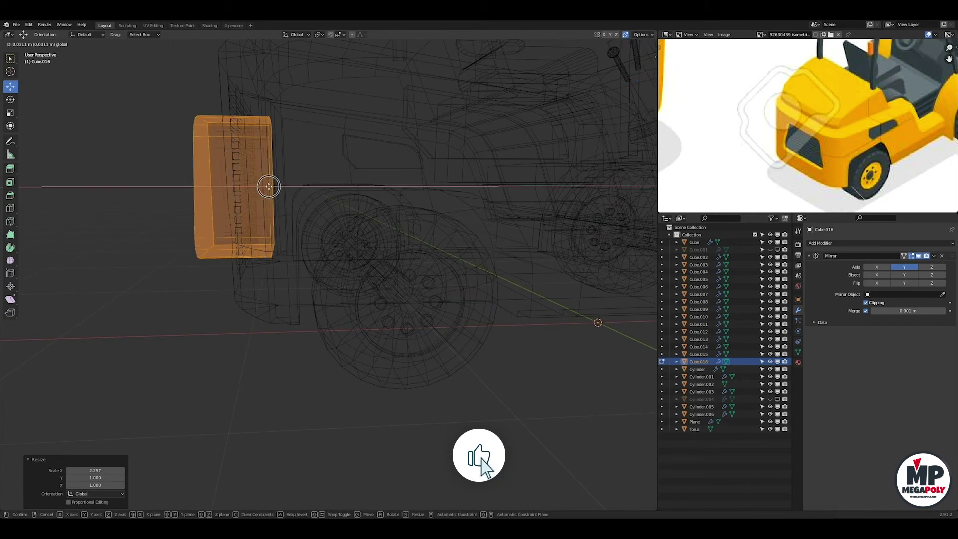
{"action": "key", "text": "alt+z"}
{"action": "key", "text": "Tab"}
{"action": "scroll", "coordinate": [412, 308], "scroll_direction": "up", "scroll_amount": 3}
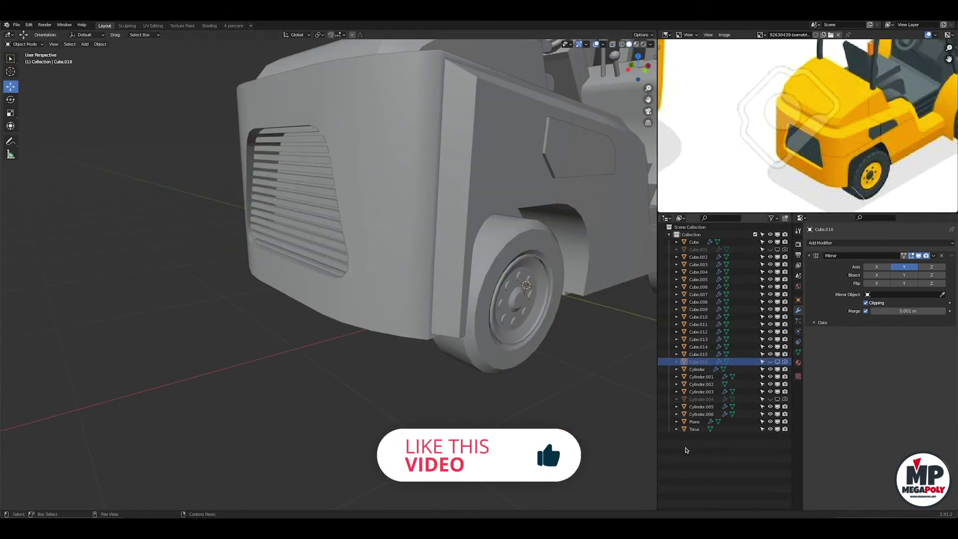
Select a vertical edge loop on the forklift body in Edit Mode.
{"action": "middle_click_drag", "start_coordinate": [449, 324], "coordinate": [374, 360]}
{"action": "scroll", "coordinate": [375, 359], "scroll_direction": "down", "scroll_amount": 5}
{"action": "left_click", "coordinate": [319, 274]}
{"action": "key", "text": "Tab"}
{"action": "scroll", "coordinate": [380, 238], "scroll_direction": "up", "scroll_amount": 4}
{"action": "left_click", "coordinate": [382, 390]}
{"action": "middle_click_drag", "start_coordinate": [381, 327], "coordinate": [479, 344]}
{"action": "scroll", "coordinate": [480, 344], "scroll_direction": "down", "scroll_amount": 2}
Edge-slide the body's vertical loop fully against the side panel edge.
{"action": "key", "text": "g"}
{"action": "key", "text": "g"}
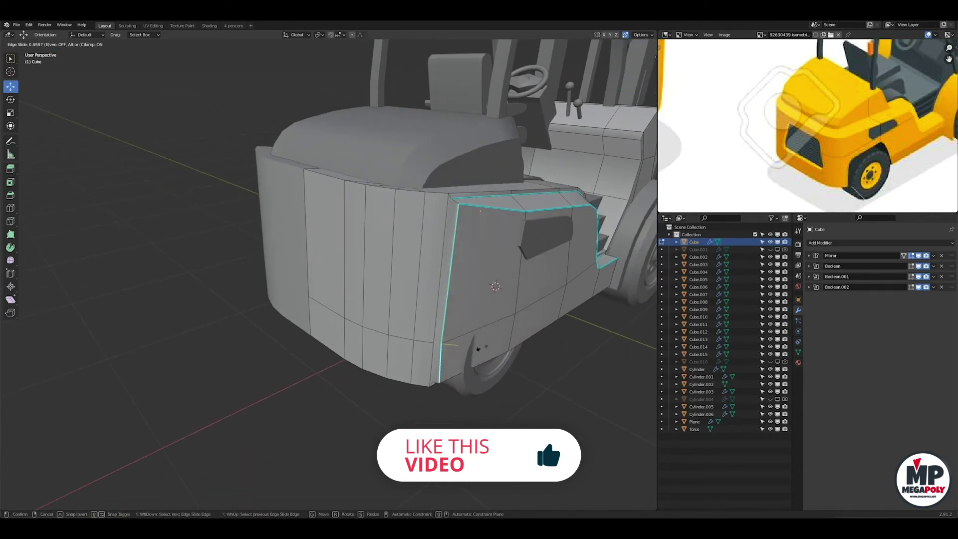
{"action": "left_click", "coordinate": [479, 350]}
{"action": "middle_click_drag", "start_coordinate": [478, 349], "coordinate": [429, 340]}
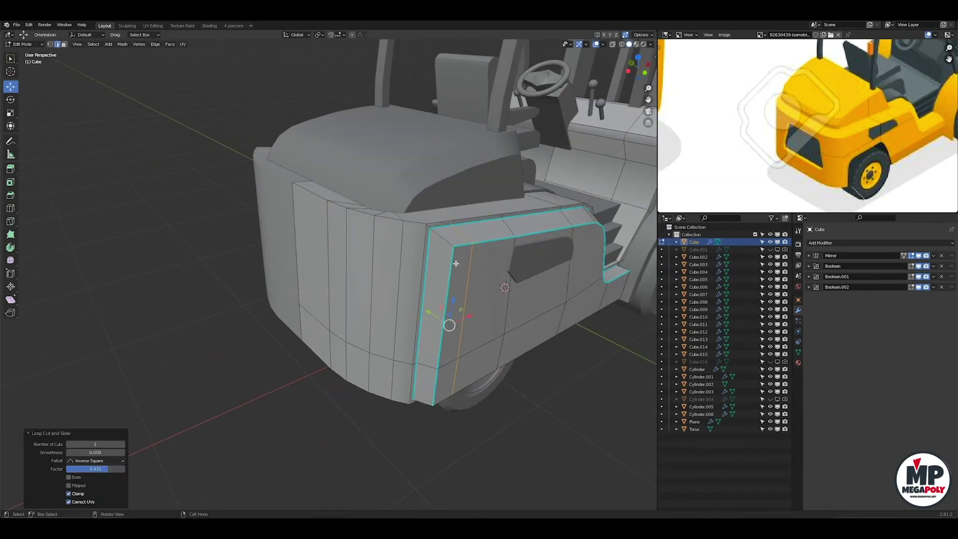
{"action": "left_click", "coordinate": [405, 356]}
{"action": "scroll", "coordinate": [405, 355], "scroll_direction": "down", "scroll_amount": 2}
{"action": "mouse_move", "coordinate": [405, 356]}
{"action": "middle_mouse_down"}
{"action": "mouse_move", "coordinate": [417, 306]}
{"action": "mouse_move", "coordinate": [367, 247]}
{"action": "mouse_move", "coordinate": [428, 212]}
{"action": "middle_mouse_up"}
{"action": "key", "text": "Tab"}
Set the viewport shading colour to Random and frame the forklift body.
{"action": "scroll", "coordinate": [418, 306], "scroll_direction": "down", "scroll_amount": 4}
{"action": "scroll", "coordinate": [367, 247], "scroll_direction": "up", "scroll_amount": 3}
{"action": "left_click", "coordinate": [366, 247]}
{"action": "key", "text": "shift+z"}
{"action": "key", "text": "shift+z"}
{"action": "left_click", "coordinate": [651, 44]}
{"action": "left_click", "coordinate": [648, 197]}
{"action": "mouse_move", "coordinate": [320, 225]}
{"action": "middle_mouse_down"}
{"action": "mouse_move", "coordinate": [373, 267]}
{"action": "mouse_move", "coordinate": [537, 210]}
{"action": "middle_mouse_up"}
{"action": "scroll", "coordinate": [373, 267], "scroll_direction": "down", "scroll_amount": 2}
{"action": "scroll", "coordinate": [366, 251], "scroll_direction": "up", "scroll_amount": 2}
{"action": "left_click", "coordinate": [365, 250]}
{"action": "key", "text": "KP_Decimal"}
{"action": "key", "text": "shift+z"}
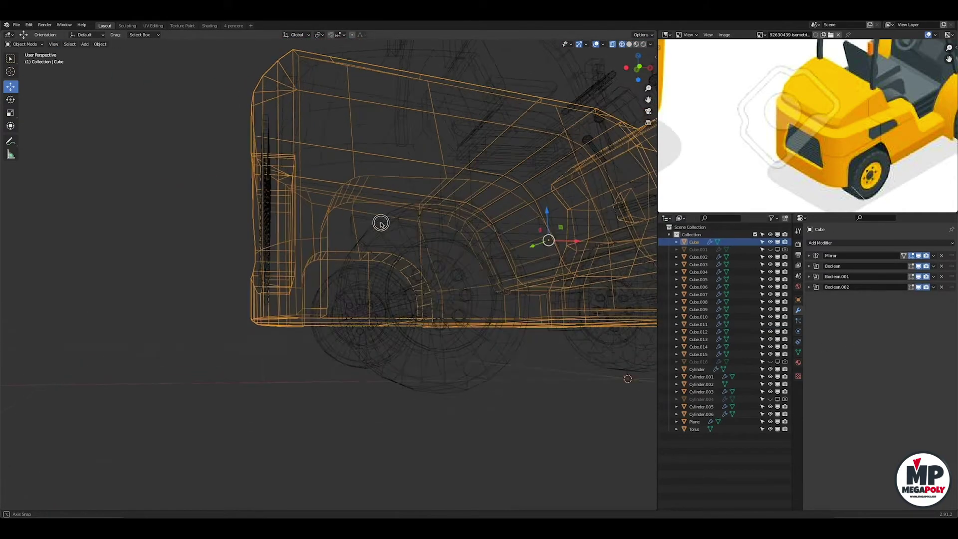
Move the wheel fender (Cube.001) along X over its wheel, checking in Front view.
{"action": "middle_click_drag", "start_coordinate": [366, 250], "coordinate": [499, 274]}
{"action": "key", "text": "shift+z"}
{"action": "scroll", "coordinate": [623, 294], "scroll_direction": "up", "scroll_amount": 2}
{"action": "left_click", "coordinate": [509, 306]}
{"action": "key", "text": "Tab"}
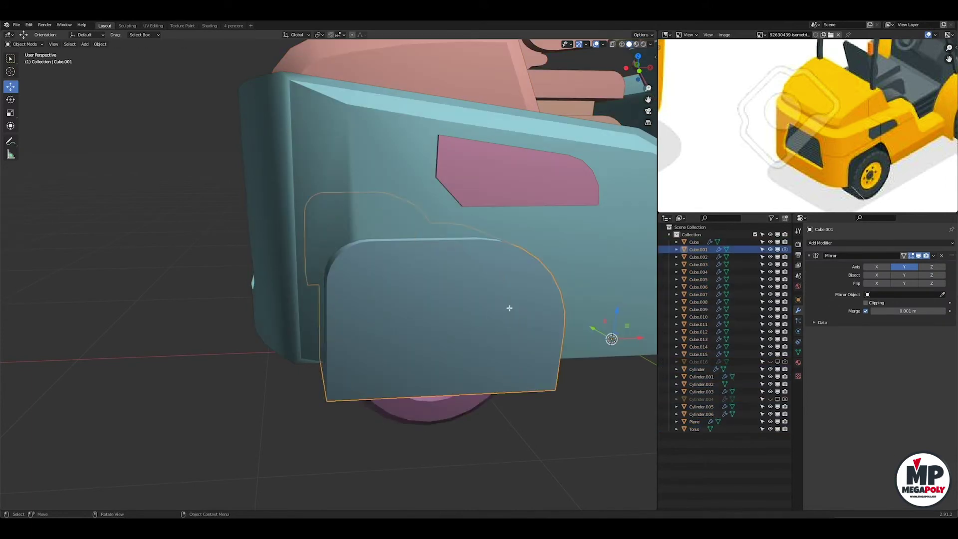
{"action": "key", "text": "a"}
{"action": "key", "text": "g"}
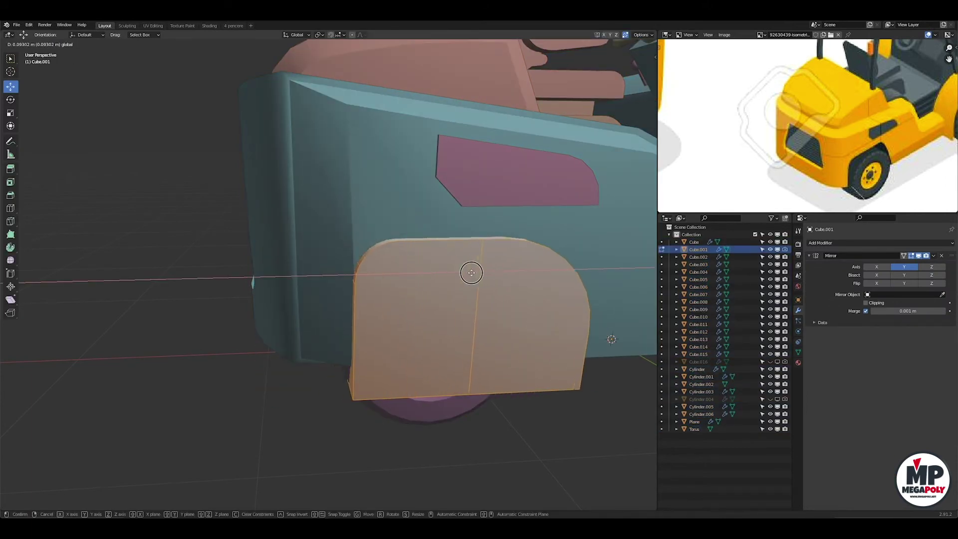
{"action": "key", "text": "KP_1"}
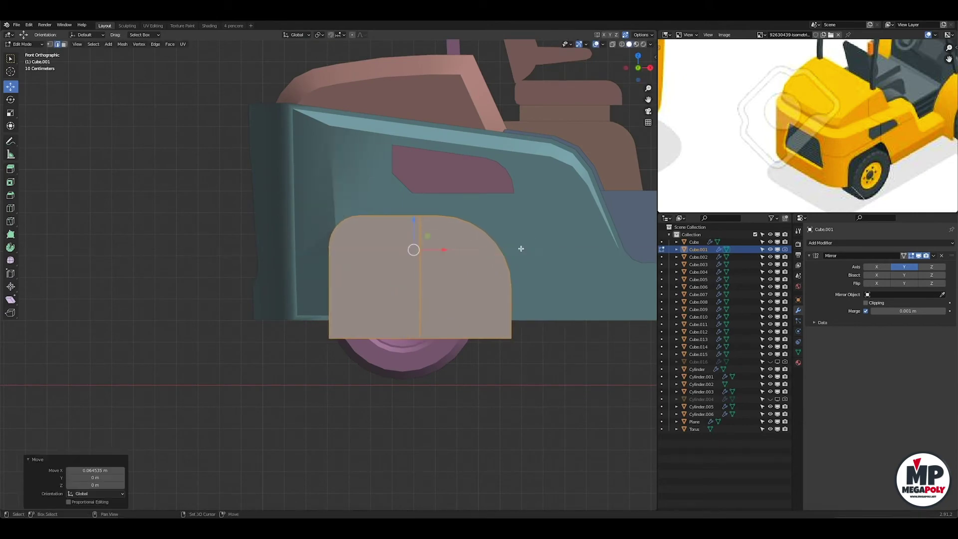
{"action": "key", "text": "Tab"}
{"action": "middle_click_drag", "start_coordinate": [521, 249], "coordinate": [258, 221]}
{"action": "scroll", "coordinate": [259, 222], "scroll_direction": "down", "scroll_amount": 3}
{"action": "key", "text": "KP_1"}
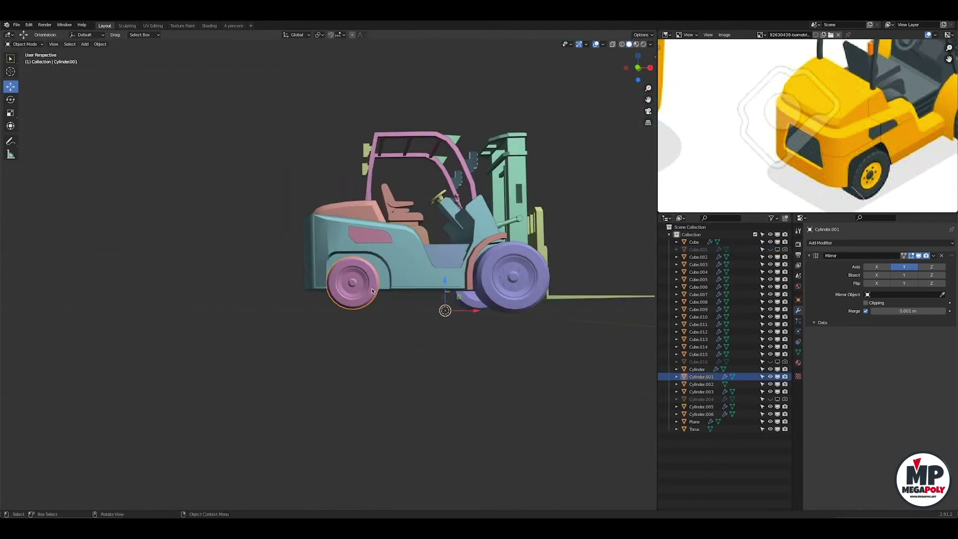
Turn on the Face Orientation overlay to reveal inward-facing faces.
{"action": "scroll", "coordinate": [470, 310], "scroll_direction": "down", "scroll_amount": 4}
{"action": "mouse_move", "coordinate": [399, 321]}
{"action": "middle_mouse_down"}
{"action": "mouse_move", "coordinate": [471, 310]}
{"action": "mouse_move", "coordinate": [325, 317]}
{"action": "mouse_move", "coordinate": [342, 317]}
{"action": "middle_mouse_up"}
{"action": "key", "text": "a"}
{"action": "left_click", "coordinate": [604, 45]}
{"action": "left_click", "coordinate": [558, 179]}
{"action": "mouse_move", "coordinate": [411, 198]}
{"action": "middle_mouse_down"}
{"action": "mouse_move", "coordinate": [350, 225]}
{"action": "mouse_move", "coordinate": [308, 190]}
{"action": "middle_mouse_up"}
{"action": "scroll", "coordinate": [349, 224], "scroll_direction": "up", "scroll_amount": 5}
Flip the red inward-facing normals on Cube.009 so they point outward.
{"action": "left_click", "coordinate": [308, 190]}
{"action": "key", "text": "Tab"}
{"action": "key", "text": "Tab"}
{"action": "left_click", "coordinate": [272, 123]}
{"action": "key", "text": "Tab"}
{"action": "middle_click_drag", "start_coordinate": [272, 122], "coordinate": [299, 128]}
{"action": "scroll", "coordinate": [372, 106], "scroll_direction": "up", "scroll_amount": 5}
{"action": "scroll", "coordinate": [372, 106], "scroll_direction": "down", "scroll_amount": 4}
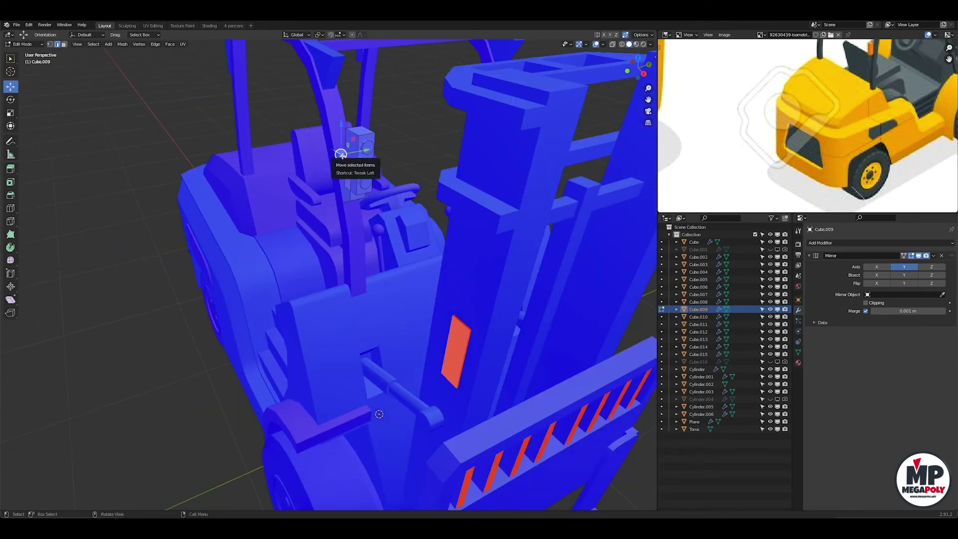
{"action": "left_click", "coordinate": [384, 162]}
{"action": "scroll", "coordinate": [384, 163], "scroll_direction": "down", "scroll_amount": 6}
{"action": "key", "text": "Tab"}
{"action": "middle_click_drag", "start_coordinate": [349, 250], "coordinate": [380, 259]}
Flip the fork carriage's red slat normals outward.
{"action": "left_click", "coordinate": [429, 337]}
{"action": "key", "text": "Tab"}
{"action": "scroll", "coordinate": [430, 337], "scroll_direction": "up", "scroll_amount": 3}
{"action": "scroll", "coordinate": [361, 262], "scroll_direction": "up", "scroll_amount": 2}
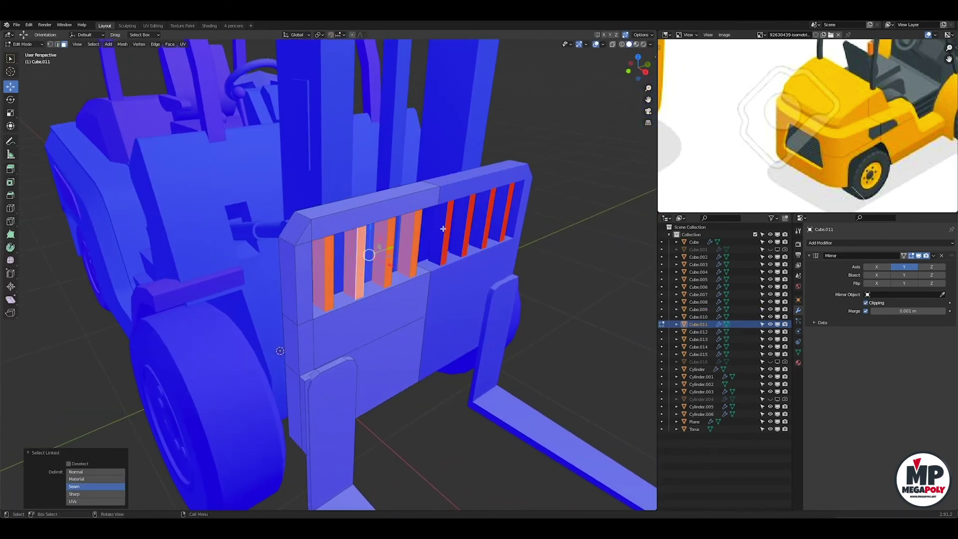
{"action": "key", "text": "Tab"}
{"action": "scroll", "coordinate": [411, 260], "scroll_direction": "down", "scroll_amount": 5}
{"action": "middle_click_drag", "start_coordinate": [349, 250], "coordinate": [379, 240]}
Save as forklift.blend, hide Face Orientation, and switch to the Shading workspace.
{"action": "key", "text": "ctrl+s"}
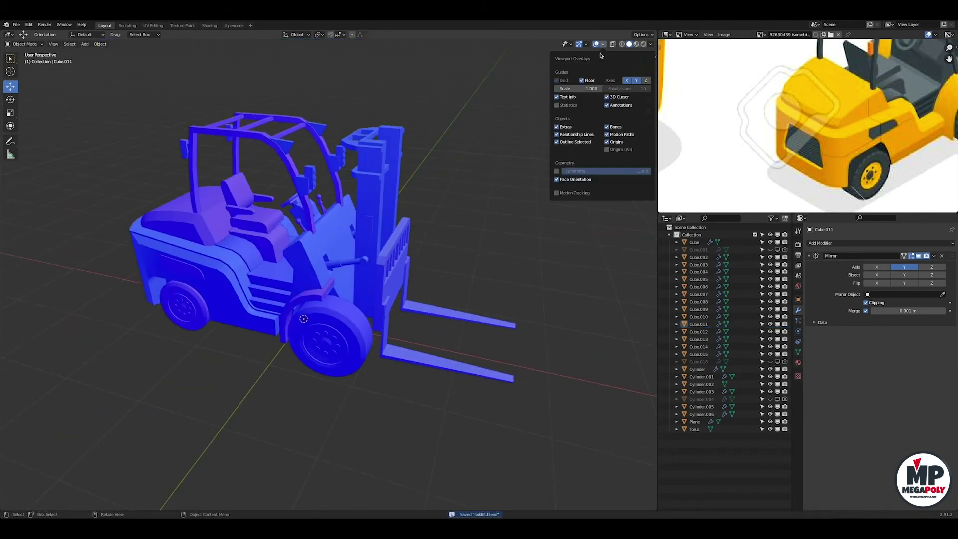
{"action": "left_click", "coordinate": [602, 43]}
{"action": "left_click", "coordinate": [632, 171]}
{"action": "left_click", "coordinate": [209, 26]}
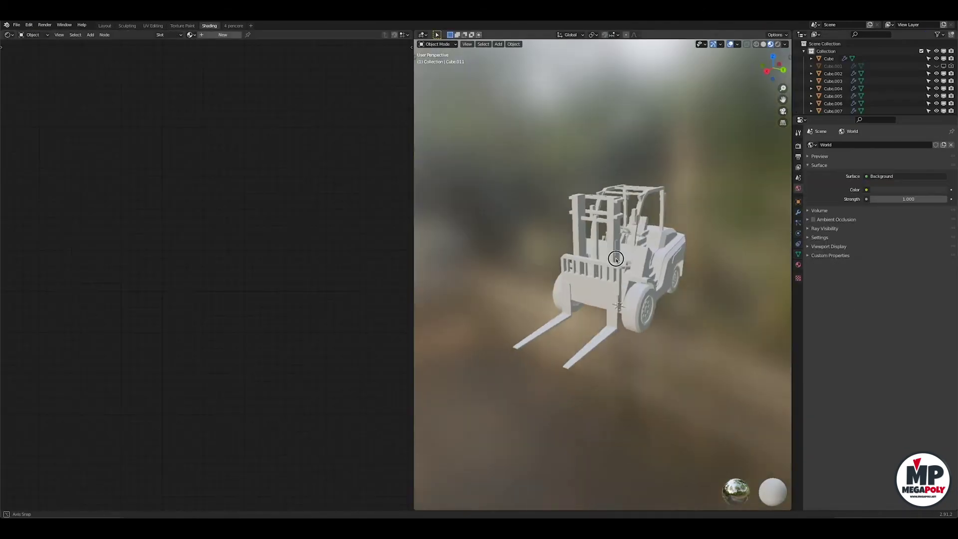
Create material 'tex' with Tex_256Gradient.png as base colour and link it to all parts.
{"action": "left_click", "coordinate": [825, 181]}
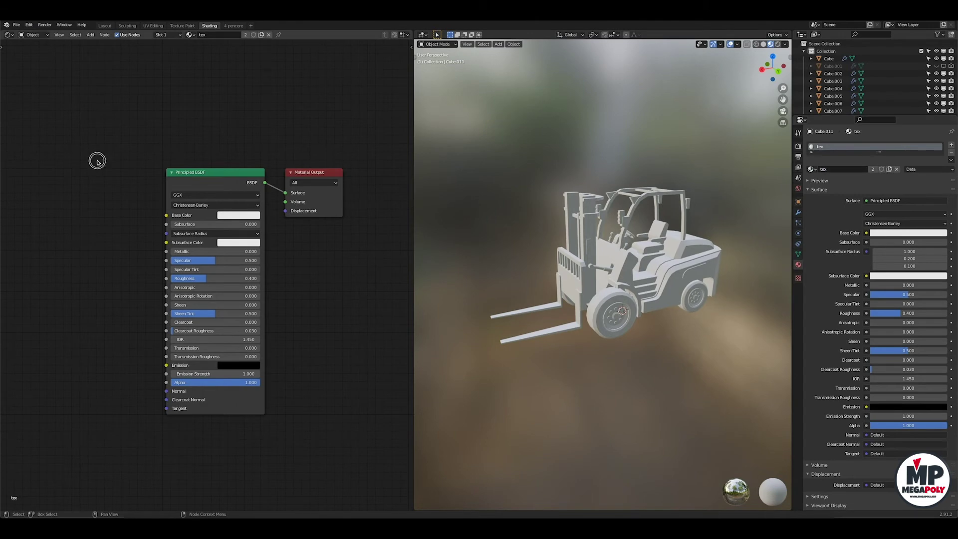
{"action": "left_click", "coordinate": [41, 176]}
{"action": "left_click", "coordinate": [119, 212]}
{"action": "double_click", "coordinate": [402, 161]}
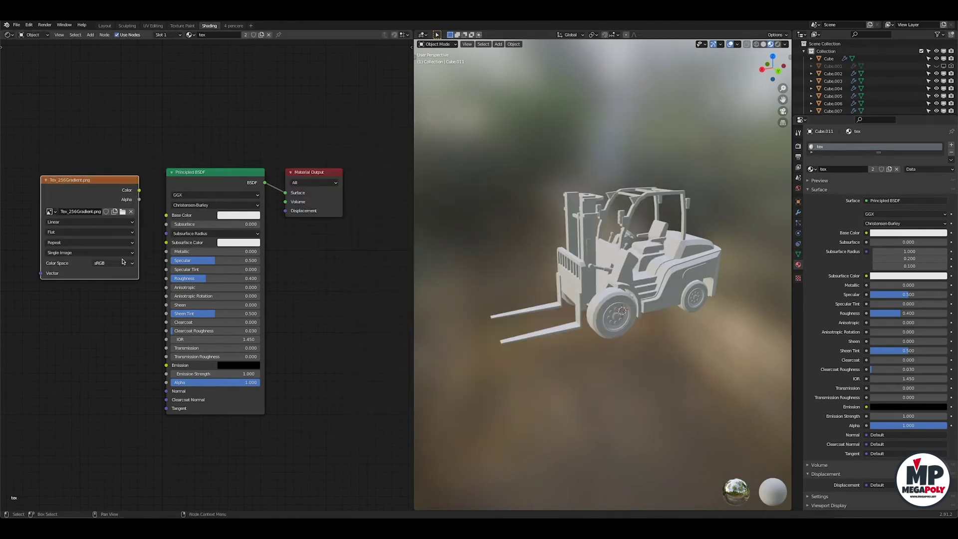
{"action": "key", "text": "a"}
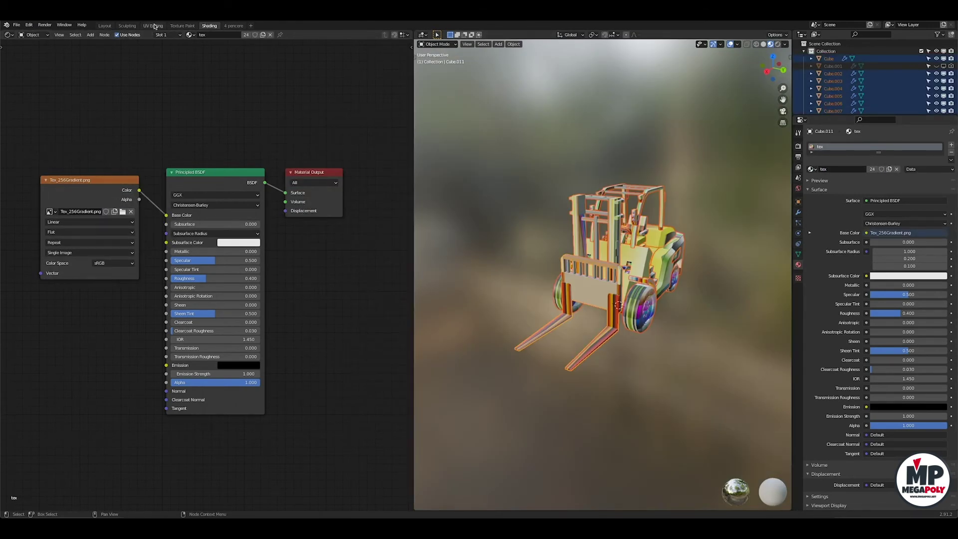
Switch to the UV Editing workspace and enlarge its 3D view.
{"action": "left_click", "coordinate": [153, 26]}
{"action": "left_click_drag", "start_coordinate": [441, 204], "coordinate": [442, 299]}
{"action": "scroll", "coordinate": [599, 400], "scroll_direction": "up", "scroll_amount": 5}
{"action": "scroll", "coordinate": [599, 400], "scroll_direction": "down", "scroll_amount": 3}
{"action": "scroll", "coordinate": [599, 129], "scroll_direction": "up", "scroll_amount": 3}
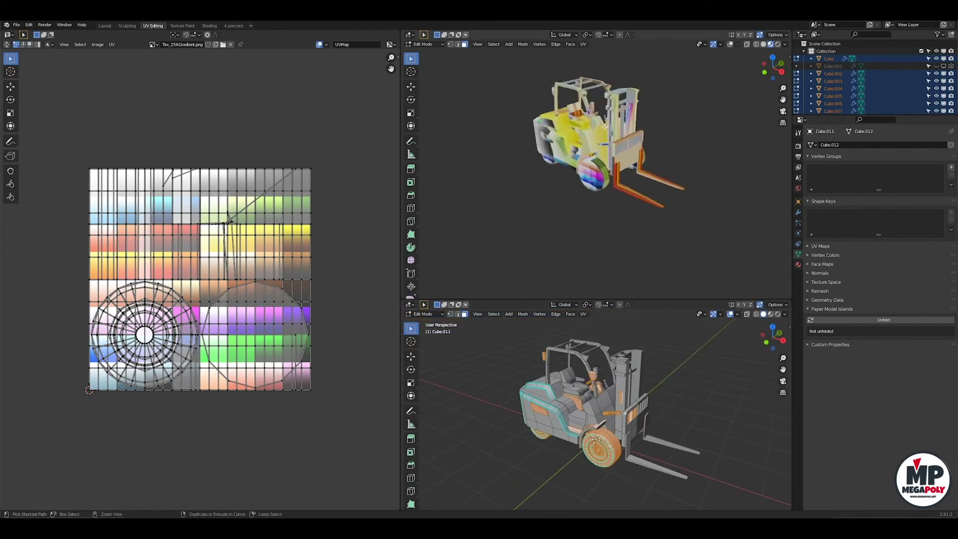
Collapse all of the forklift's UVs to a single point.
{"action": "middle_click_drag", "start_coordinate": [574, 150], "coordinate": [624, 149]}
{"action": "key", "text": "a"}
{"action": "key", "text": "s"}
{"action": "key", "text": "0"}
{"action": "key", "text": "Return"}
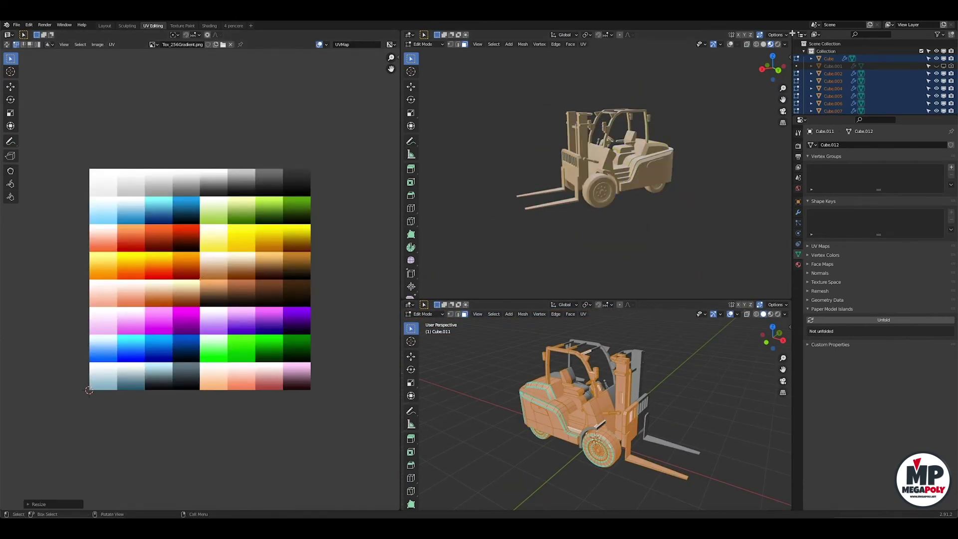
Split the top view into an image viewer showing the forklift reference picture, narrowing the palette.
{"action": "left_click_drag", "start_coordinate": [794, 31], "coordinate": [578, 50]}
{"action": "key", "text": "shift+F10"}
{"action": "left_click", "coordinate": [664, 35]}
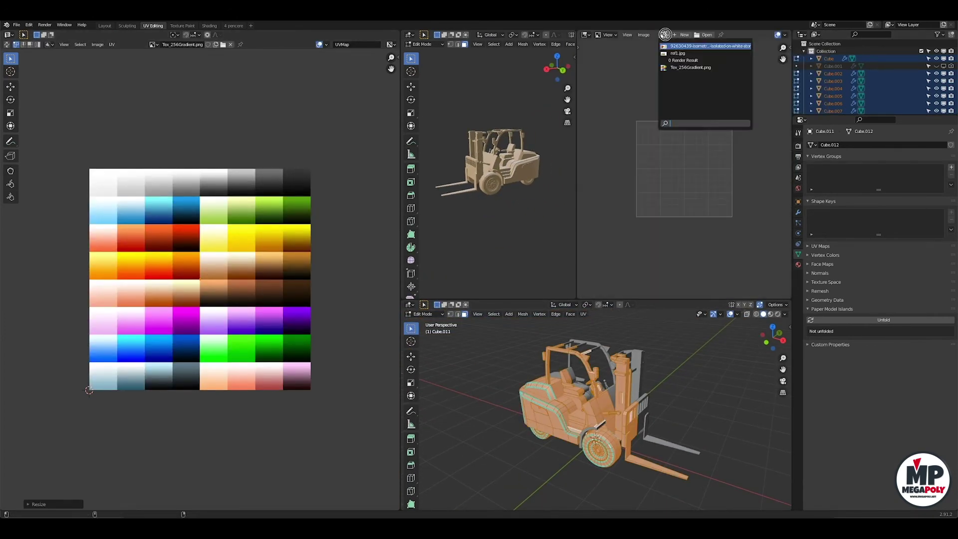
{"action": "left_click", "coordinate": [689, 50]}
{"action": "scroll", "coordinate": [672, 158], "scroll_direction": "up", "scroll_amount": 3}
{"action": "scroll", "coordinate": [673, 159], "scroll_direction": "down", "scroll_amount": 2}
{"action": "left_click_drag", "start_coordinate": [401, 209], "coordinate": [261, 220]}
{"action": "scroll", "coordinate": [429, 184], "scroll_direction": "up", "scroll_amount": 4}
{"action": "middle_click_drag", "start_coordinate": [429, 185], "coordinate": [449, 187]}
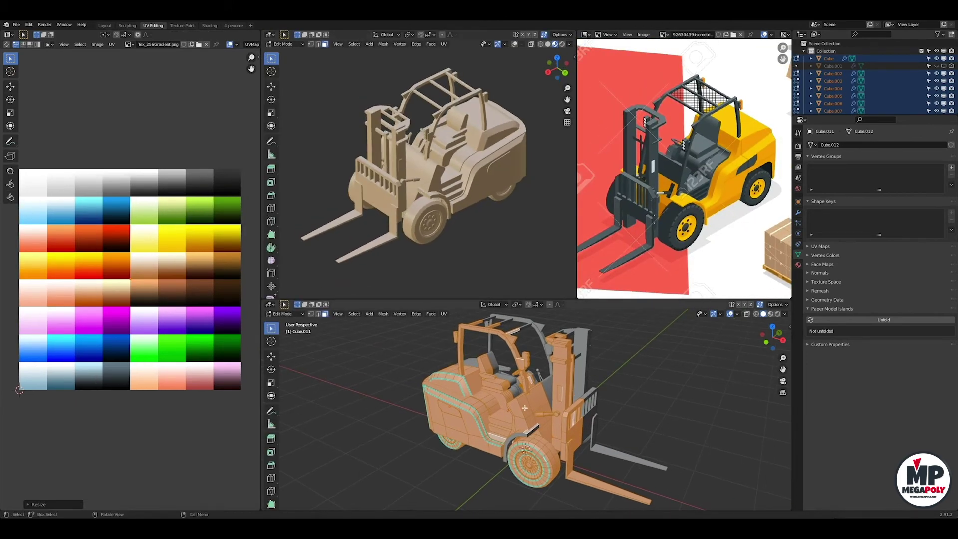
{"action": "scroll", "coordinate": [524, 409], "scroll_direction": "down", "scroll_amount": 2}
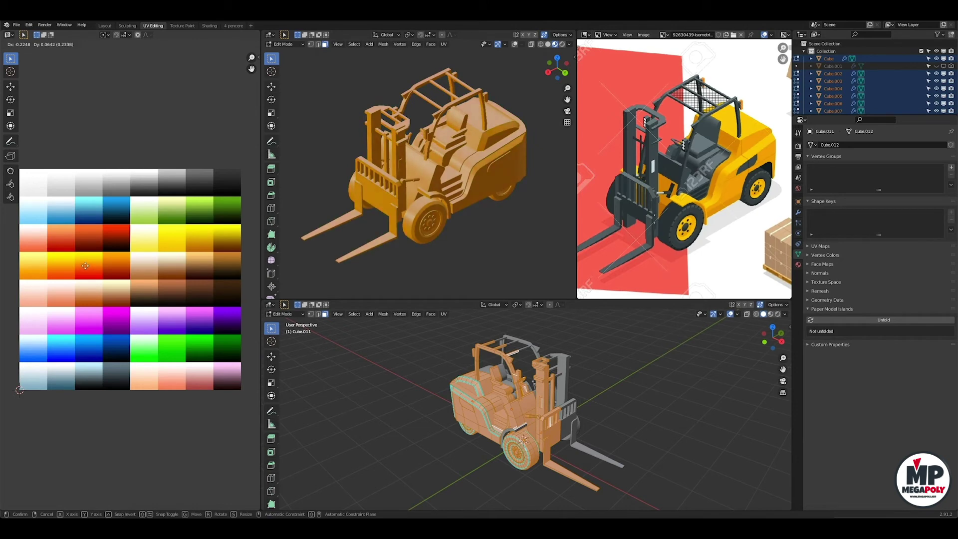
Place the UVs on the palette colour, preview in Rendered shading and set the World Color to white.
{"action": "left_click", "coordinate": [43, 269]}
{"action": "left_click", "coordinate": [553, 44]}
{"action": "left_click", "coordinate": [798, 188]}
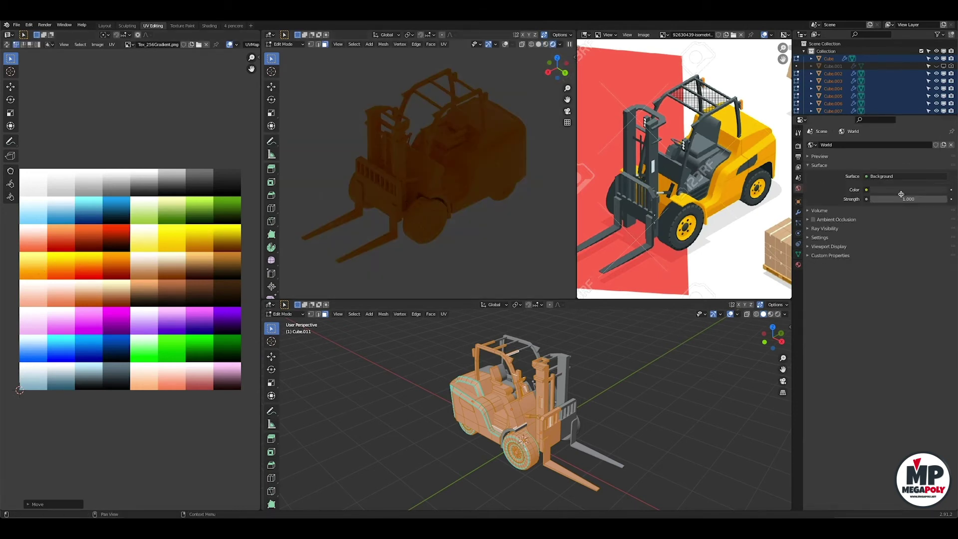
{"action": "left_click", "coordinate": [882, 190]}
{"action": "left_click_drag", "start_coordinate": [940, 160], "coordinate": [940, 85]}
Frame the front wheel, return to Object Mode, show texture colours in the lower view and select the front wheel.
{"action": "key", "text": "alt+a"}
{"action": "key", "text": "l"}
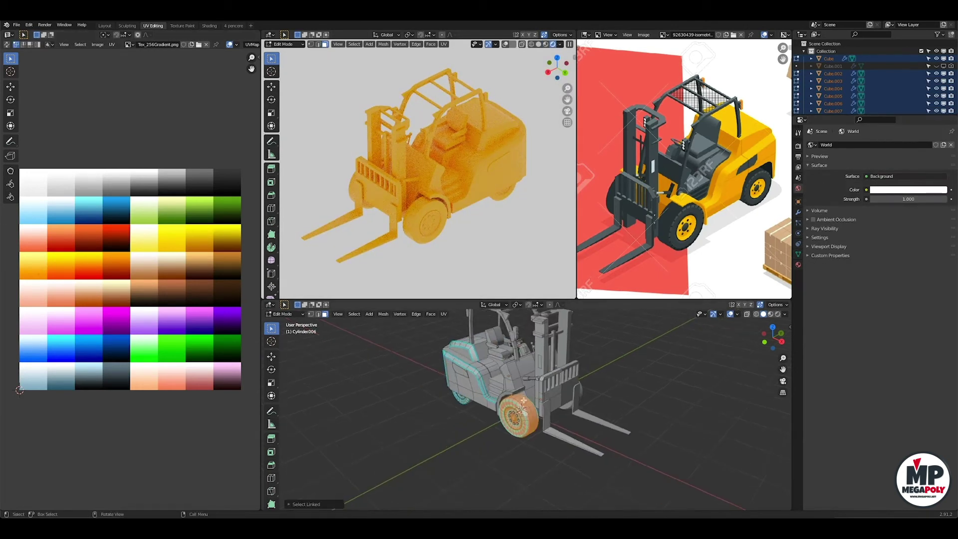
{"action": "key", "text": "KP_Decimal"}
{"action": "middle_click_drag", "start_coordinate": [526, 447], "coordinate": [492, 397]}
{"action": "key", "text": "Tab"}
{"action": "scroll", "coordinate": [492, 397], "scroll_direction": "down", "scroll_amount": 5}
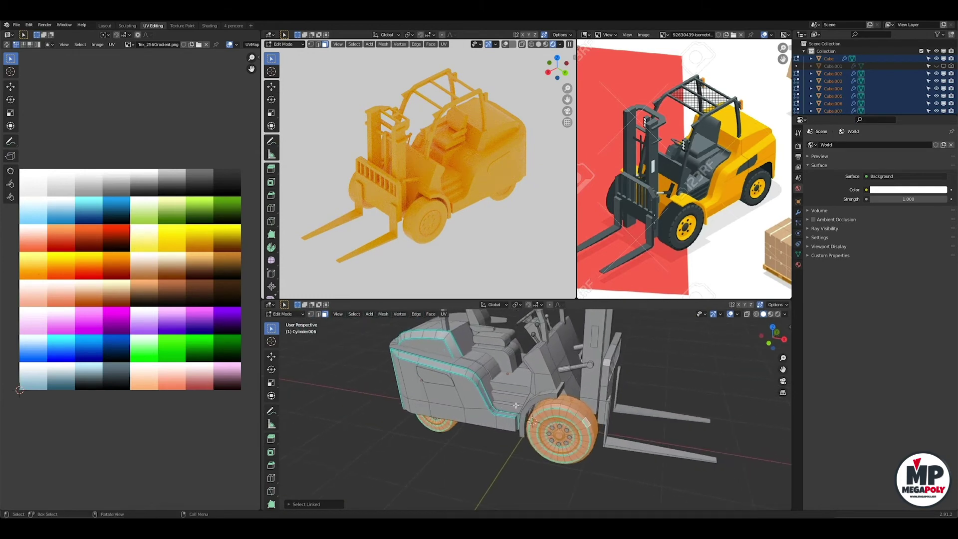
{"action": "middle_click_drag", "start_coordinate": [559, 420], "coordinate": [597, 425]}
{"action": "left_click", "coordinate": [785, 314]}
{"action": "left_click", "coordinate": [813, 439]}
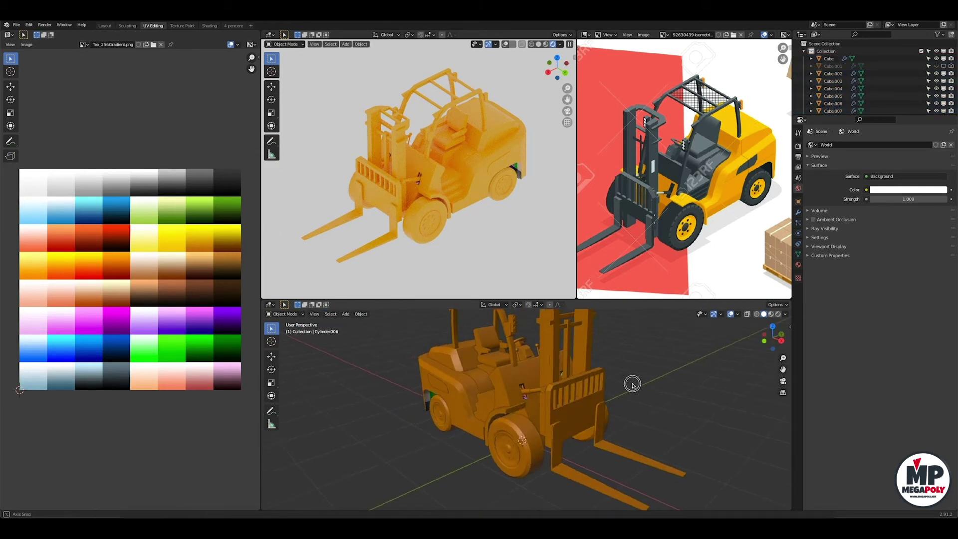
Move the front wheel's UVs onto a palette swatch and select the rear wheel.
{"action": "middle_click_drag", "start_coordinate": [658, 381], "coordinate": [599, 379]}
{"action": "key", "text": "Tab"}
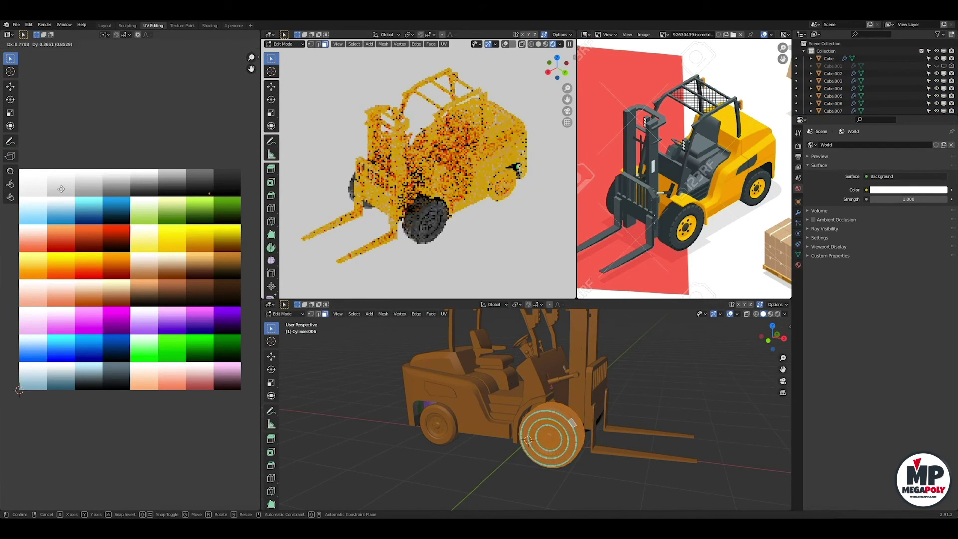
{"action": "scroll", "coordinate": [575, 438], "scroll_direction": "up", "scroll_amount": 3}
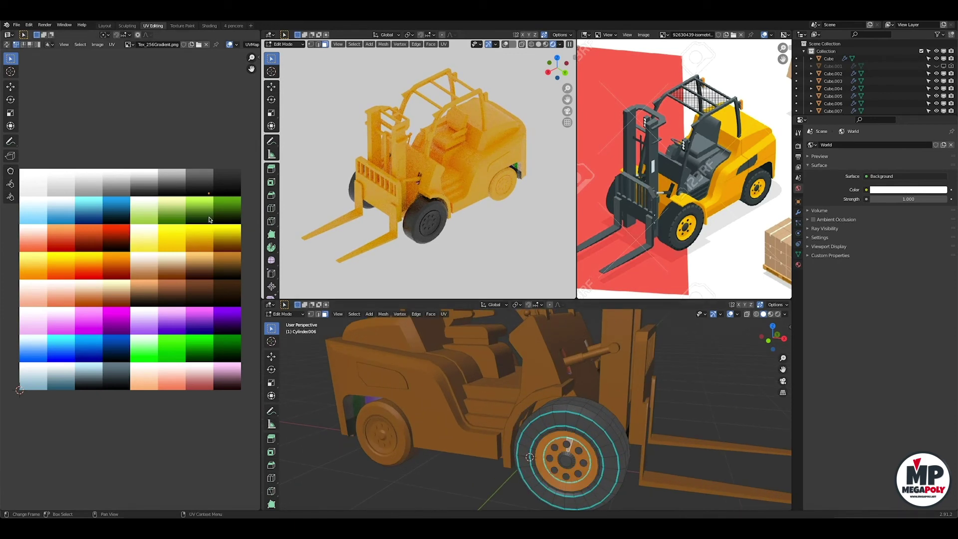
{"action": "left_click", "coordinate": [42, 299]}
{"action": "left_click", "coordinate": [389, 420]}
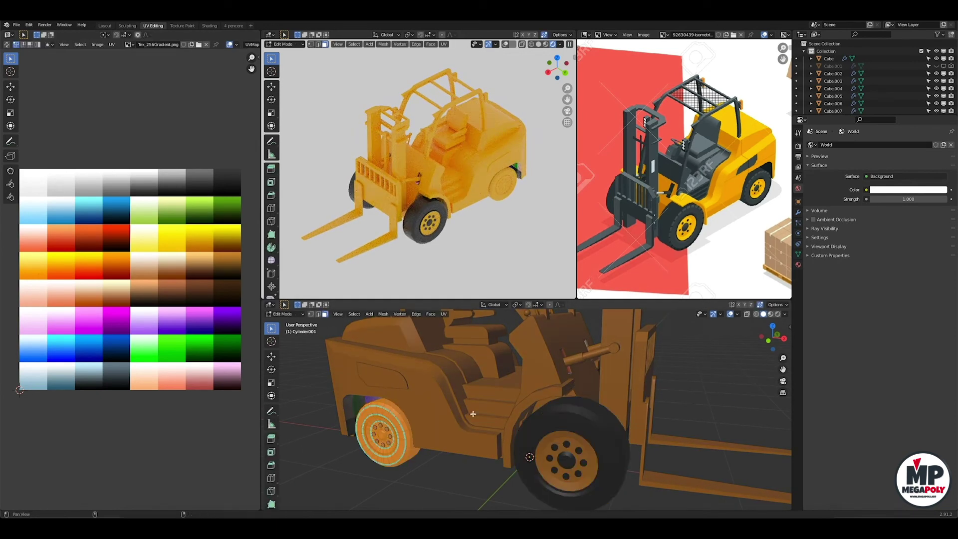
Enlarge the lower 3D view and select the faces of both front and rear wheels.
{"action": "middle_click_drag", "start_coordinate": [534, 430], "coordinate": [499, 380], "text": "shift"}
{"action": "left_click_drag", "start_coordinate": [499, 300], "coordinate": [499, 201]}
{"action": "mouse_move", "coordinate": [499, 349]}
{"action": "middle_mouse_down"}
{"action": "mouse_move", "coordinate": [449, 360]}
{"action": "mouse_move", "coordinate": [470, 349]}
{"action": "mouse_move", "coordinate": [360, 349]}
{"action": "middle_mouse_up"}
{"action": "left_click", "coordinate": [614, 394]}
{"action": "scroll", "coordinate": [446, 345], "scroll_direction": "down", "scroll_amount": 4}
{"action": "scroll", "coordinate": [469, 340], "scroll_direction": "up", "scroll_amount": 4}
{"action": "left_click", "coordinate": [470, 340], "text": "shift"}
{"action": "left_click", "coordinate": [604, 348]}
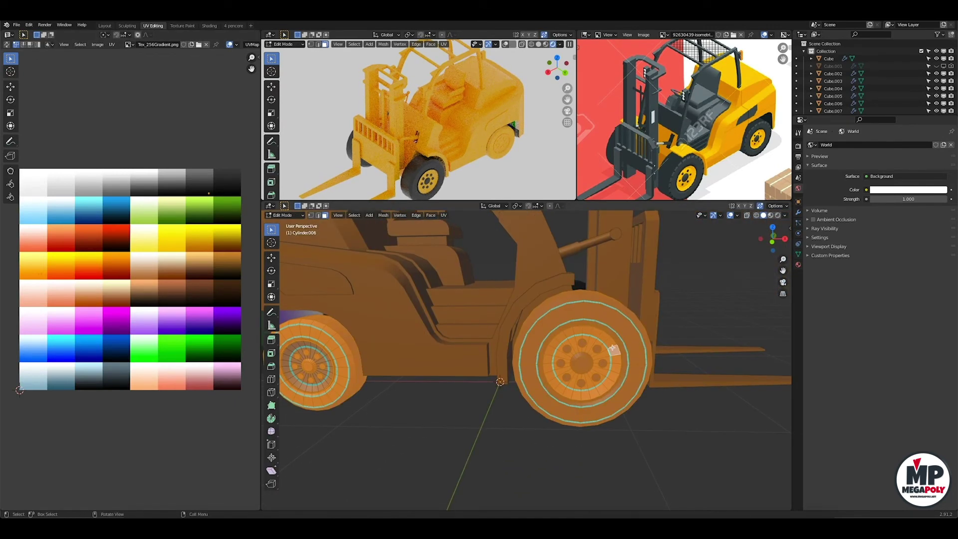
{"action": "key", "text": "ctrl+z"}
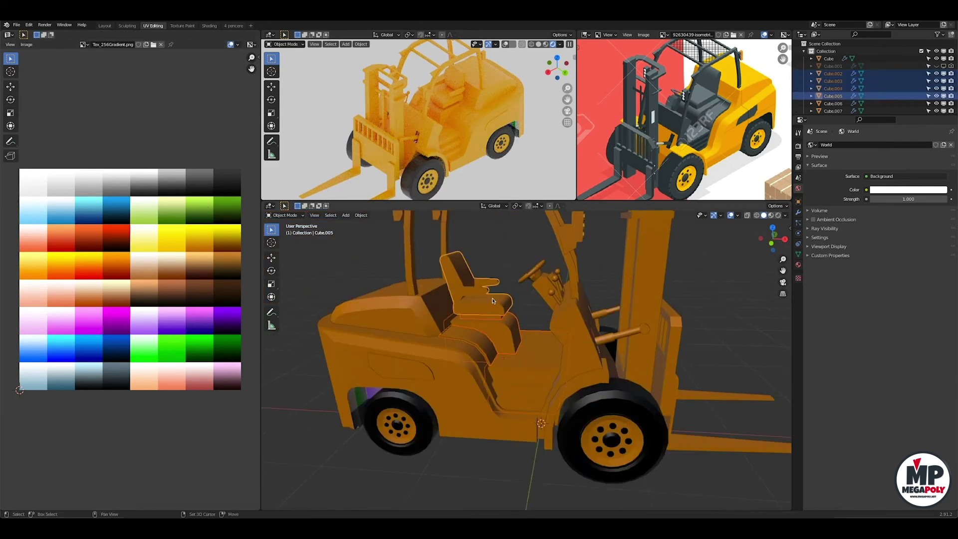
Shrink the cab seat parts' UVs and move them onto the dark grey palette swatch.
{"action": "middle_click_drag", "start_coordinate": [492, 300], "coordinate": [549, 299]}
{"action": "key", "text": "Tab"}
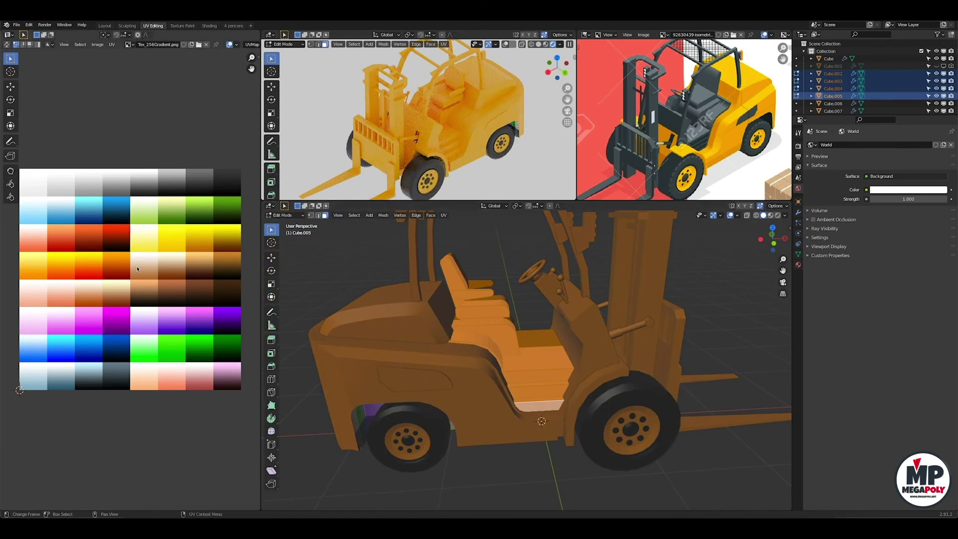
{"action": "key", "text": "s"}
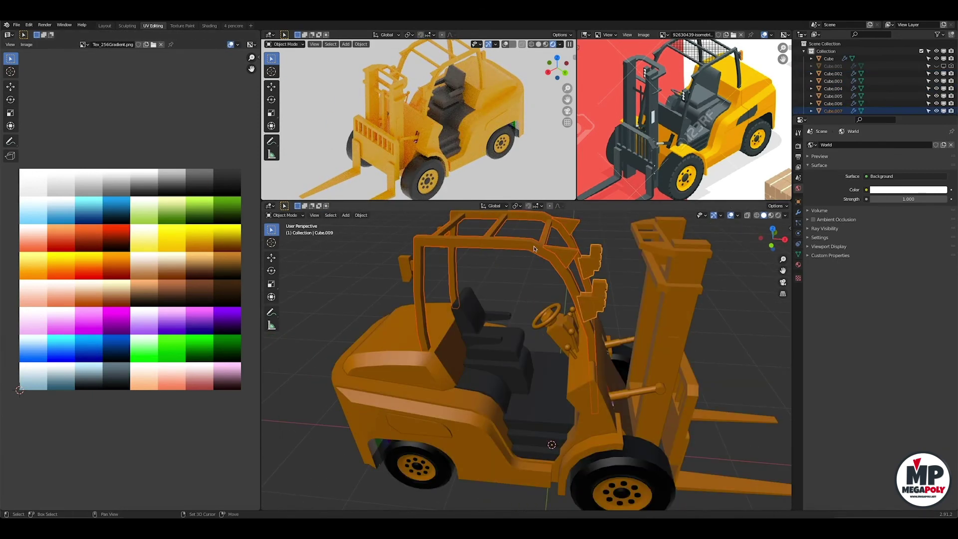
{"action": "middle_click_drag", "start_coordinate": [534, 248], "coordinate": [499, 325]}
{"action": "left_click", "coordinate": [464, 390], "text": "shift"}
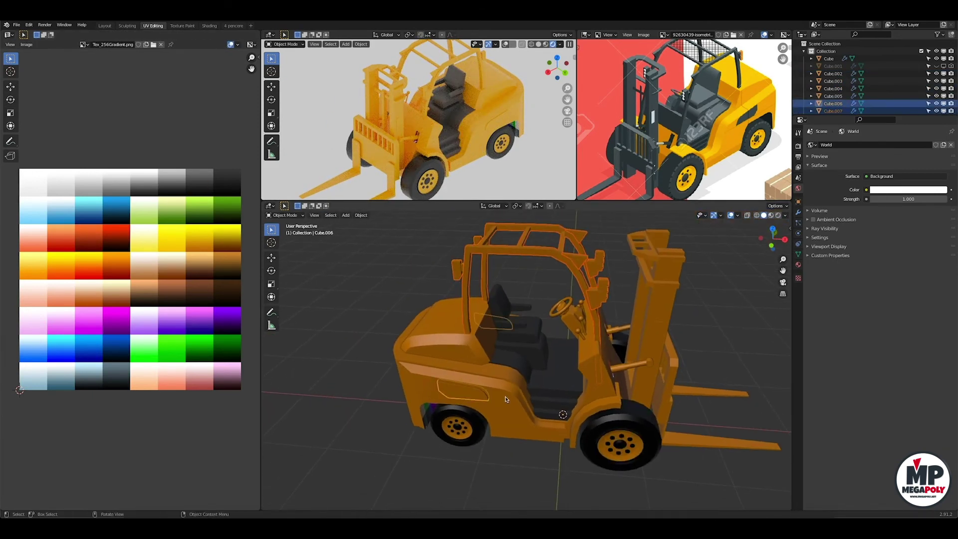
{"action": "middle_click_drag", "start_coordinate": [464, 389], "coordinate": [567, 373]}
{"action": "key", "text": "Tab"}
{"action": "key", "text": "Return"}
{"action": "key", "text": "g"}
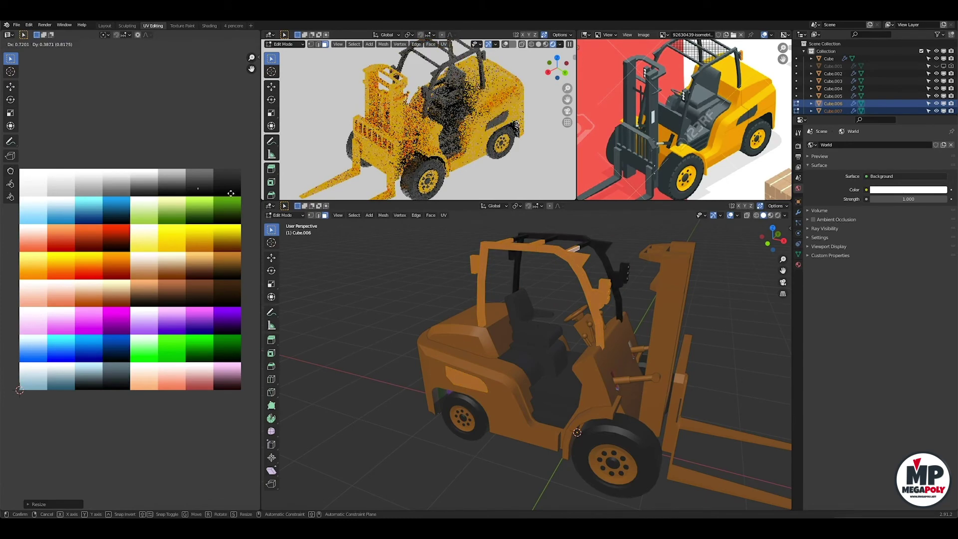
{"action": "left_click", "coordinate": [225, 195]}
Place the next parts' UVs on a palette colour, then move the steering column and wheel UVs to another colour.
{"action": "middle_click_drag", "start_coordinate": [474, 325], "coordinate": [542, 285]}
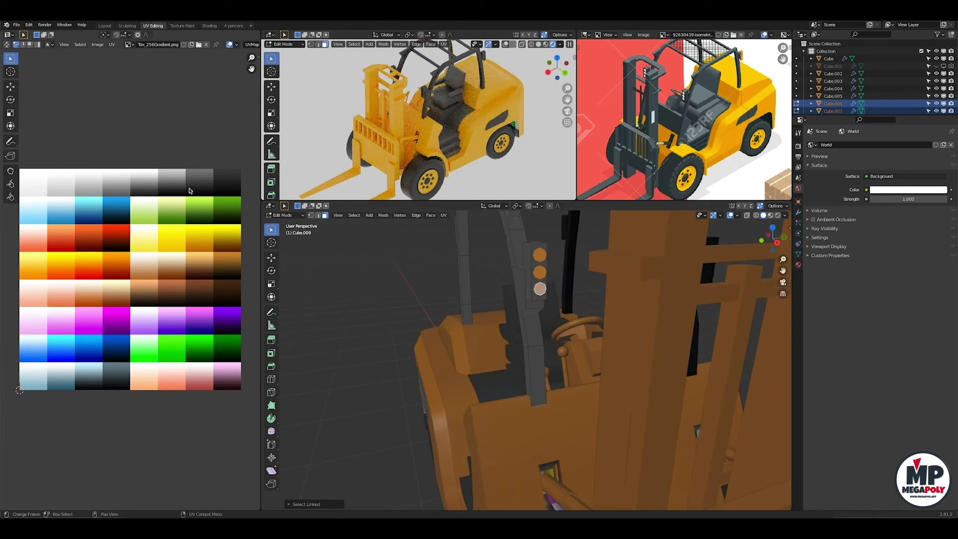
{"action": "middle_click_drag", "start_coordinate": [398, 237], "coordinate": [522, 248]}
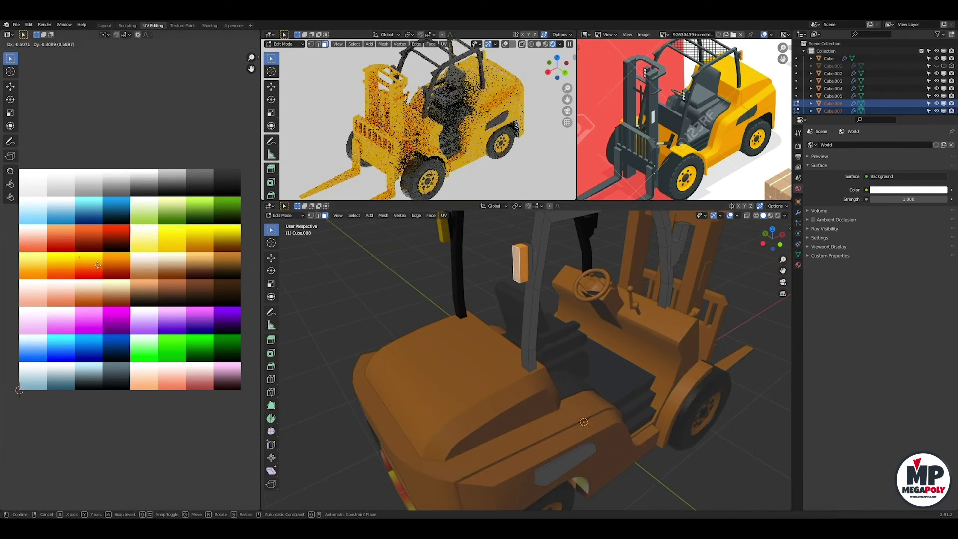
{"action": "left_click", "coordinate": [87, 280]}
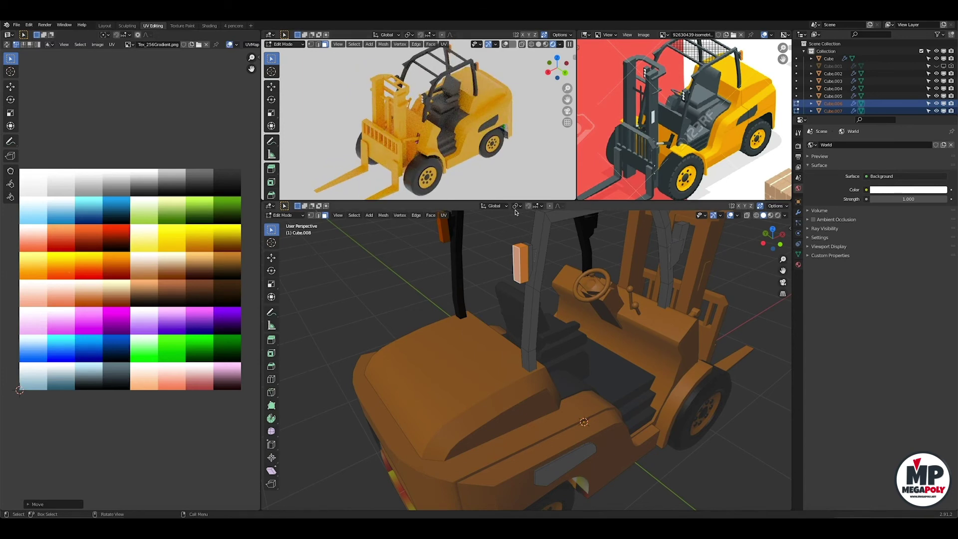
{"action": "key", "text": "Tab"}
{"action": "middle_click_drag", "start_coordinate": [515, 212], "coordinate": [549, 299]}
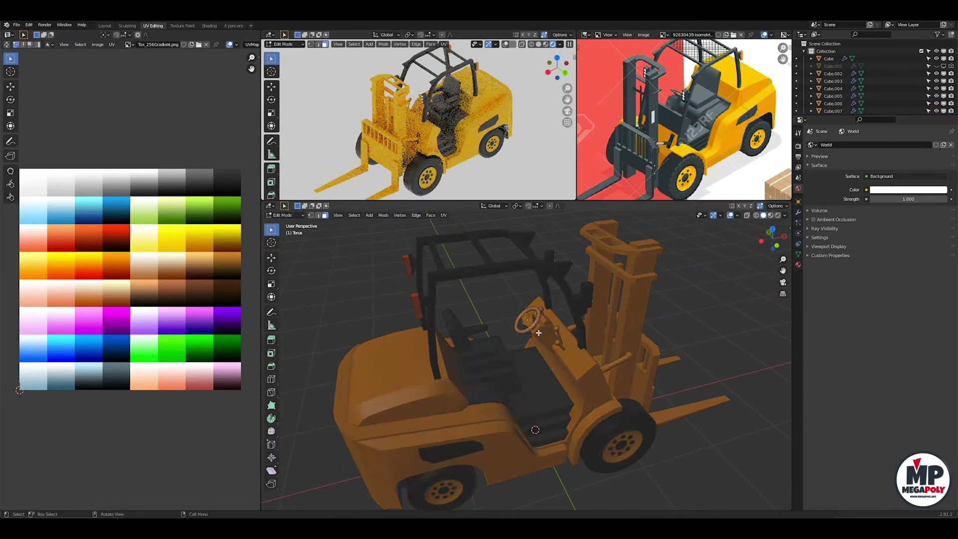
{"action": "scroll", "coordinate": [549, 299], "scroll_direction": "up", "scroll_amount": 3}
{"action": "left_click", "coordinate": [559, 308]}
{"action": "left_click", "coordinate": [551, 293]}
{"action": "key", "text": "Tab"}
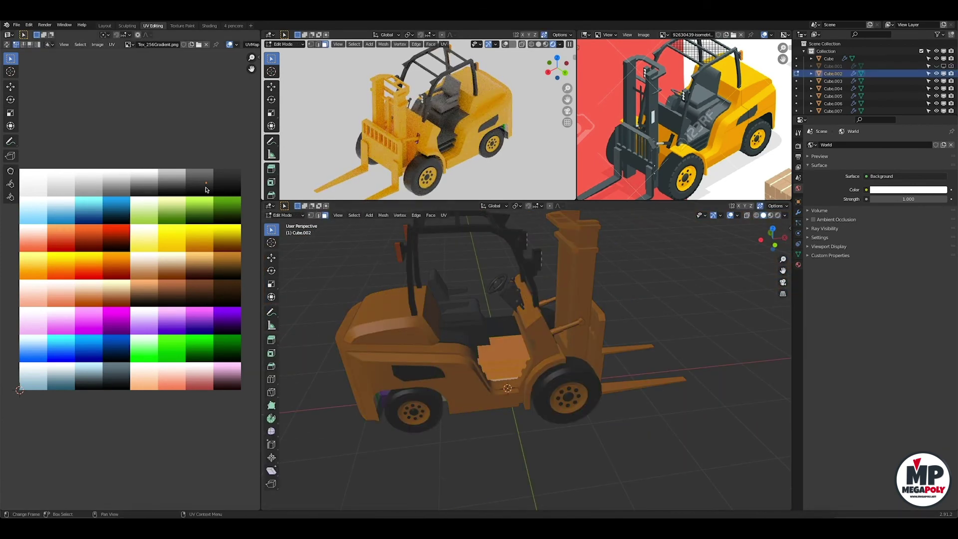
{"action": "key", "text": "g"}
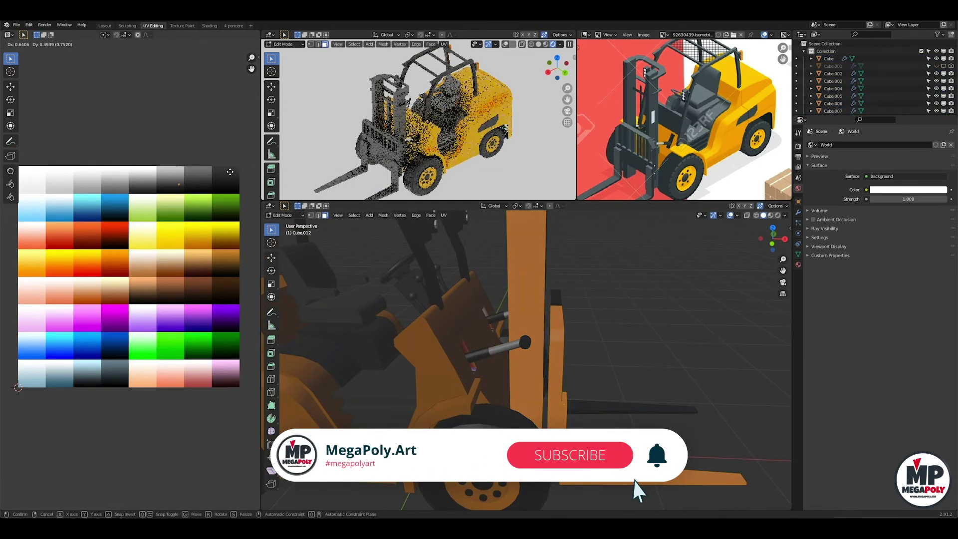
{"action": "left_click", "coordinate": [146, 370]}
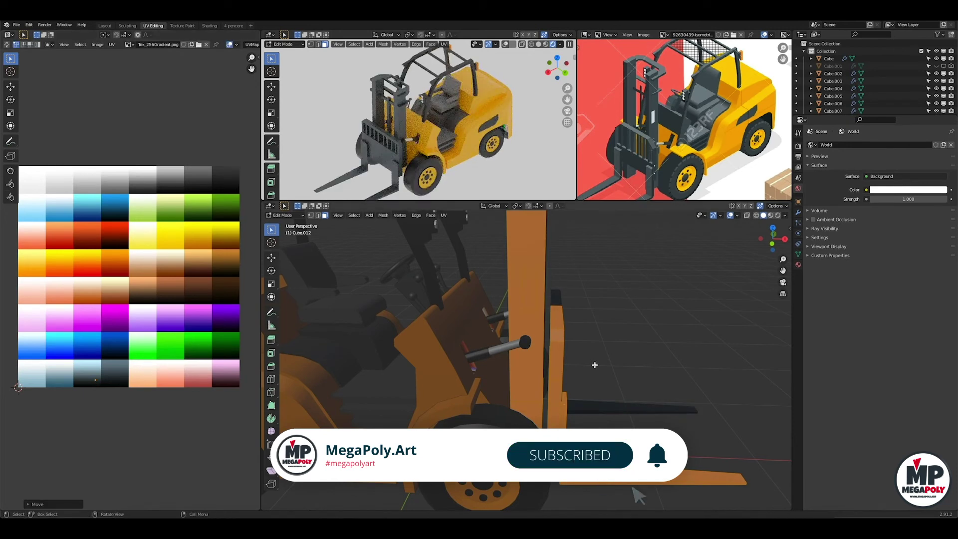
Select the forklift body and collapse its UVs to a single point.
{"action": "middle_click_drag", "start_coordinate": [499, 324], "coordinate": [420, 216]}
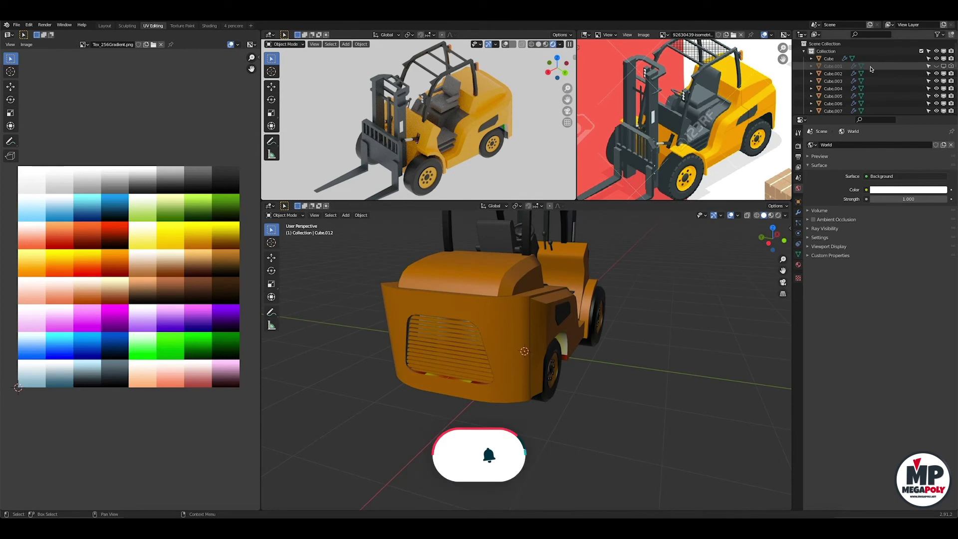
{"action": "middle_click_drag", "start_coordinate": [612, 347], "coordinate": [502, 315]}
{"action": "left_click", "coordinate": [501, 314]}
{"action": "key", "text": "Tab"}
{"action": "key", "text": "Tab"}
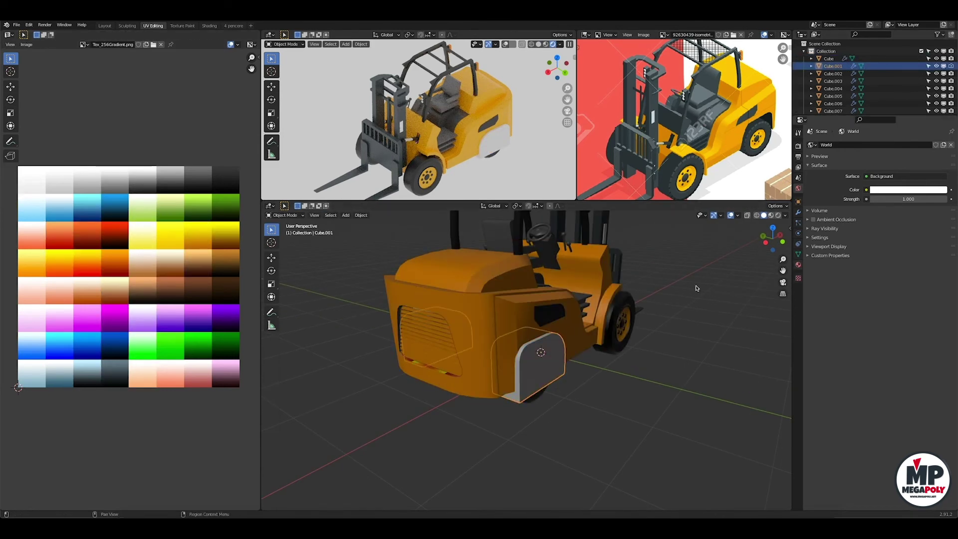
{"action": "left_click", "coordinate": [799, 264]}
{"action": "key", "text": "Tab"}
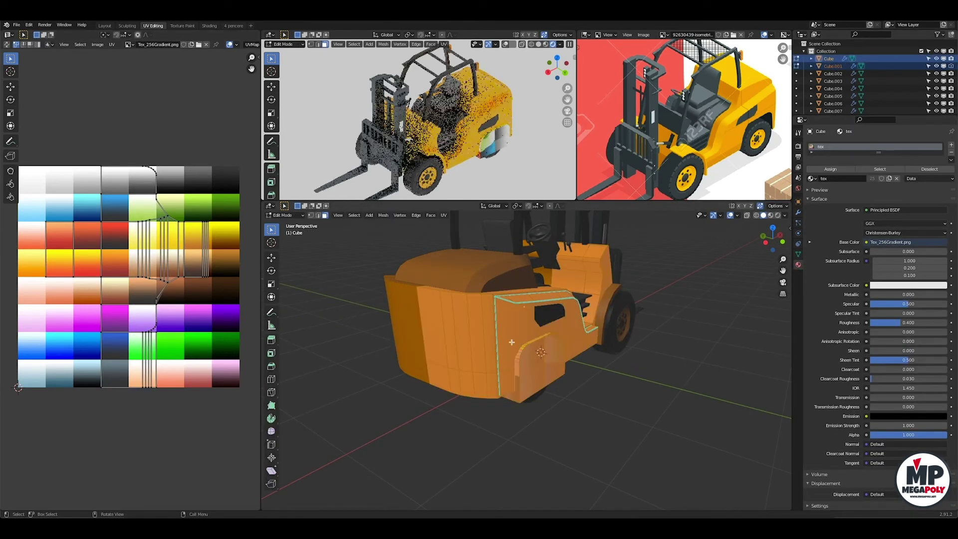
{"action": "key", "text": "s"}
{"action": "key", "text": "0"}
{"action": "key", "text": "Return"}
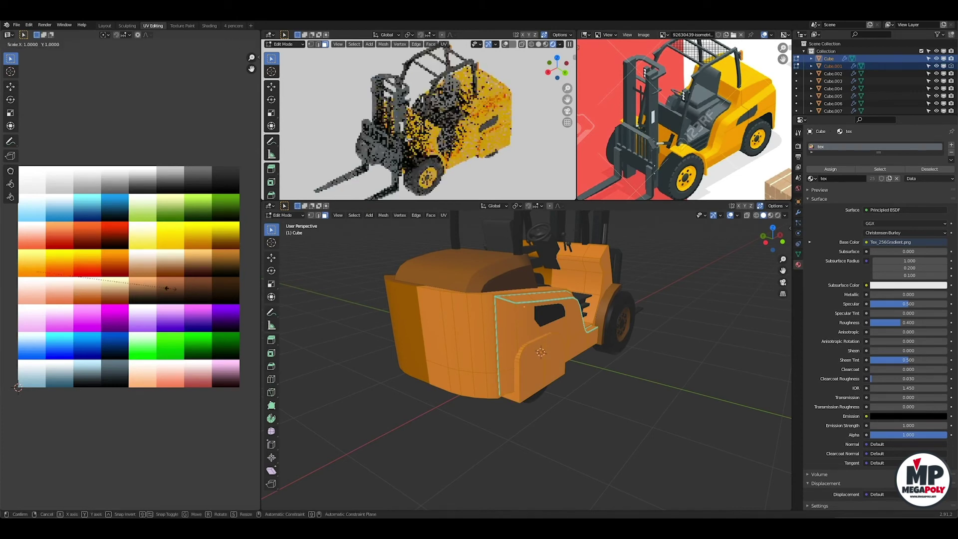
{"action": "key", "text": "Tab"}
Move the side panel's UVs to a new palette colour and save the forklift file.
{"action": "middle_click_drag", "start_coordinate": [549, 349], "coordinate": [649, 339]}
{"action": "left_click", "coordinate": [833, 66]}
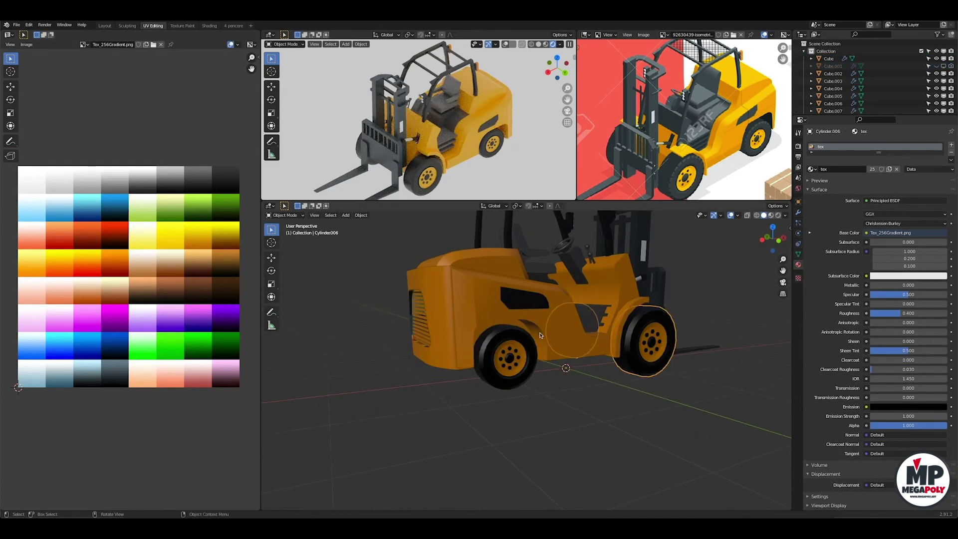
{"action": "left_click", "coordinate": [504, 345]}
{"action": "key", "text": "Tab"}
{"action": "key", "text": "g"}
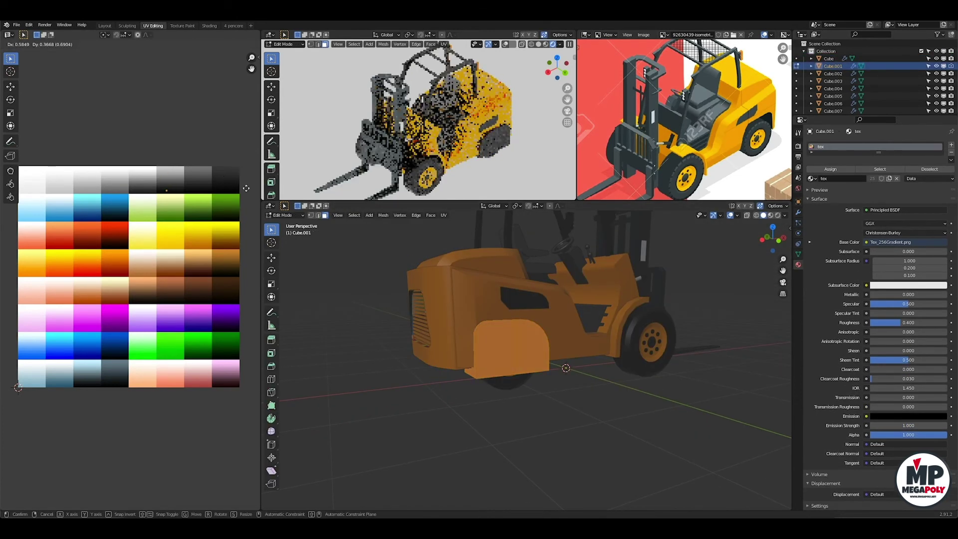
{"action": "key", "text": "Tab"}
{"action": "key", "text": "ctrl+s"}
{"action": "left_click", "coordinate": [532, 346]}
{"action": "left_click", "coordinate": [943, 65]}
Place the rear grille's UVs on a palette colour.
{"action": "middle_click_drag", "start_coordinate": [549, 325], "coordinate": [449, 320]}
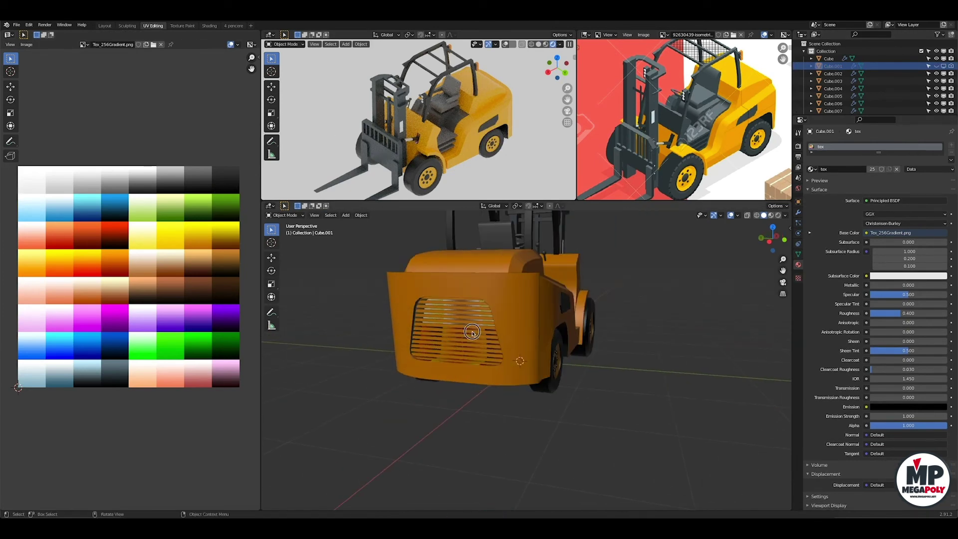
{"action": "left_click", "coordinate": [456, 329]}
{"action": "key", "text": "Tab"}
{"action": "left_click", "coordinate": [240, 198]}
{"action": "key", "text": "Tab"}
{"action": "scroll", "coordinate": [849, 80], "scroll_direction": "down", "scroll_amount": 5}
Collapse the Cube.016 grille piece's UVs and move them onto an orange swatch.
{"action": "left_click", "coordinate": [834, 90]}
{"action": "key", "text": "Tab"}
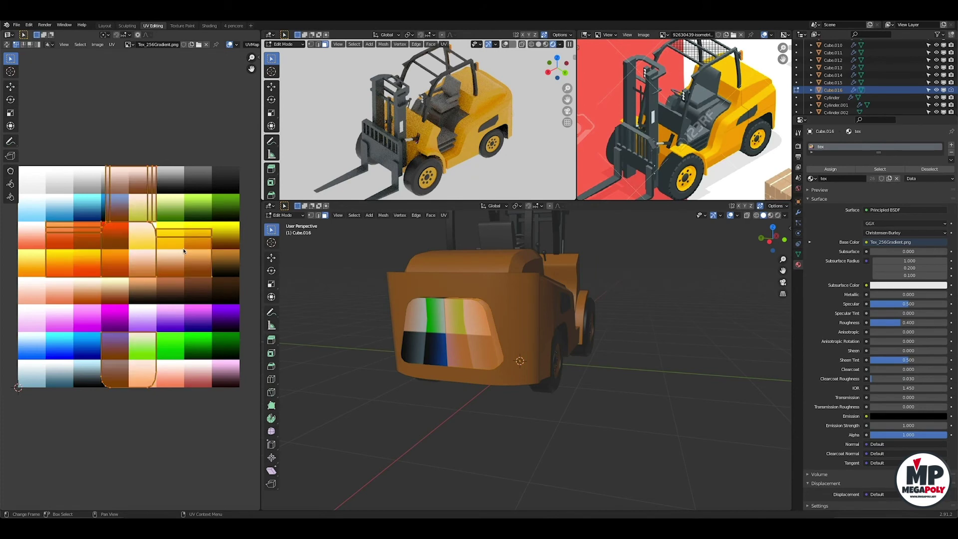
{"action": "key", "text": "s"}
{"action": "key", "text": "0"}
{"action": "key", "text": "Return"}
{"action": "key", "text": "g"}
{"action": "left_click", "coordinate": [228, 175]}
{"action": "key", "text": "Tab"}
{"action": "mouse_move", "coordinate": [499, 324]}
{"action": "middle_mouse_down"}
{"action": "mouse_move", "coordinate": [627, 353]}
{"action": "mouse_move", "coordinate": [619, 310]}
{"action": "mouse_move", "coordinate": [589, 319]}
{"action": "middle_mouse_up"}
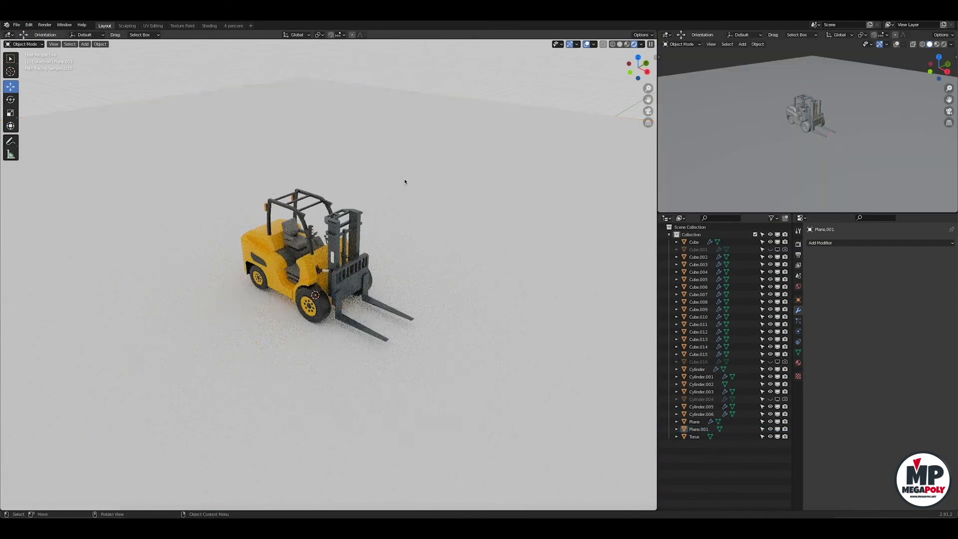
Add a camera, look through it and reframe the shot from a higher angle.
{"action": "key", "text": "shift+a"}
{"action": "left_click", "coordinate": [400, 272]}
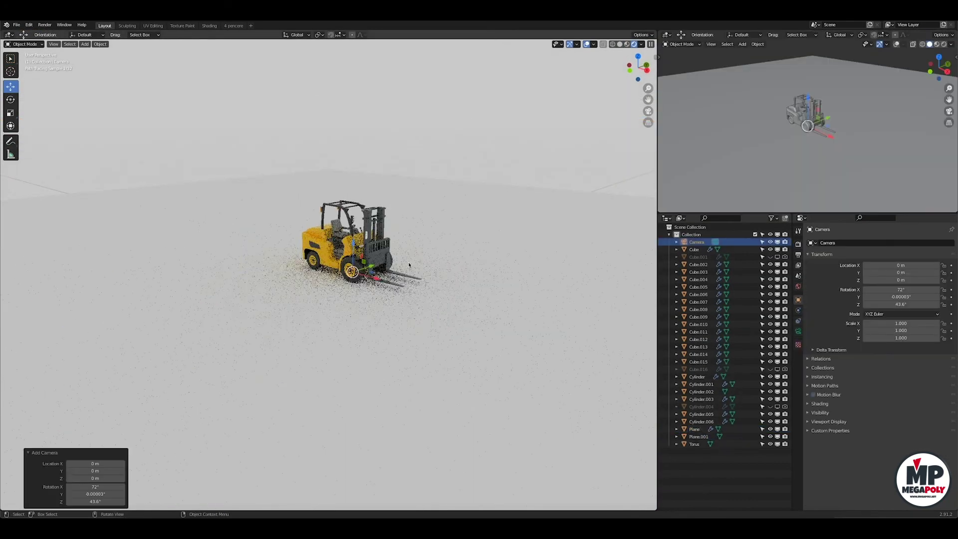
{"action": "key", "text": "n"}
{"action": "key", "text": "ctrl+alt+KP_0"}
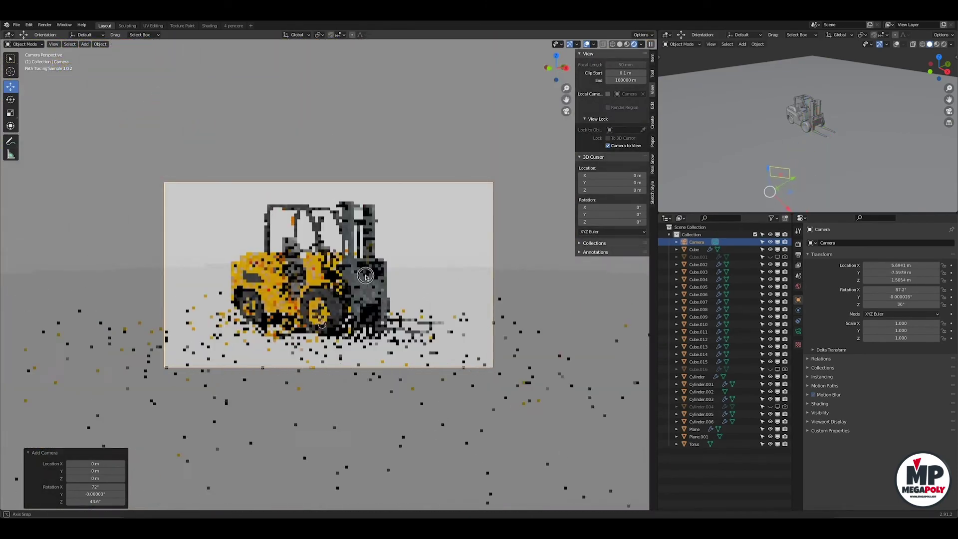
{"action": "mouse_move", "coordinate": [421, 251]}
{"action": "middle_mouse_down"}
{"action": "mouse_move", "coordinate": [396, 261]}
{"action": "mouse_move", "coordinate": [442, 282]}
{"action": "middle_mouse_up"}
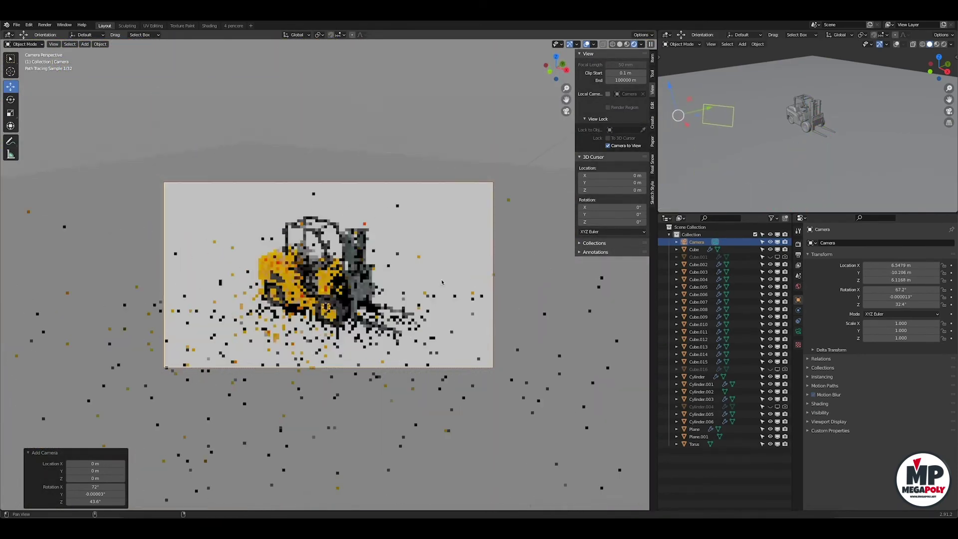
Set the render resolution to a 1200×1200 square, save, and toggle camera-to-view locking.
{"action": "left_click", "coordinate": [798, 254]}
{"action": "left_click", "coordinate": [608, 146]}
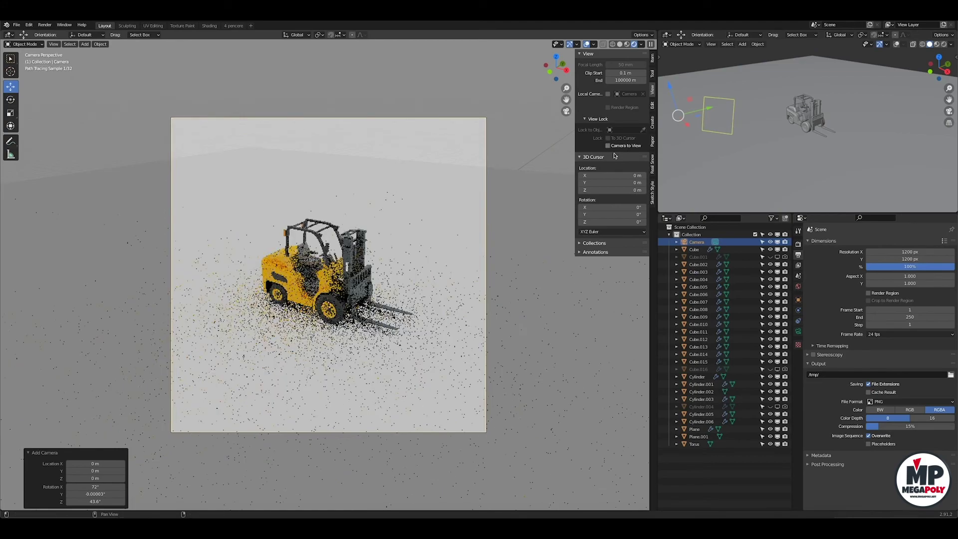
{"action": "key", "text": "ctrl+s"}
{"action": "scroll", "coordinate": [340, 274], "scroll_direction": "up", "scroll_amount": 2}
{"action": "scroll", "coordinate": [340, 274], "scroll_direction": "up", "scroll_amount": 1}
{"action": "left_click", "coordinate": [608, 145]}
{"action": "left_click", "coordinate": [798, 331]}
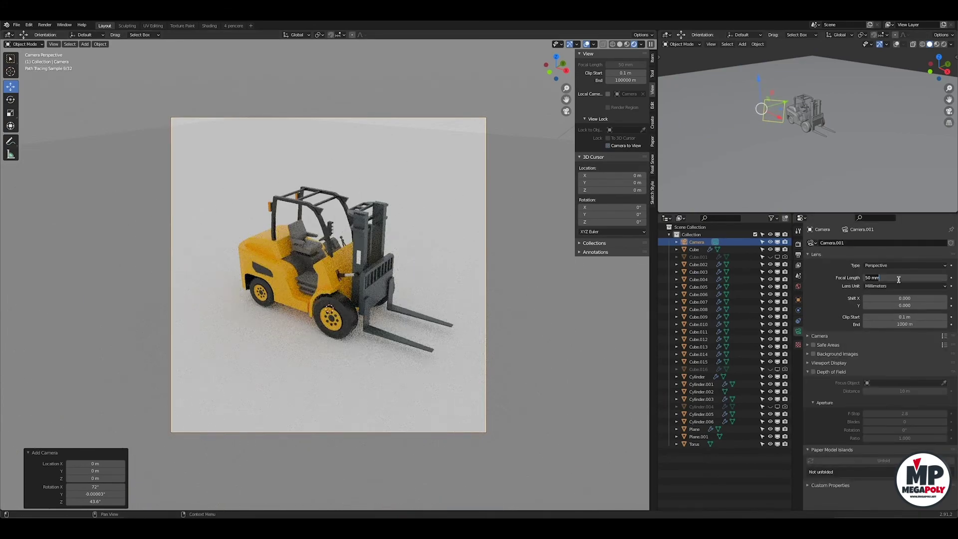
{"action": "left_click", "coordinate": [608, 145]}
Set the World Color to black.
{"action": "left_click", "coordinate": [798, 287]}
{"action": "left_click", "coordinate": [909, 288]}
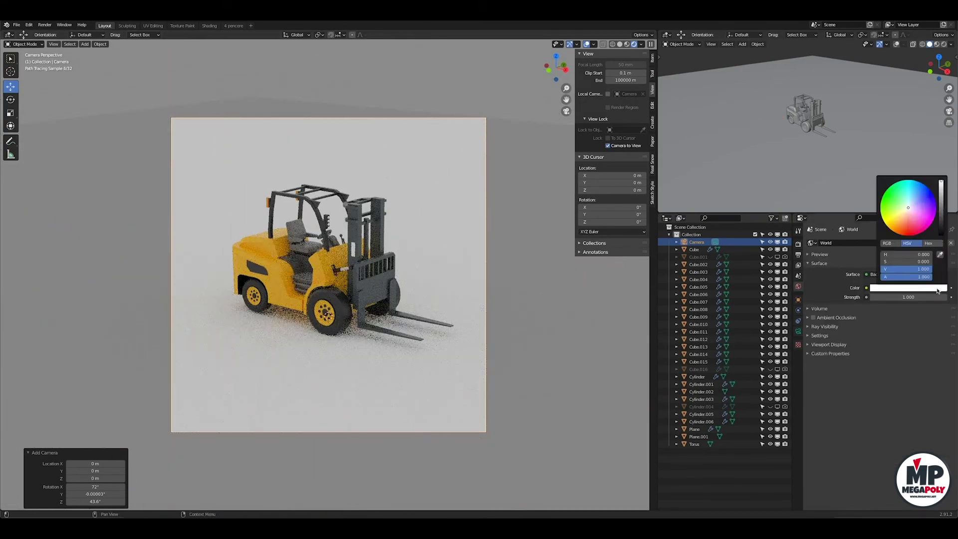
{"action": "key", "text": "BackSpace"}
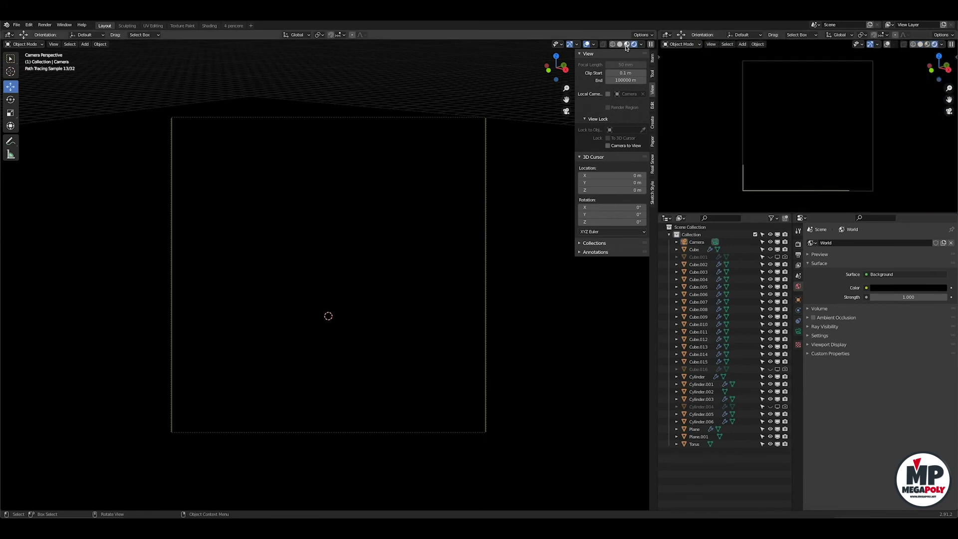
Add a large area light and raise it above the forklift.
{"action": "key", "text": "shift+a"}
{"action": "left_click", "coordinate": [356, 188]}
{"action": "key", "text": "s"}
{"action": "key", "text": "g"}
{"action": "key", "text": "z"}
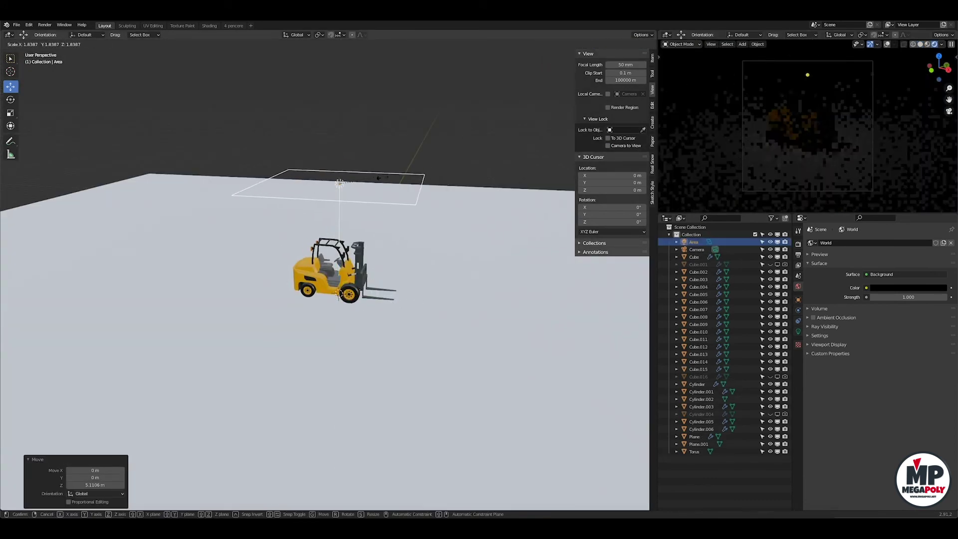
{"action": "left_click", "coordinate": [381, 140]}
Give the floor Plane.001 a dark, metallic, glossy material.
{"action": "left_click", "coordinate": [699, 444]}
{"action": "left_click", "coordinate": [798, 363]}
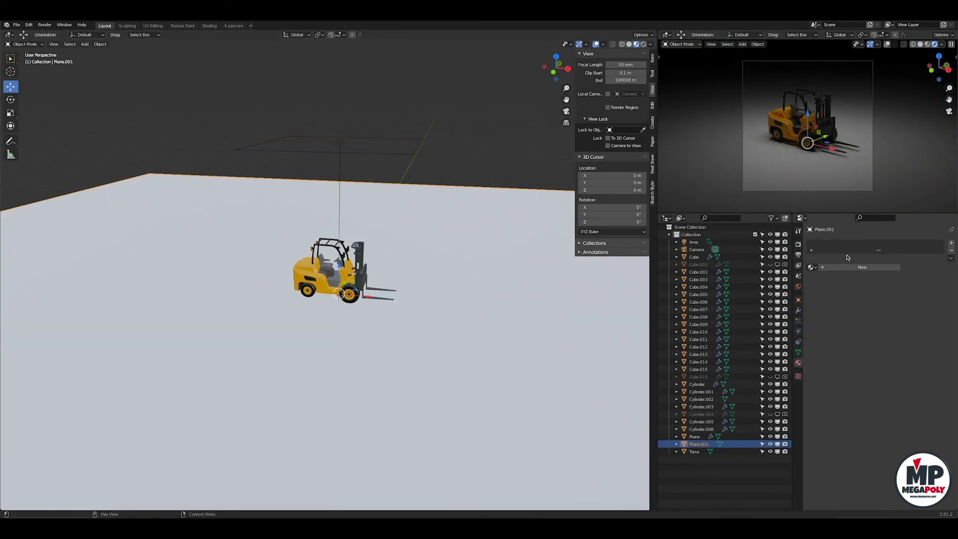
{"action": "left_click", "coordinate": [811, 267]}
{"action": "left_click", "coordinate": [829, 280]}
{"action": "left_click", "coordinate": [909, 331]}
{"action": "left_click_drag", "start_coordinate": [939, 235], "coordinate": [938, 309]}
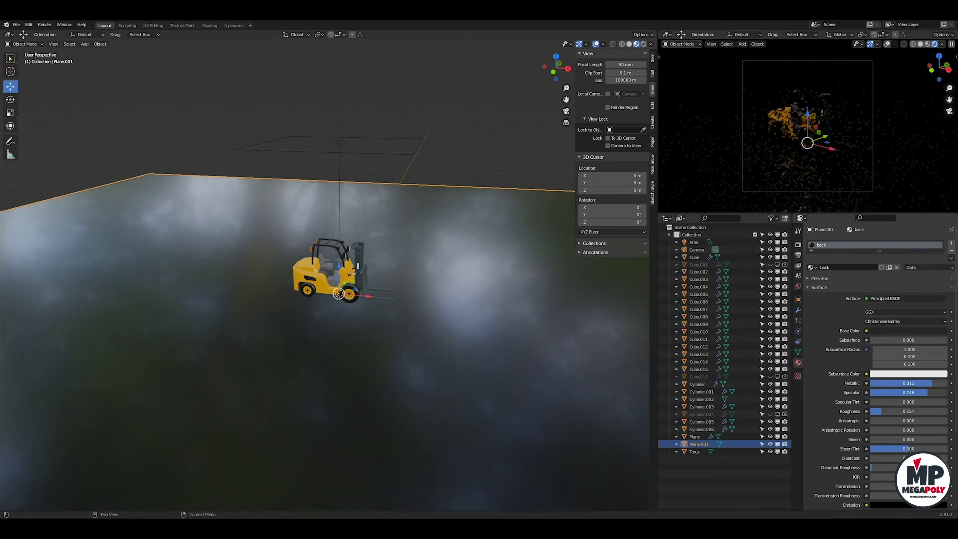
Add a point light with 30000 W power and a 6.93 m radius.
{"action": "middle_click_drag", "start_coordinate": [350, 164], "coordinate": [414, 161]}
{"action": "key", "text": "shift+a"}
{"action": "left_click", "coordinate": [465, 159]}
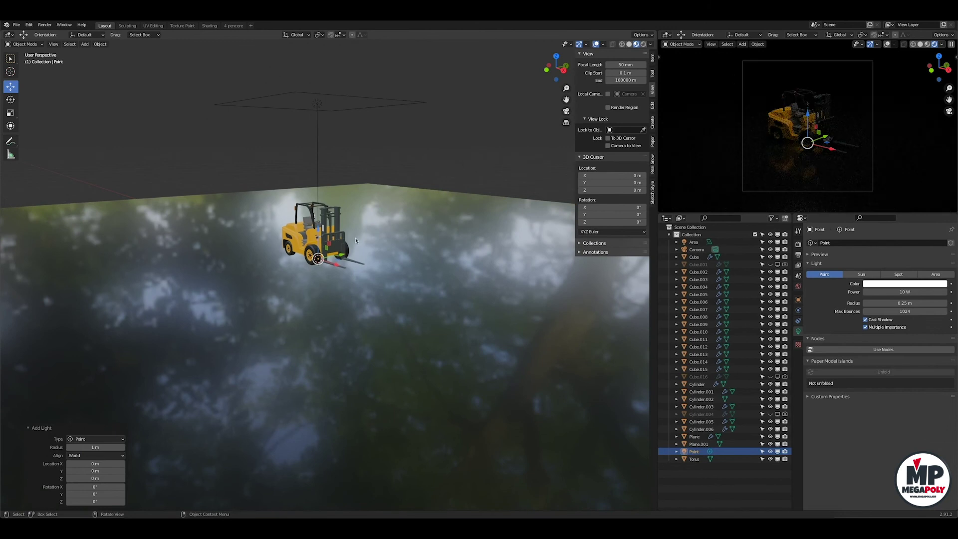
{"action": "key", "text": "KP_7"}
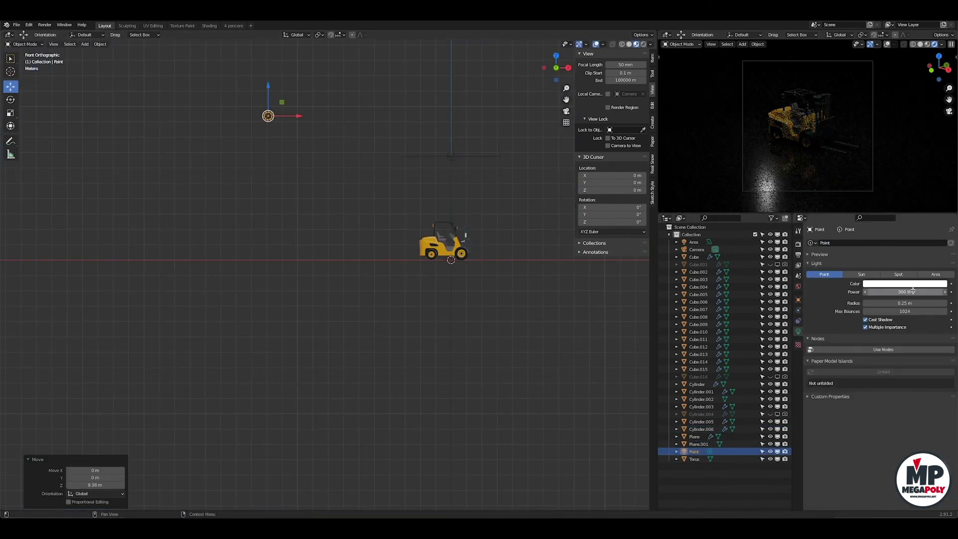
{"action": "type", "text": "00"}
{"action": "key", "text": "Return"}
{"action": "left_click_drag", "start_coordinate": [904, 303], "coordinate": [913, 303]}
Place the point light left of the forklift and duplicate it for the other side.
{"action": "key", "text": "KP_7"}
{"action": "key", "text": "g"}
{"action": "left_click", "coordinate": [265, 247]}
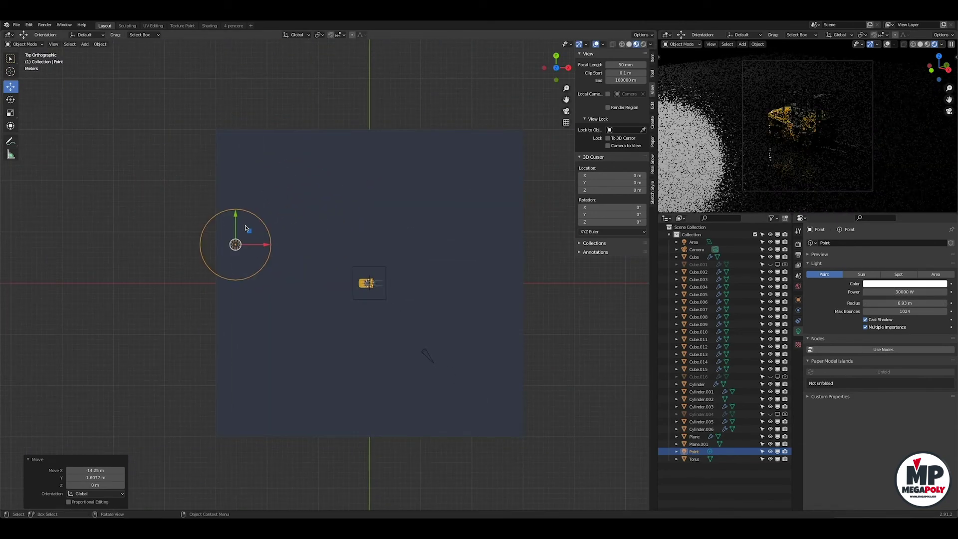
{"action": "key", "text": "shift+d"}
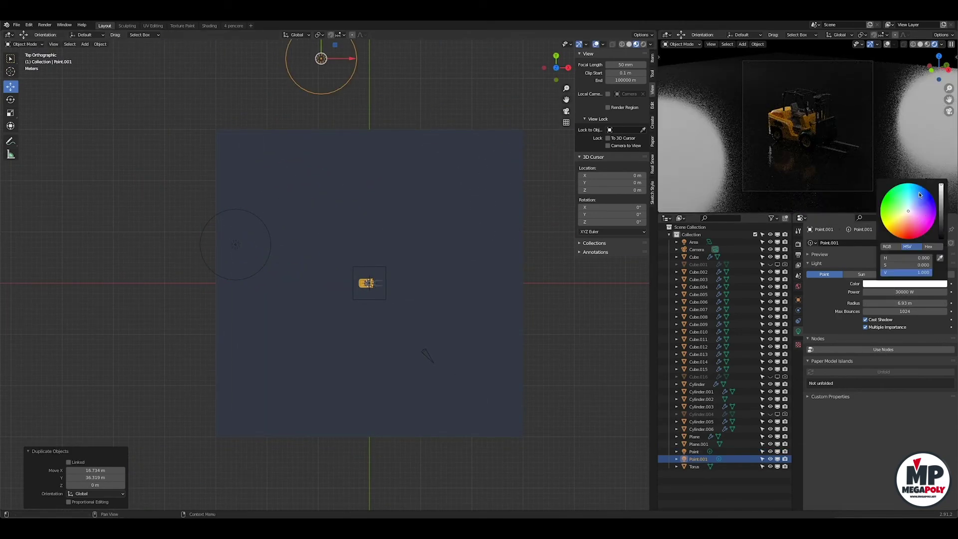
{"action": "left_click", "coordinate": [694, 451]}
Tint the first point light warm orange and preview the lit scene through the camera.
{"action": "left_click", "coordinate": [905, 284]}
{"action": "left_click", "coordinate": [915, 206]}
{"action": "key", "text": "KP_0"}
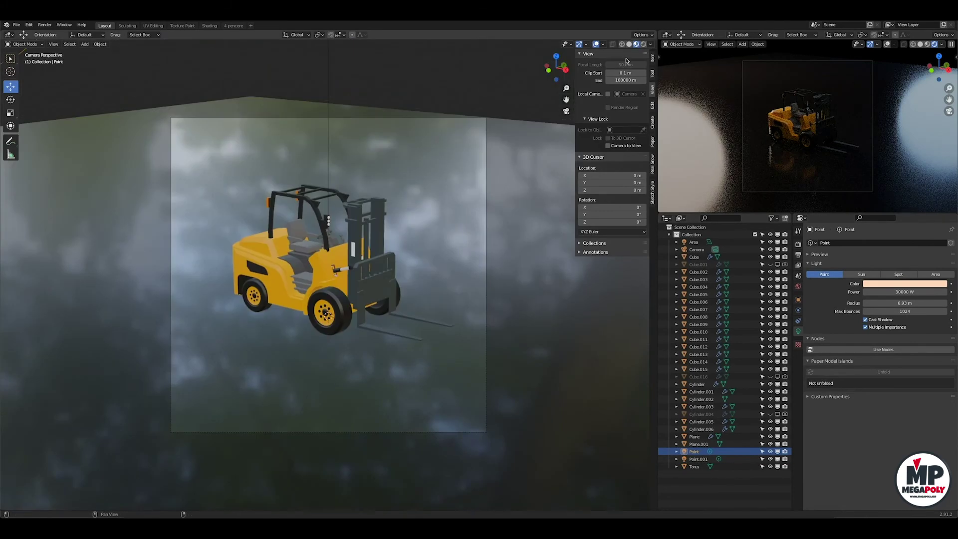
{"action": "left_click", "coordinate": [643, 44]}
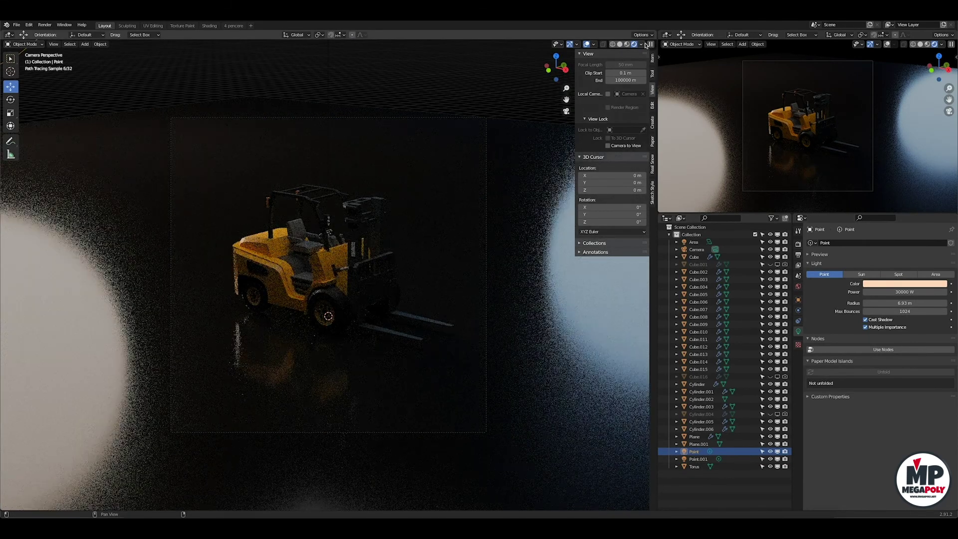
{"action": "left_click", "coordinate": [620, 45]}
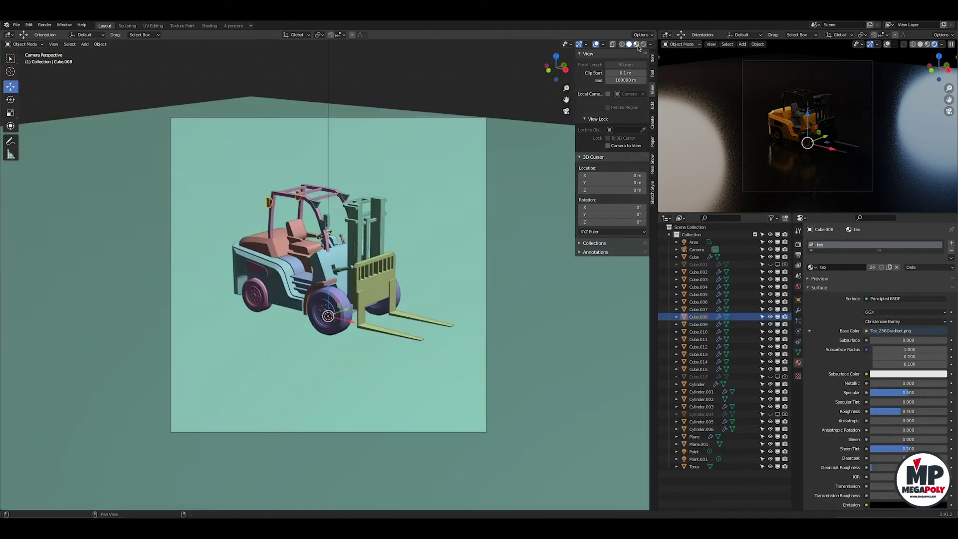
Select the area light and duplicate it, sliding the copy along X.
{"action": "left_click", "coordinate": [638, 44]}
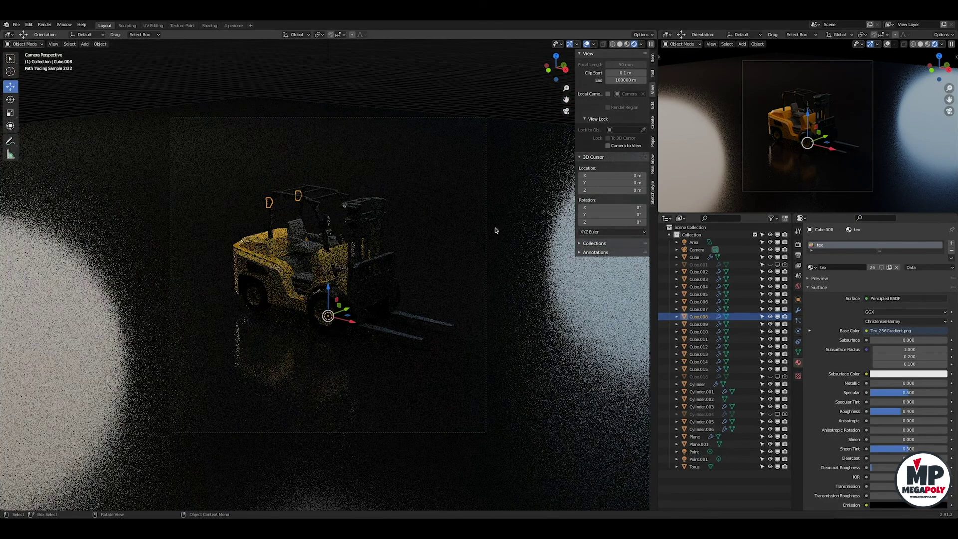
{"action": "left_click", "coordinate": [694, 242]}
{"action": "mouse_move", "coordinate": [329, 316]}
{"action": "middle_mouse_down"}
{"action": "mouse_move", "coordinate": [349, 249]}
{"action": "mouse_move", "coordinate": [413, 201]}
{"action": "middle_mouse_up"}
{"action": "left_click", "coordinate": [629, 44]}
{"action": "key", "text": "shift+d"}
{"action": "key", "text": "x"}
Rotate the new area light 45° and enlarge it near the camera.
{"action": "left_click", "coordinate": [511, 258]}
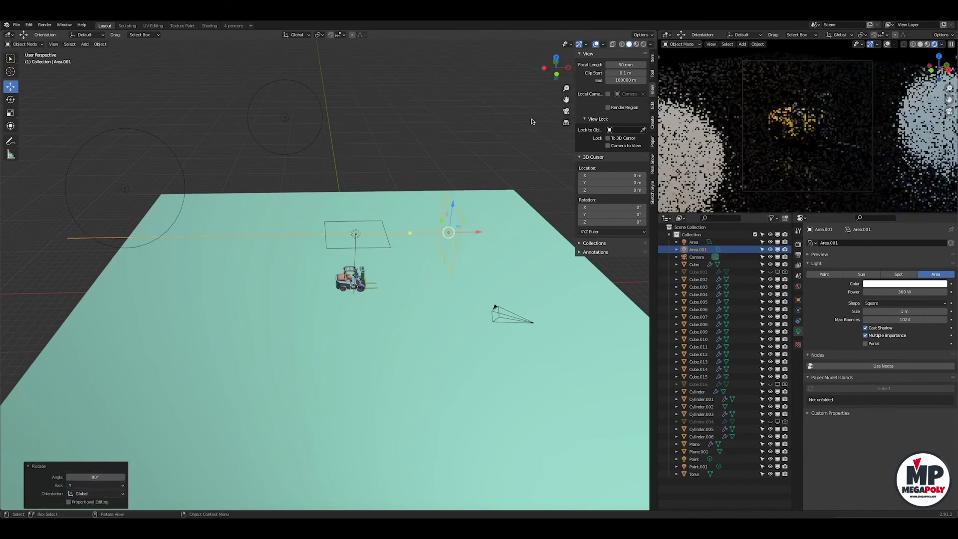
{"action": "key", "text": "KP_7"}
{"action": "type", "text": "r45"}
{"action": "key", "text": "Return"}
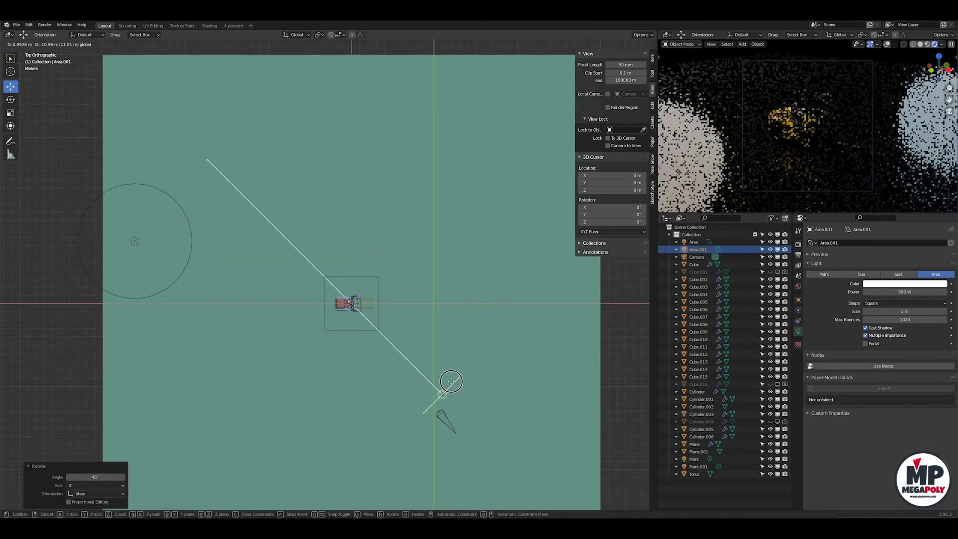
{"action": "key", "text": "s"}
{"action": "left_click", "coordinate": [443, 417]}
Set the new area light's power to 900 W.
{"action": "double_click", "coordinate": [923, 292]}
{"action": "type", "text": "50"}
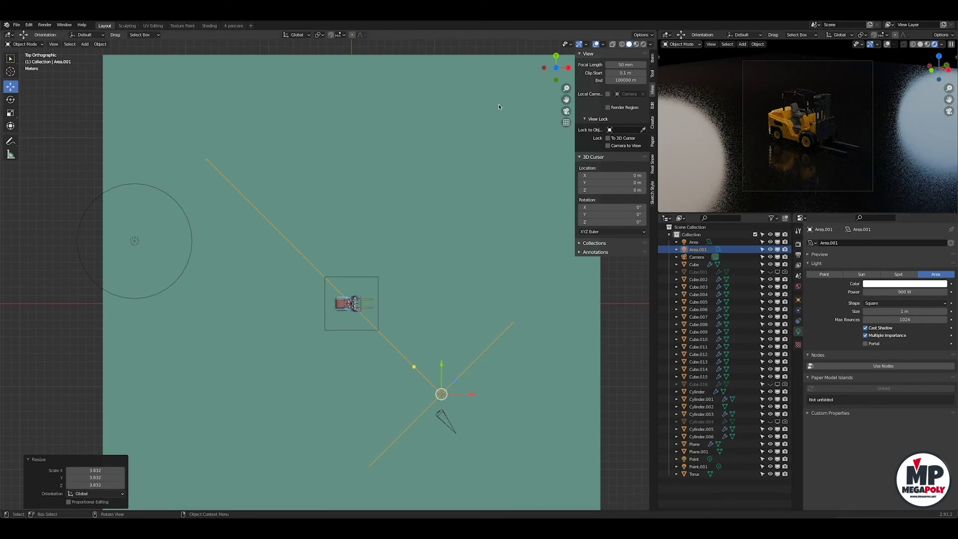
{"action": "scroll", "coordinate": [879, 325], "scroll_direction": "up", "scroll_amount": 4, "text": "ctrl"}
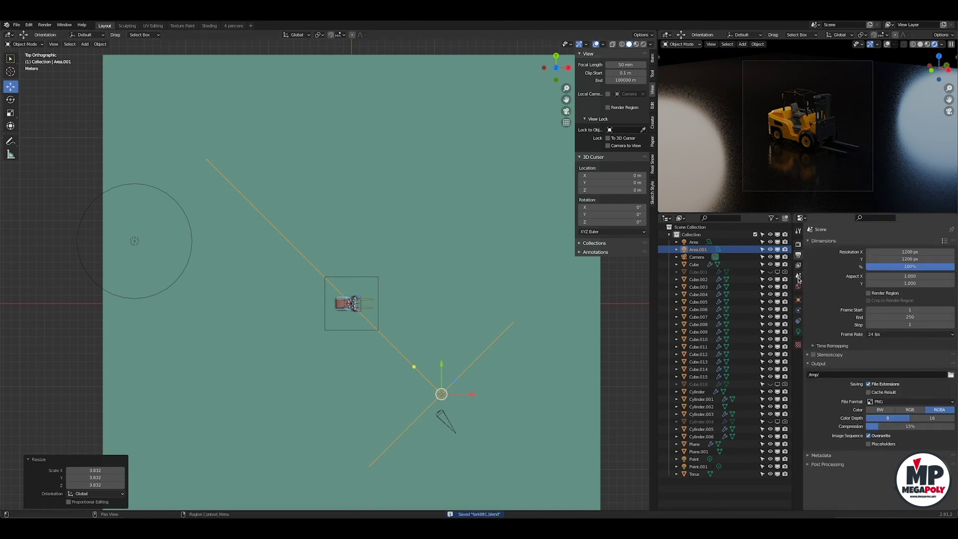
{"action": "scroll", "coordinate": [341, 370], "scroll_direction": "up", "scroll_amount": 10}
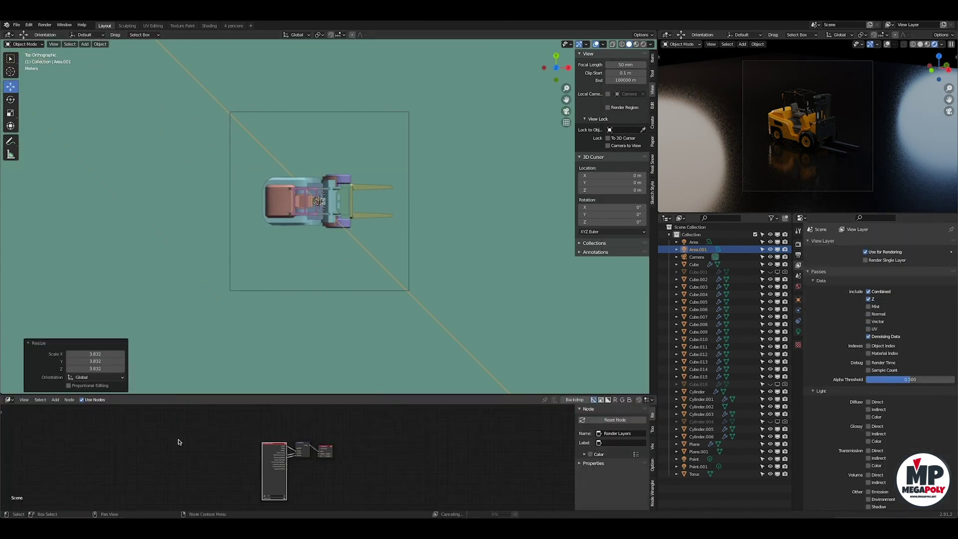
Save the file as forklift1.blend and run a test render.
{"action": "key", "text": "ctrl+s"}
{"action": "key", "text": "F12"}
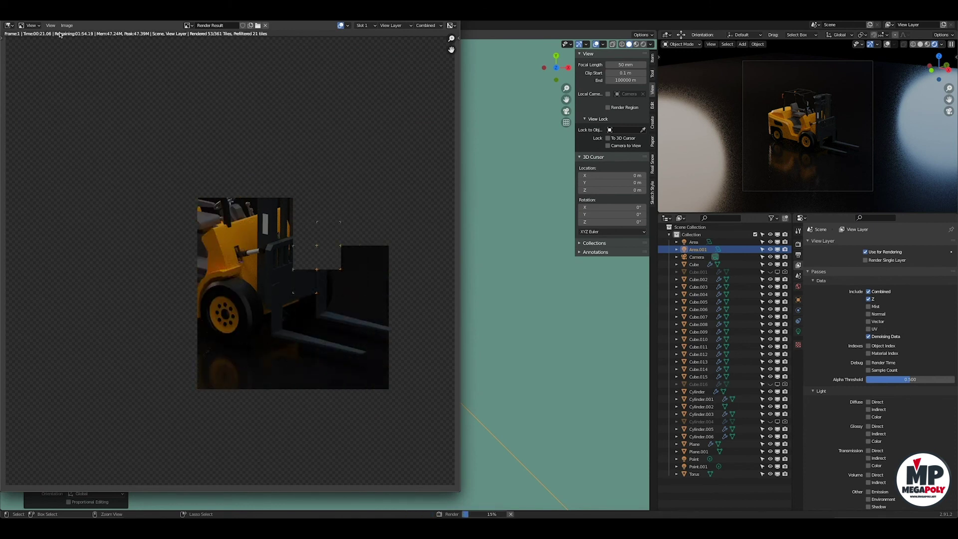
{"action": "key", "text": "Escape"}
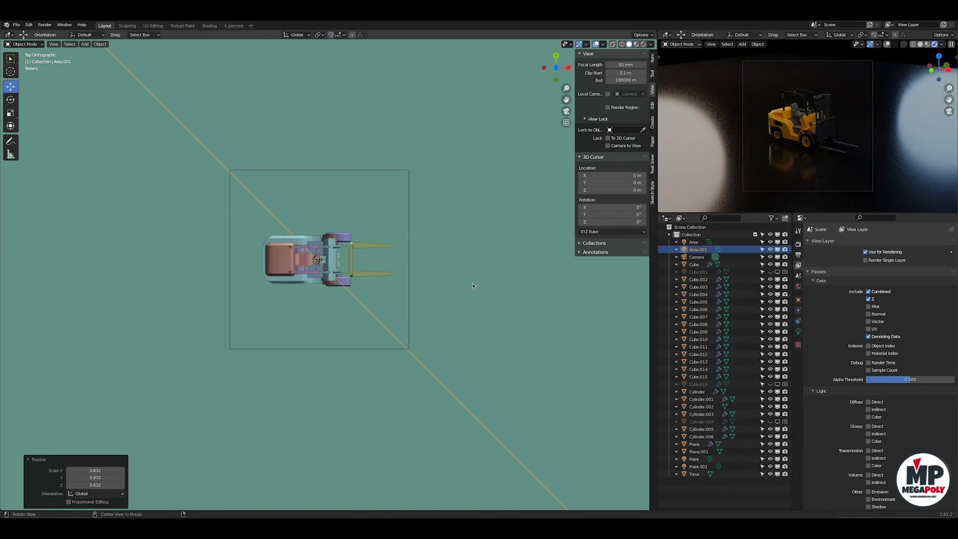
{"action": "middle_click_drag", "start_coordinate": [396, 254], "coordinate": [349, 200]}
{"action": "scroll", "coordinate": [349, 199], "scroll_direction": "up", "scroll_amount": 3}
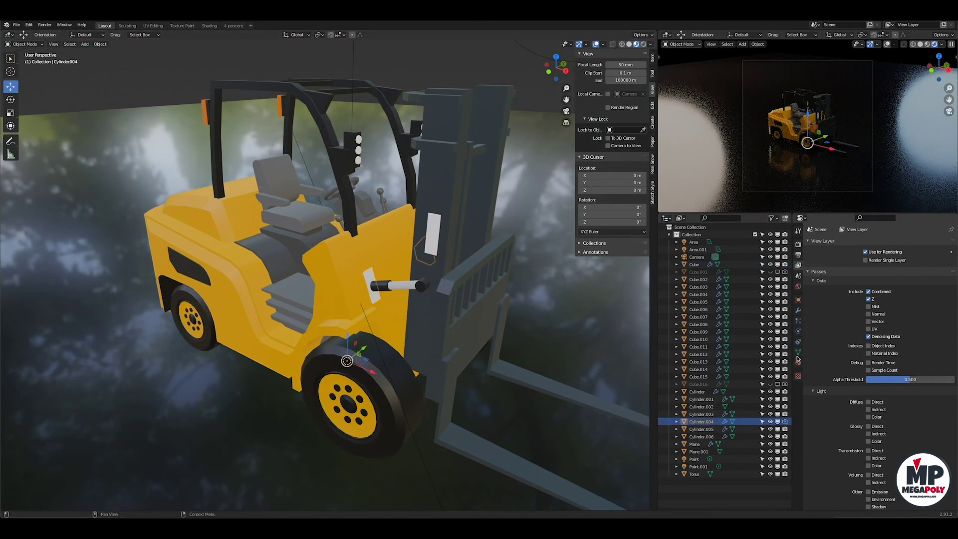
Inset the front tyre's outer faces individually and push them outward into a blocky tread.
{"action": "left_click", "coordinate": [798, 360]}
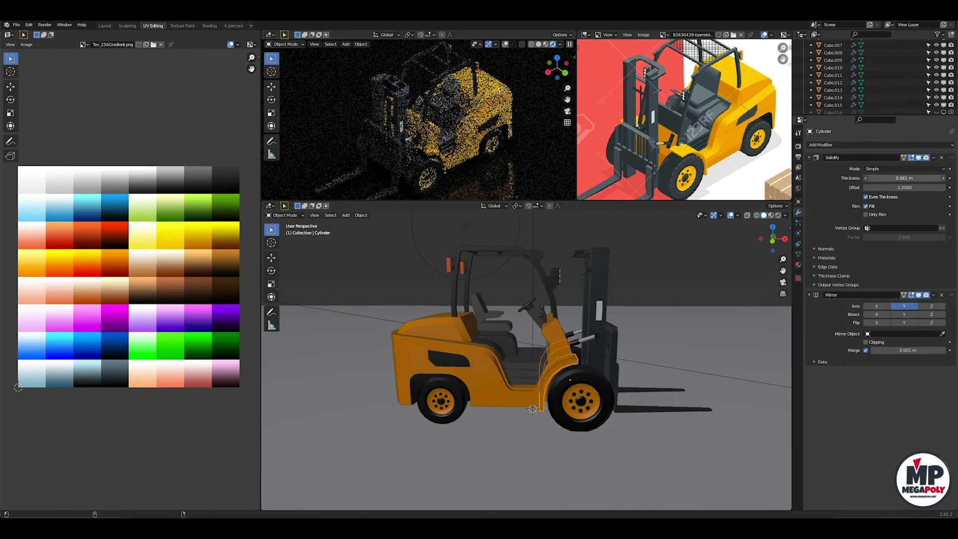
{"action": "middle_click_drag", "start_coordinate": [527, 359], "coordinate": [499, 350]}
{"action": "scroll", "coordinate": [526, 359], "scroll_direction": "up", "scroll_amount": 6}
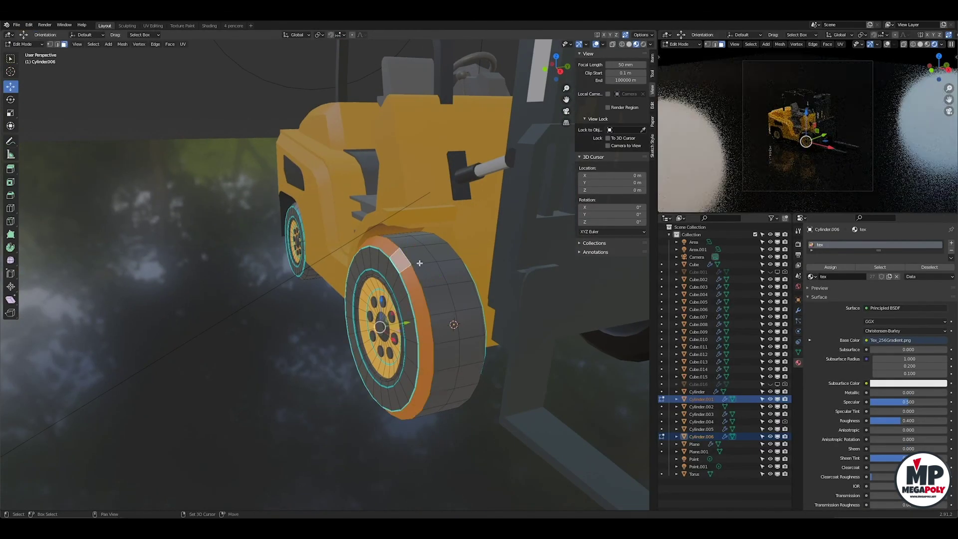
{"action": "key", "text": "i"}
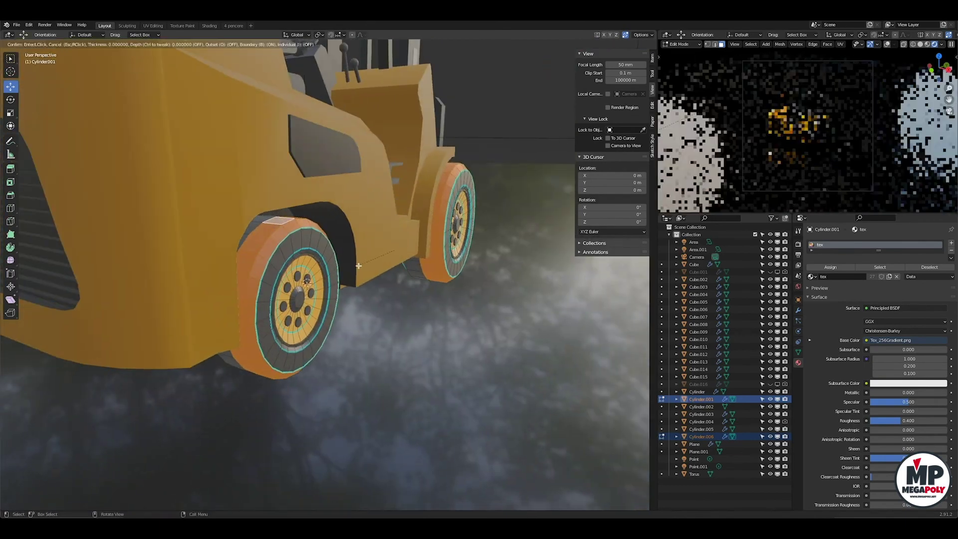
{"action": "key", "text": "Escape"}
{"action": "left_click", "coordinate": [10, 183]}
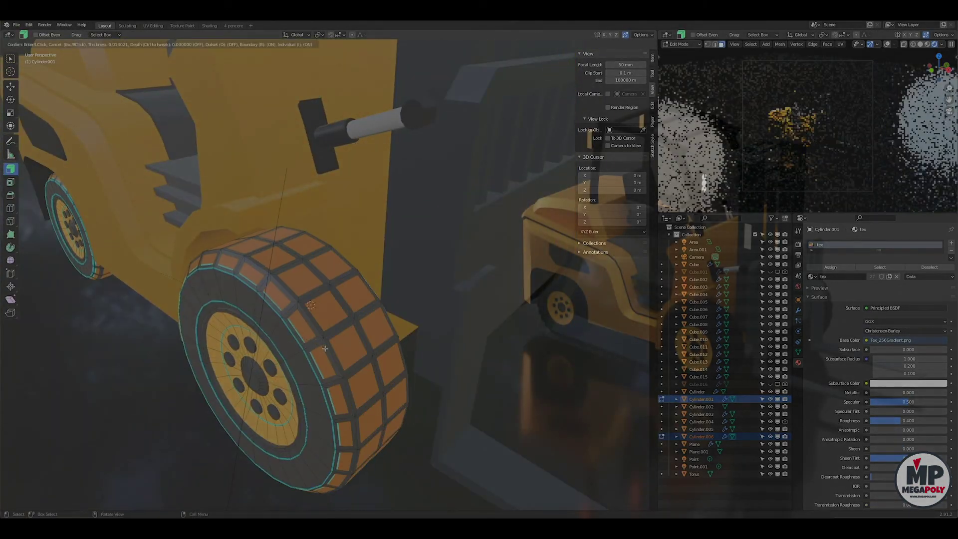
{"action": "key", "text": "alt+s"}
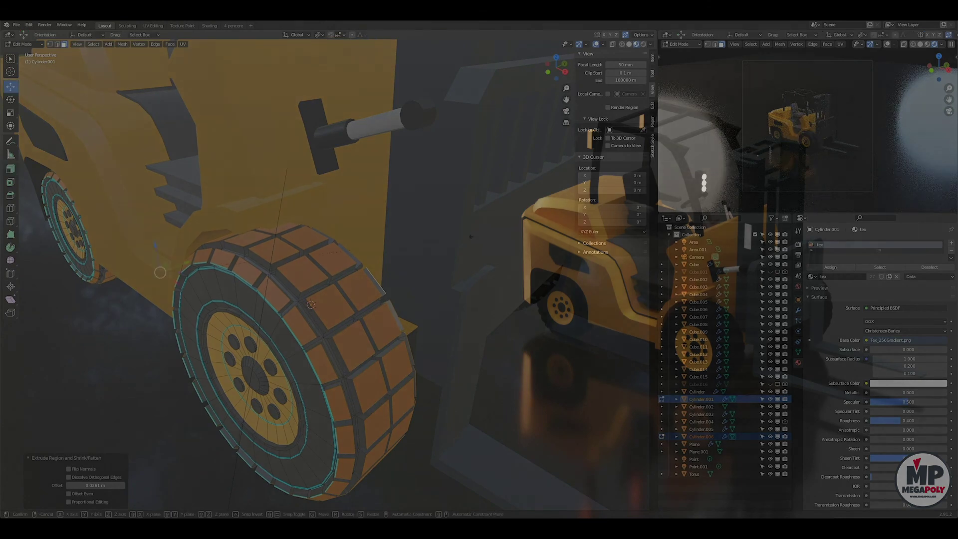